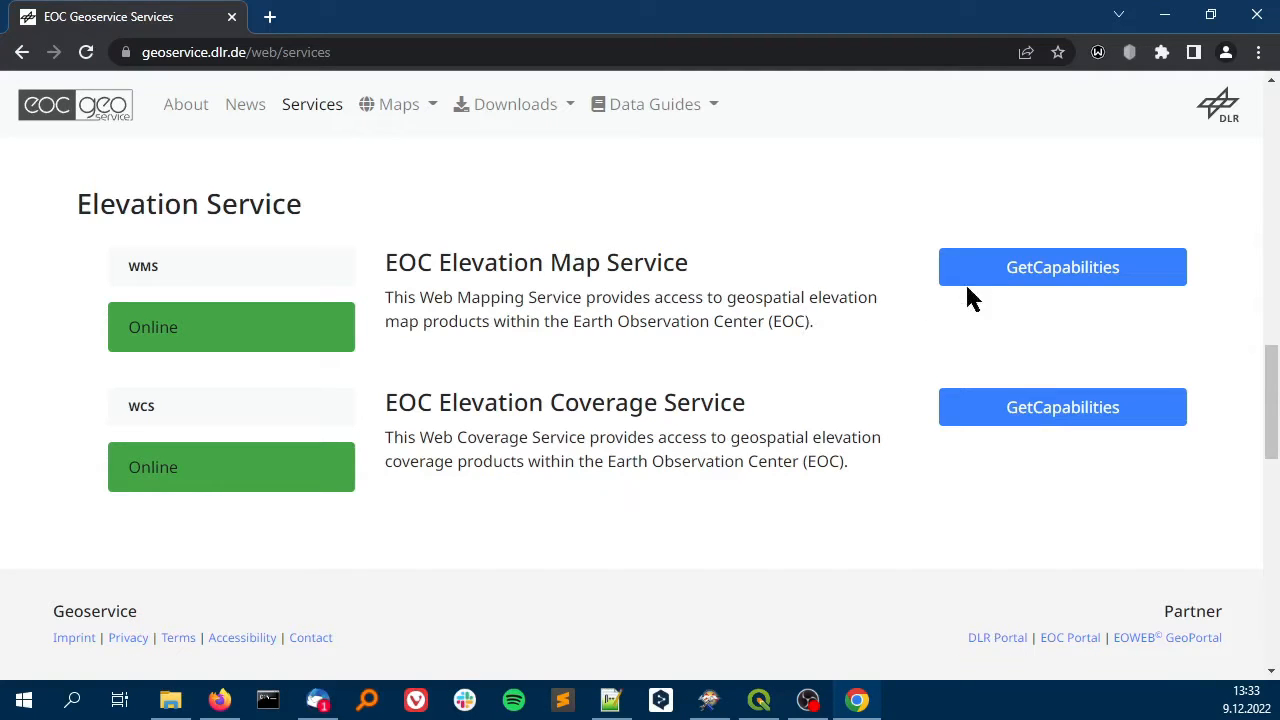
Open the WMS capabilities document of the EOC Elevation Map Service and examine its supported coordinate reference systems, including EPSG:32632
middle_click(1015, 283)
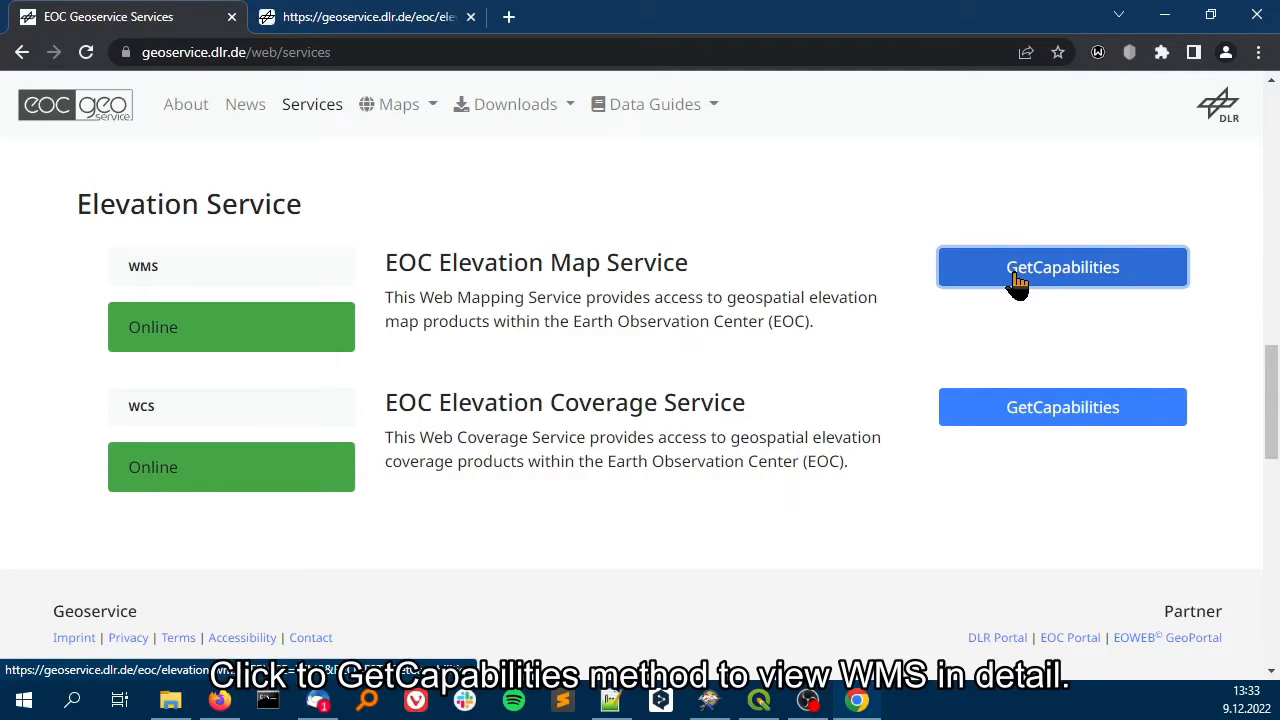
click(396, 22)
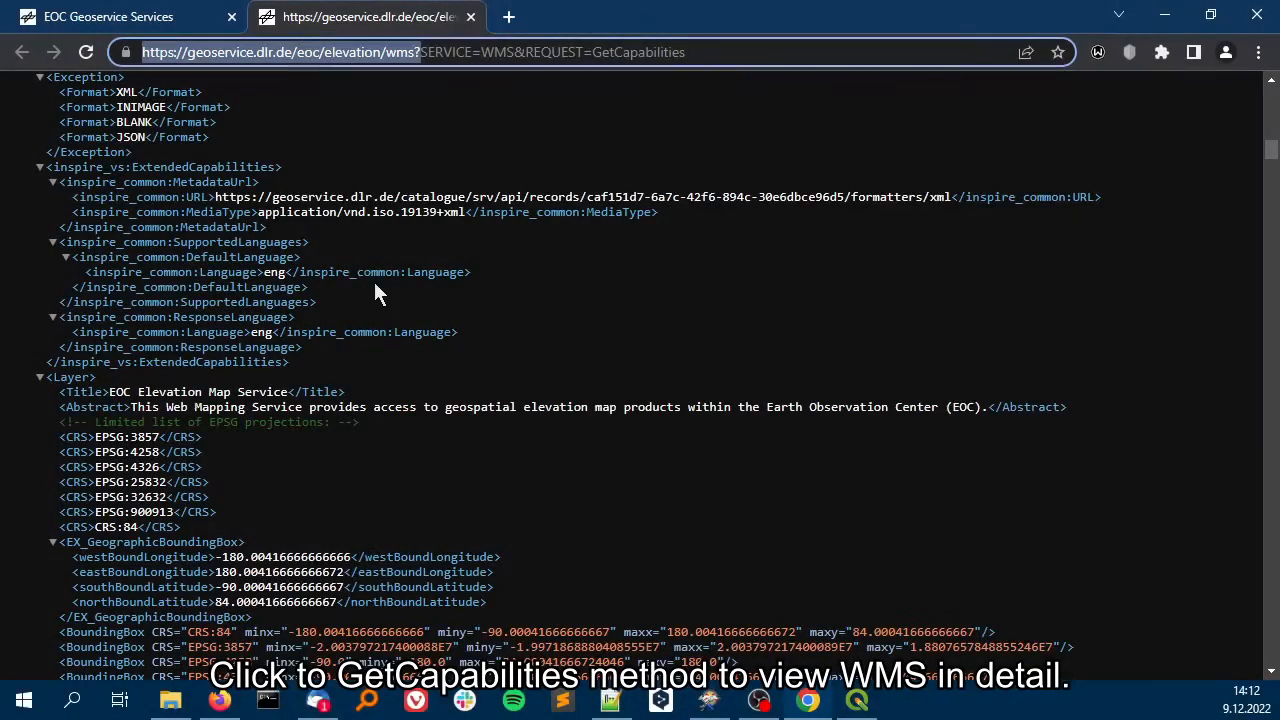
click(184, 497)
drag(219, 510, 60, 445)
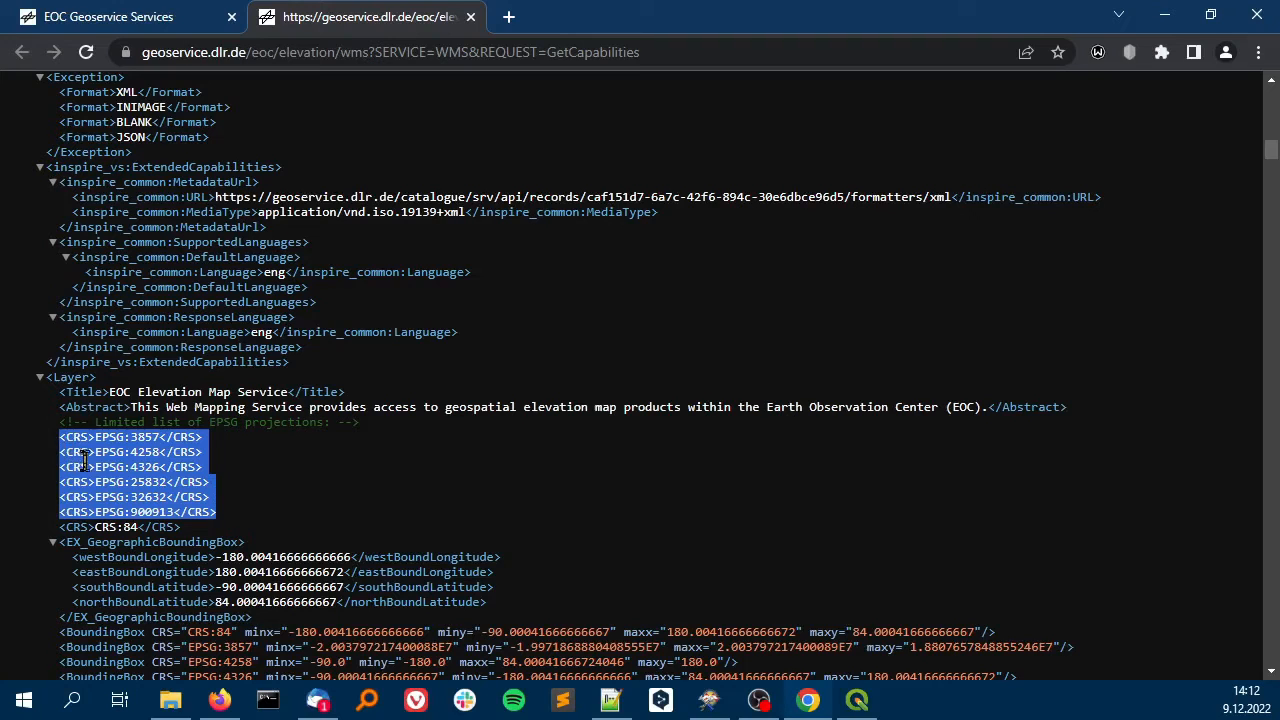
click(206, 496)
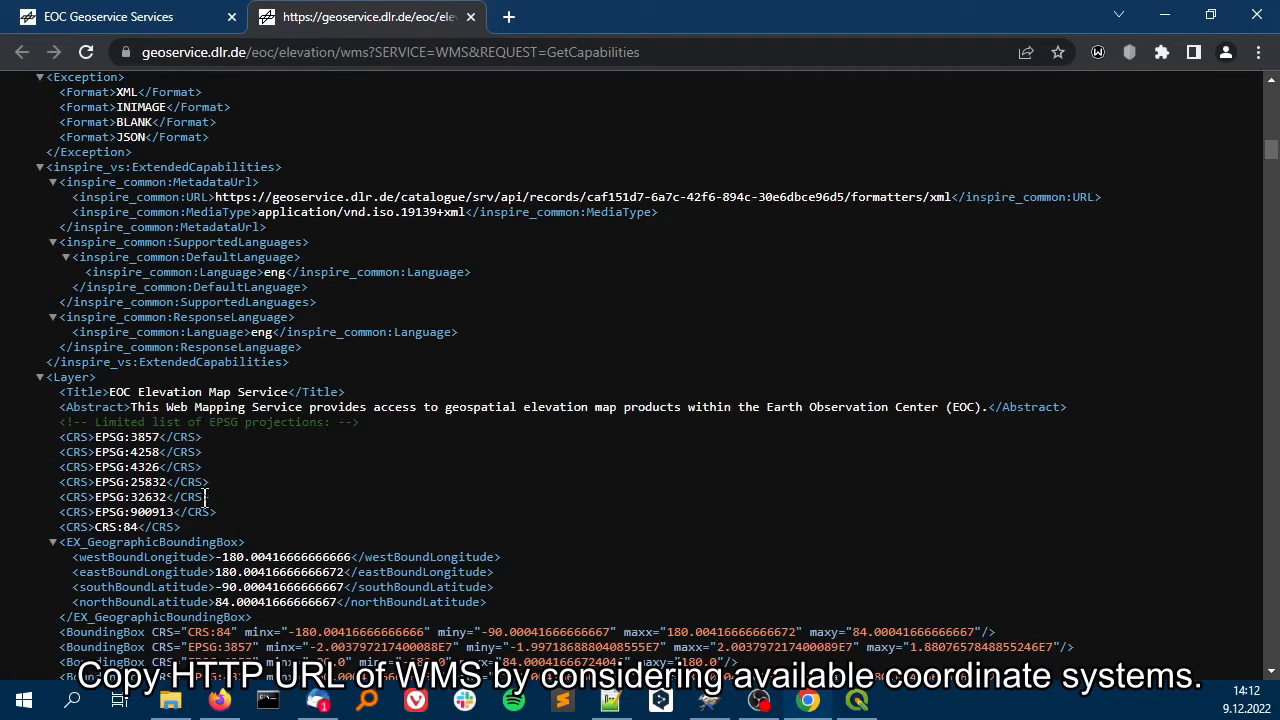
drag(157, 506, 76, 507)
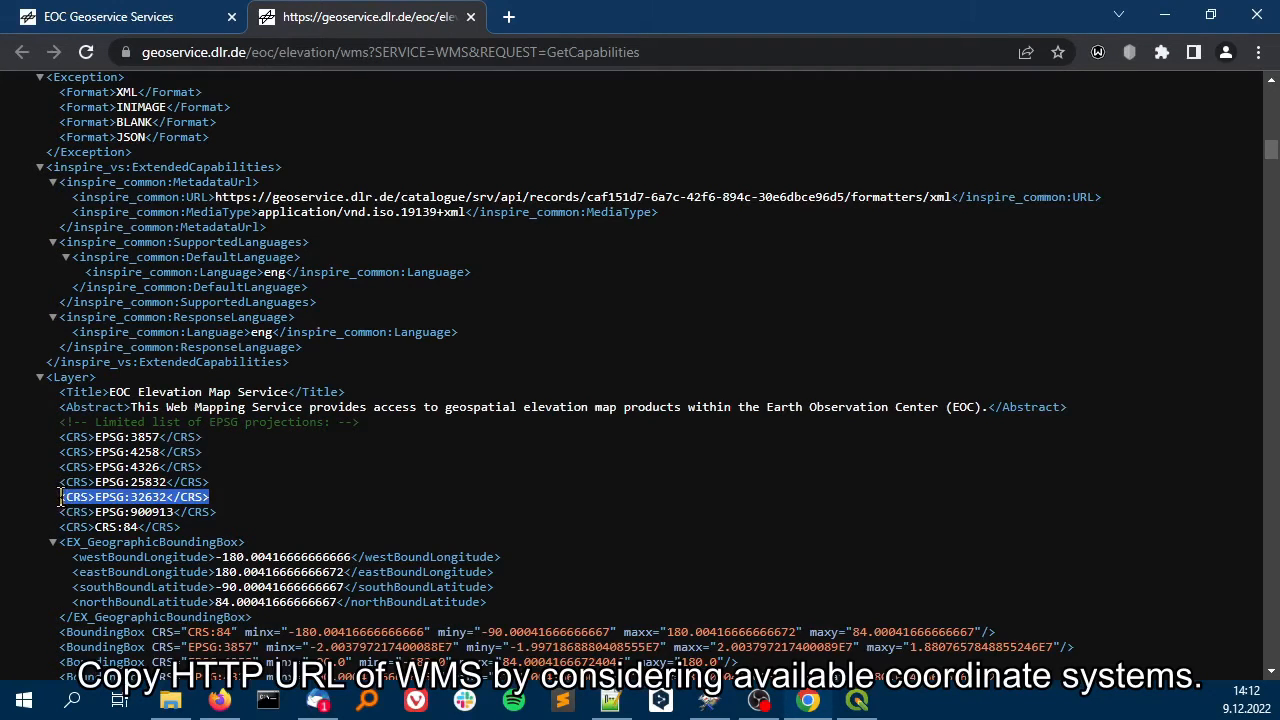
click(212, 496)
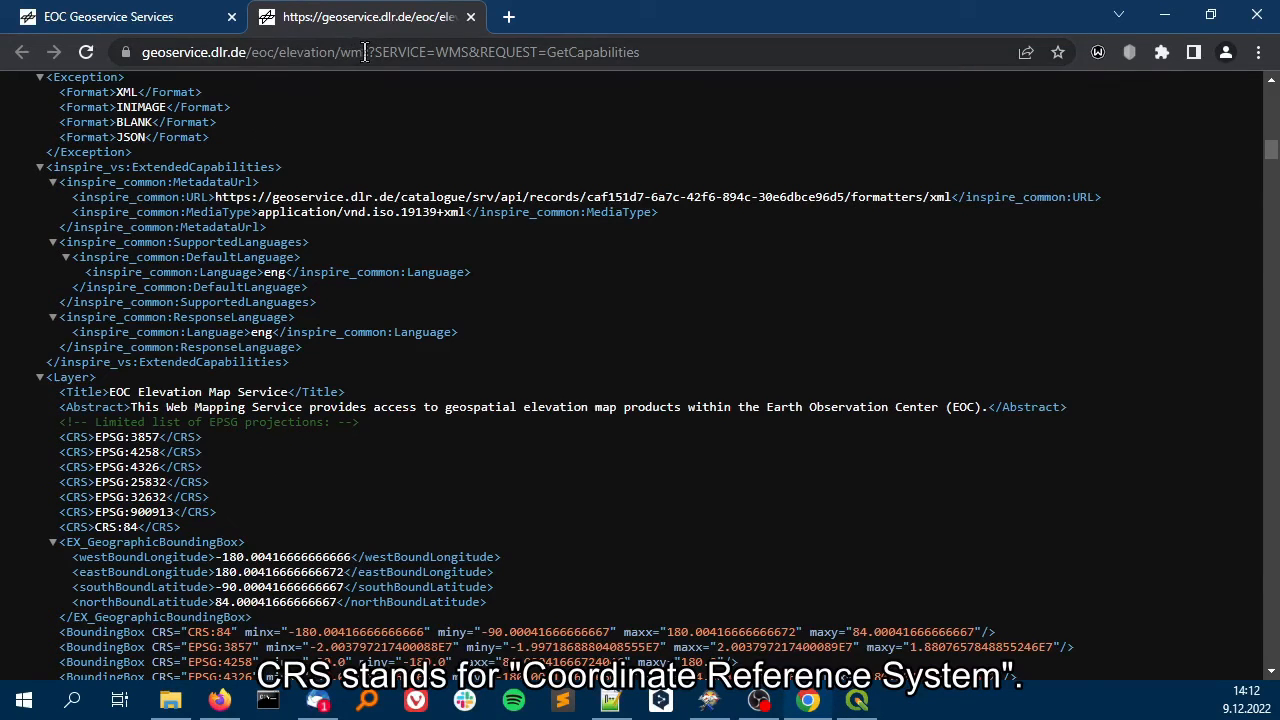
drag(375, 55, 140, 55)
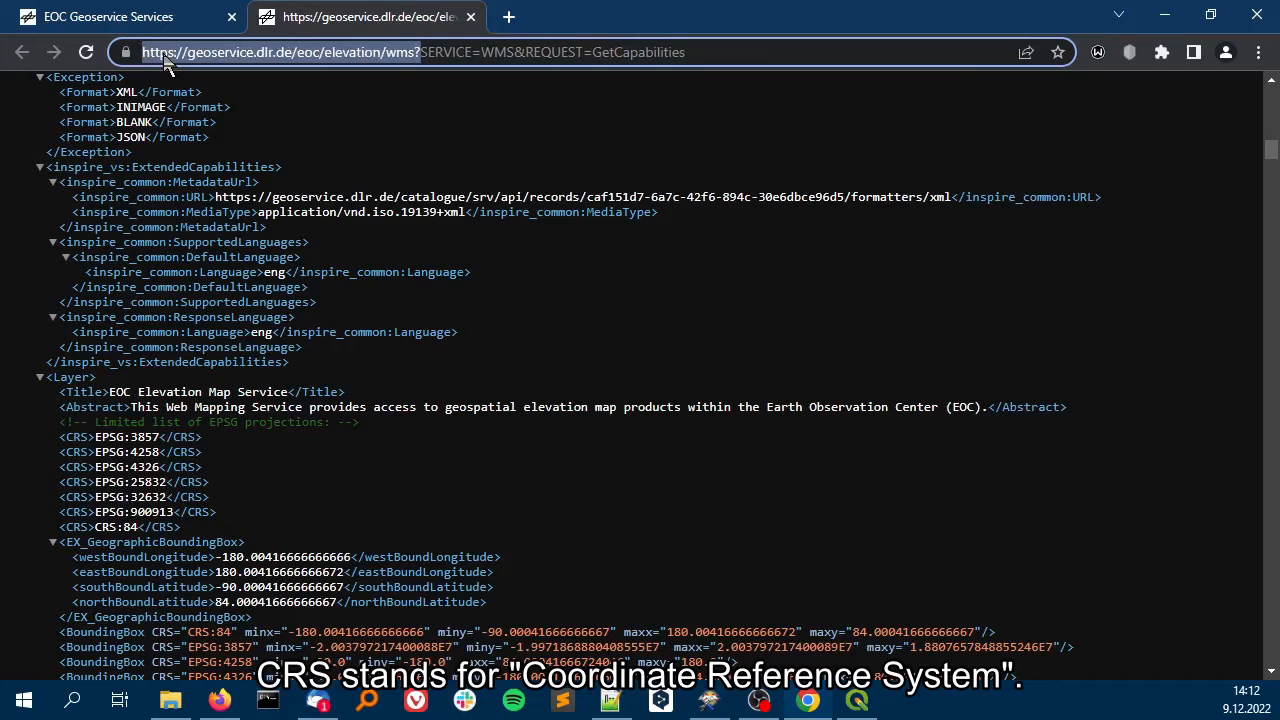
right_click(165, 60)
click(222, 166)
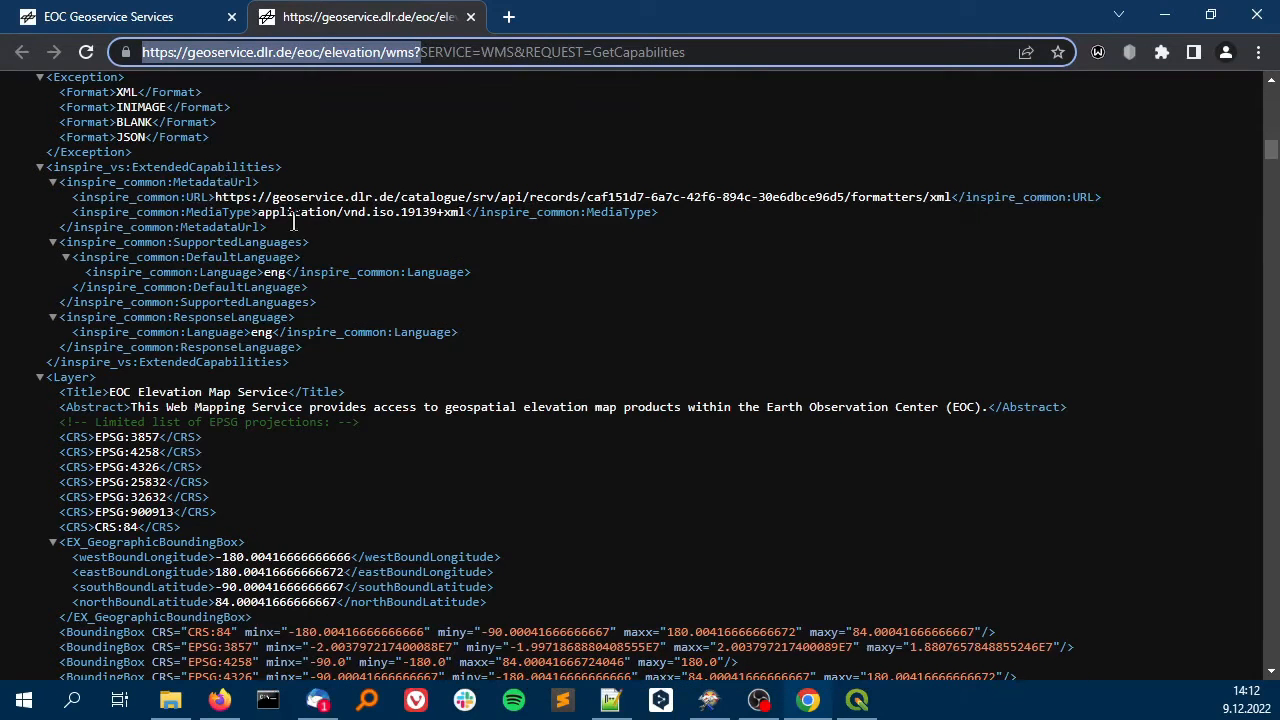
Switch to QGIS and set the project coordinate reference system to WGS 84 / UTM zone 32N (EPSG:32632)
click(857, 703)
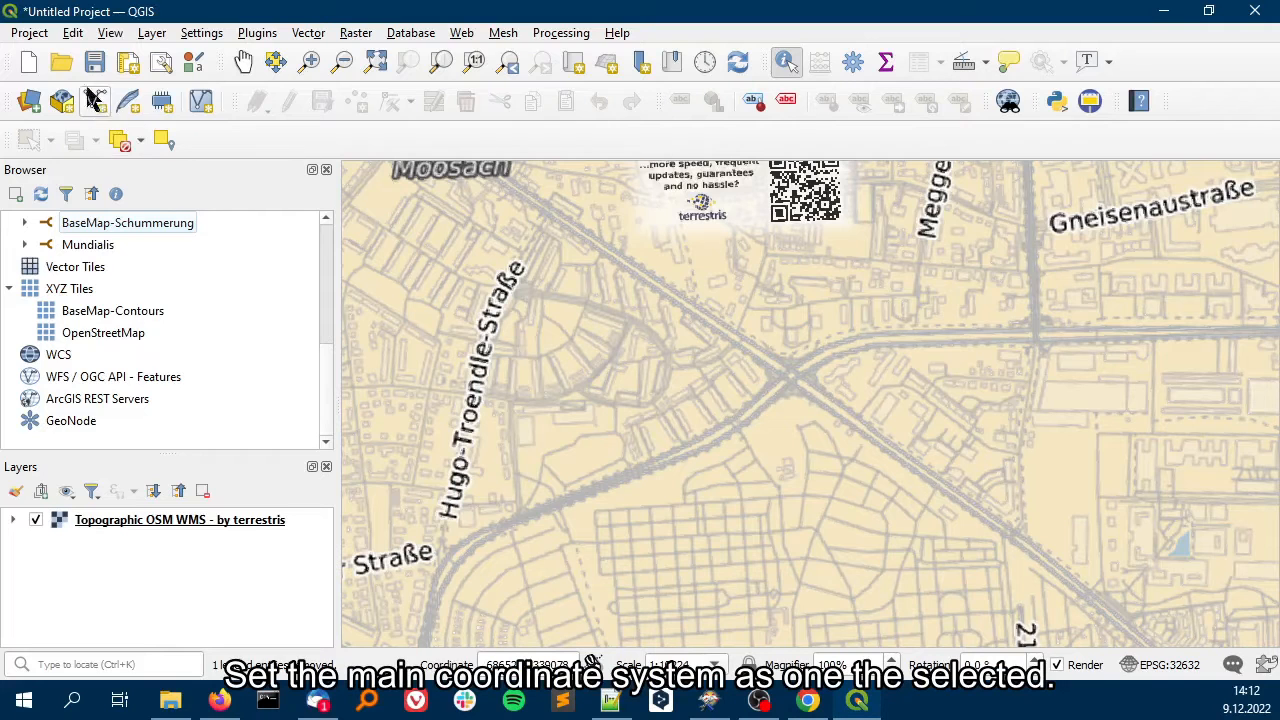
click(36, 33)
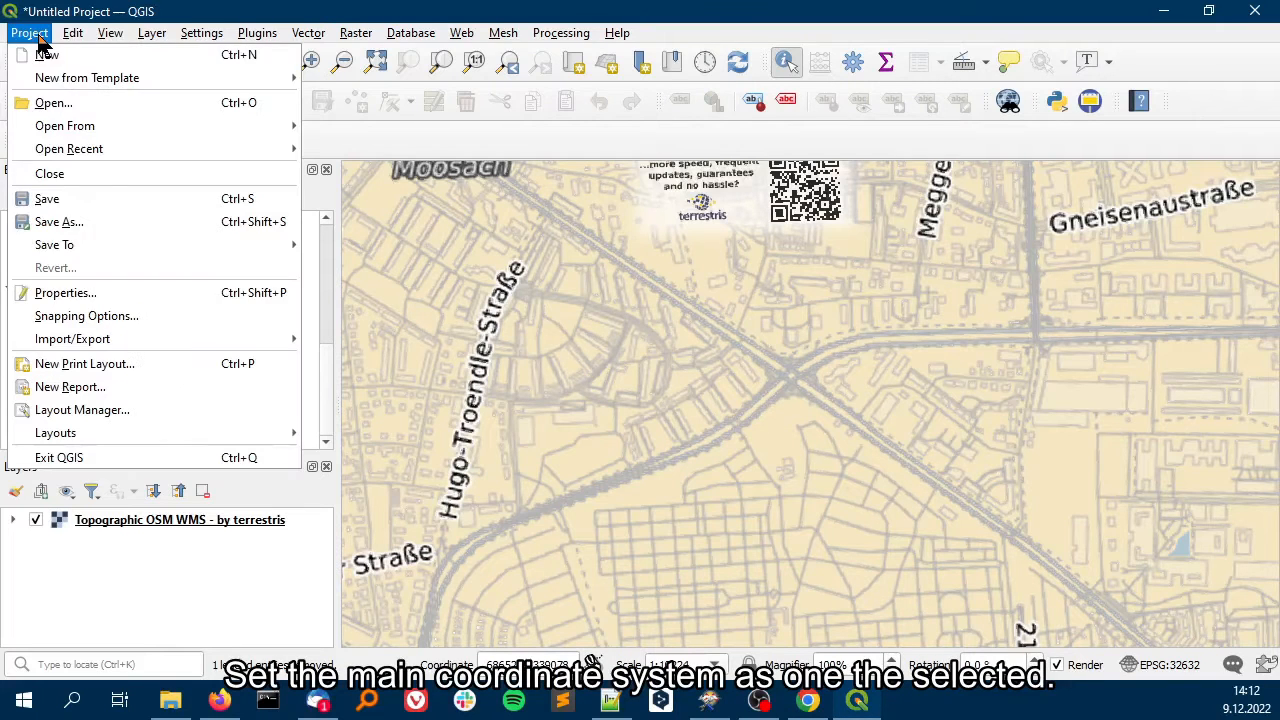
click(80, 292)
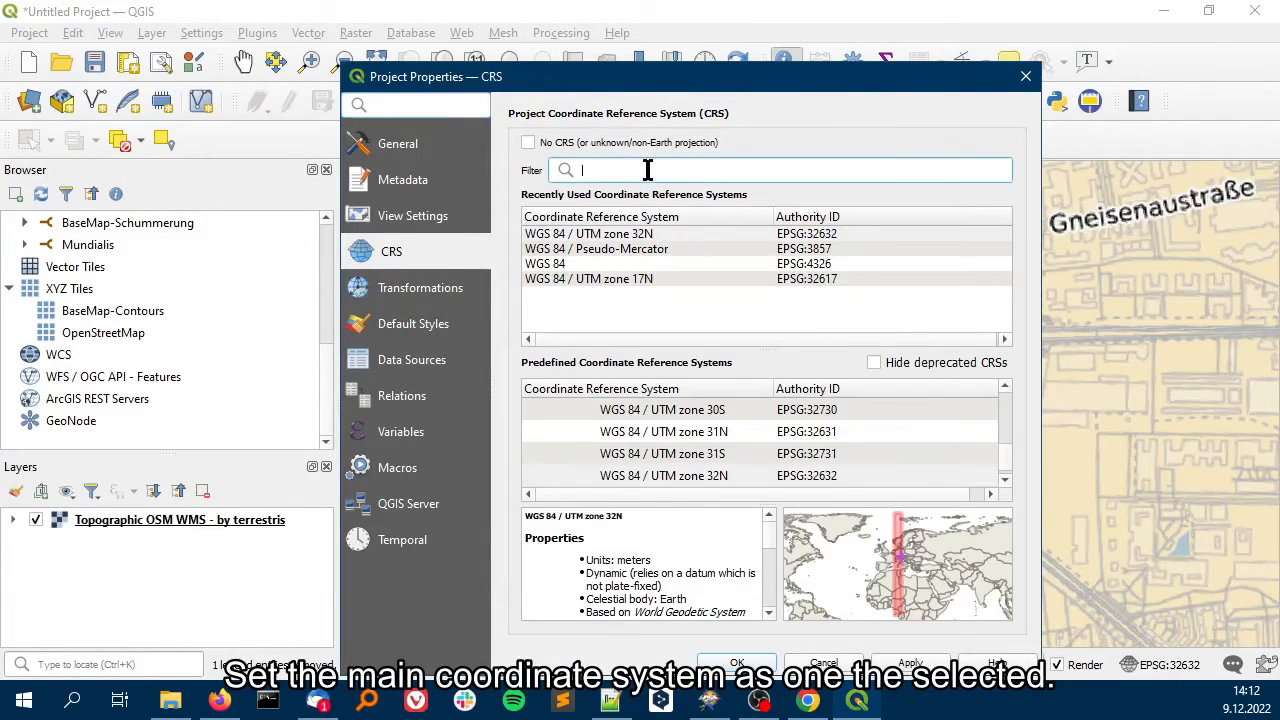
text(32632)
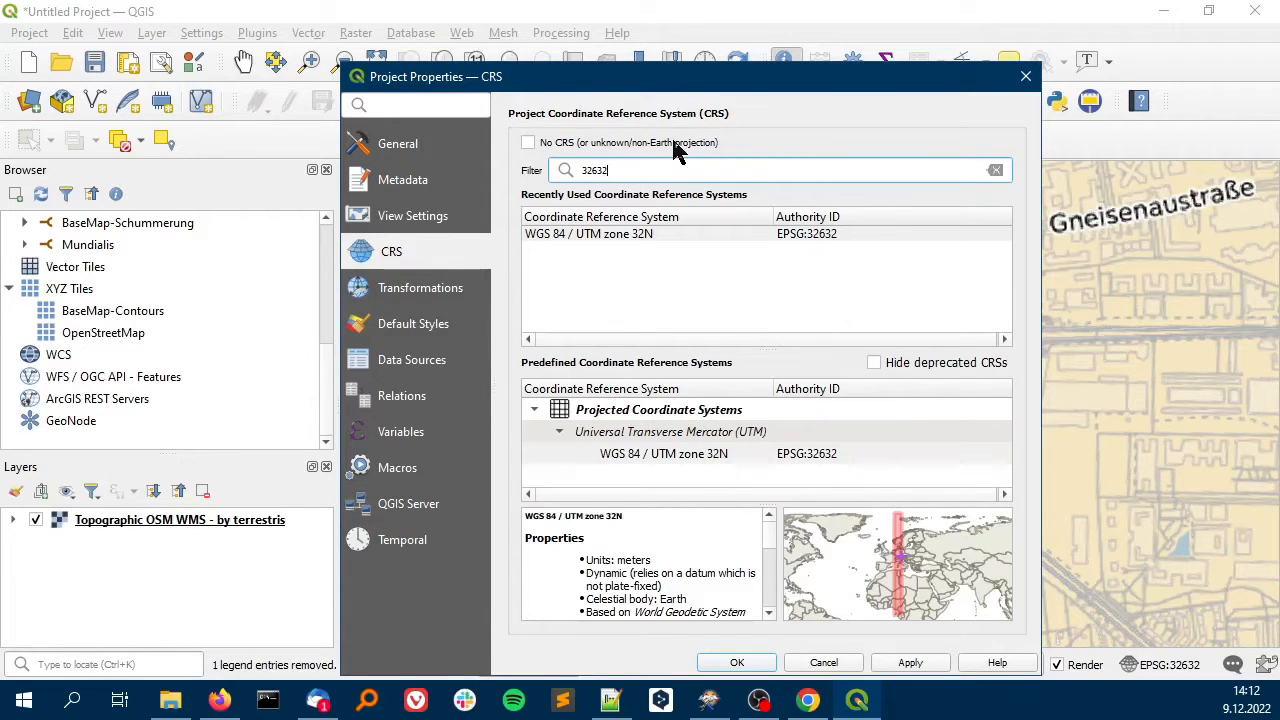
click(776, 233)
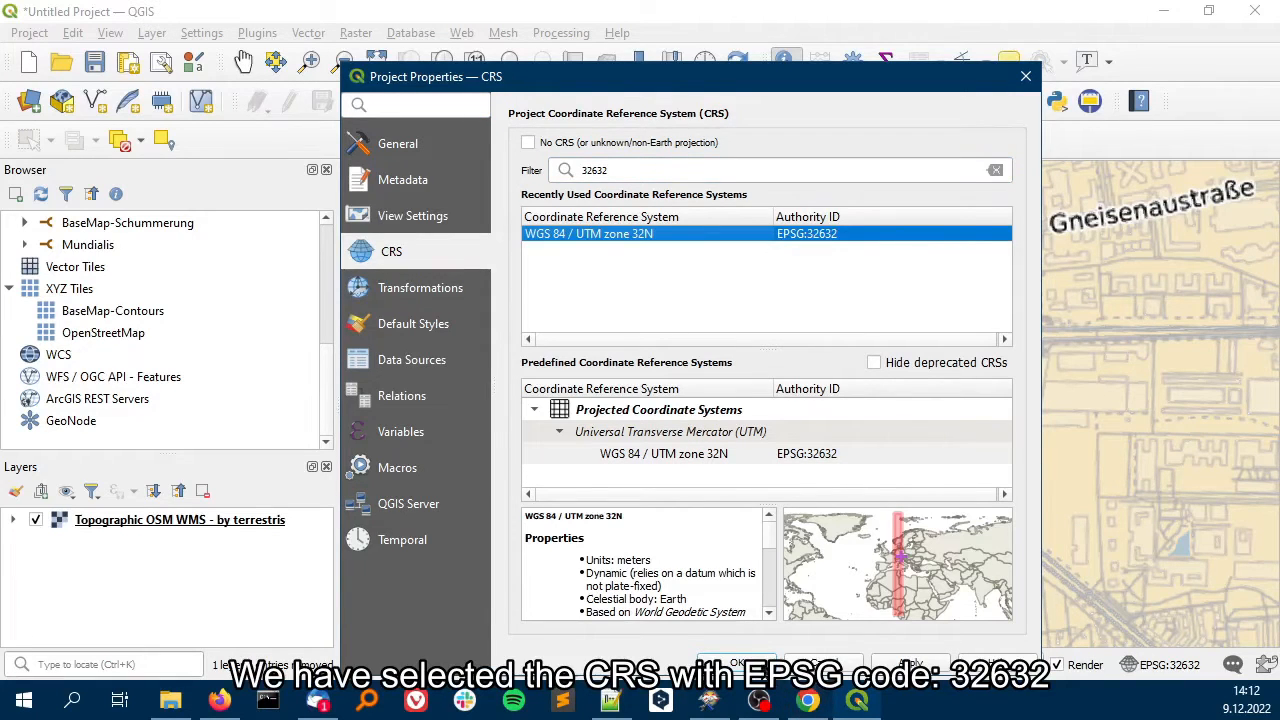
click(737, 662)
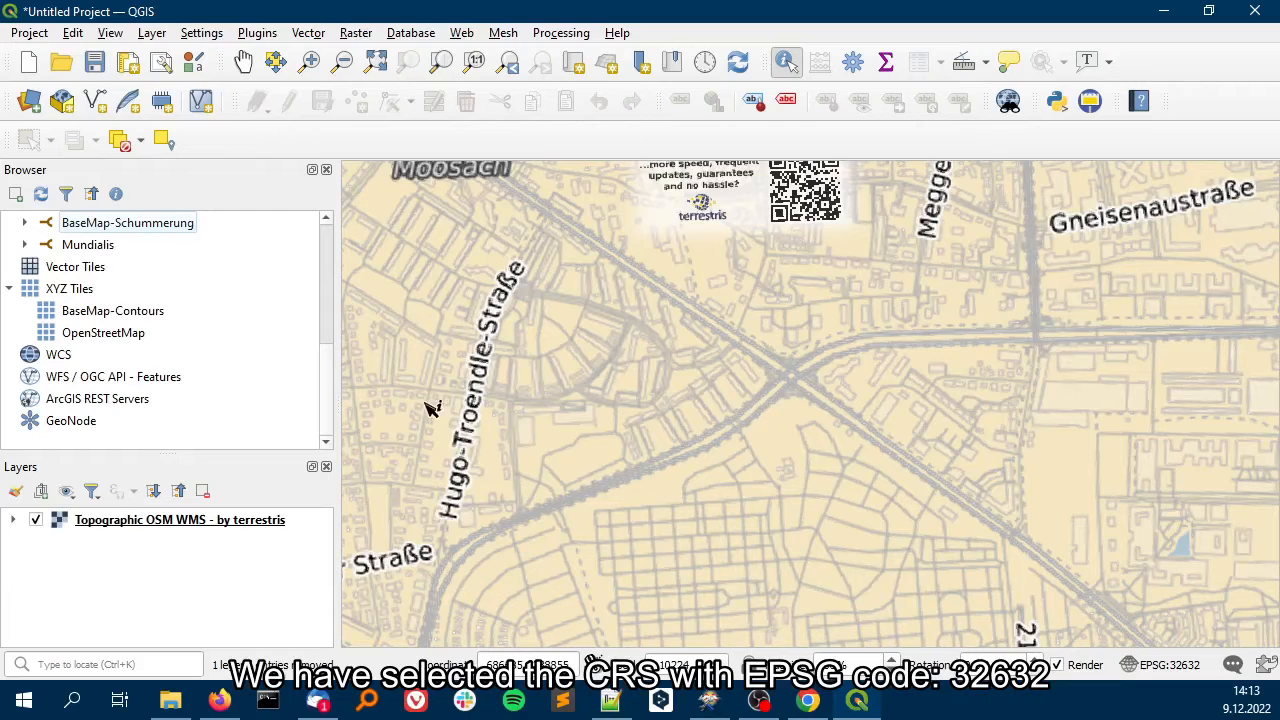
scroll(160, 283, up, 1)
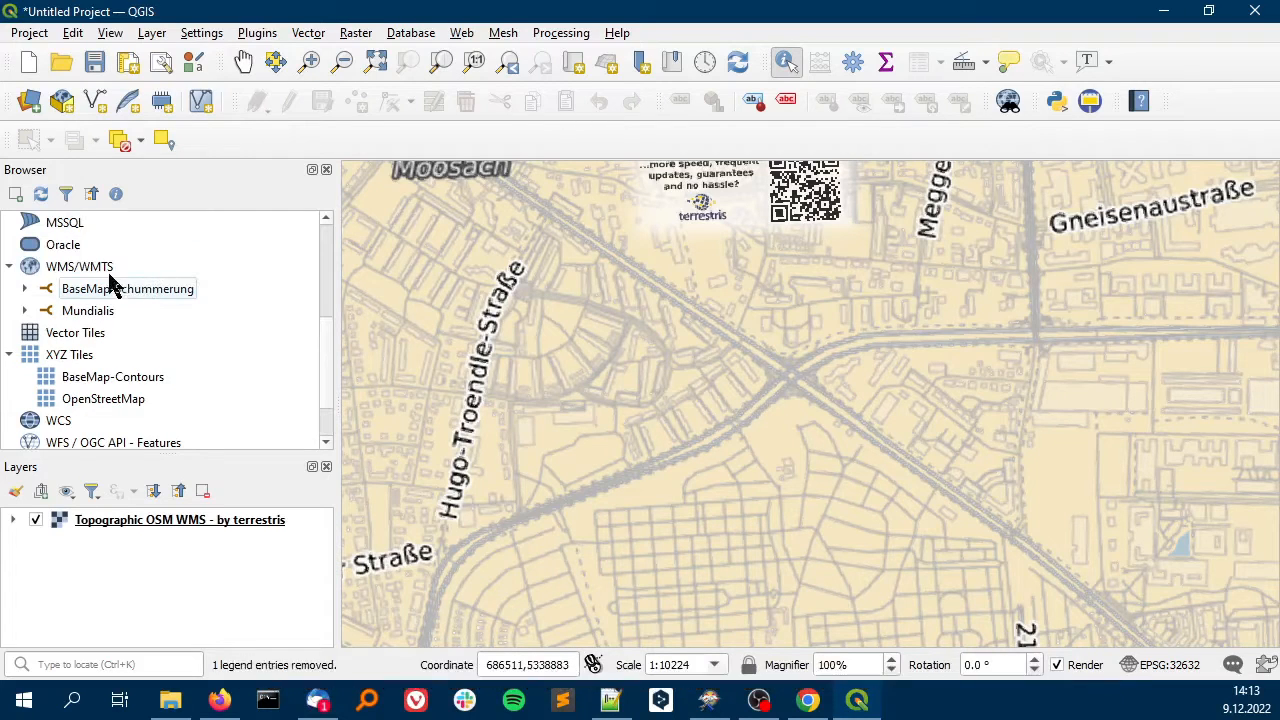
scroll(328, 376, up, 1)
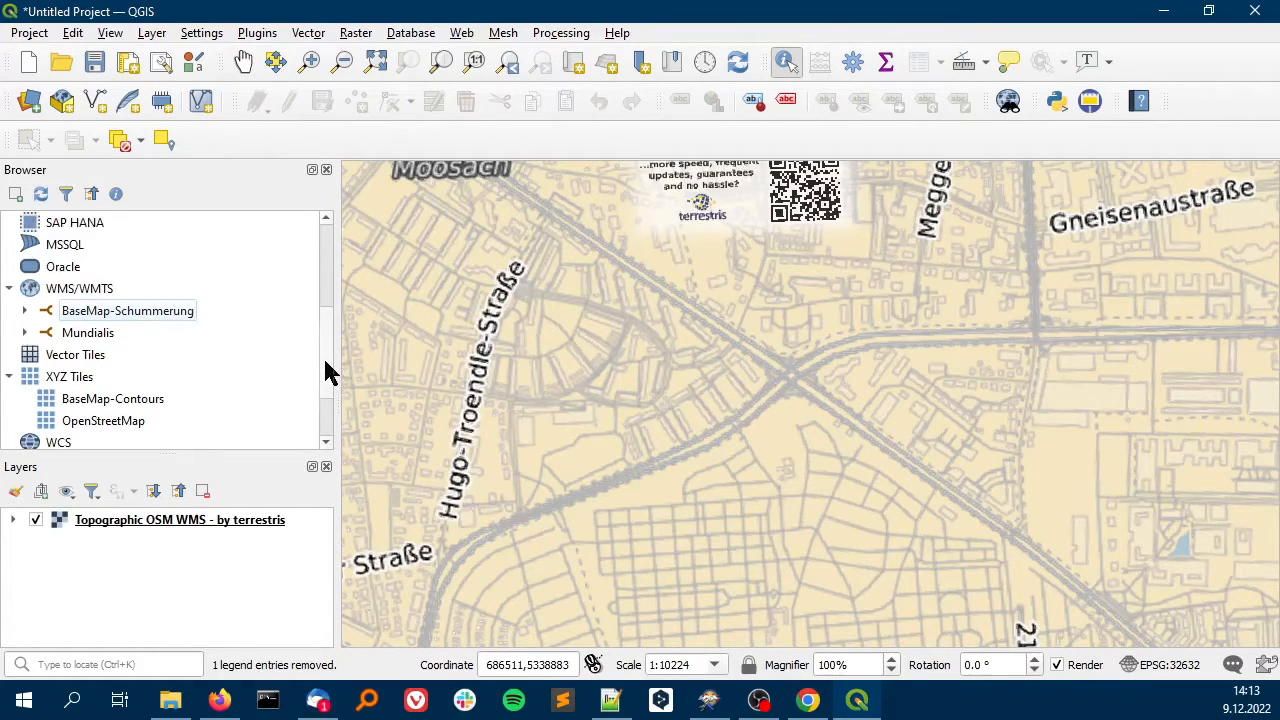
click(108, 290)
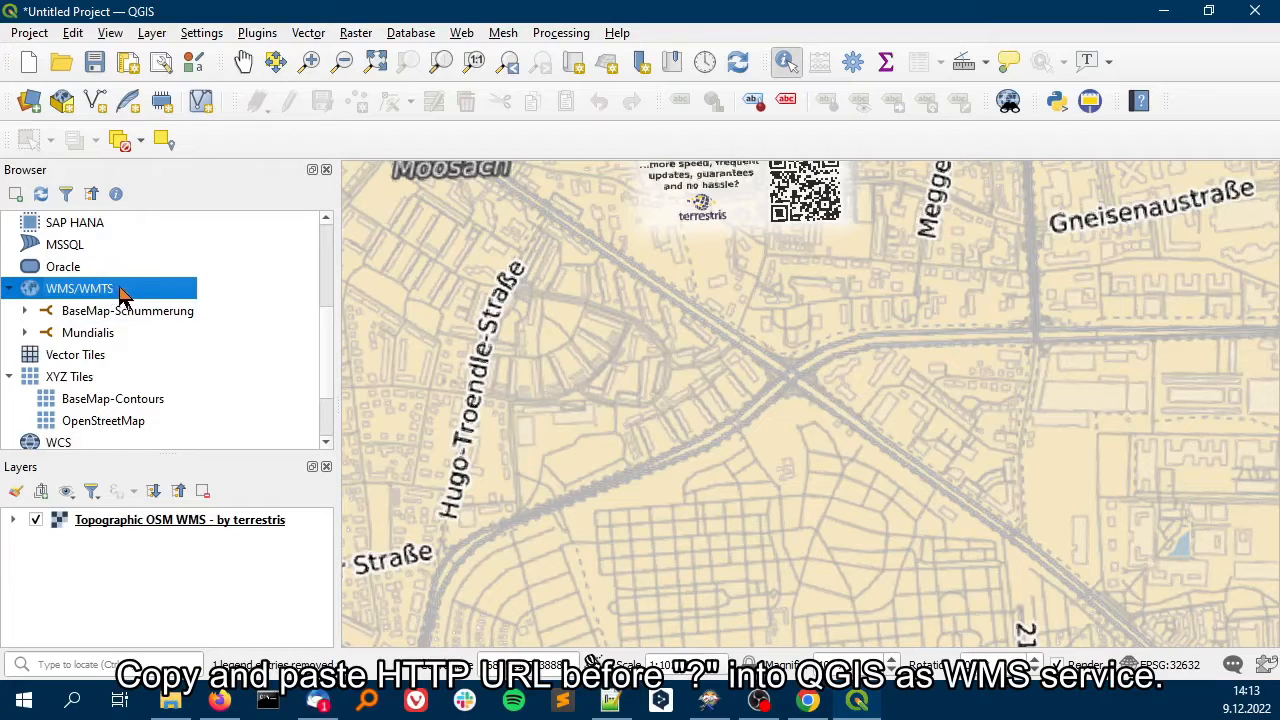
right_click(137, 298)
click(155, 299)
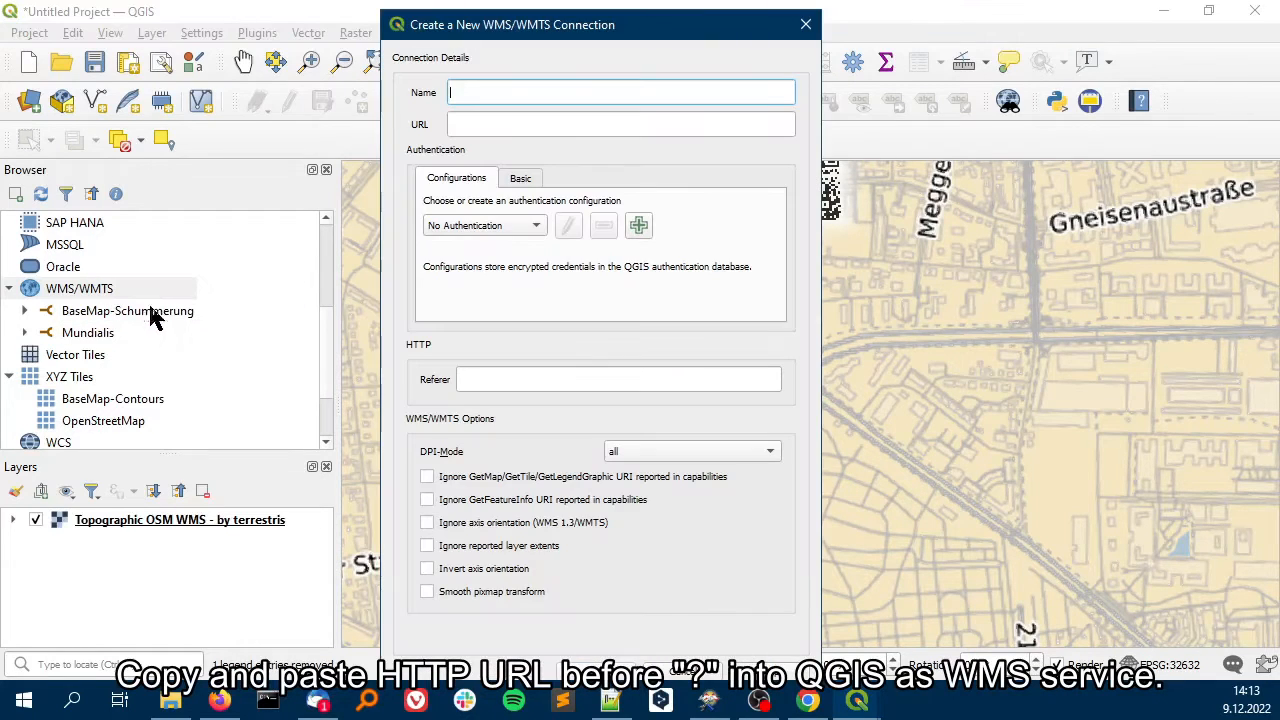
click(514, 122)
key(ctrl+v)
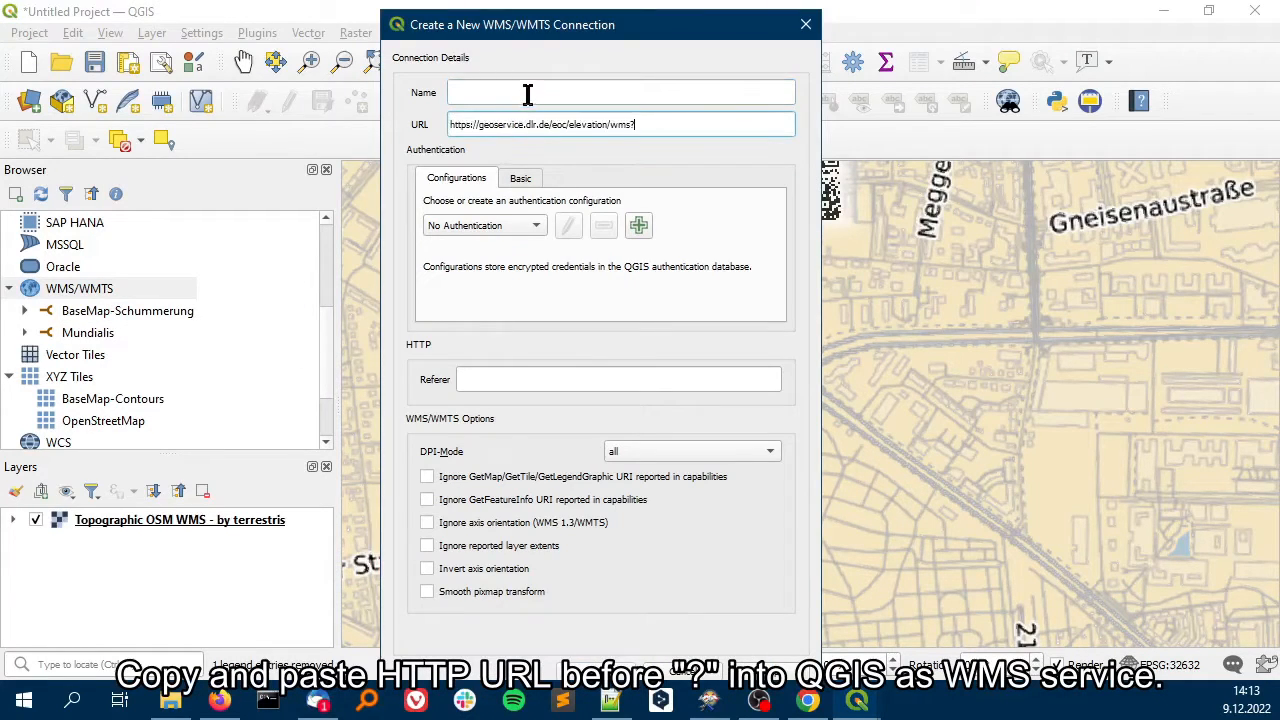
click(569, 91)
text(TADEM-X-DEM)
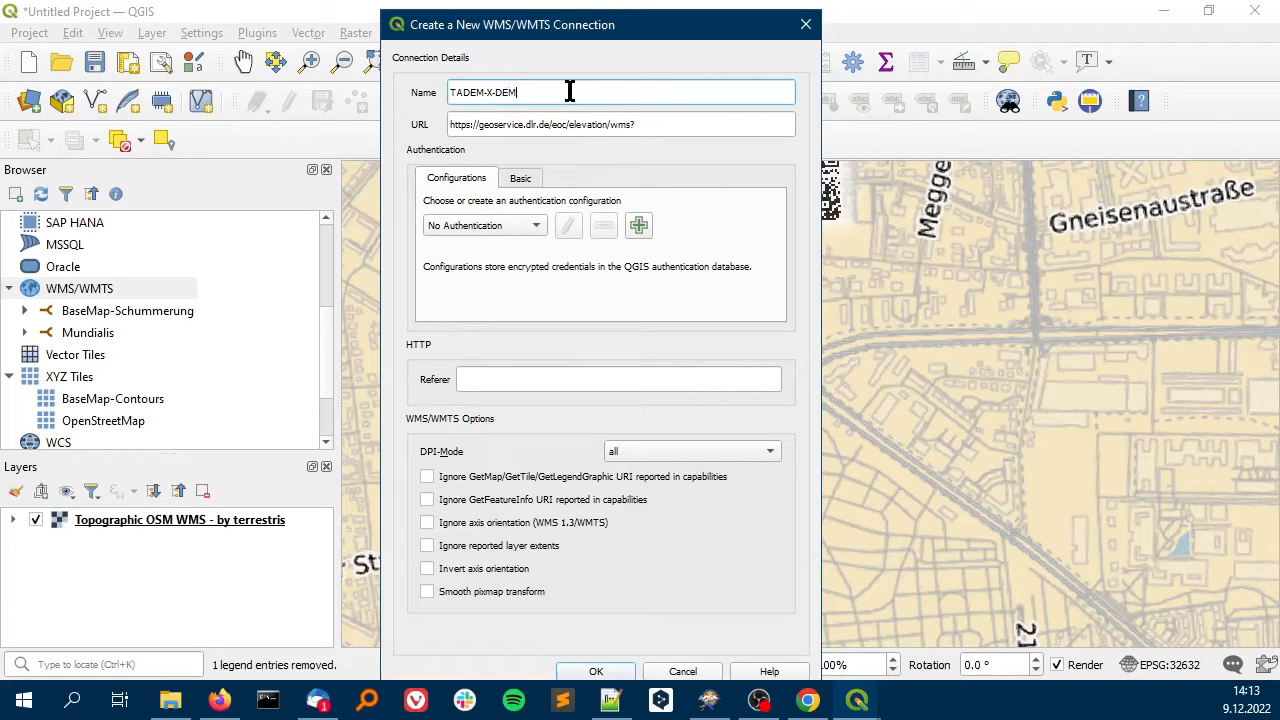
click(596, 671)
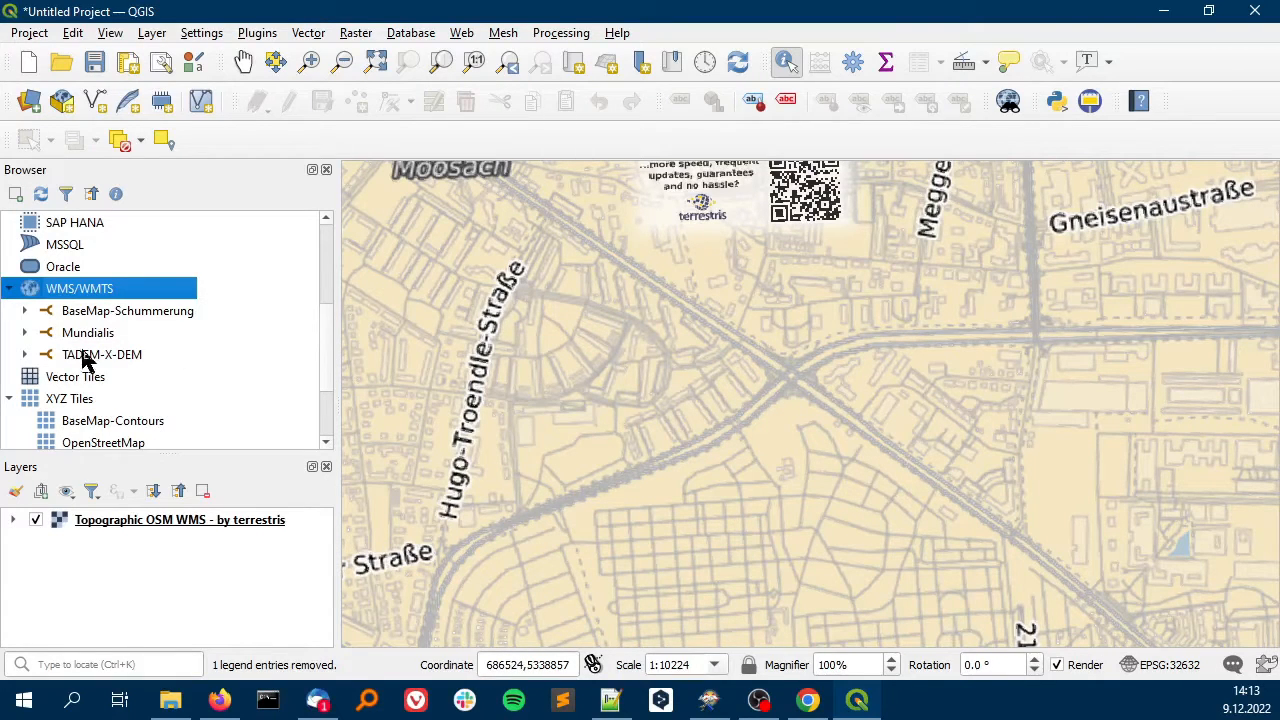
Add the SRTM X-SAR Elevation Mosaic from the TADEM-X-DEM connection to the project above the topographic OSM layer
click(26, 355)
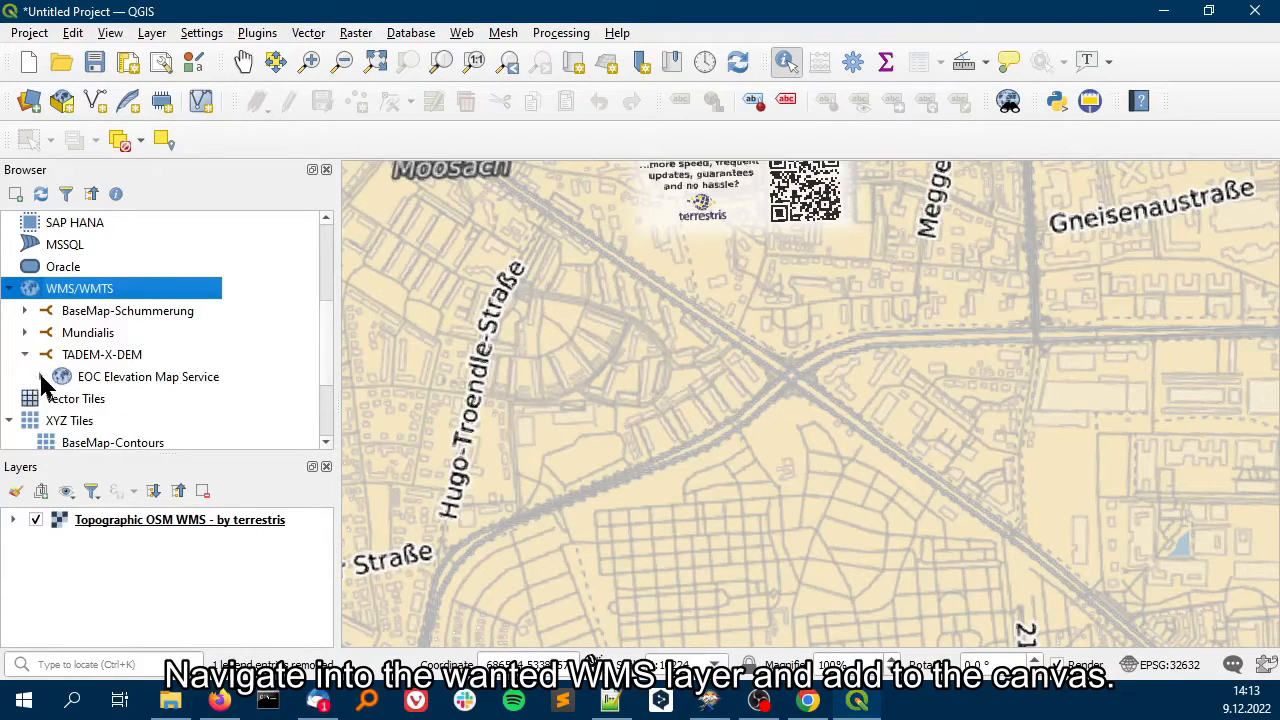
click(40, 376)
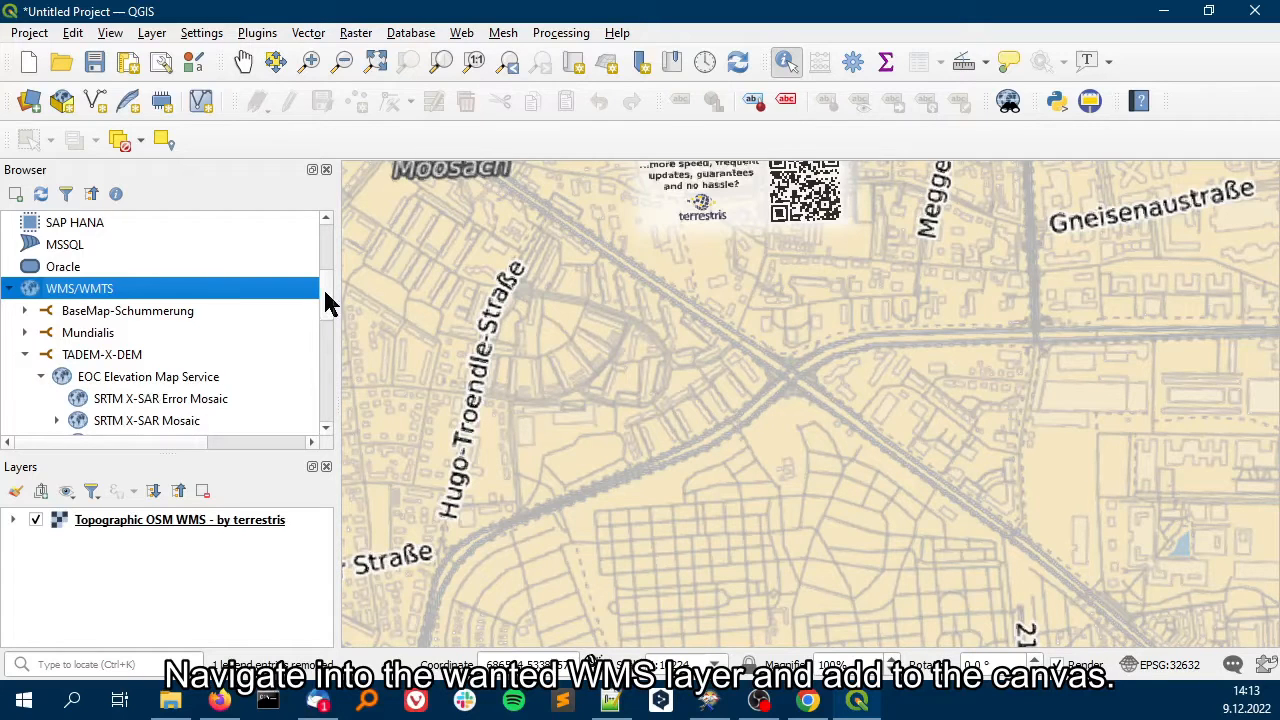
scroll(328, 308, down, 2)
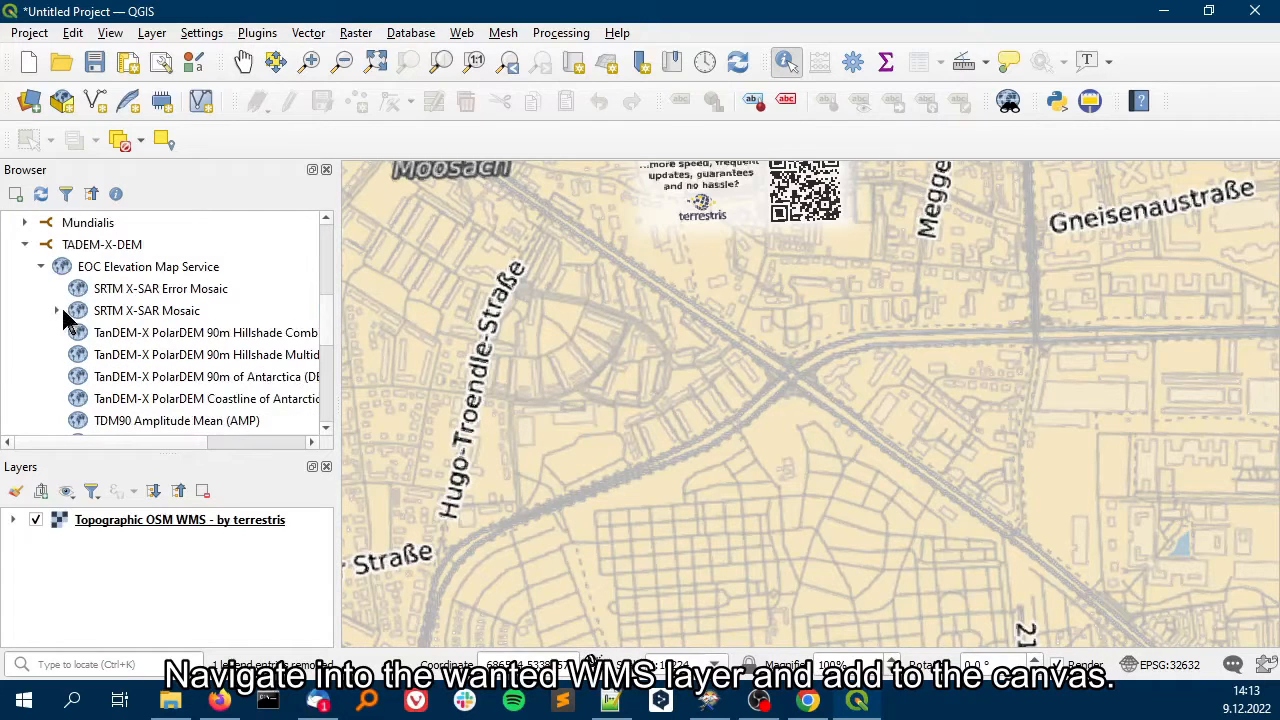
click(59, 310)
click(172, 335)
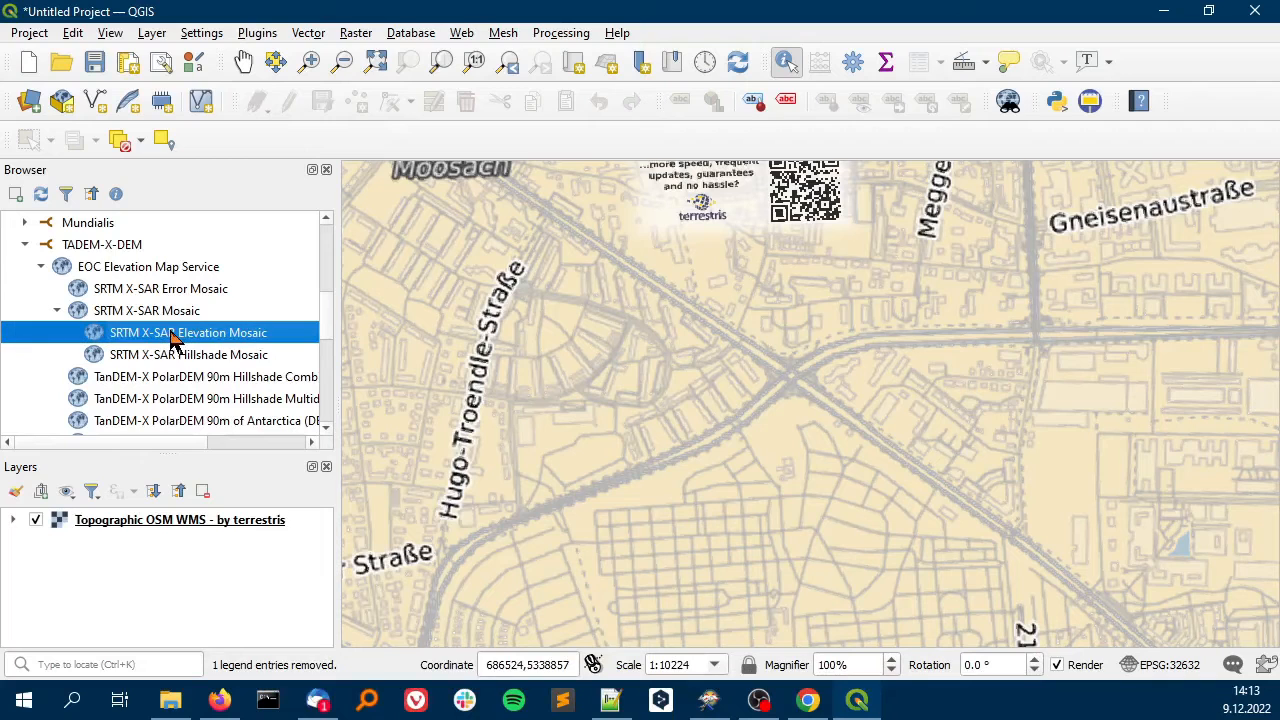
drag(172, 335, 147, 517)
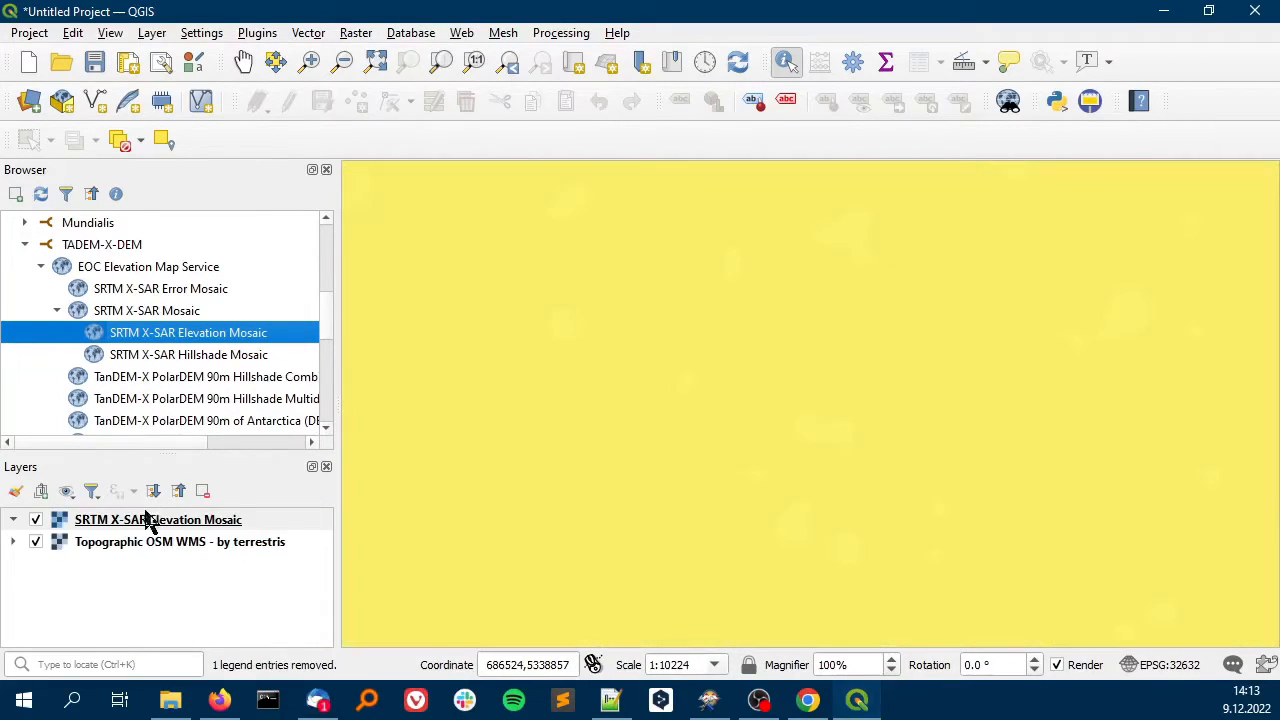
Set the global opacity of the SRTM X-SAR Elevation Mosaic layer to 40 %
click(163, 528)
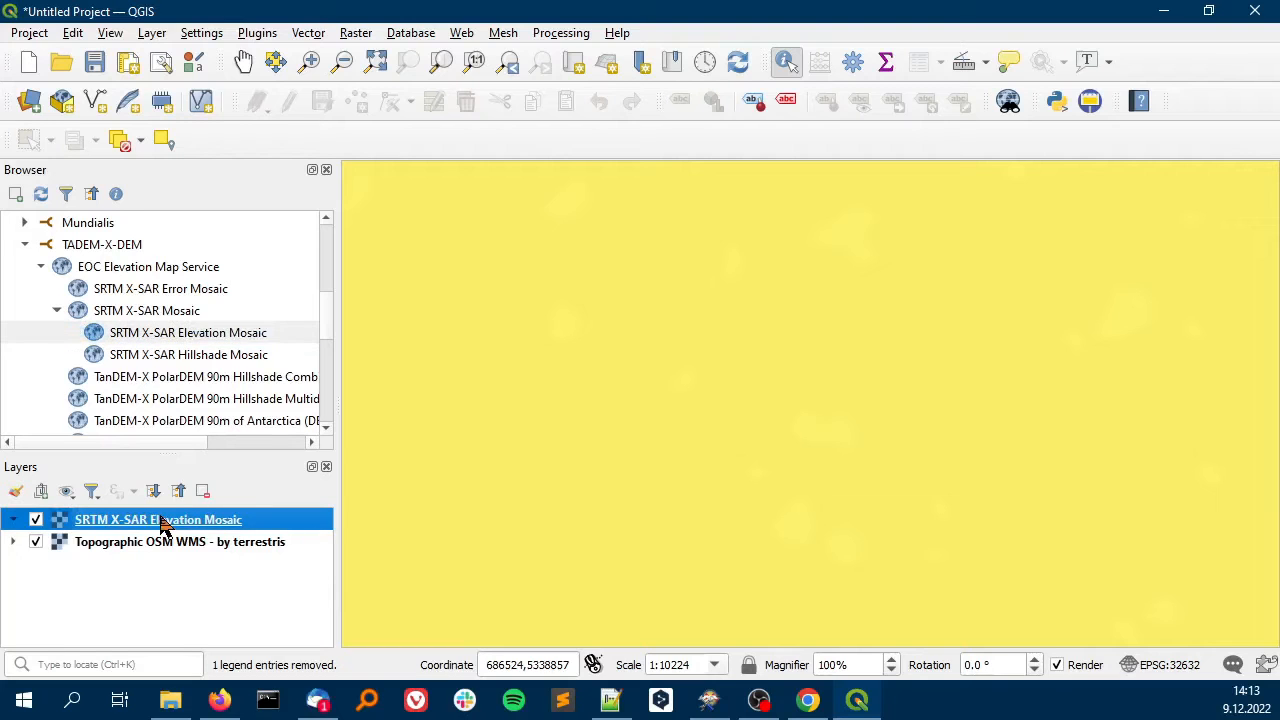
right_click(163, 528)
click(238, 426)
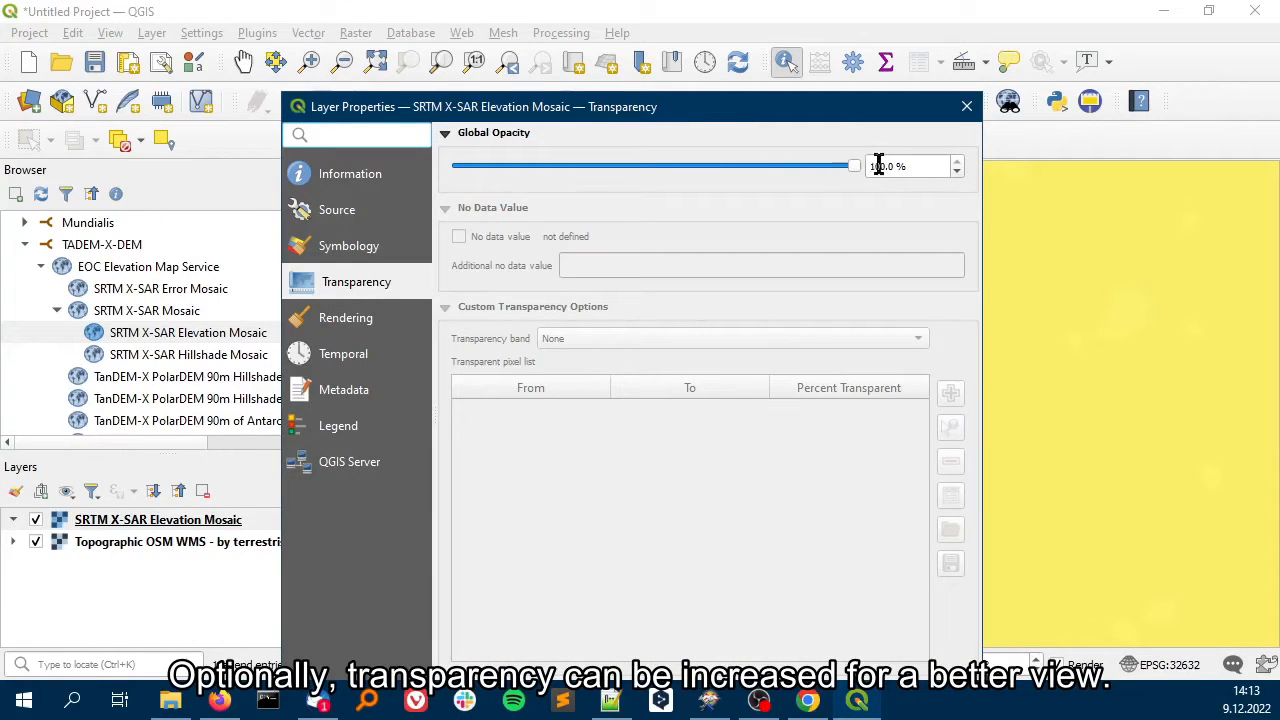
double_click(907, 166)
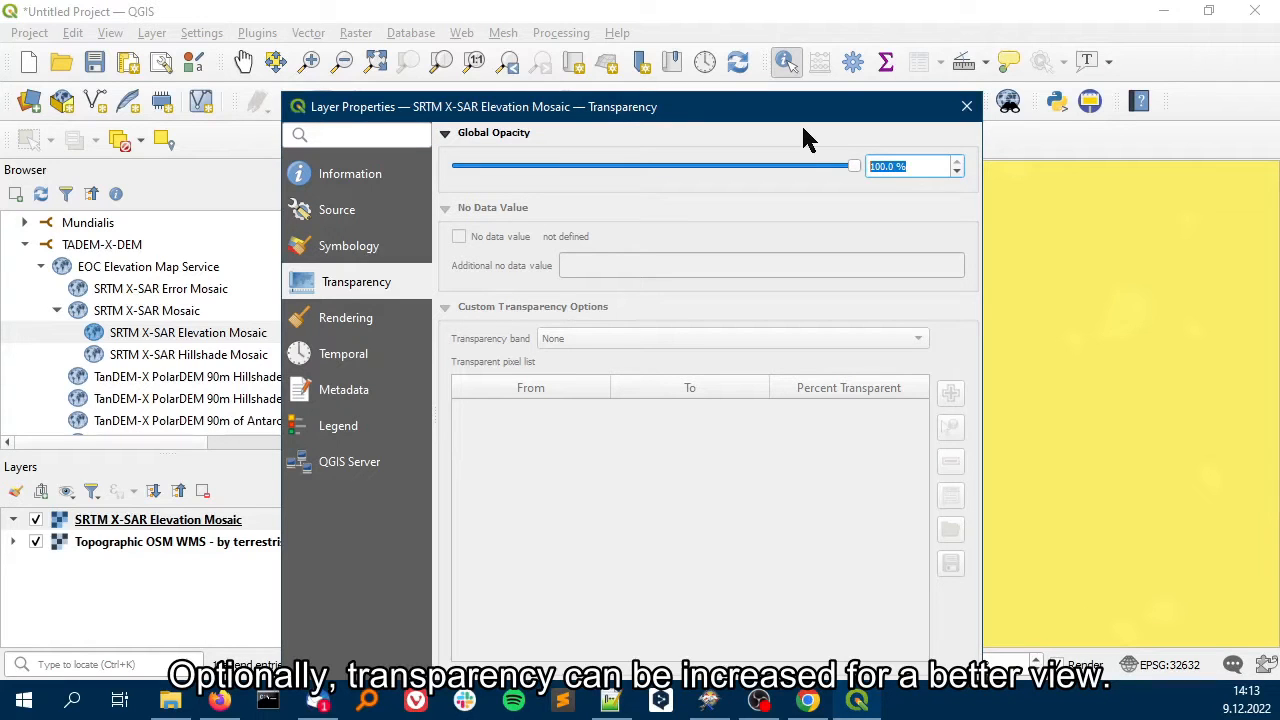
text(40)
key(Return)
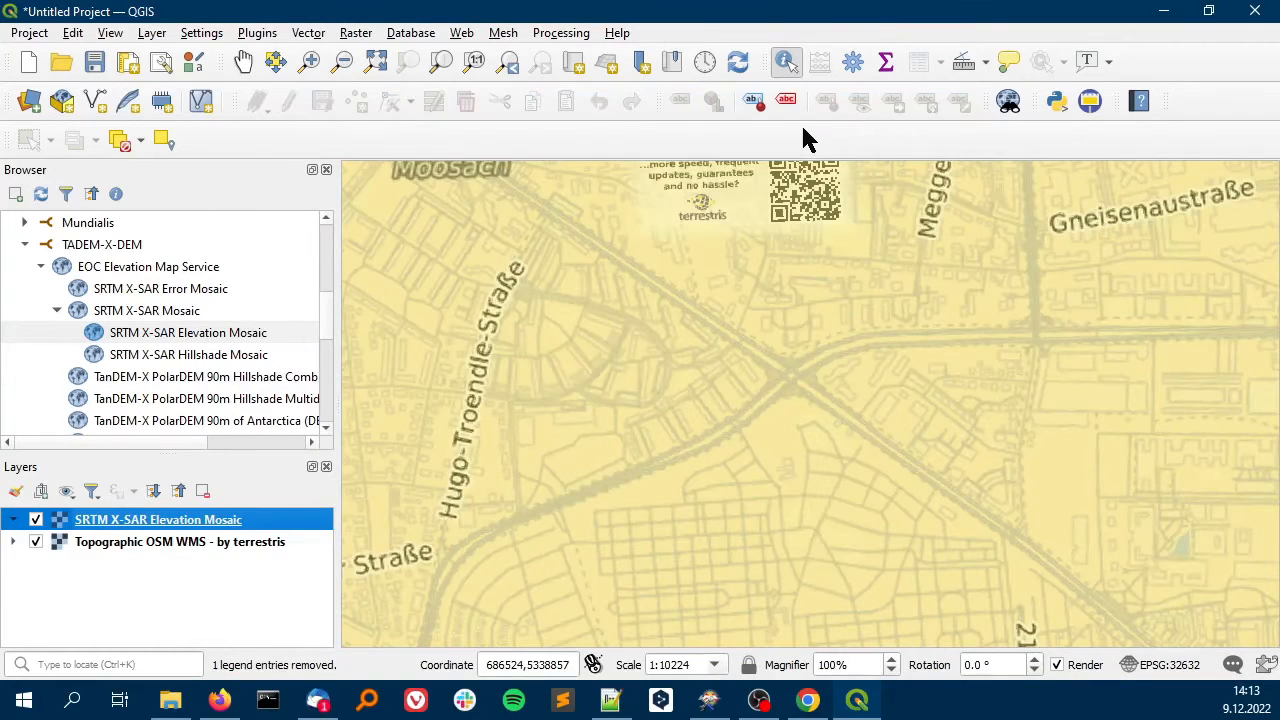
View the elevation overlay around München at several scales and identify the SRTM X-SAR Elevation Mosaic value at a point near the central junction
scroll(795, 368, down, 1)
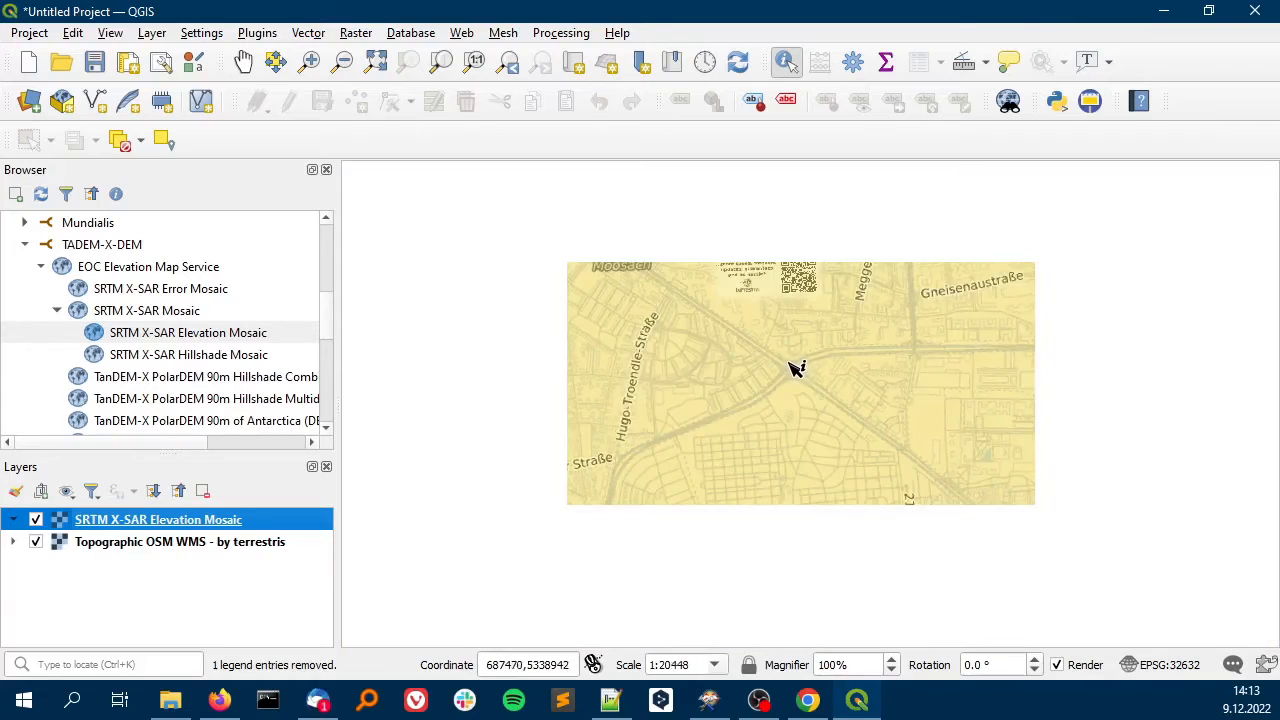
scroll(795, 370, down, 1)
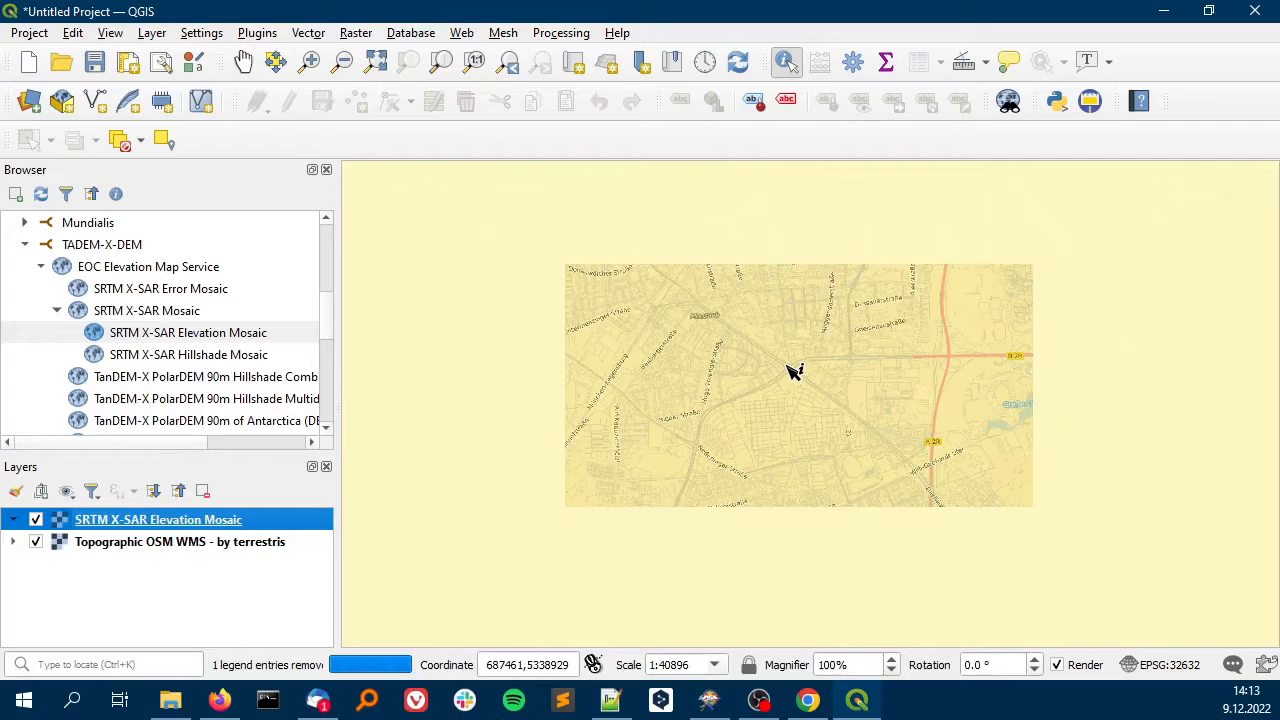
scroll(795, 370, down, 2)
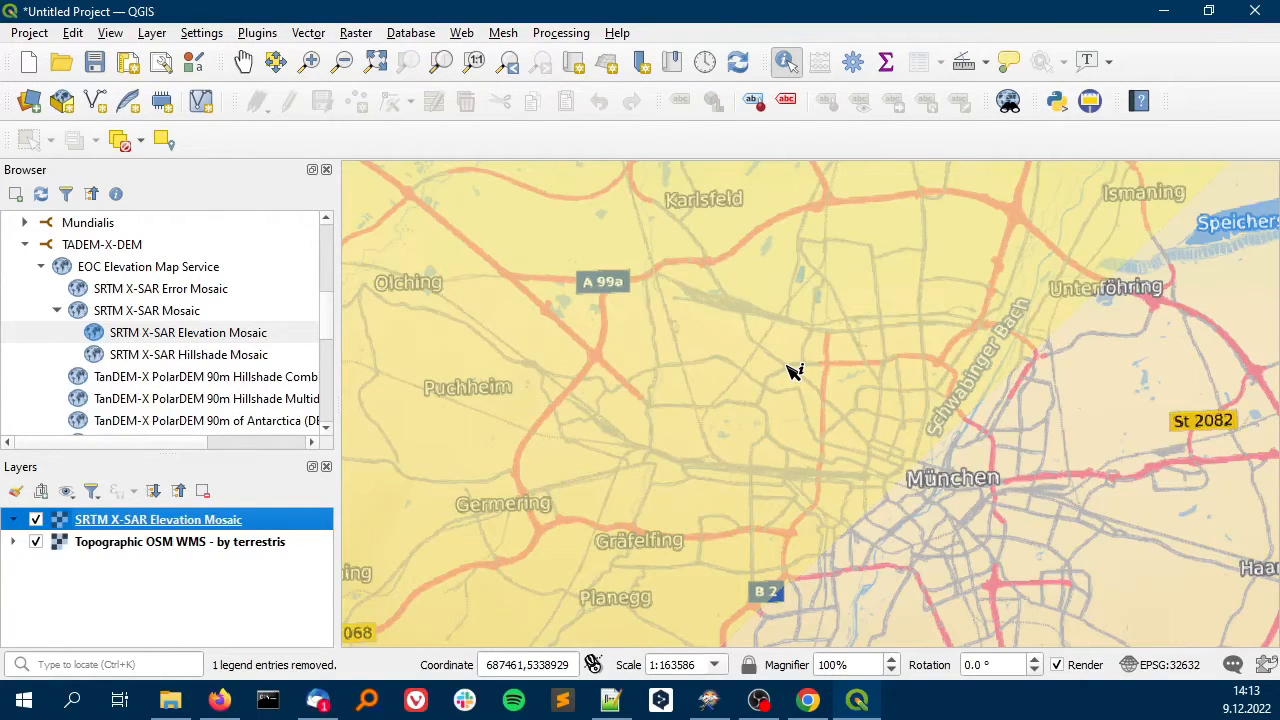
scroll(795, 370, up, 5)
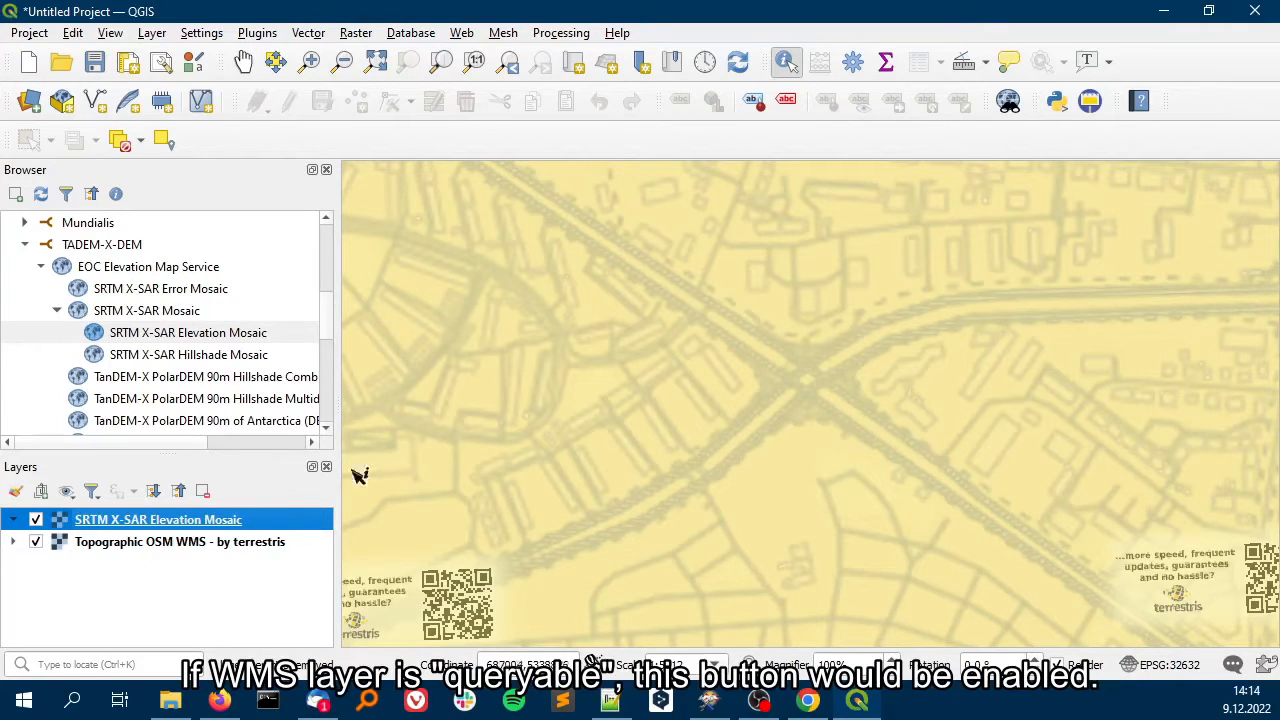
click(789, 70)
click(587, 462)
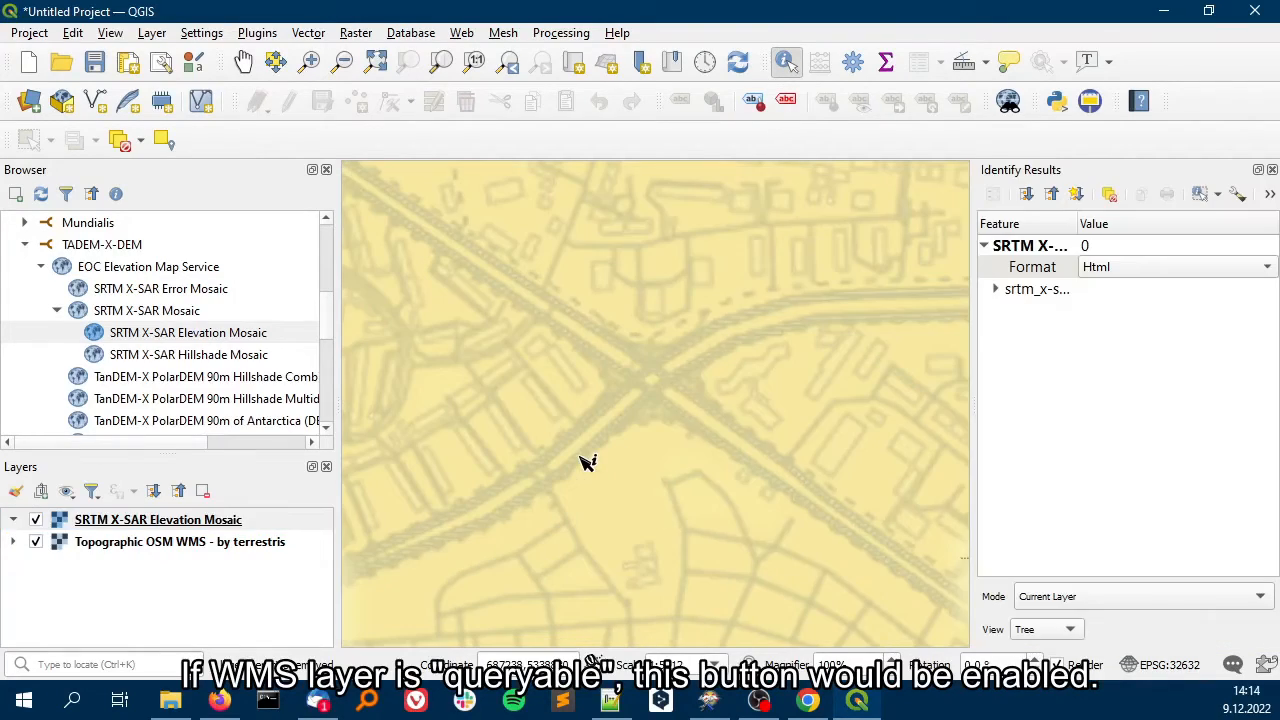
Examine the identified SRTM X-SAR Elevation Mosaic value in Text format, including its derived coordinates, and close the identify results
click(997, 289)
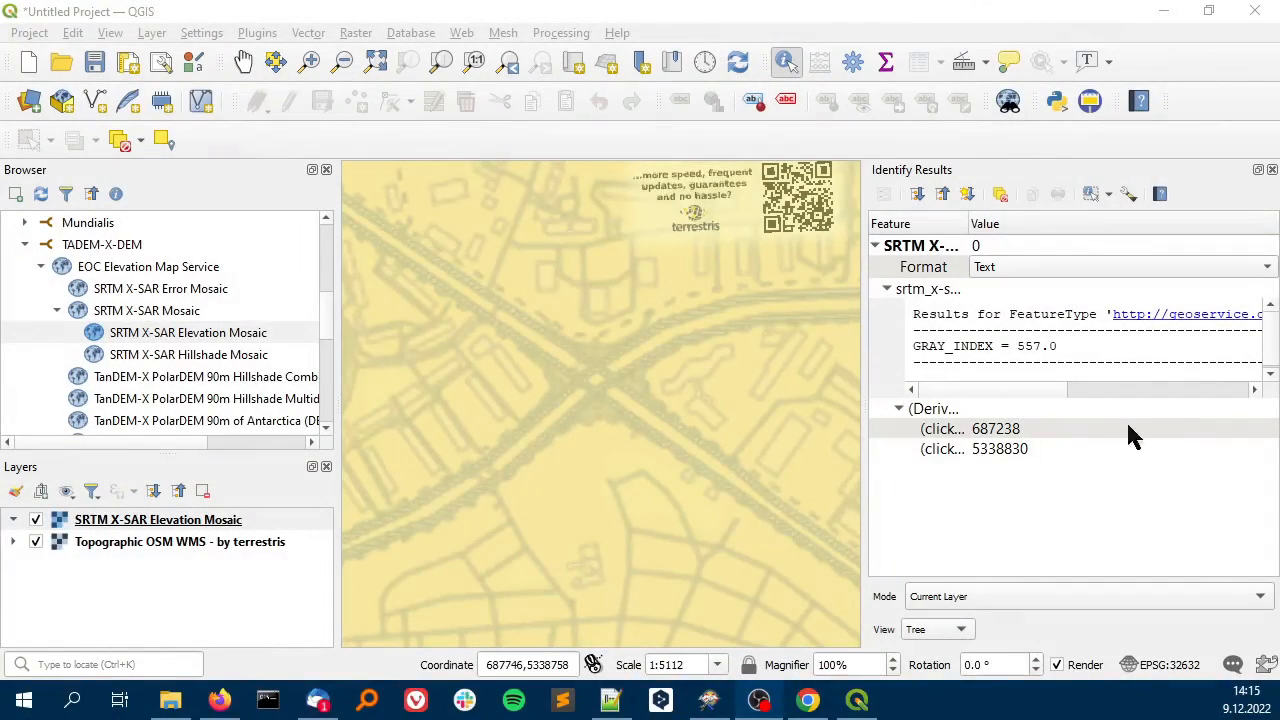
click(1272, 171)
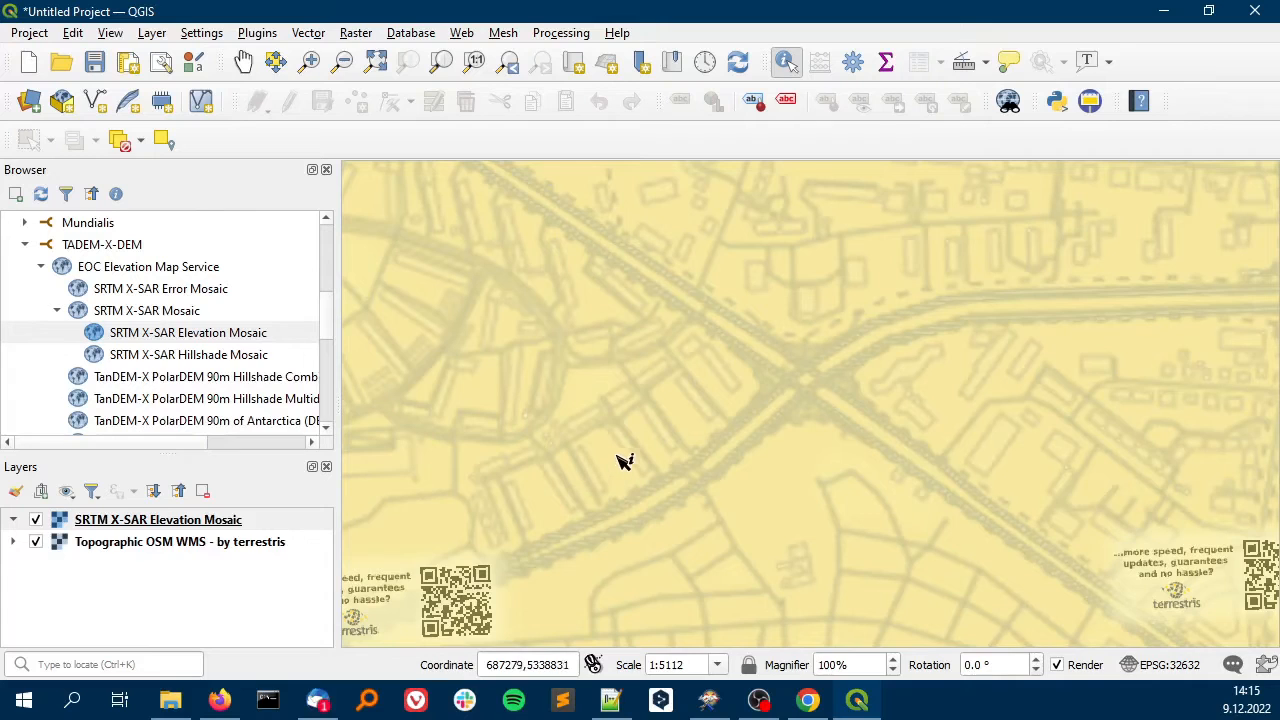
Define a new temporary scratch layer named building_boundary with LineString geometry and the project CRS EPSG:32632 - WGS 84 / UTM zone 32N
drag(620, 457, 730, 410)
scroll(716, 431, up, 2)
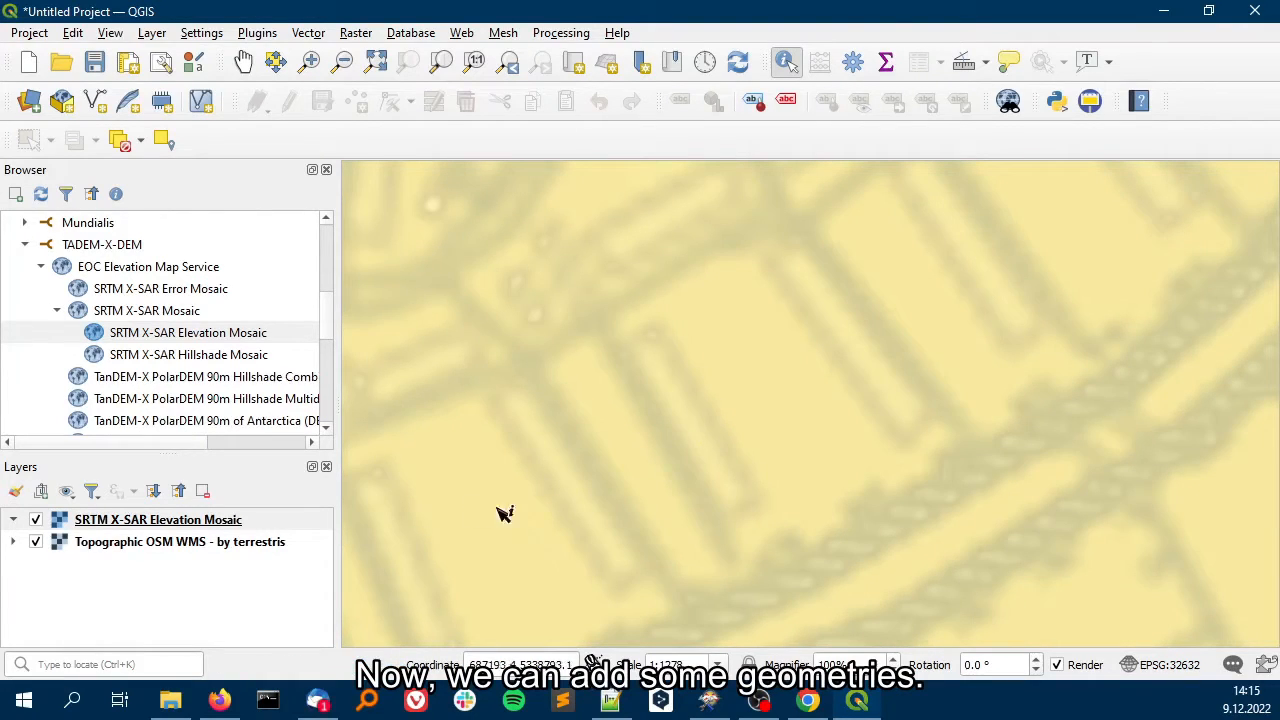
click(152, 33)
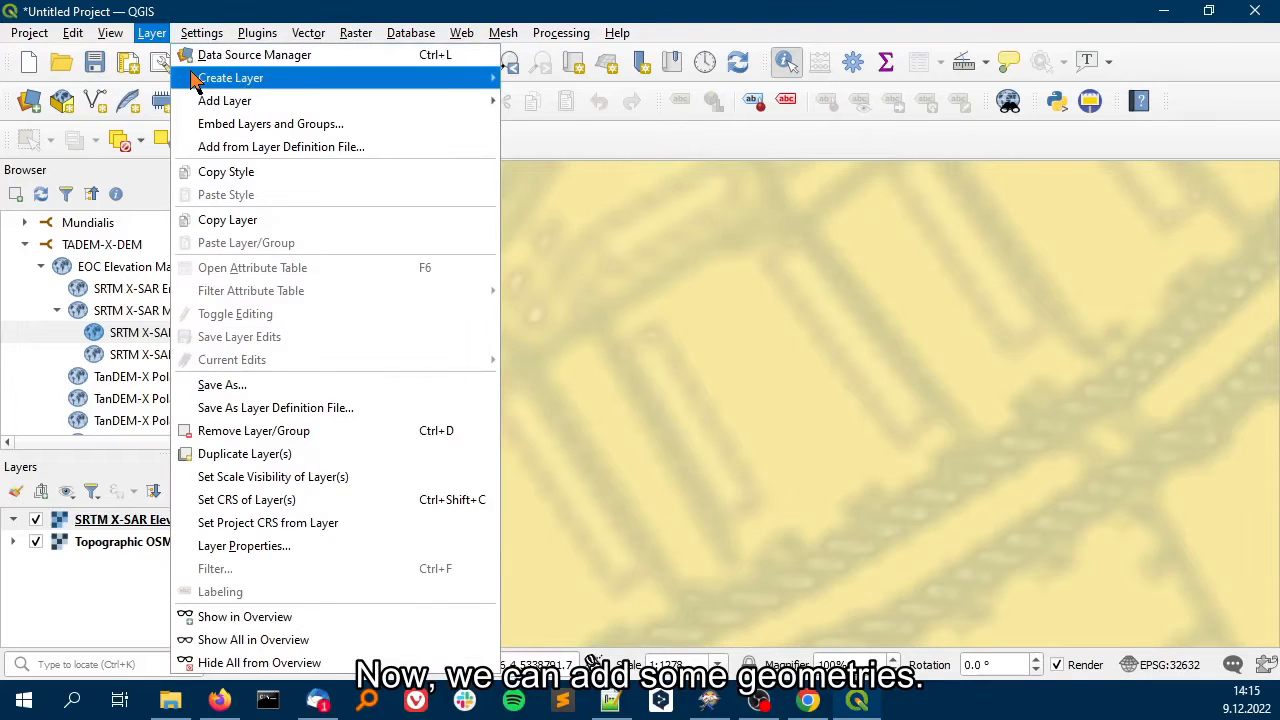
mouse_move(369, 80)
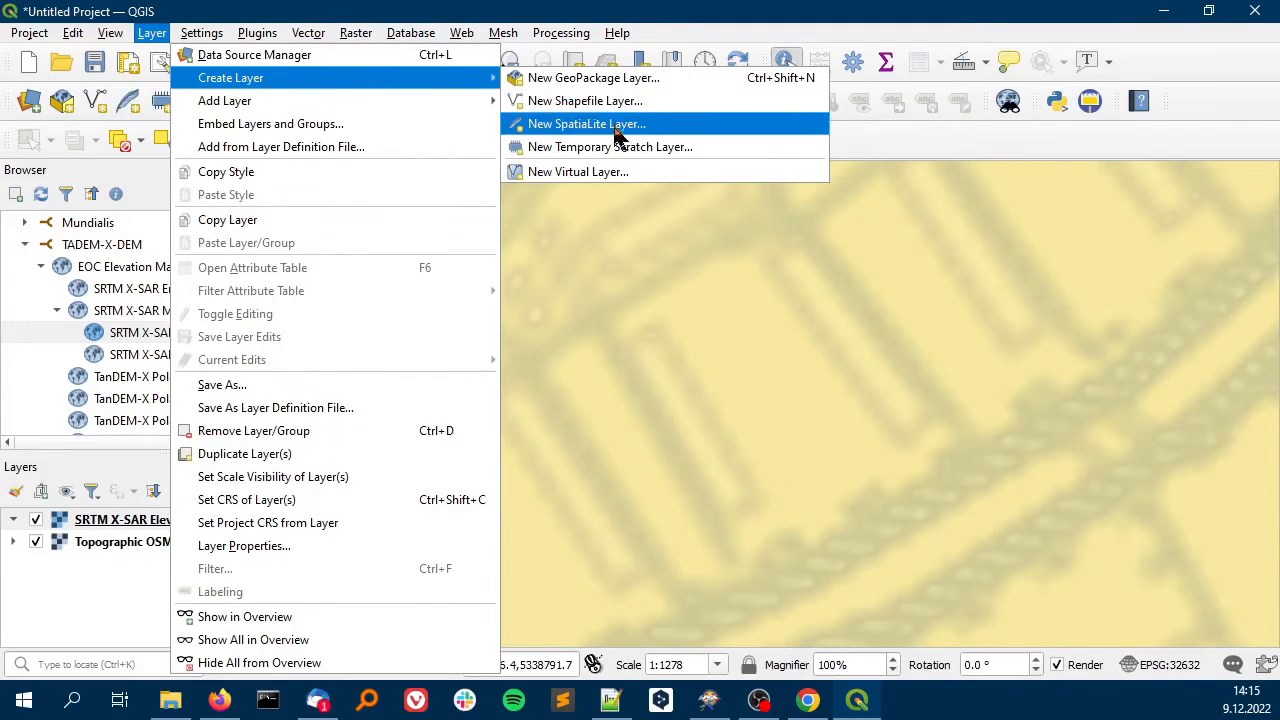
click(657, 146)
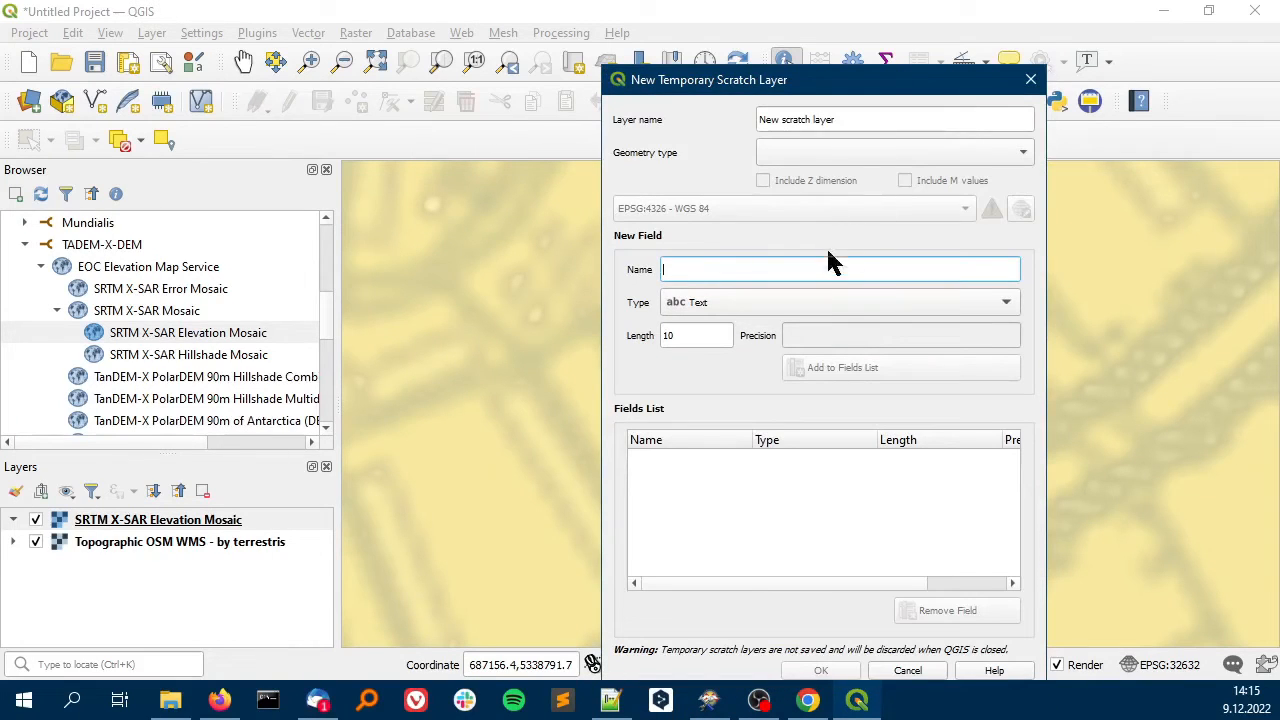
drag(855, 121, 757, 110)
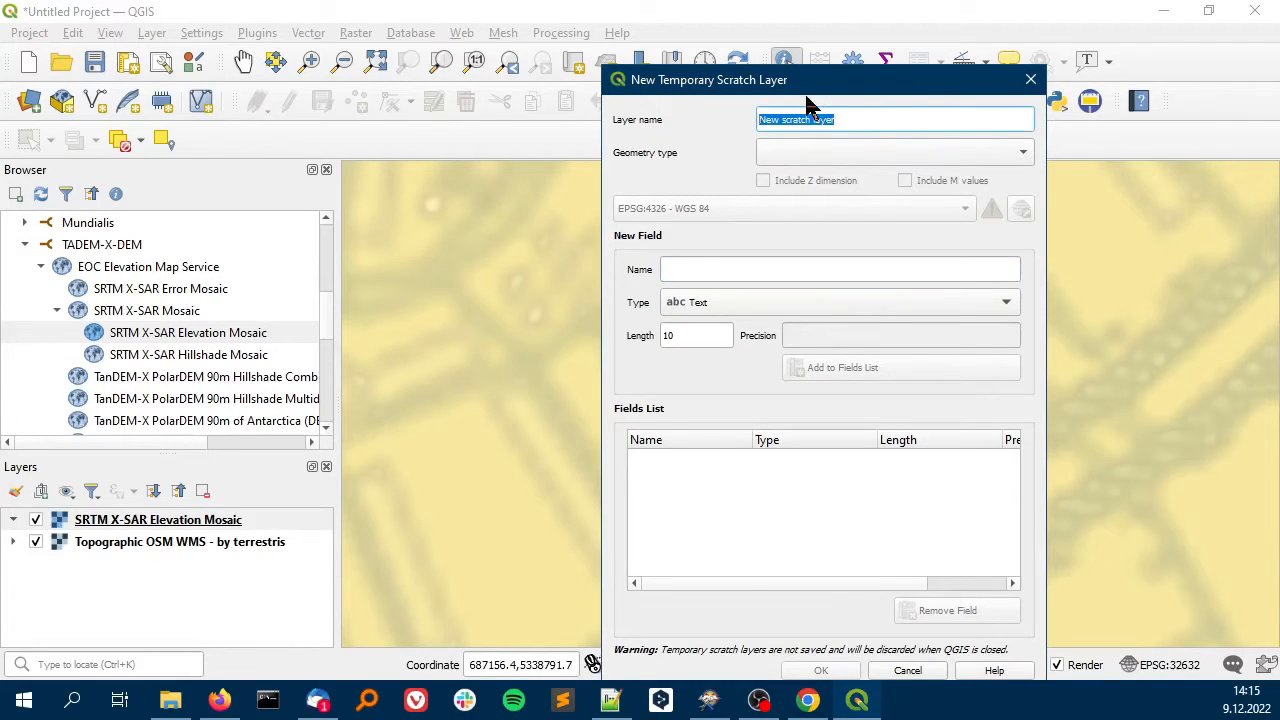
text(building_boundary)
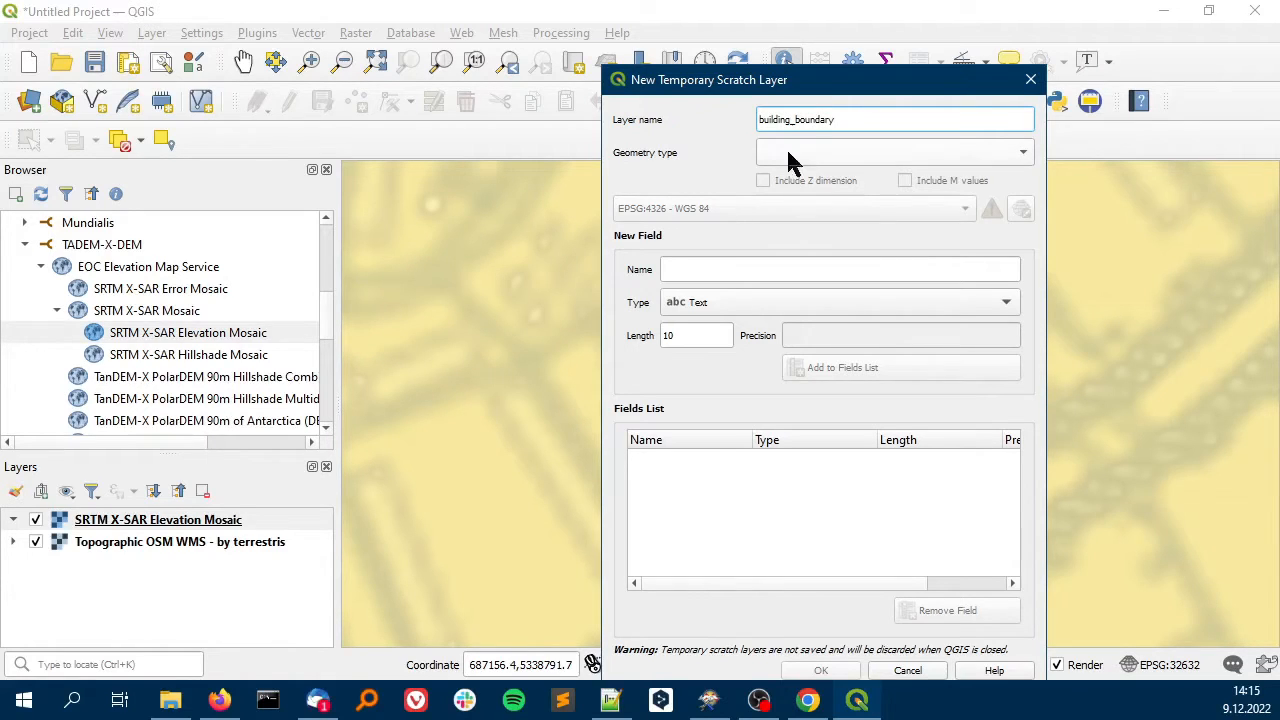
click(795, 155)
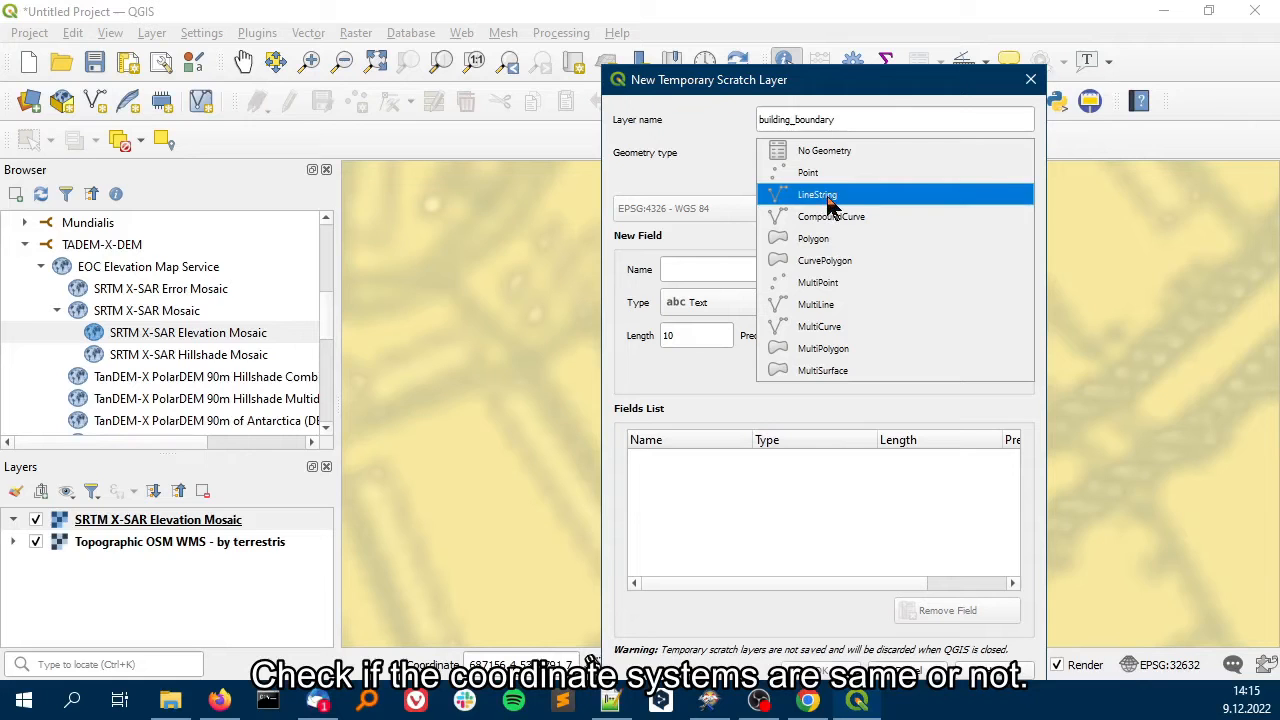
click(829, 200)
click(832, 212)
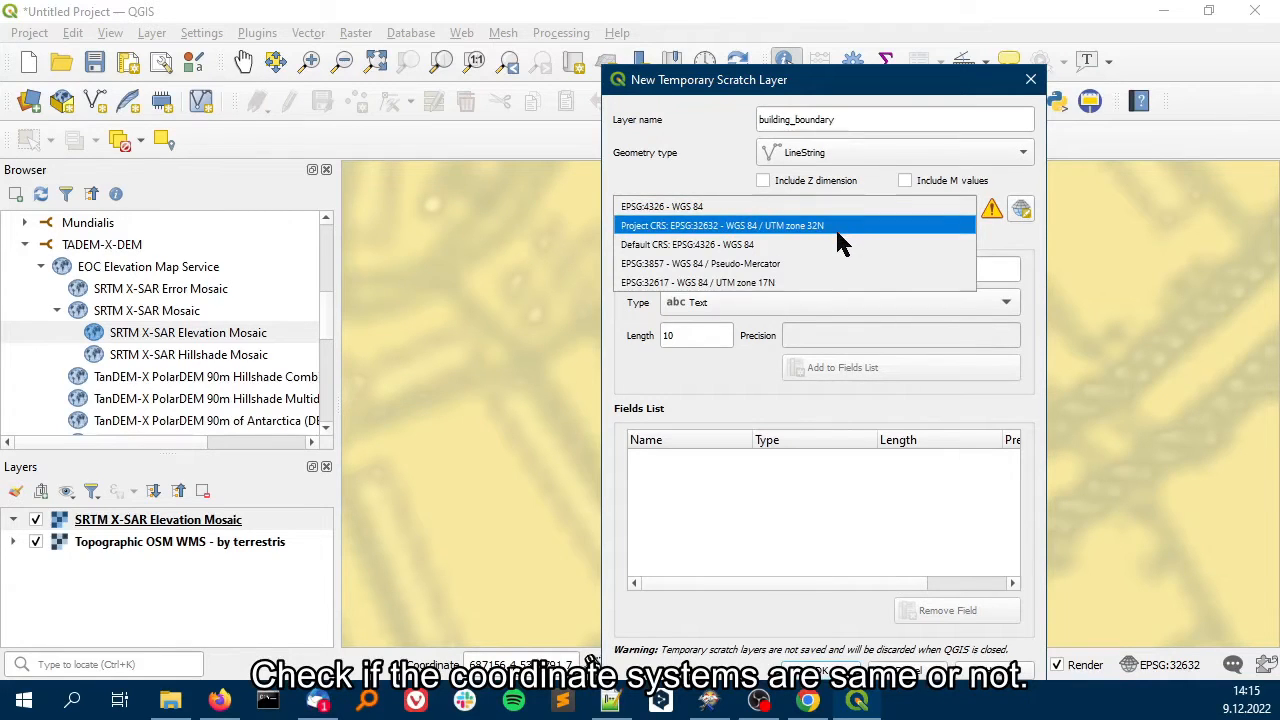
click(840, 230)
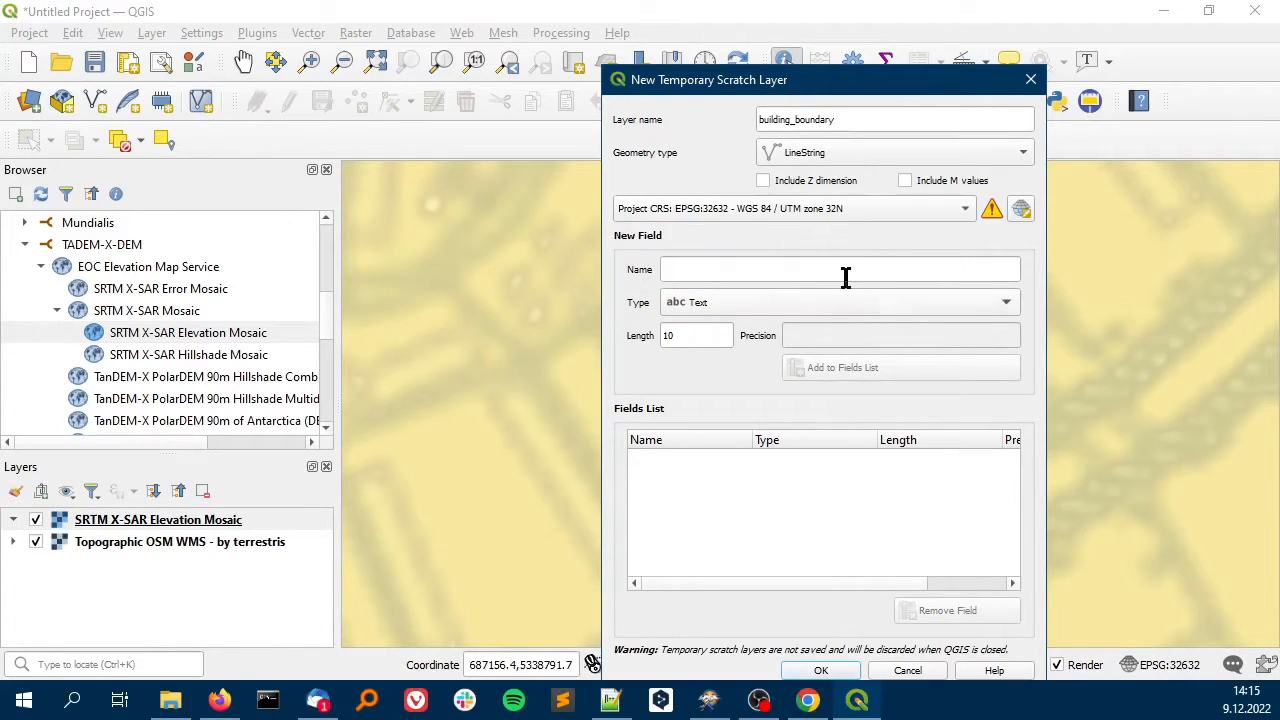
Add a Text field called name with length 10 to the scratch layer's fields and create the layer
click(845, 277)
text(name)
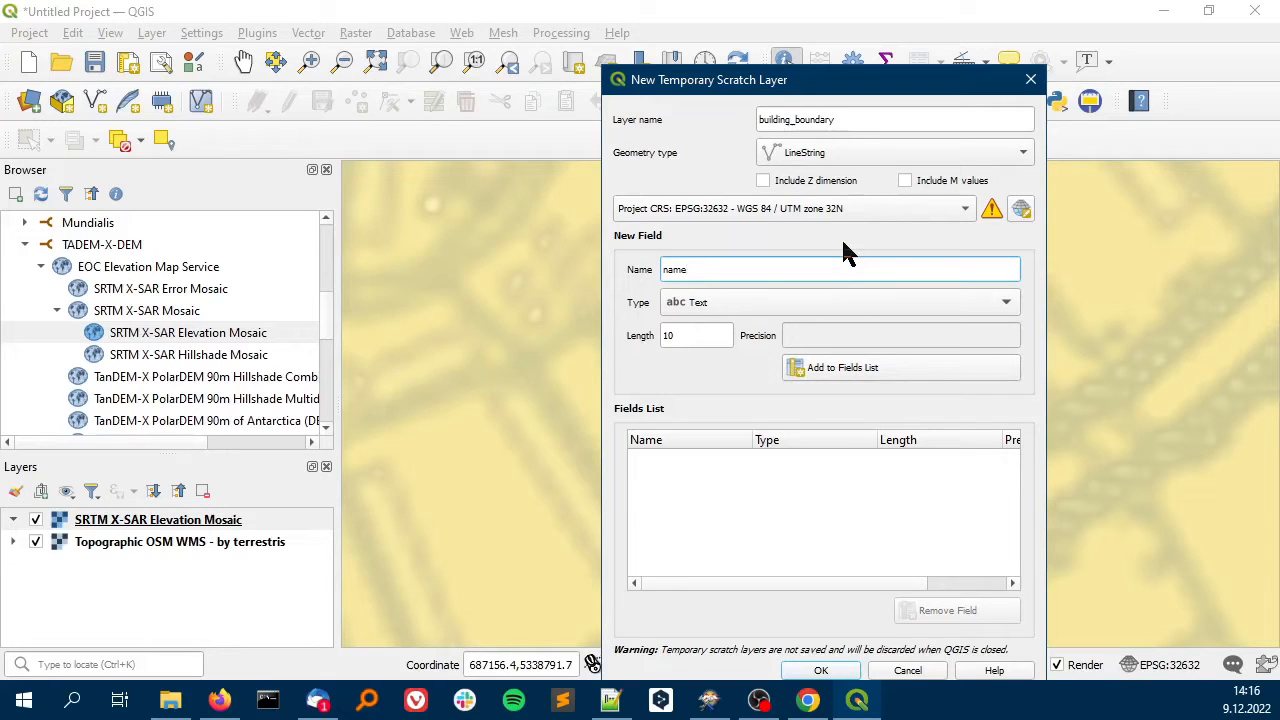
click(870, 366)
click(822, 671)
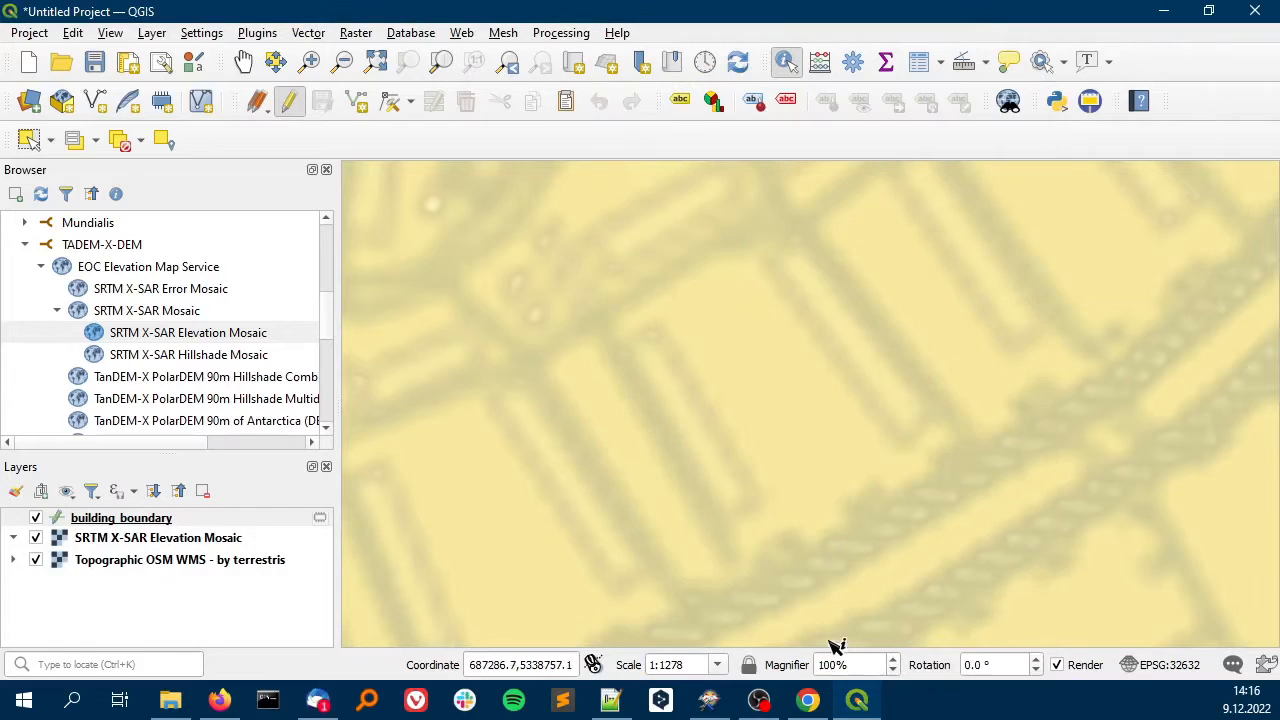
Digitize a three-point line along the long western and short northern edges of the central narrow building, entering 7 as its name
click(357, 102)
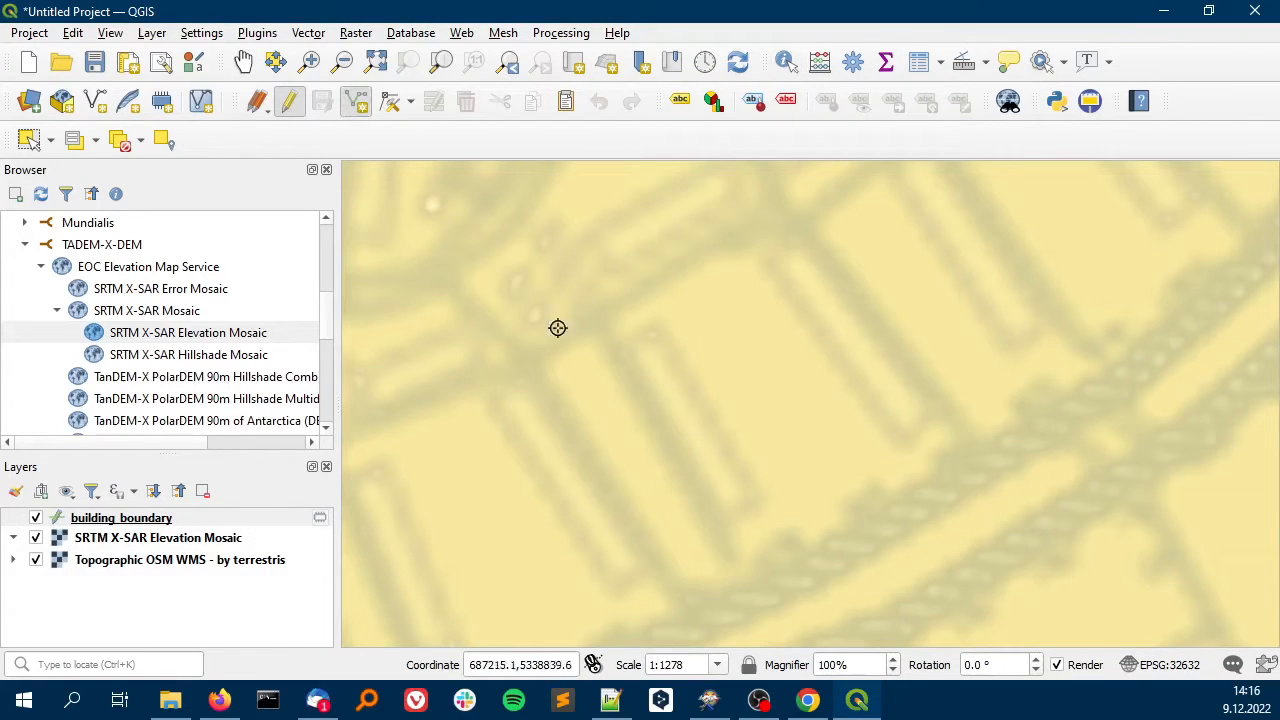
click(714, 521)
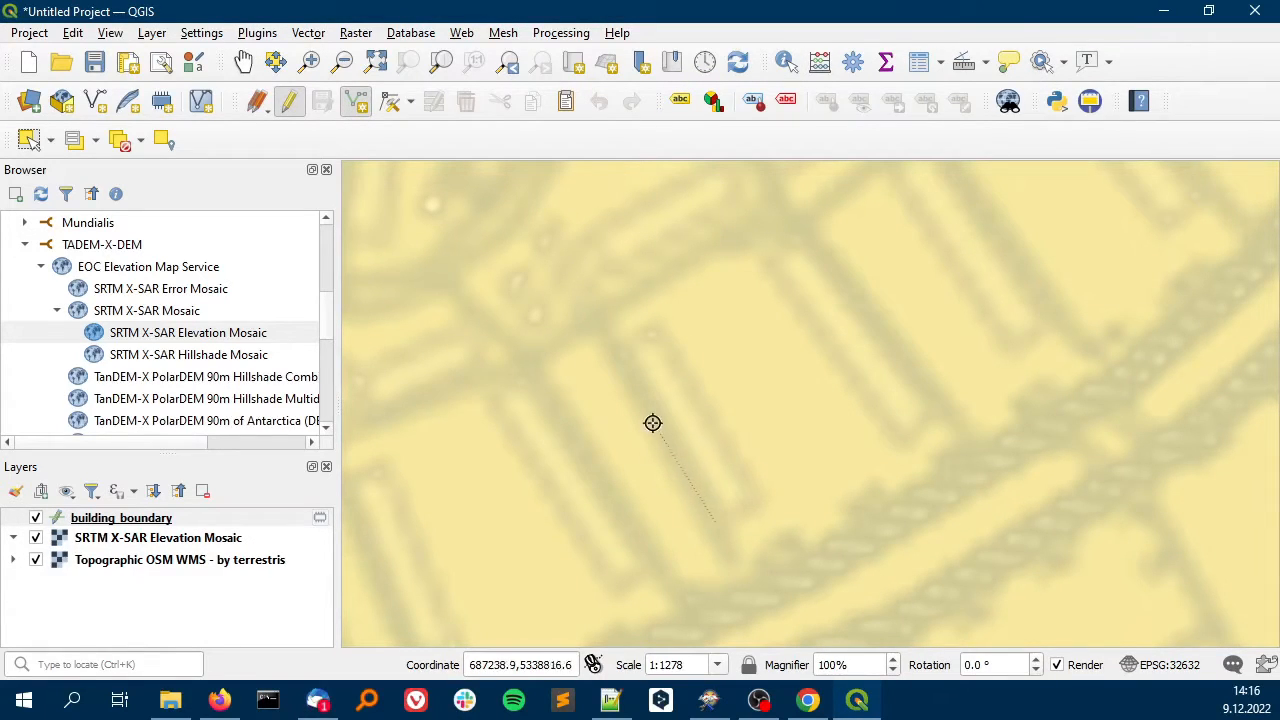
click(611, 350)
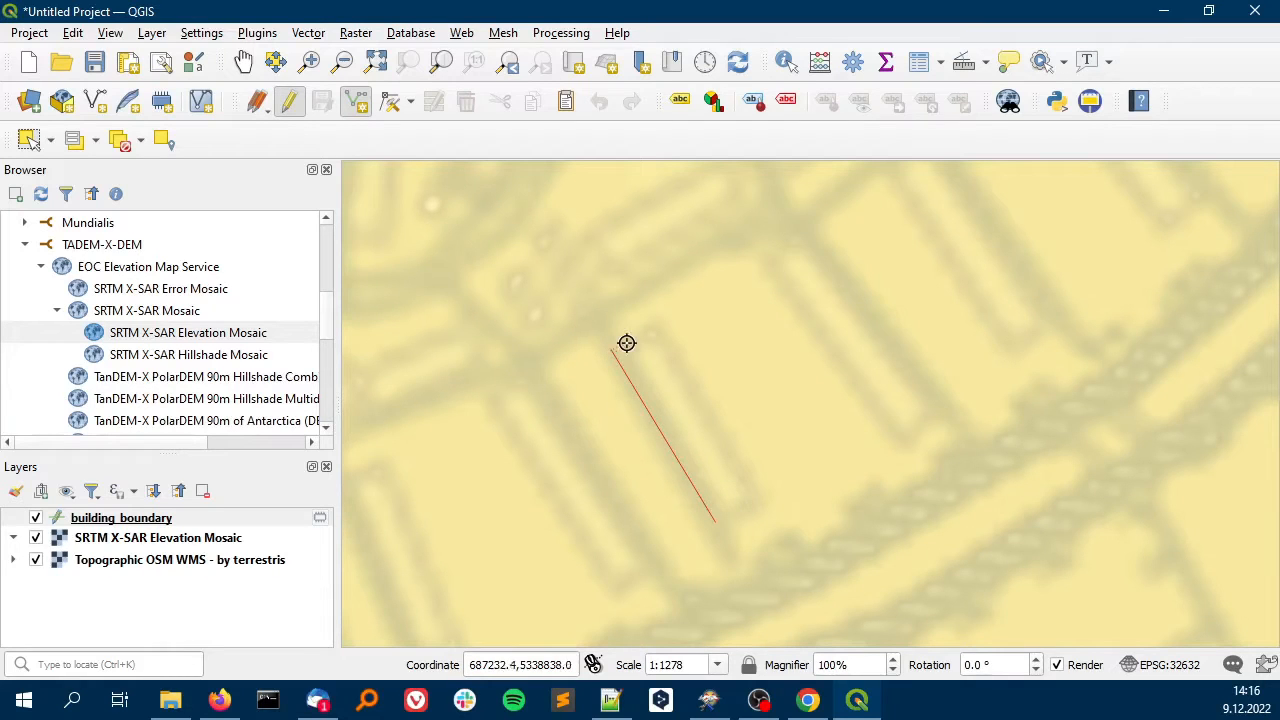
right_click(686, 328)
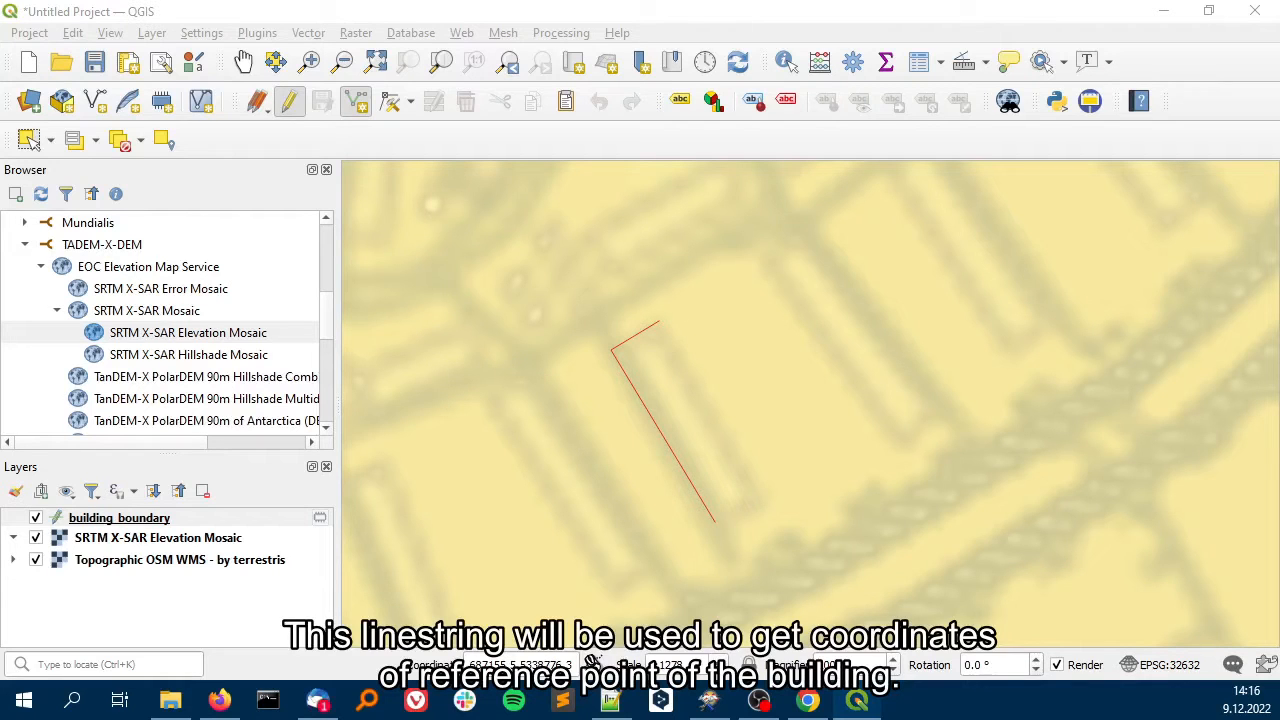
drag(769, 700, 915, 386)
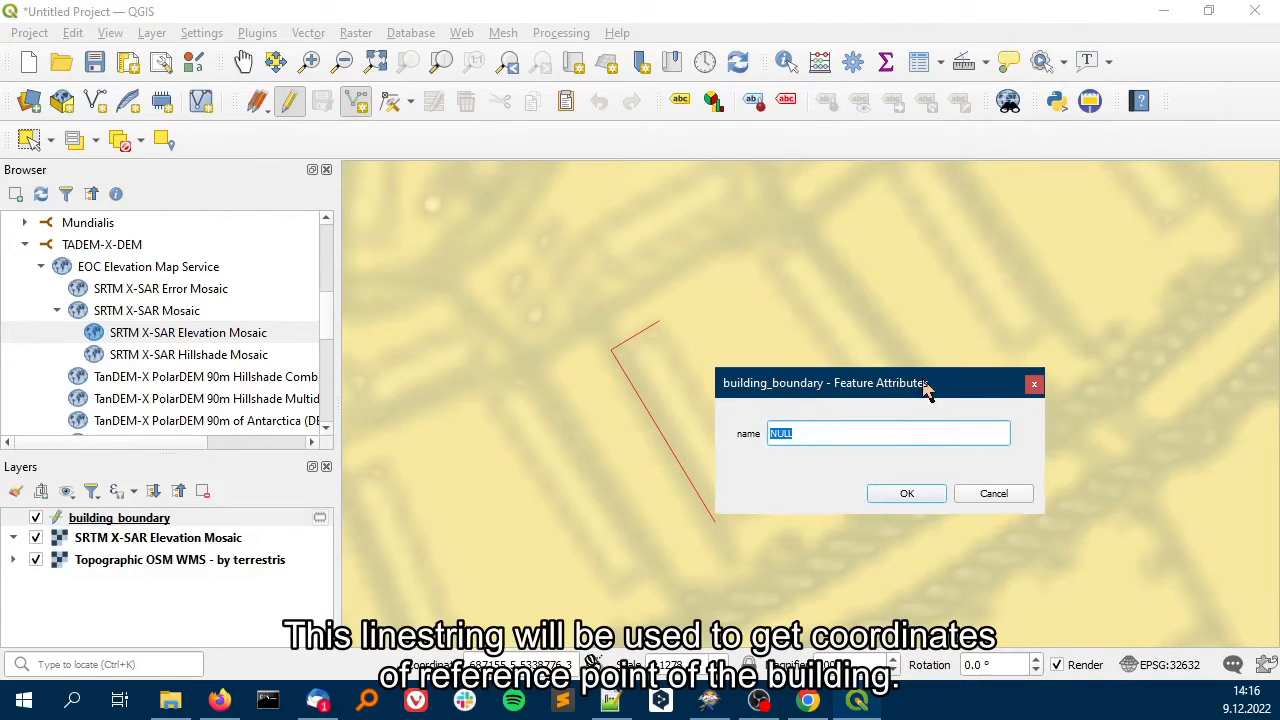
text(7)
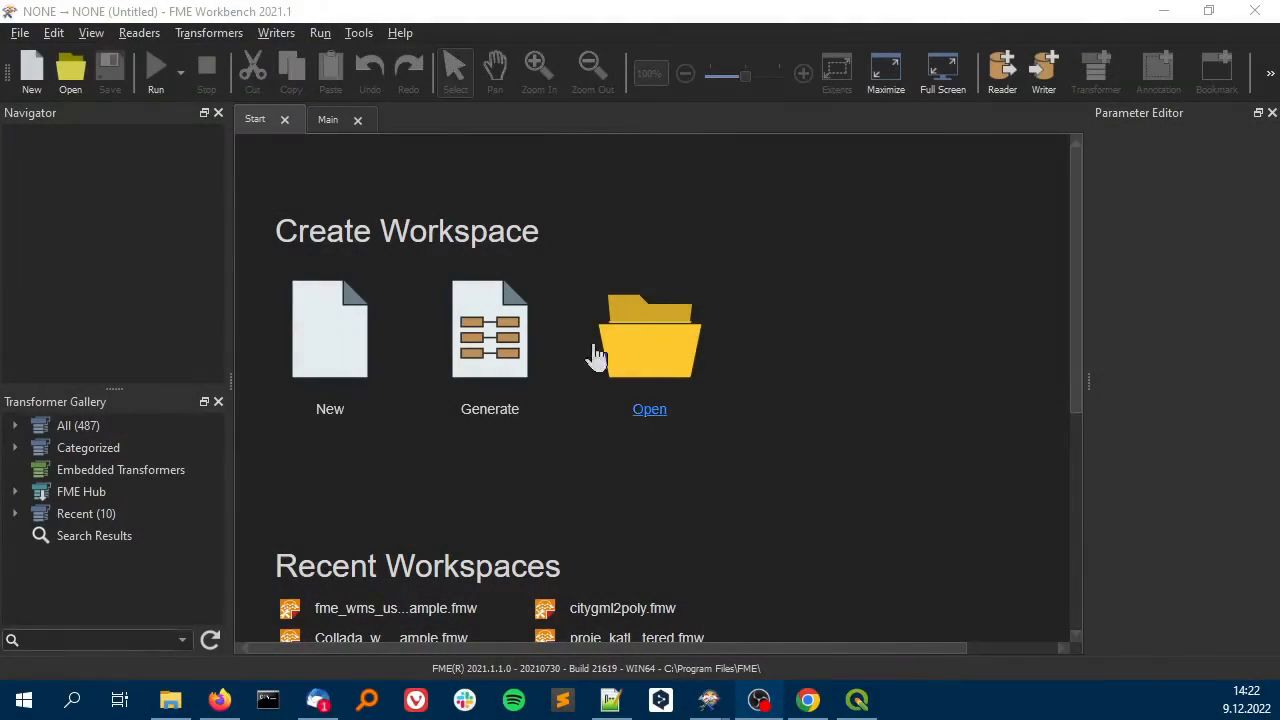
Switch to FME Workbench, start a blank workspace, and place a Creator transformer in the upper-left part of the canvas
click(343, 322)
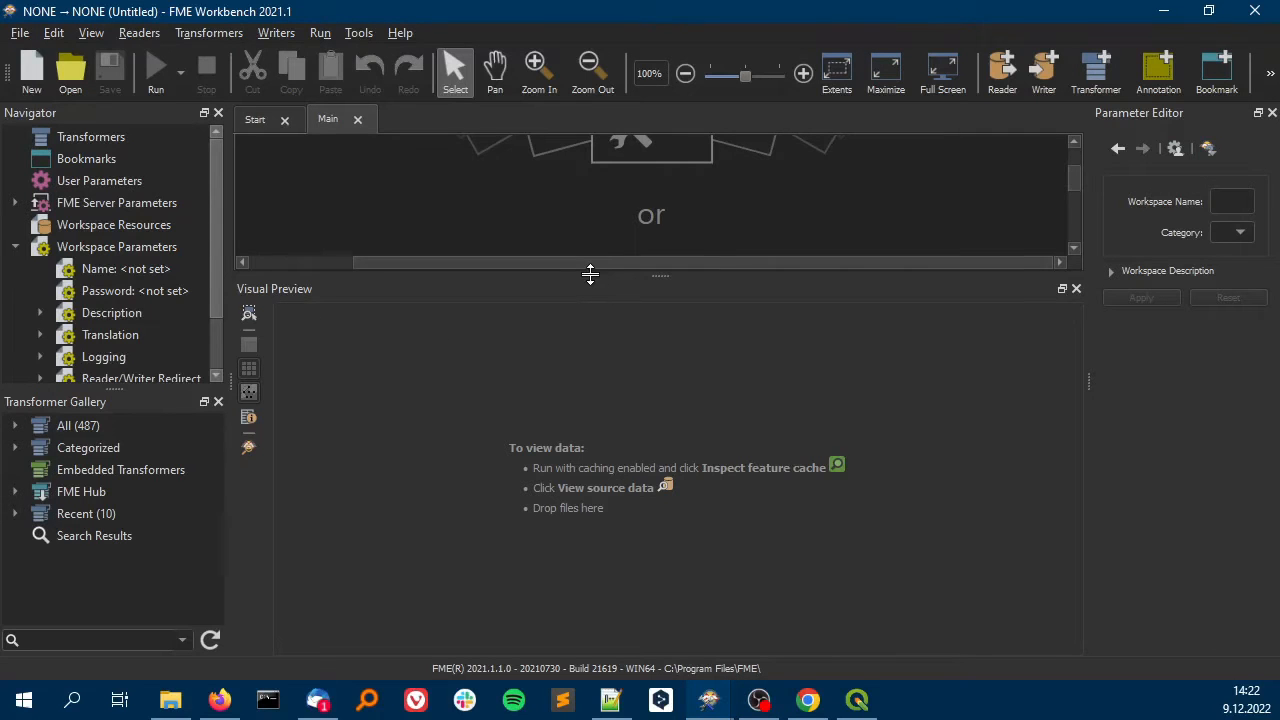
drag(590, 274, 596, 499)
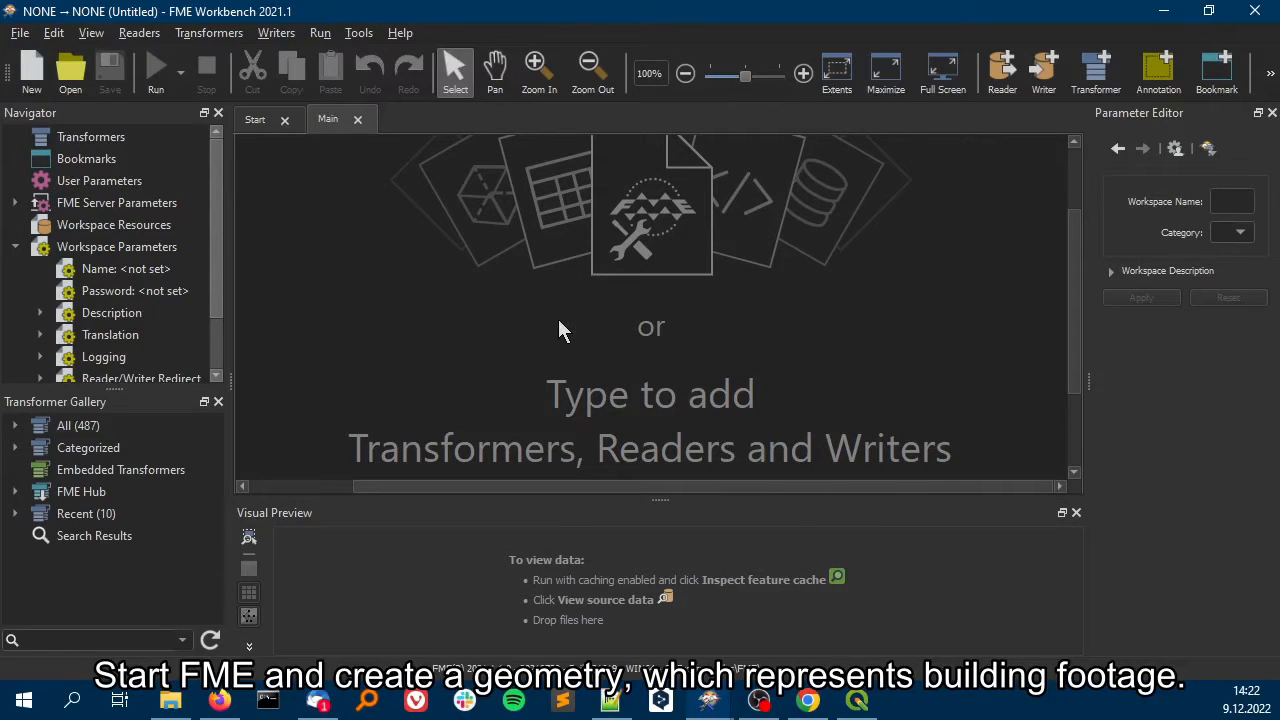
text(creator)
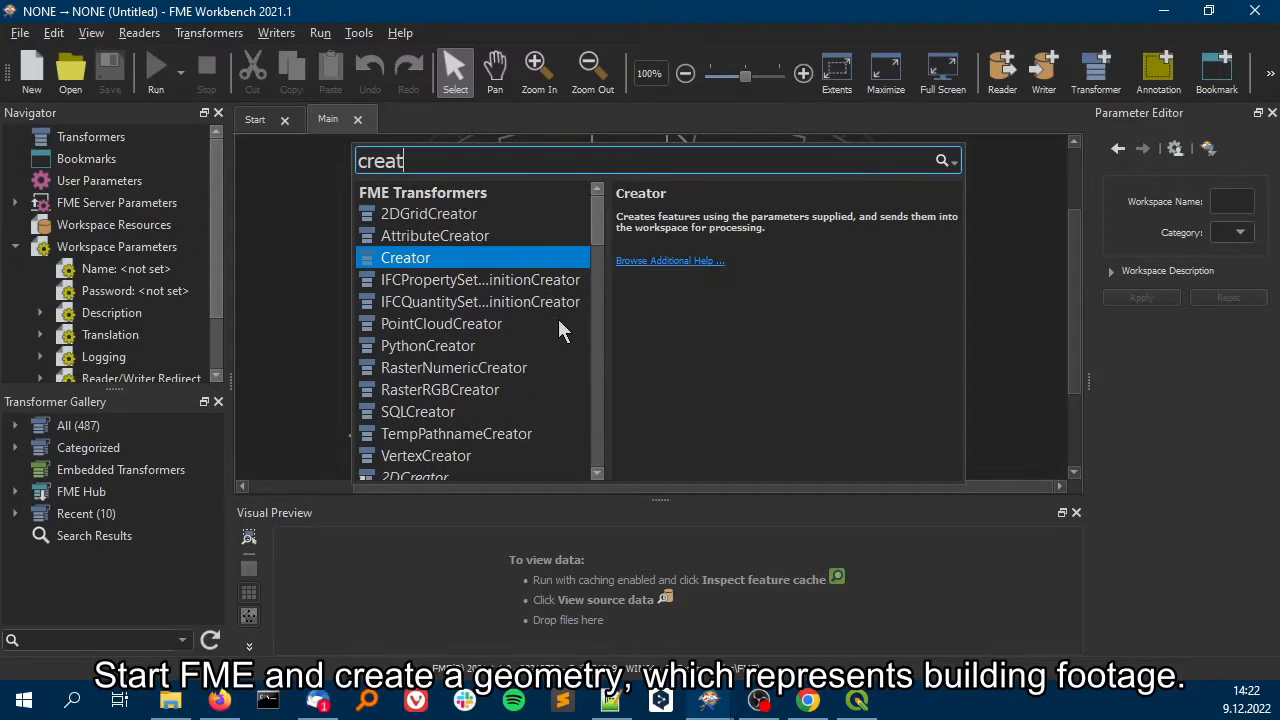
double_click(534, 258)
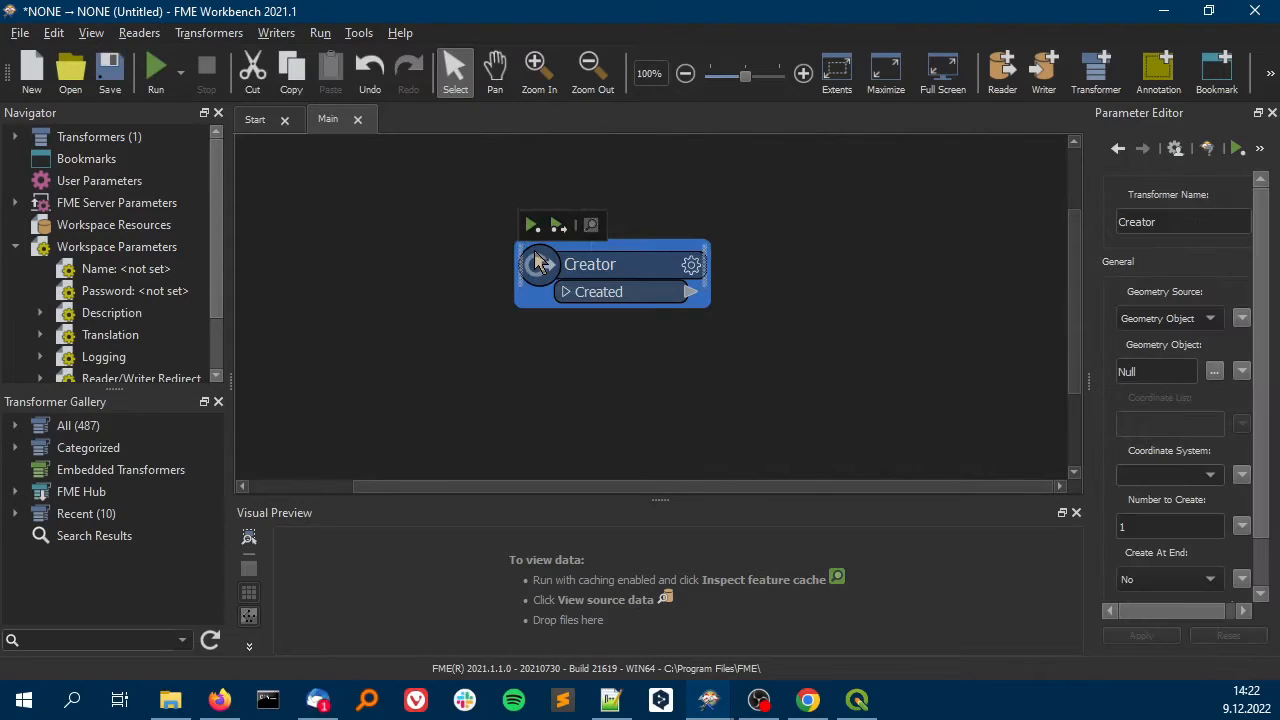
drag(607, 264, 395, 207)
Set the Creator's geometry object to a 2D Box with Maximum X 54 and Maximum Y 10
click(478, 210)
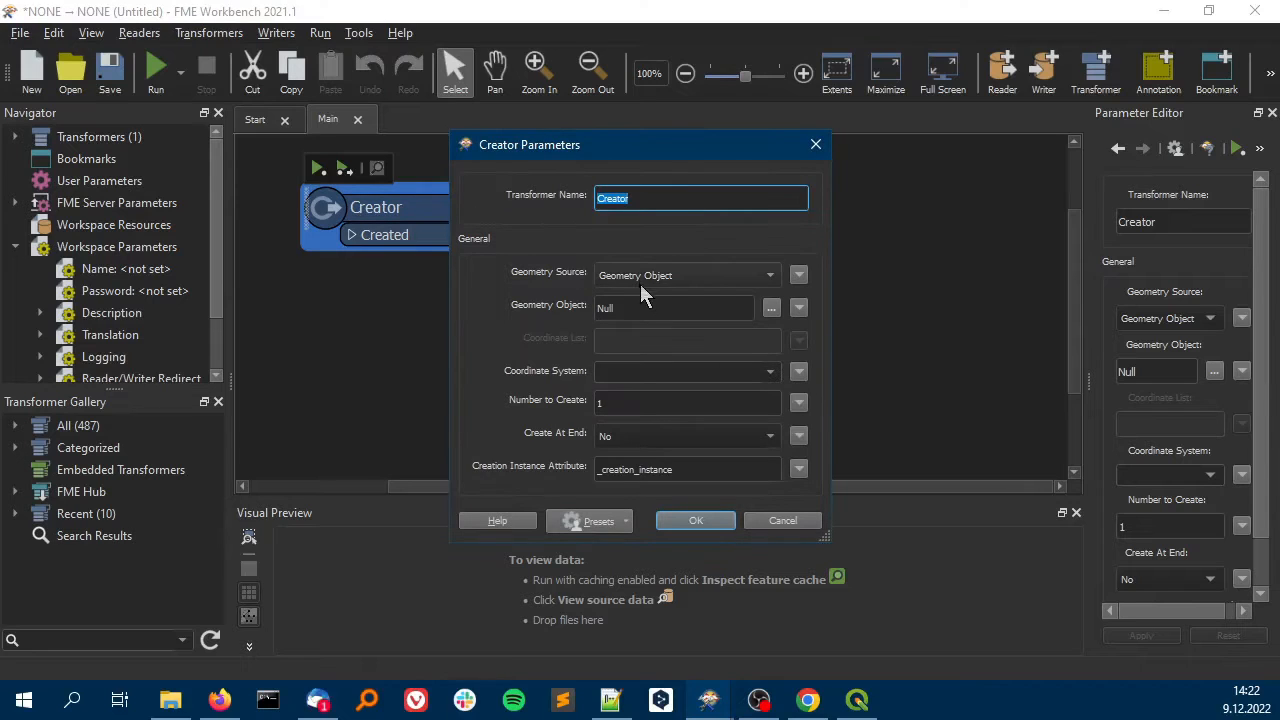
click(708, 281)
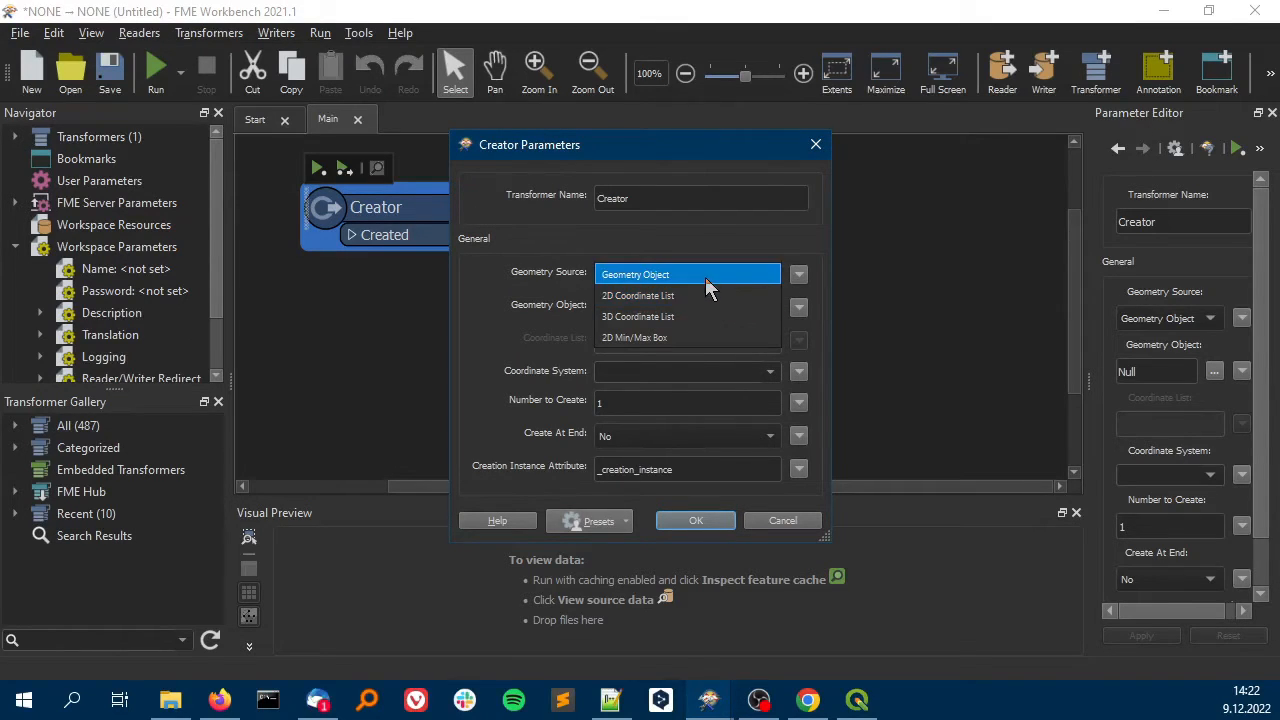
click(707, 276)
click(770, 309)
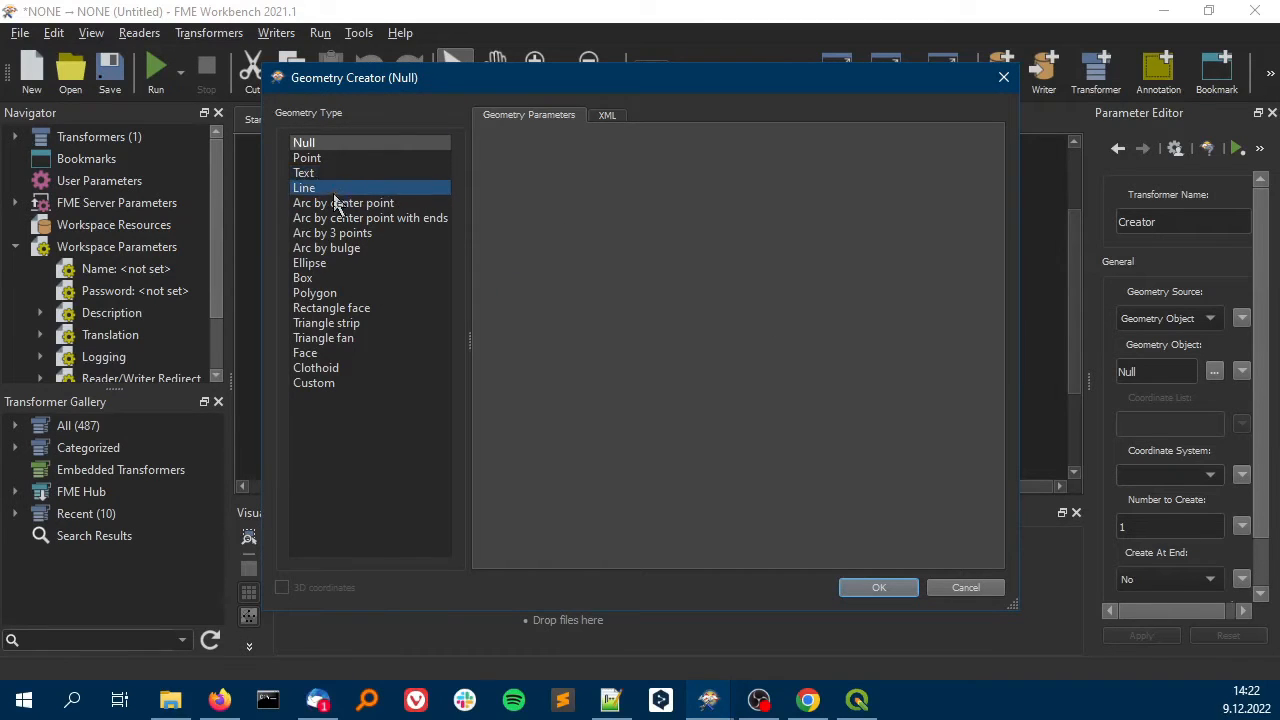
click(334, 276)
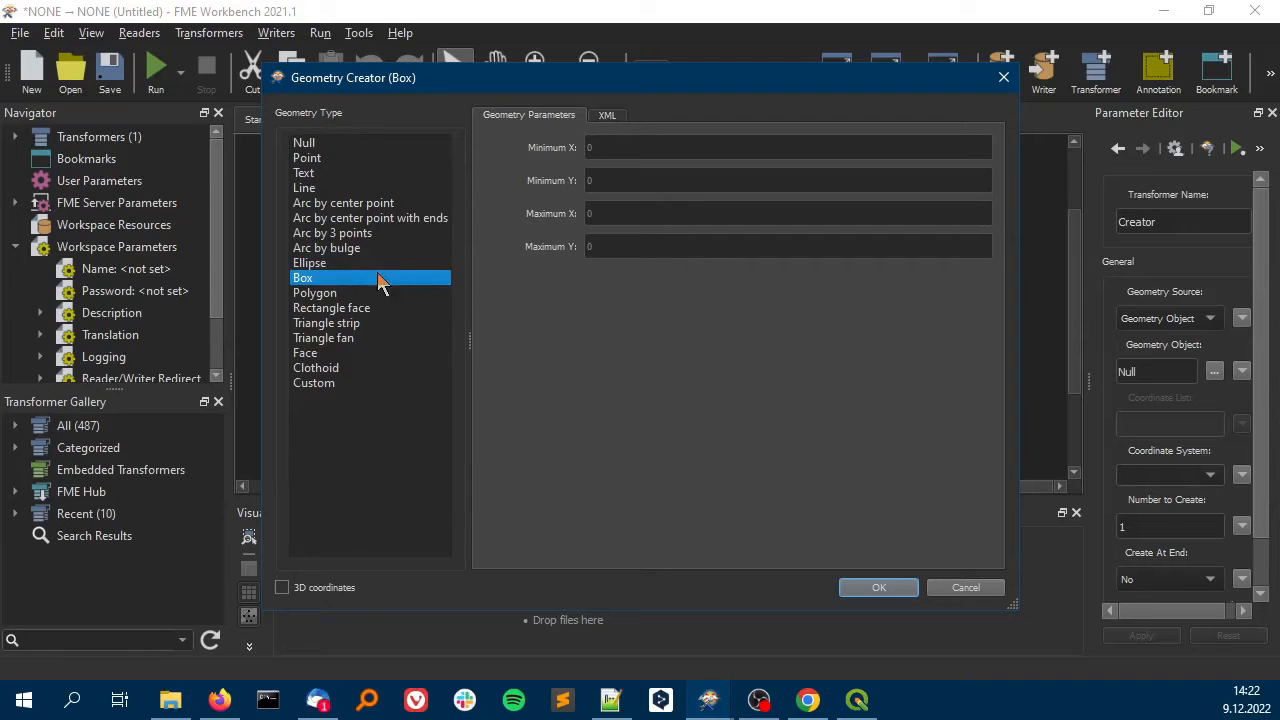
click(603, 213)
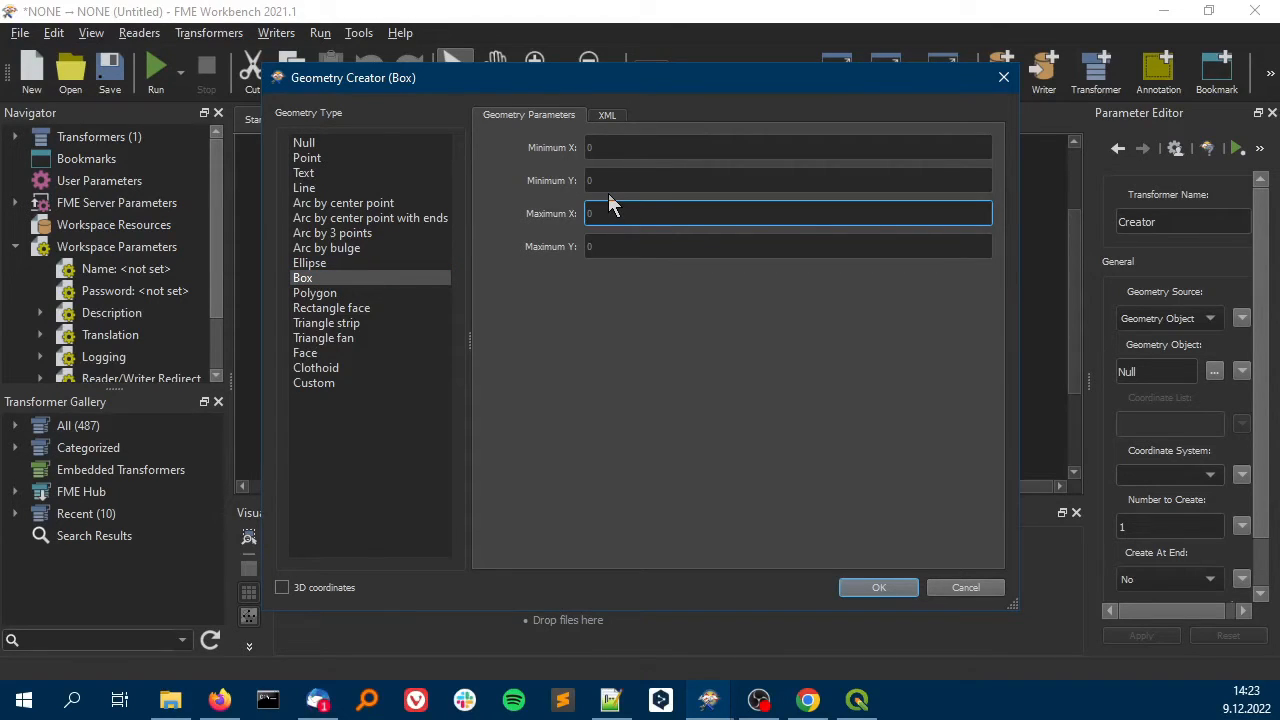
click(637, 244)
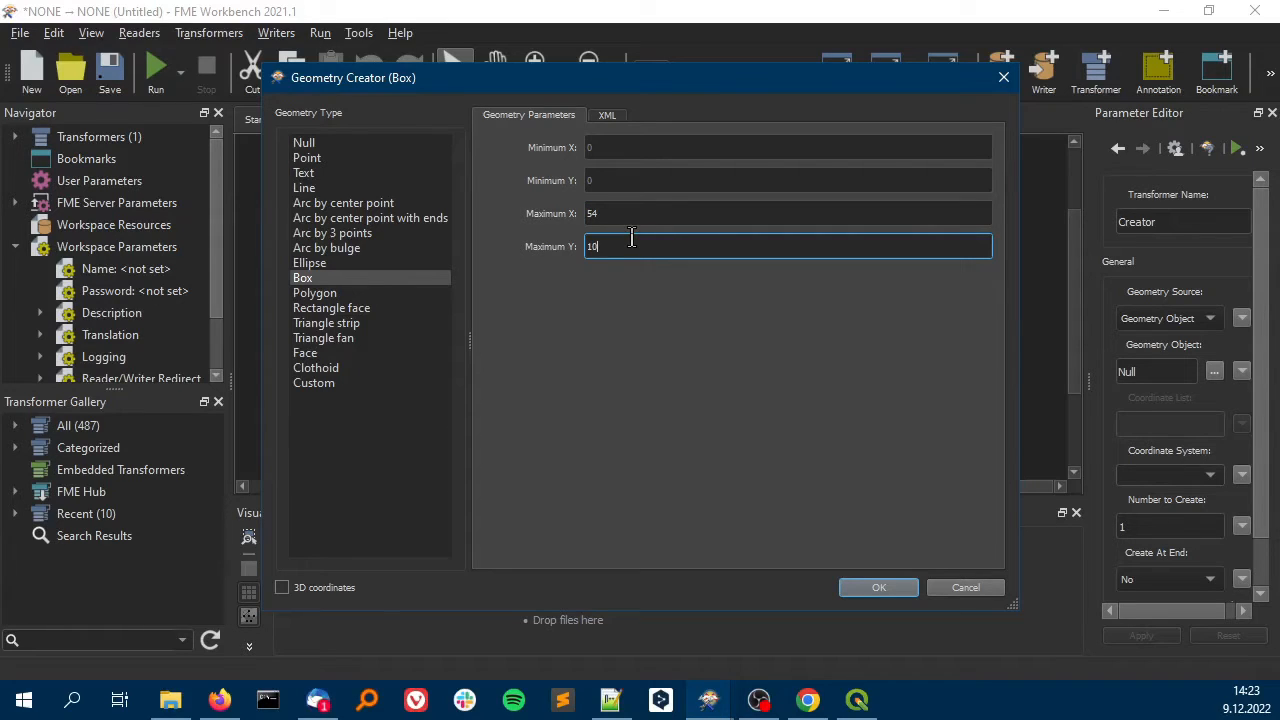
click(880, 588)
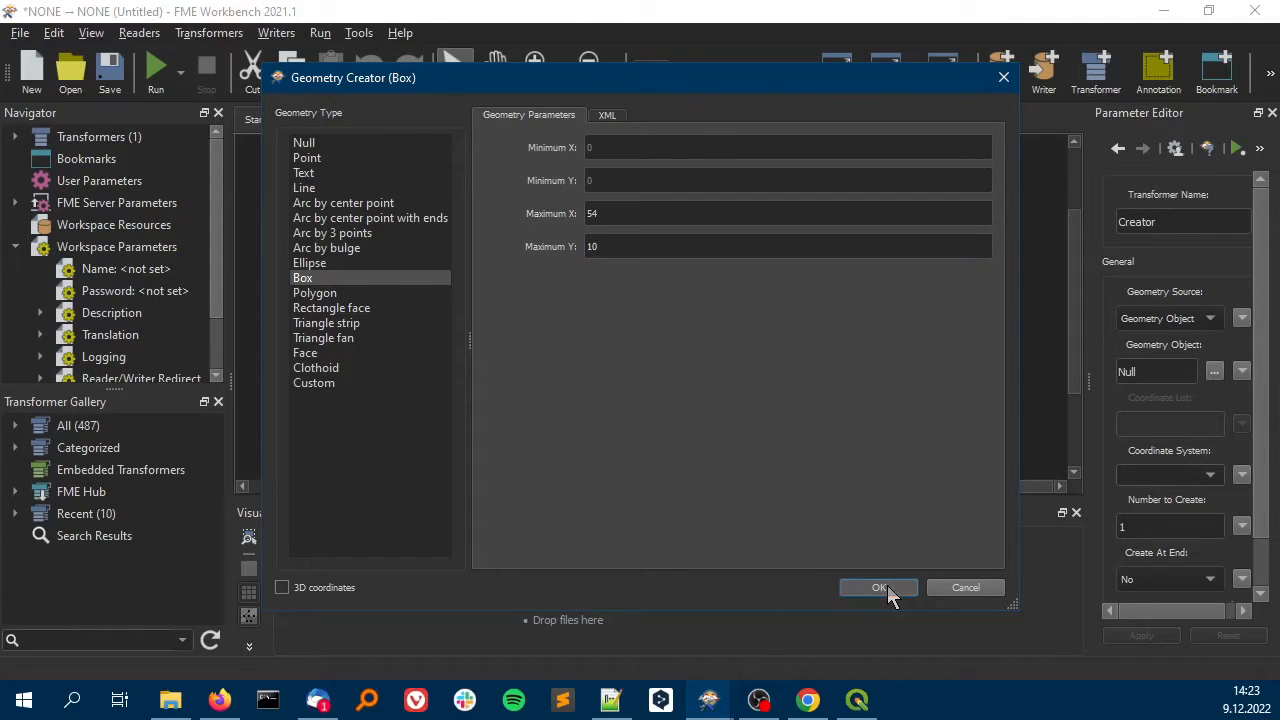
Set the Creator's creation instance attribute to _building_1oor and accept its parameters
double_click(704, 470)
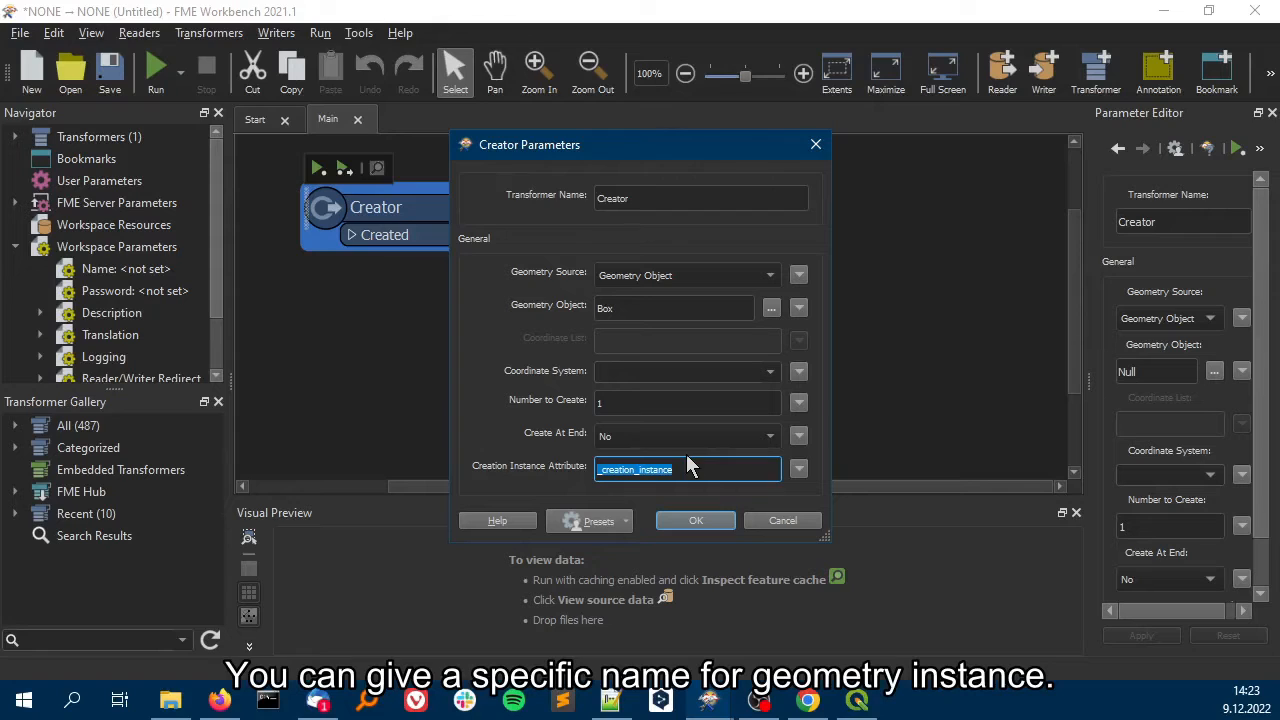
text(_buil)
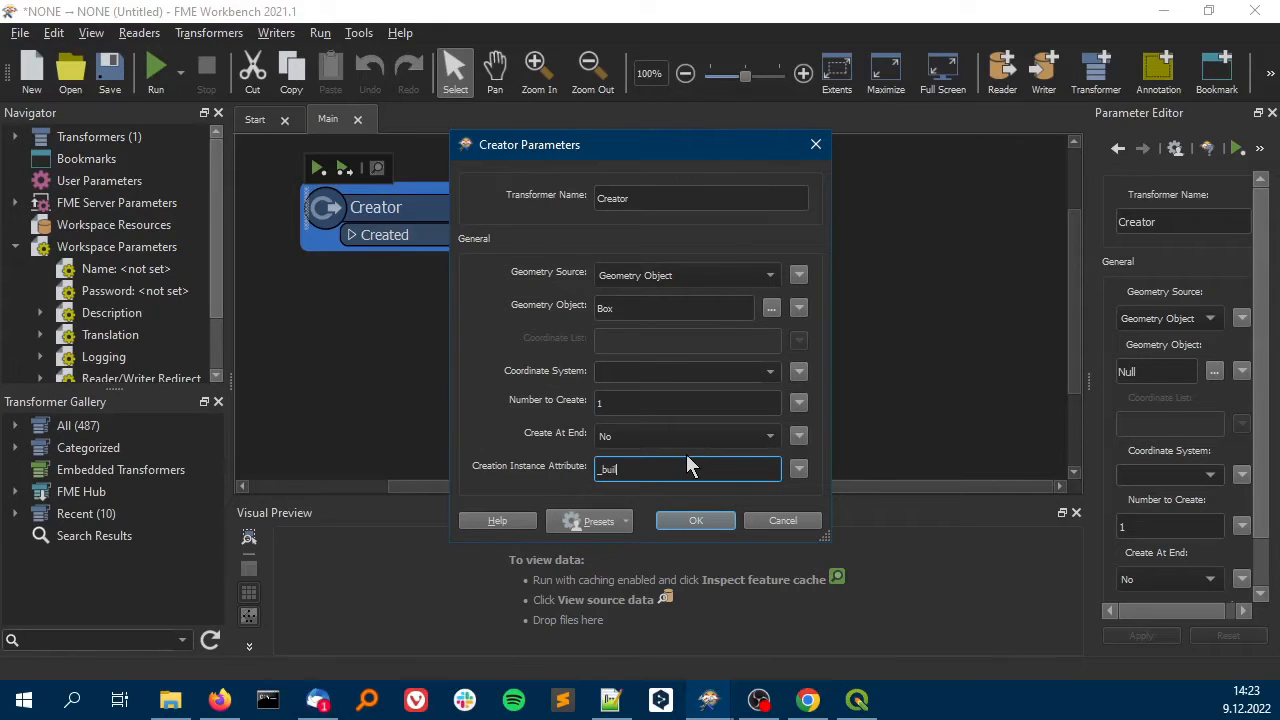
text(ding_1oor)
click(694, 522)
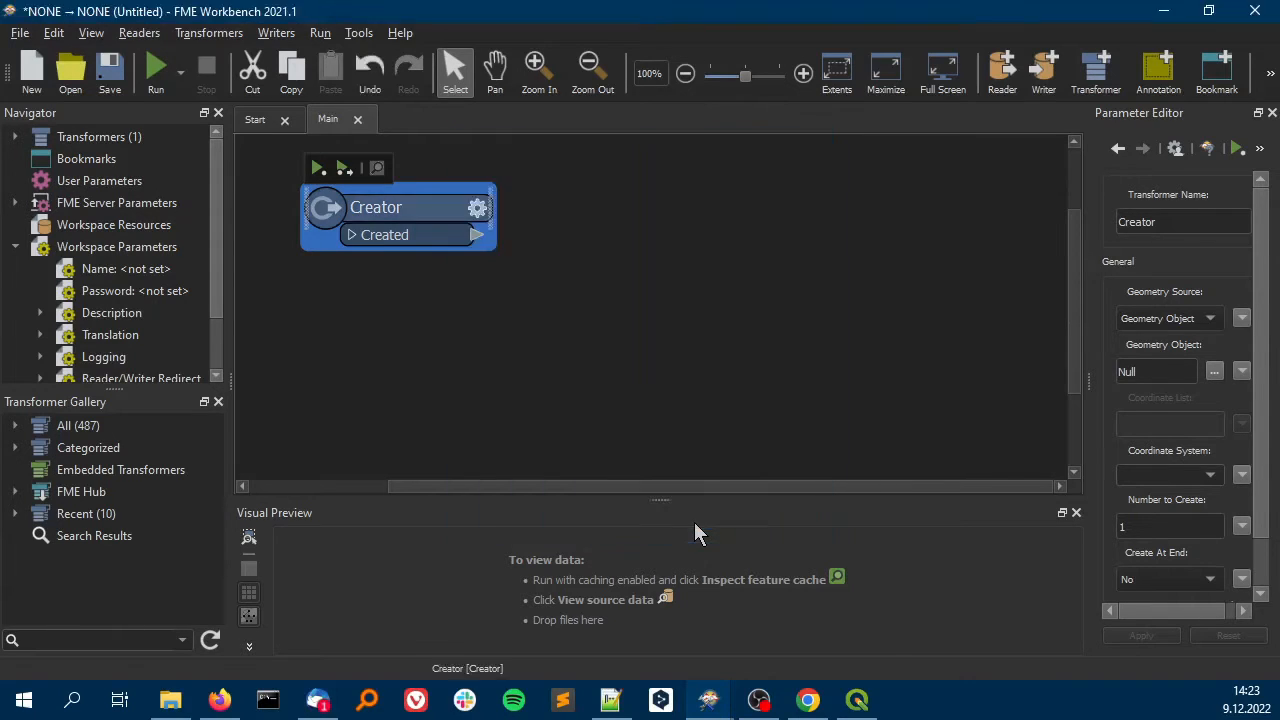
Add an Inspector transformer to the canvas and connect it to the Creator's Created output
click(636, 347)
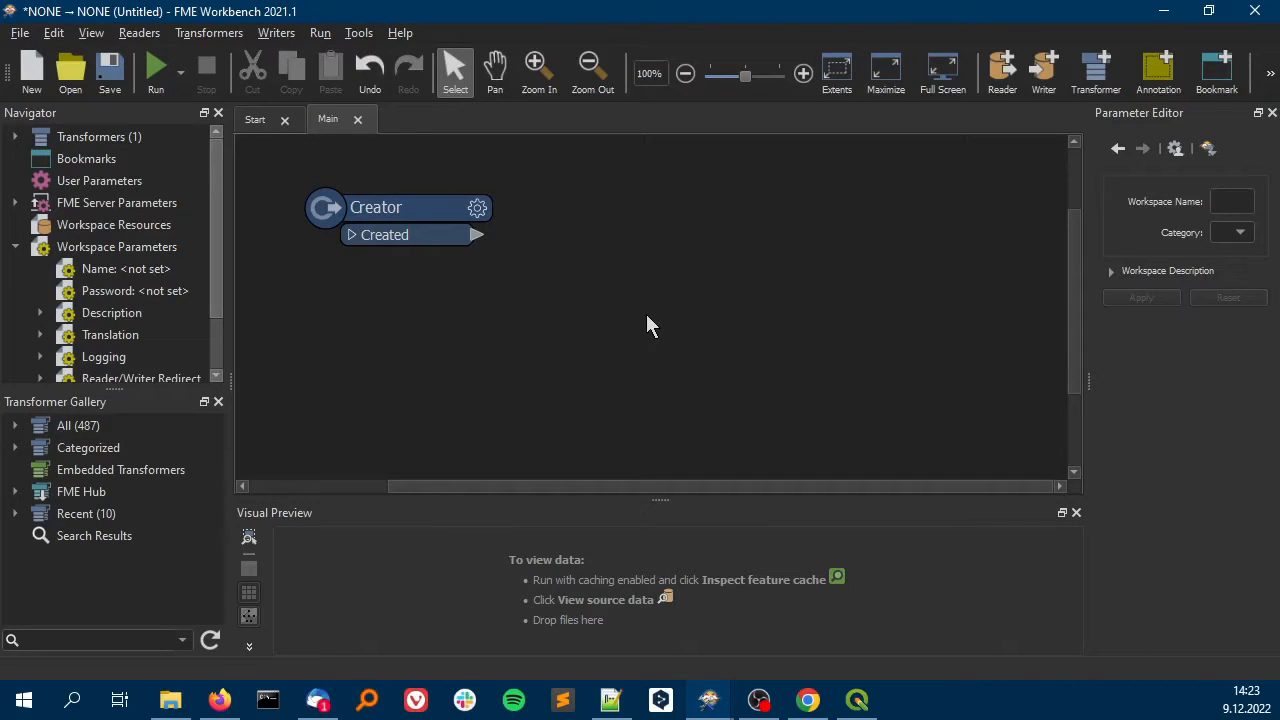
text(i)
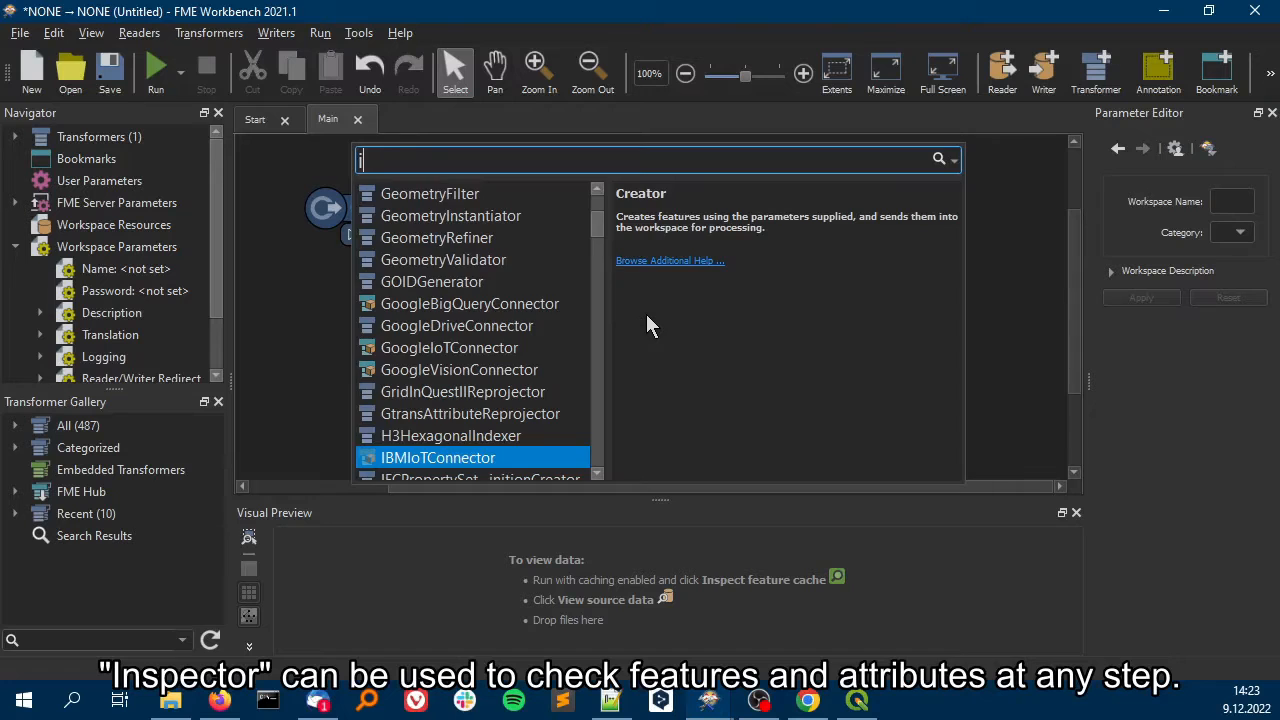
text(nspec)
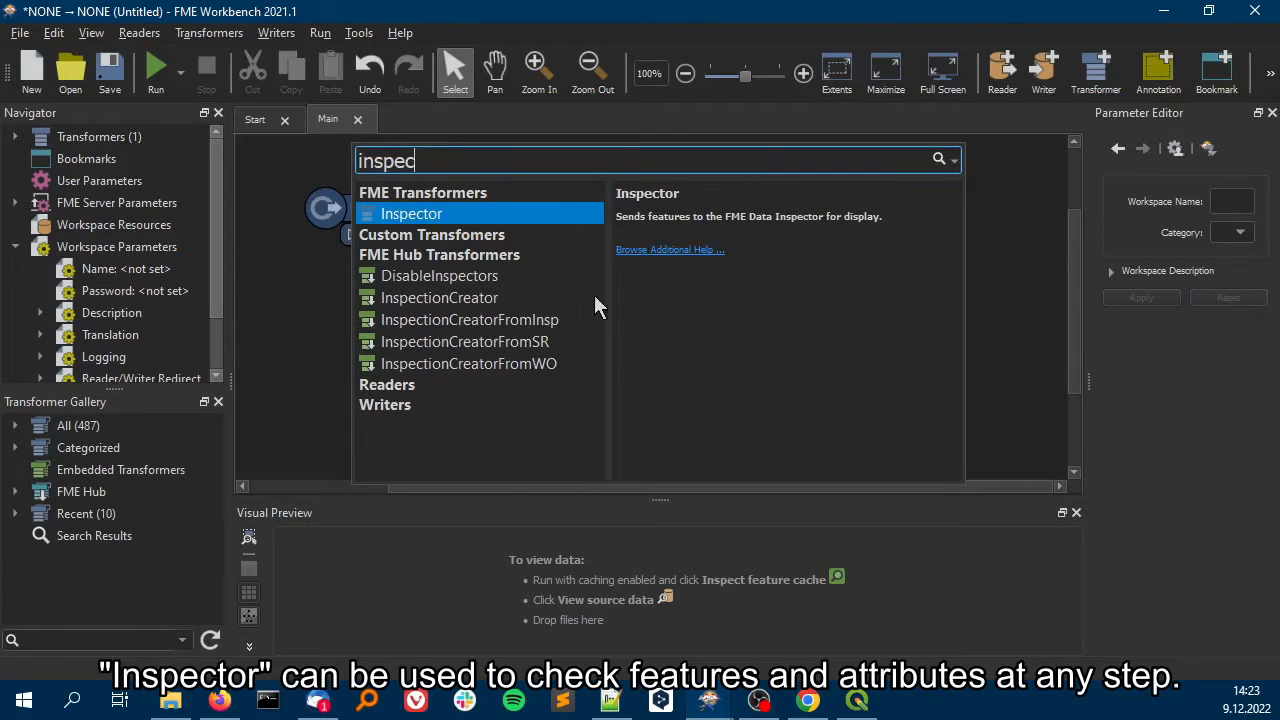
click(540, 215)
double_click(540, 216)
drag(574, 236, 817, 235)
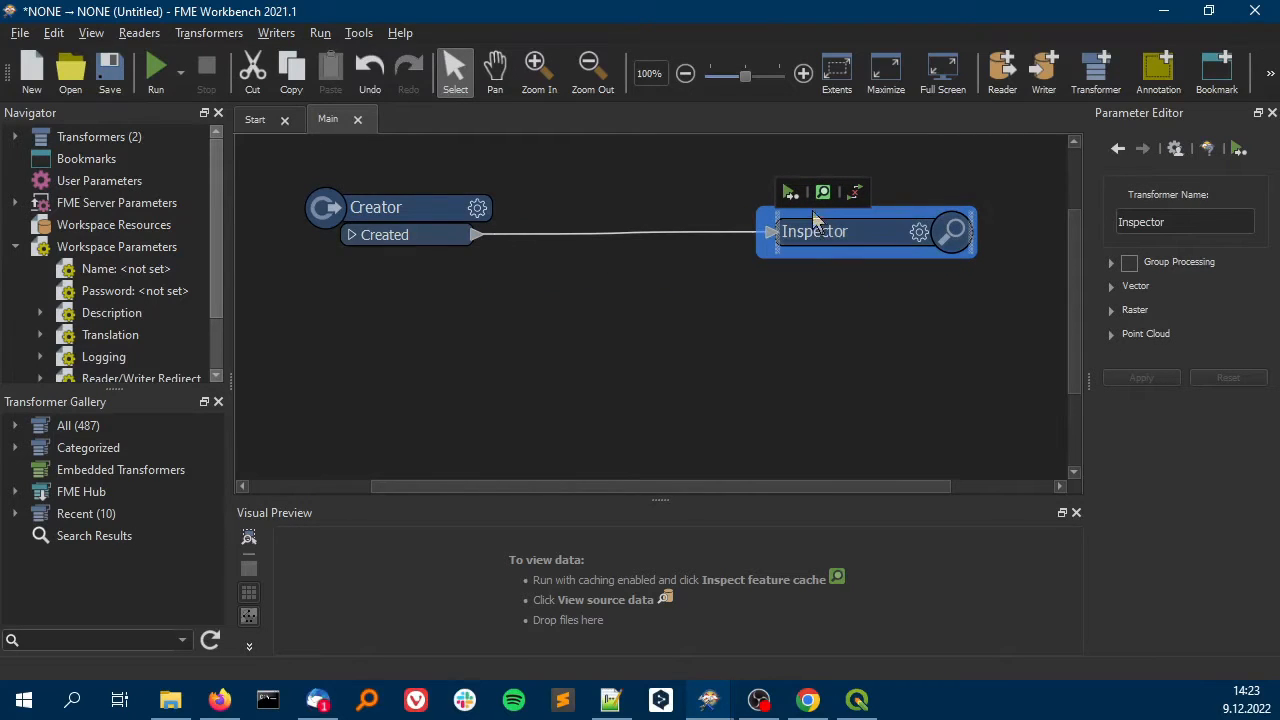
Run the workspace to the Inspector, select the 2D box feature in the graphics preview, and close the preview
click(793, 196)
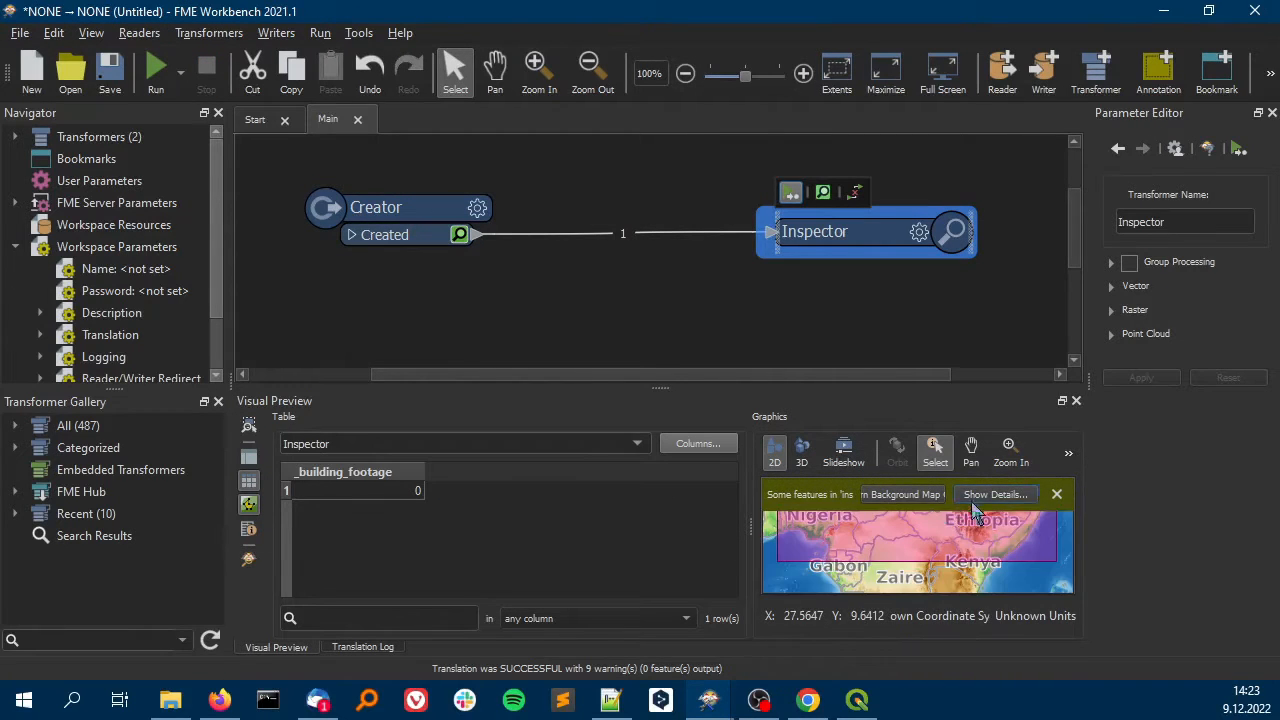
click(1057, 495)
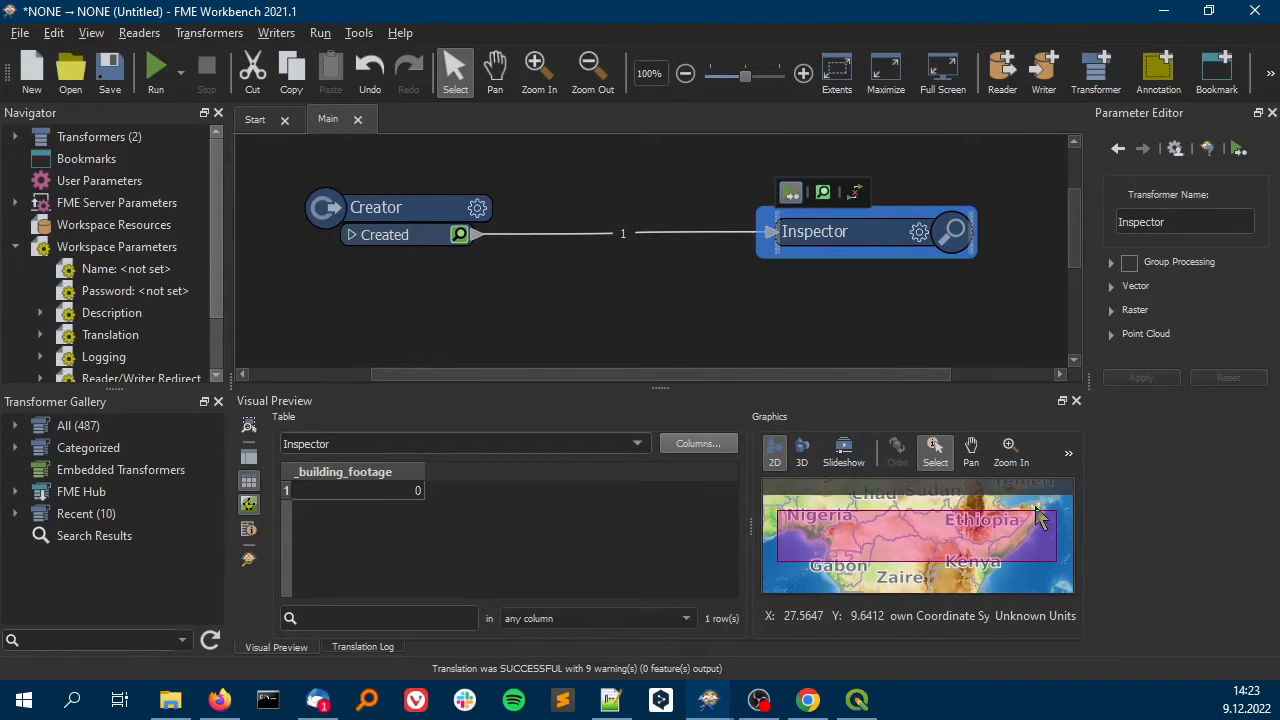
click(930, 533)
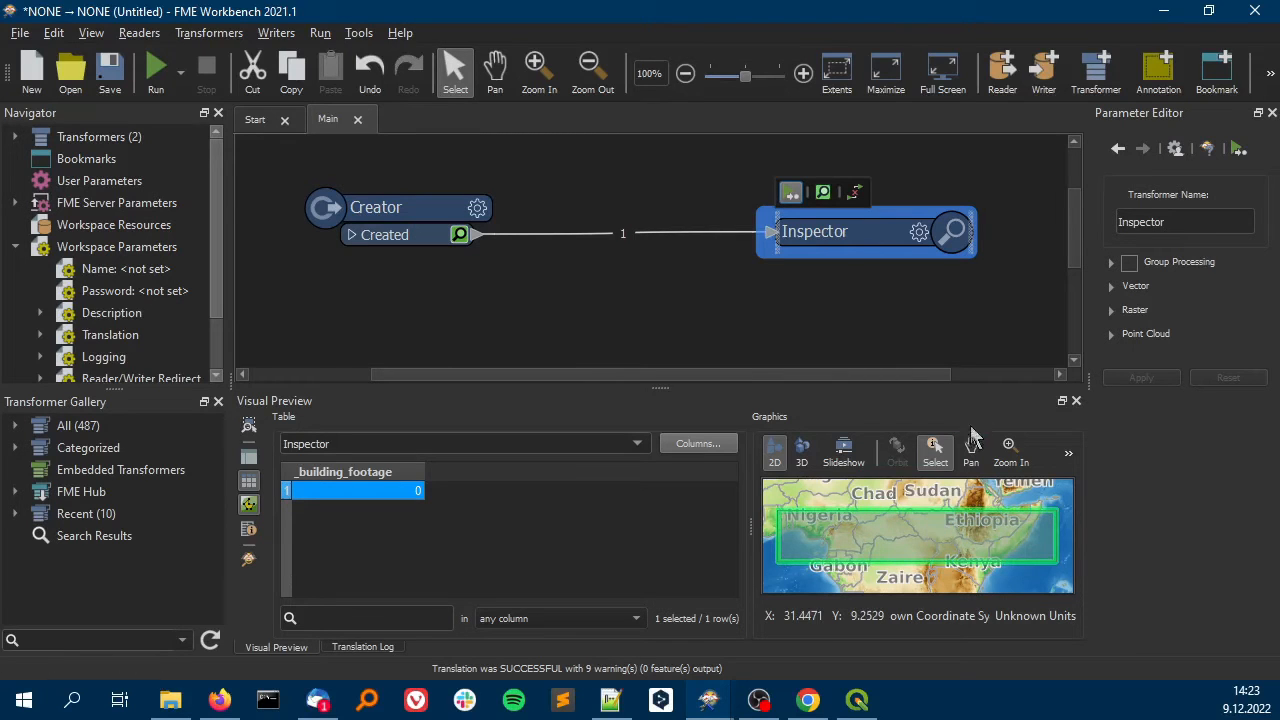
click(1076, 401)
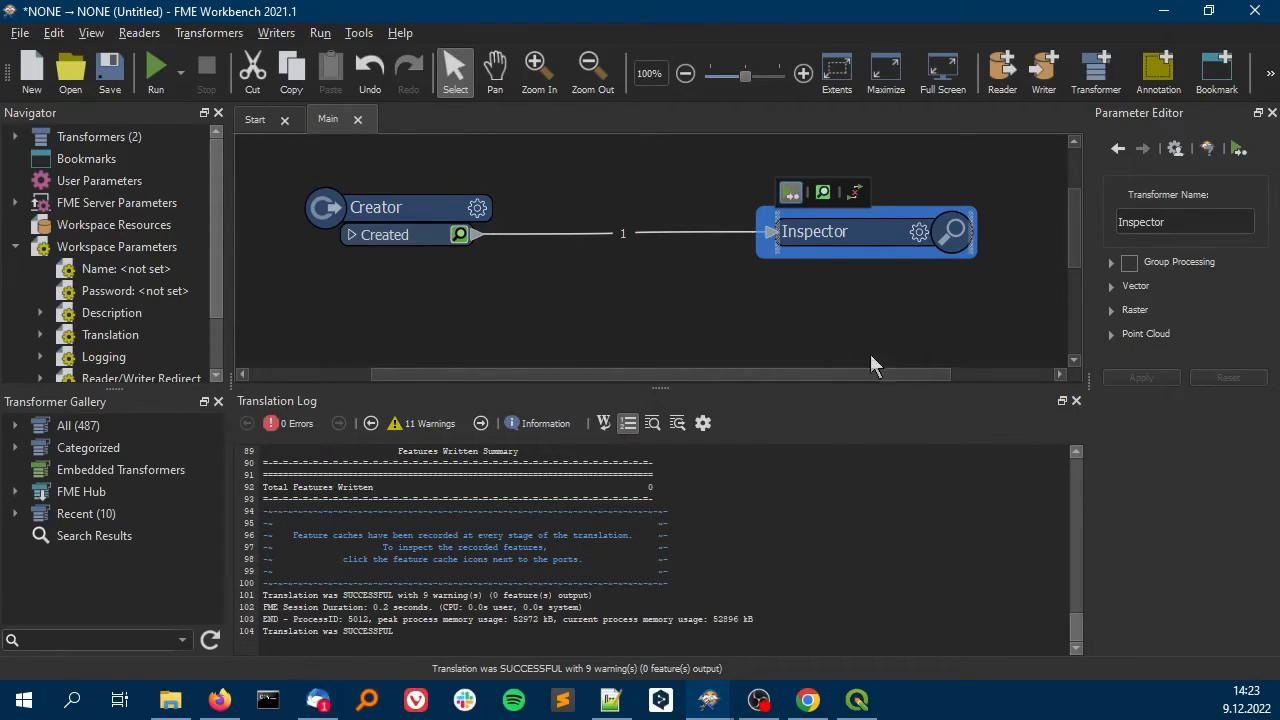
Delete the connection between Creator and Inspector together with the Inspector transformer
click(639, 228)
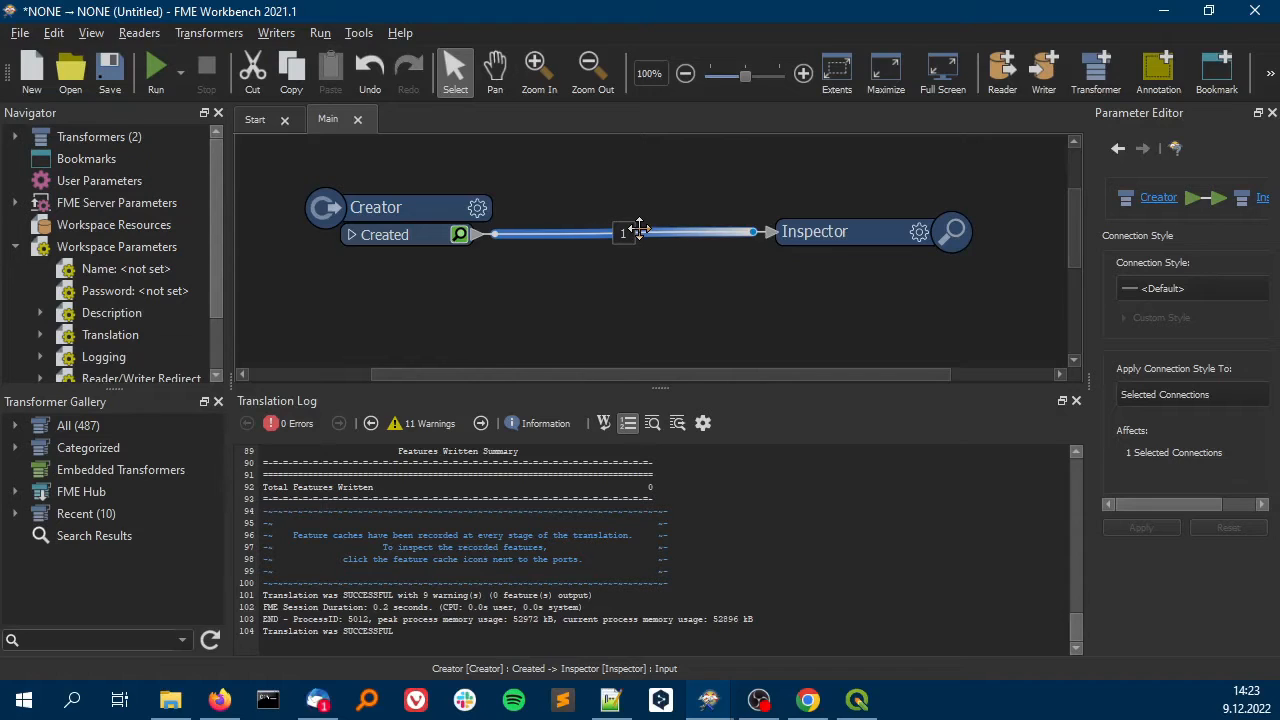
key(Delete)
click(816, 252)
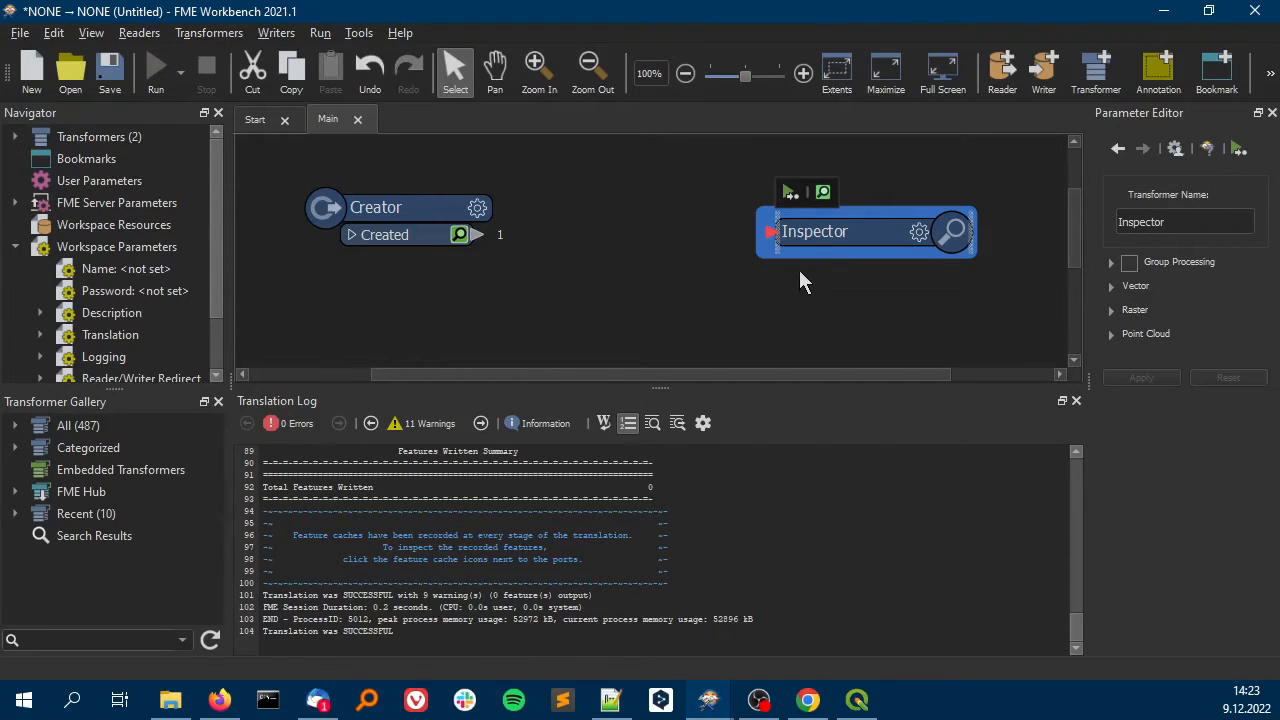
key(Delete)
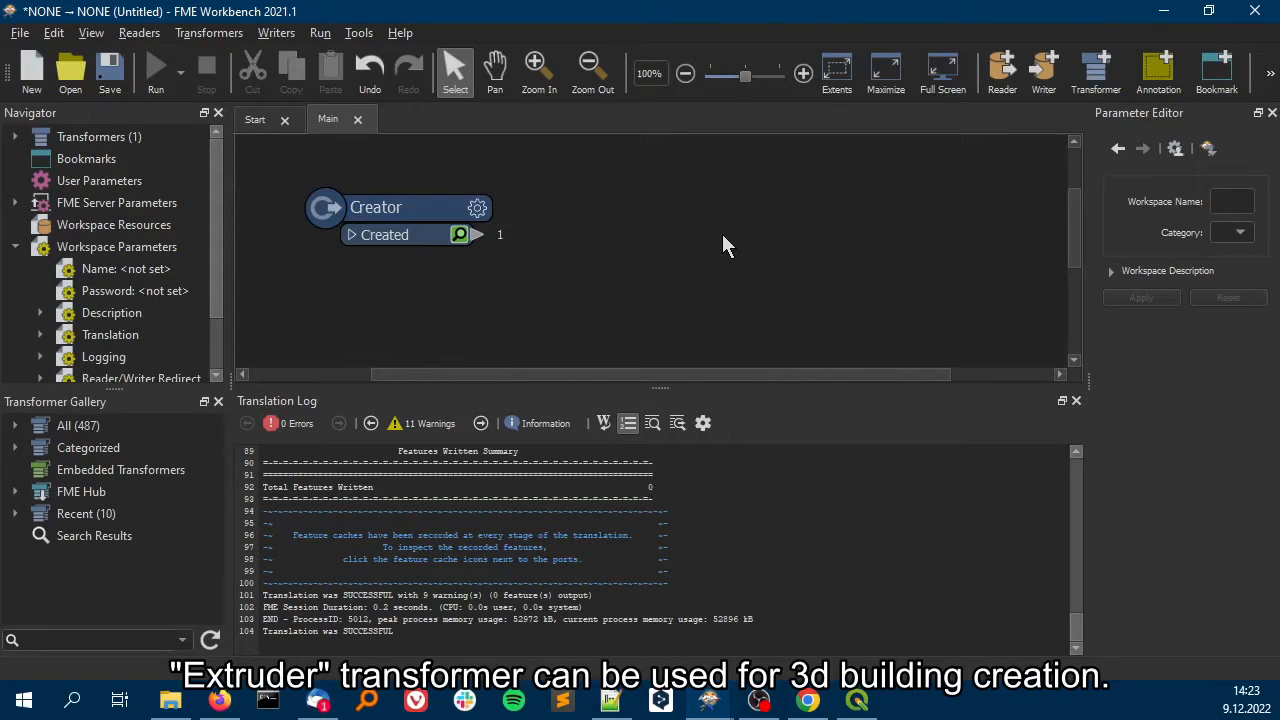
Add an Extruder transformer beside the Creator and connect its input to the Creator's Created output
text(extrude)
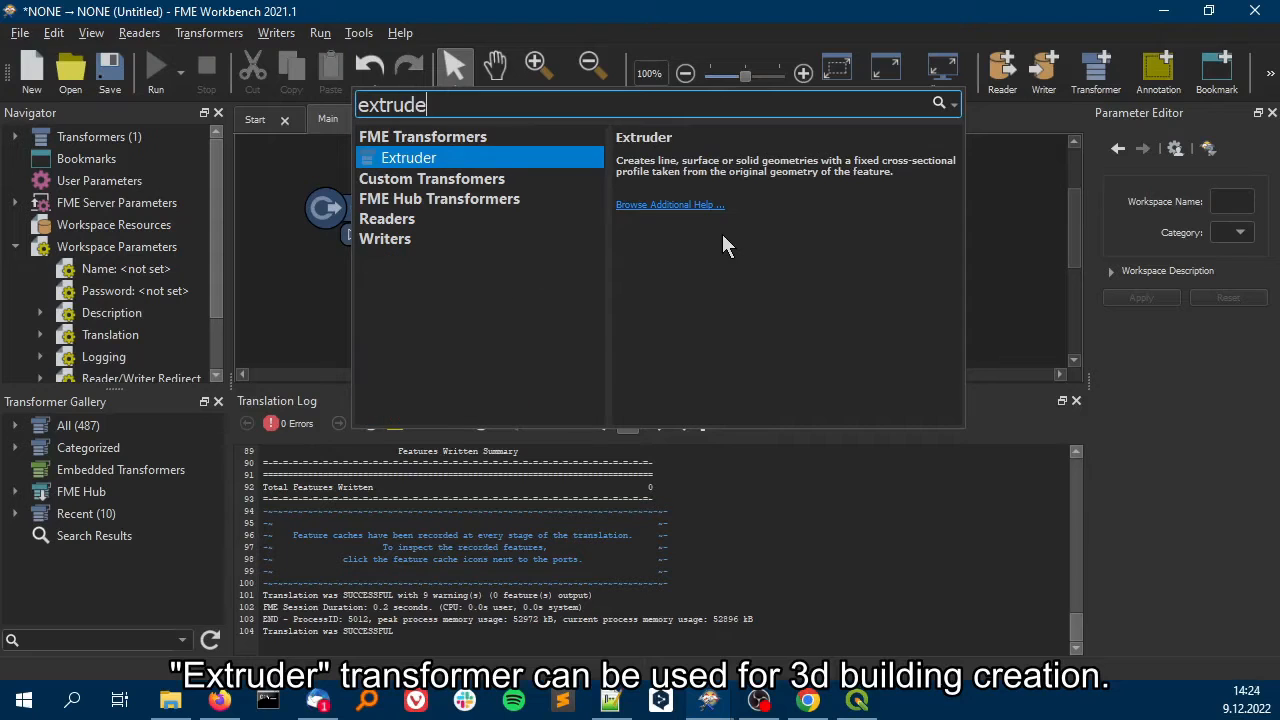
text(r)
double_click(553, 157)
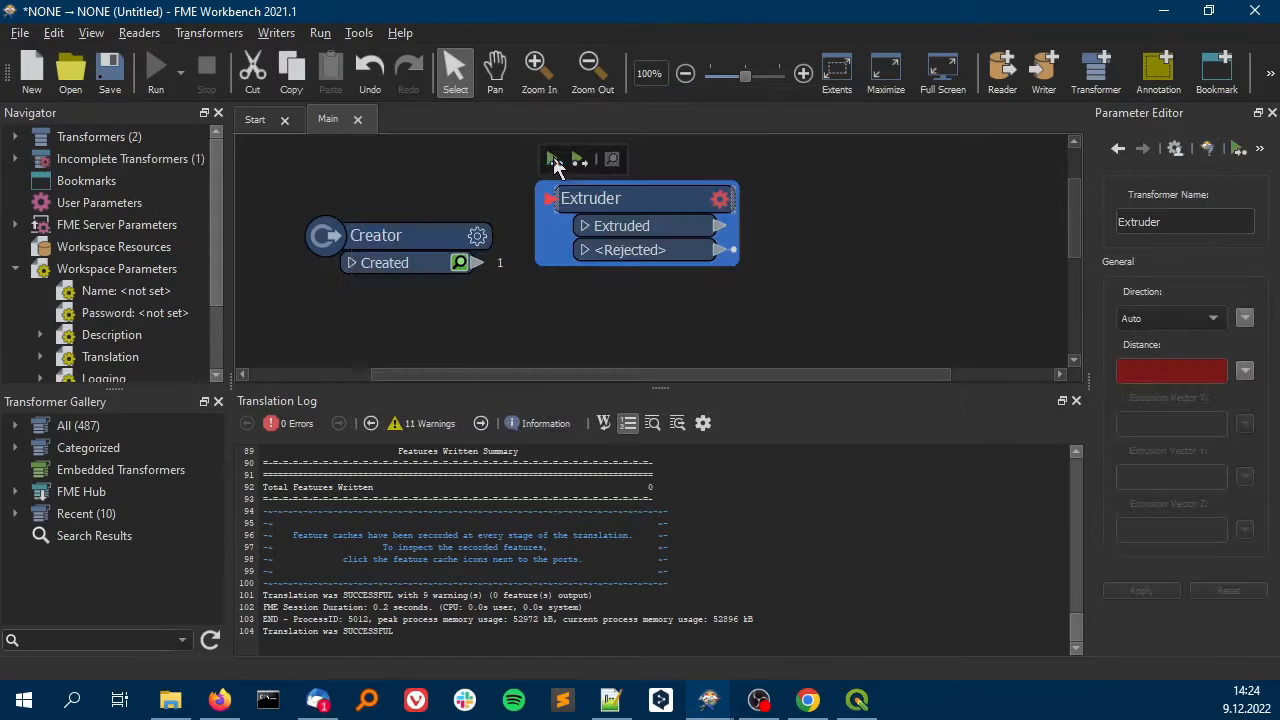
drag(615, 194, 675, 262)
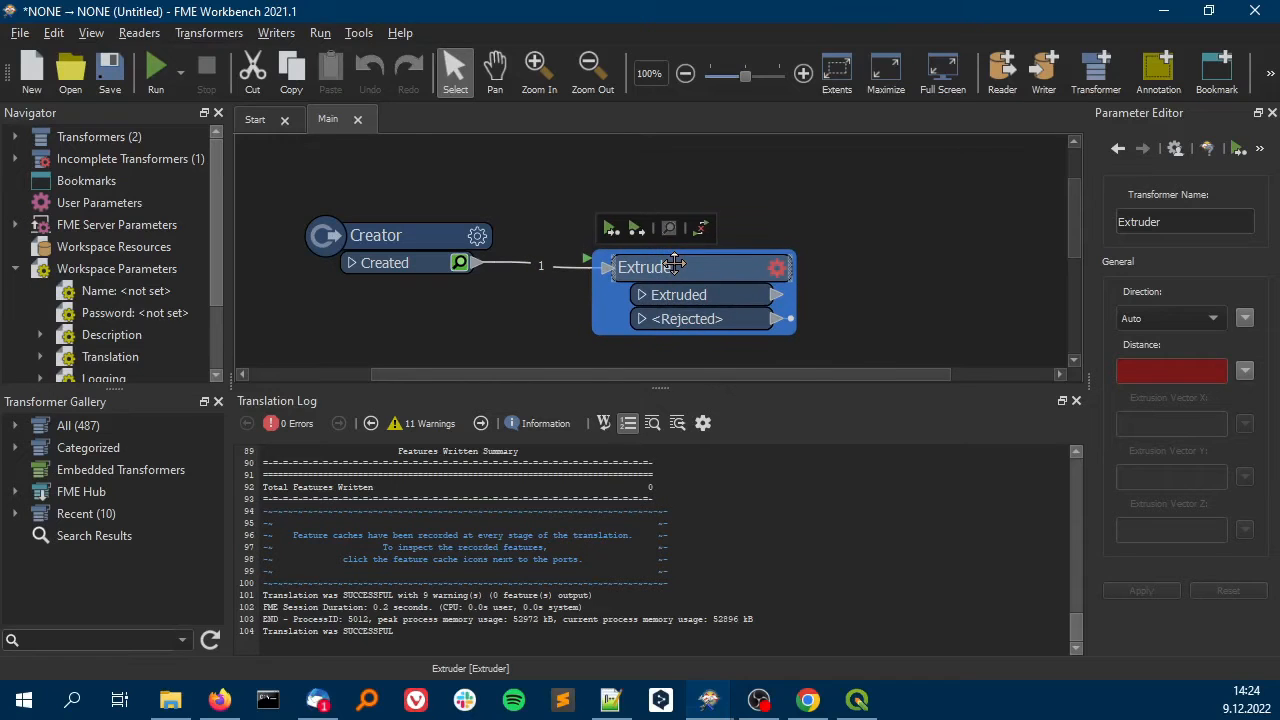
Set the Extruder's direction to Vertical and its distance to 12, and accept the parameters
click(777, 267)
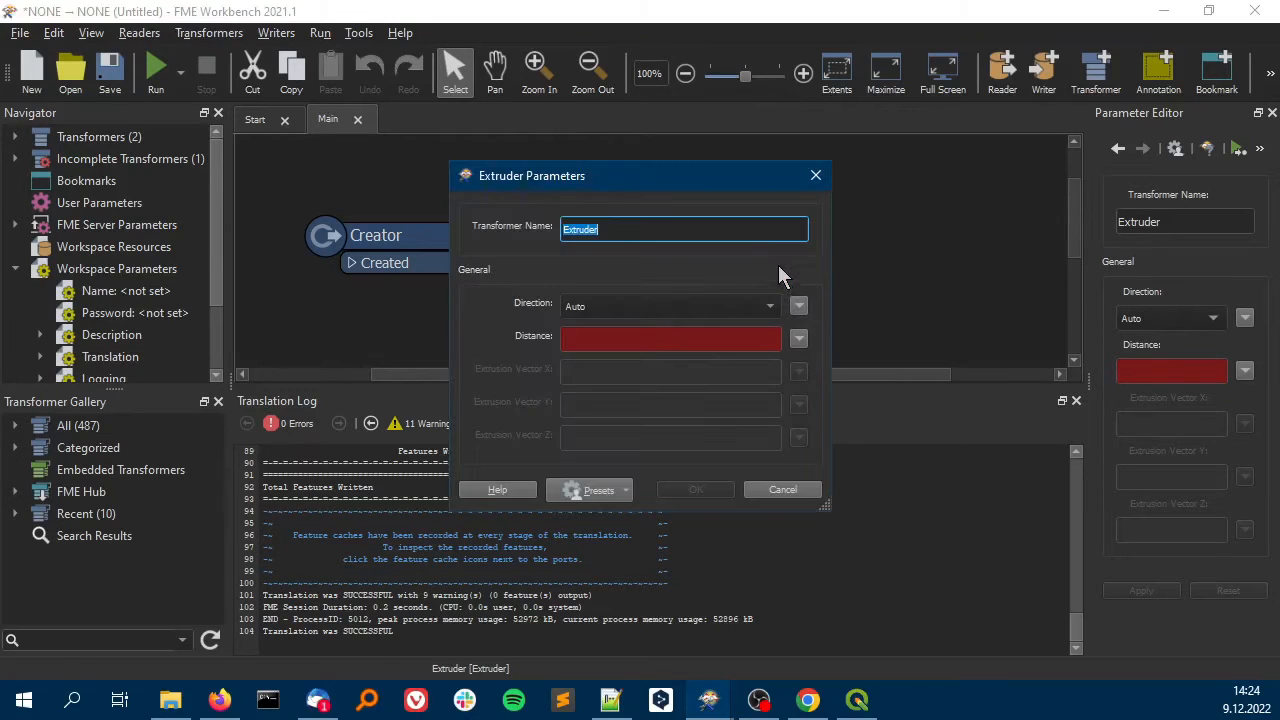
click(678, 306)
click(678, 346)
click(666, 341)
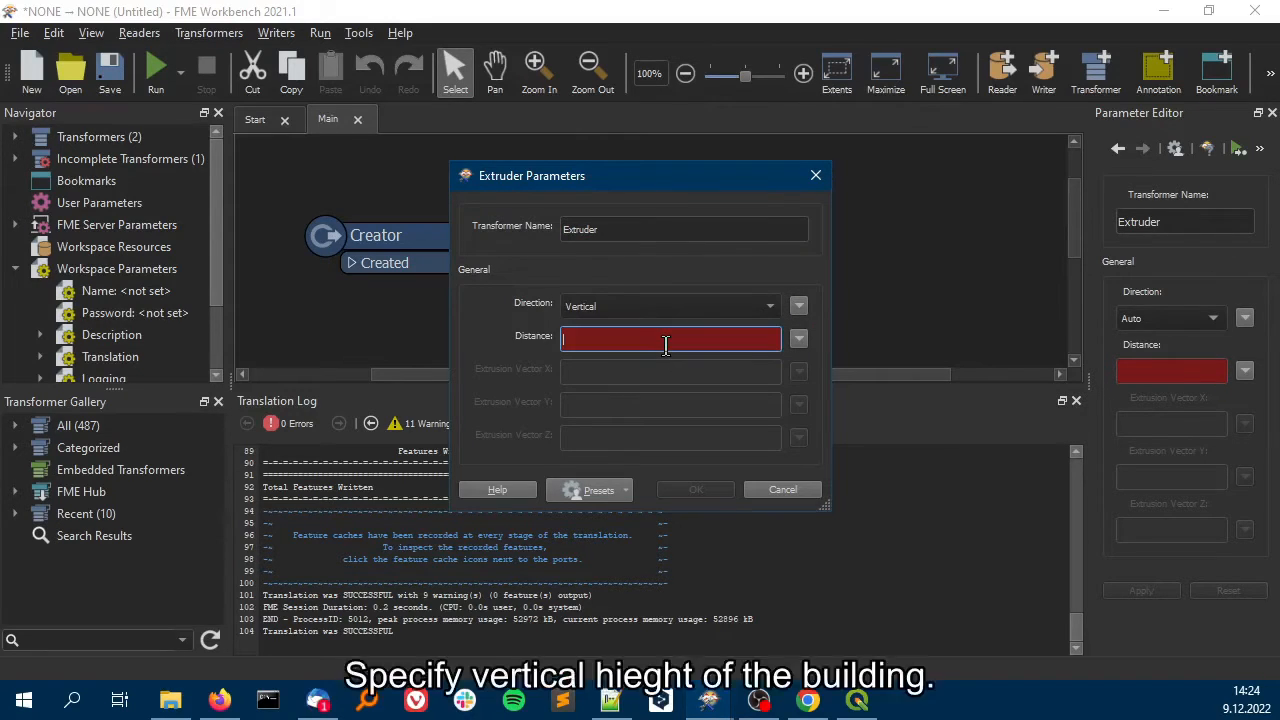
text(12)
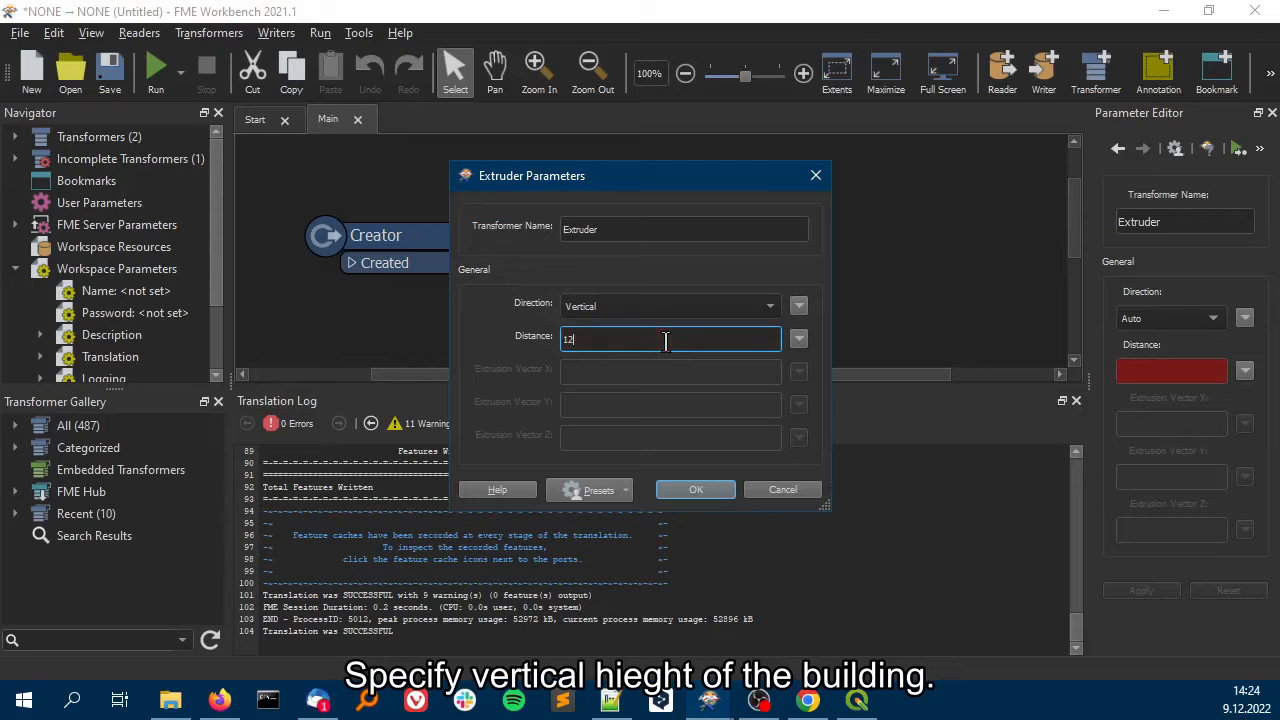
click(697, 490)
Add an Inspector transformer beyond the Extruder and connect it to the Extruder's Extruded output
drag(852, 282, 726, 247)
click(762, 259)
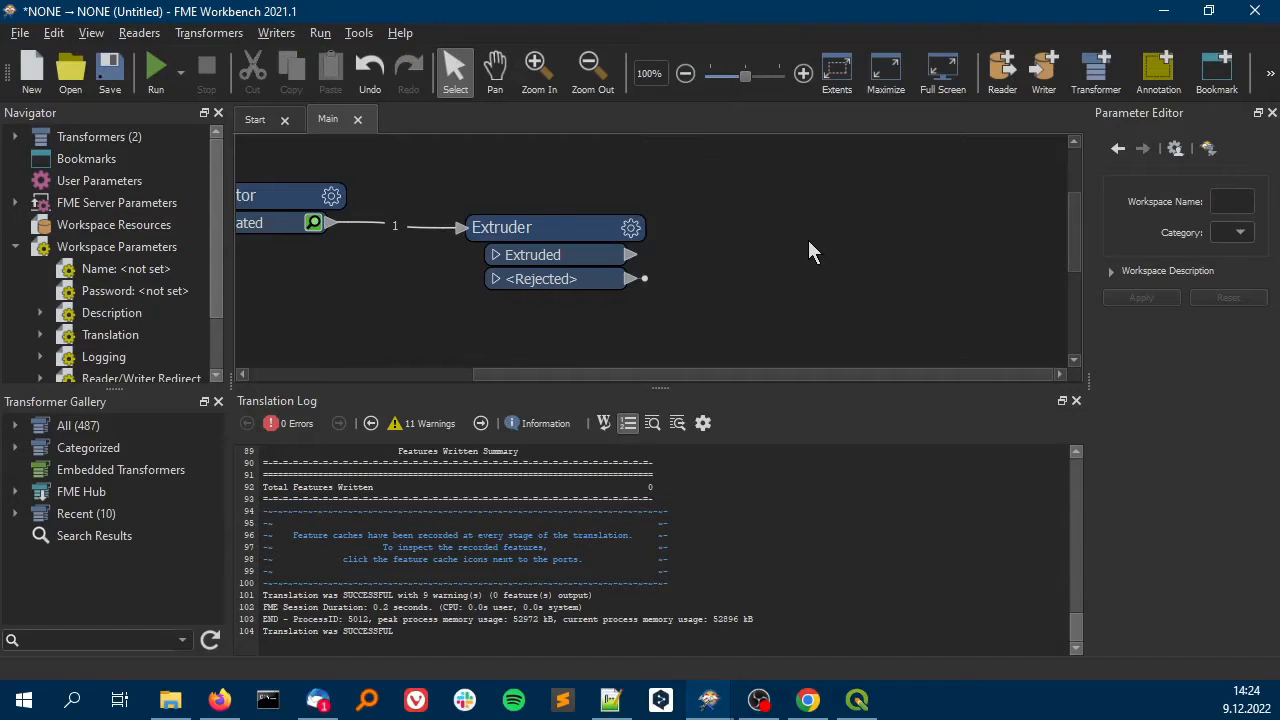
text(ins)
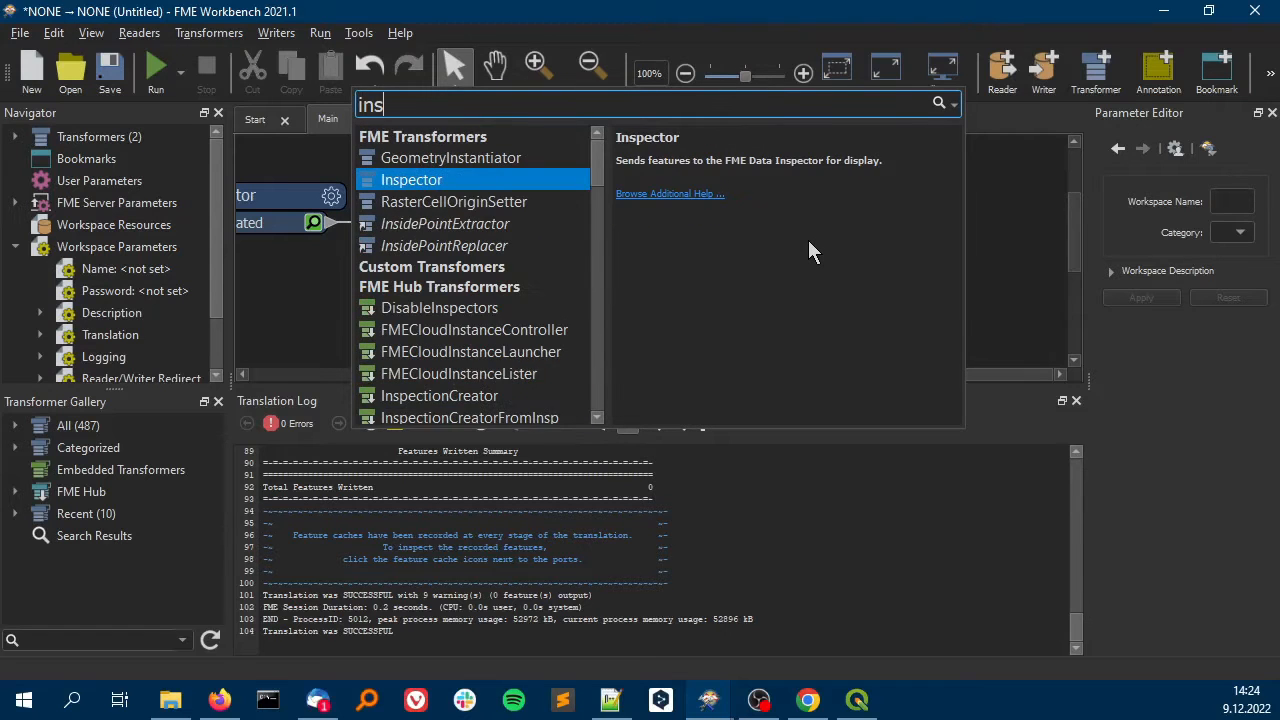
key(Return)
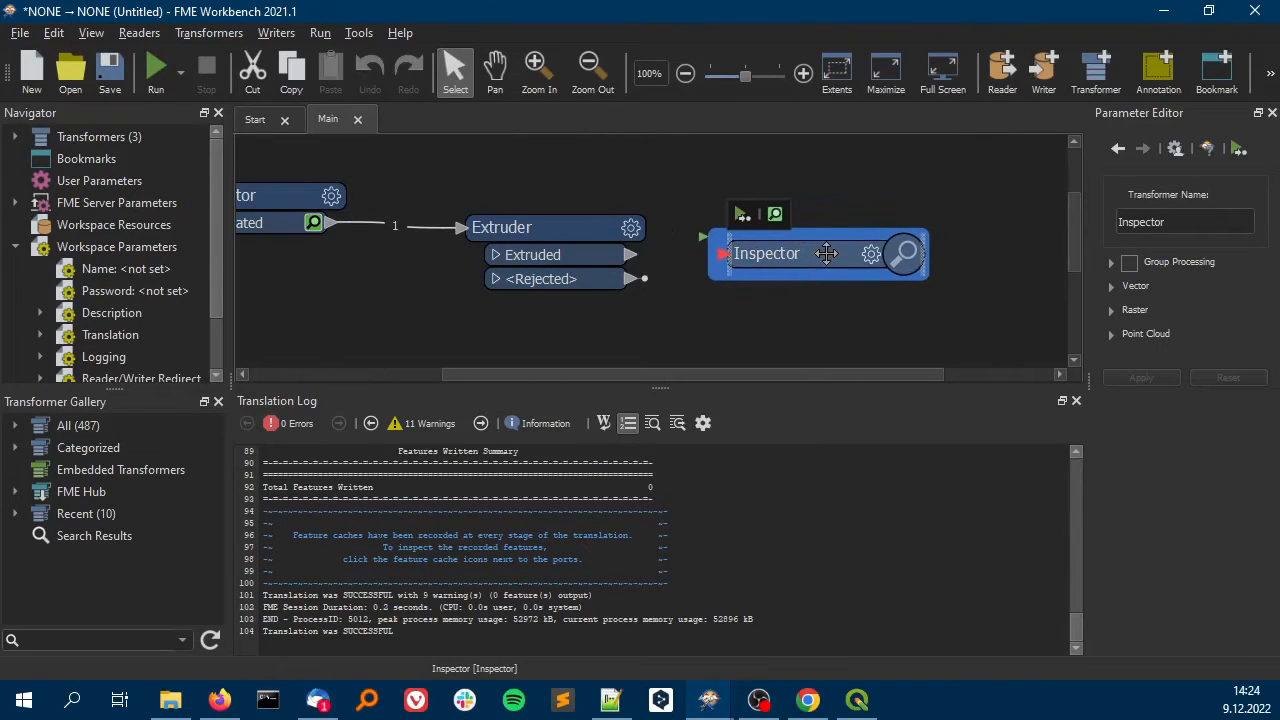
drag(826, 253, 844, 286)
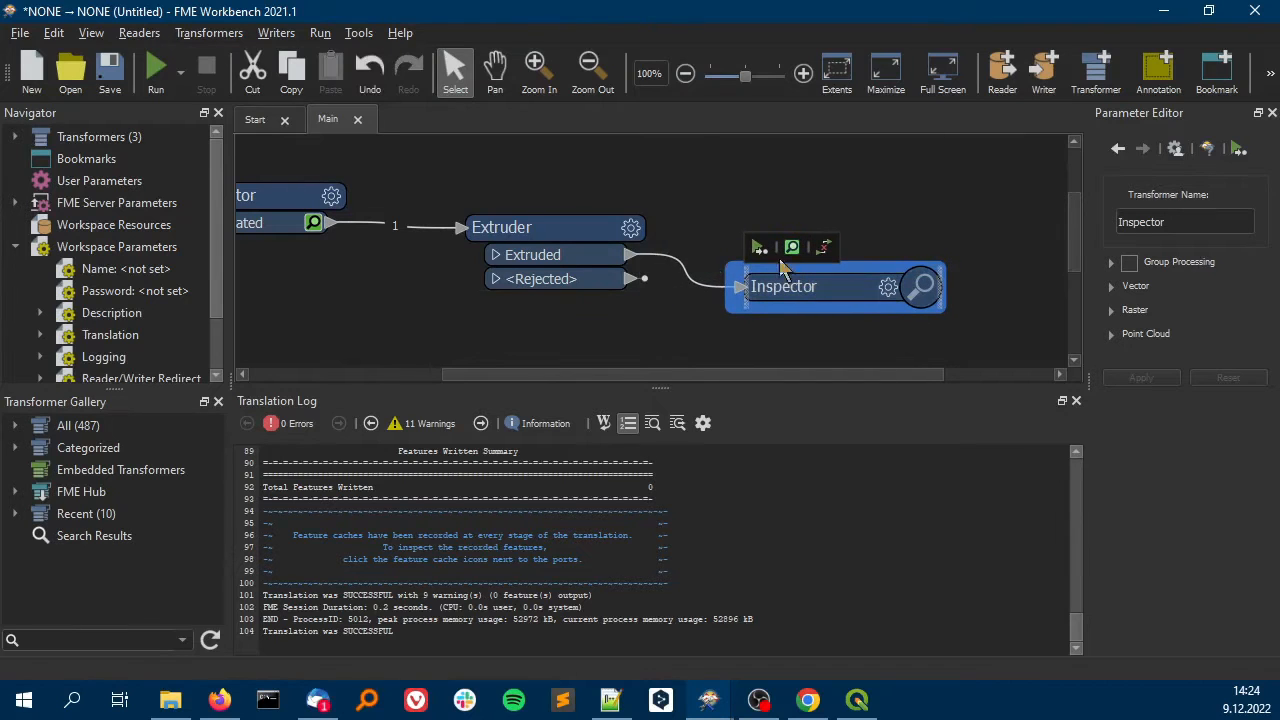
Run the workspace to the Inspector and examine the extruded building in the 3D preview from different angles
click(757, 247)
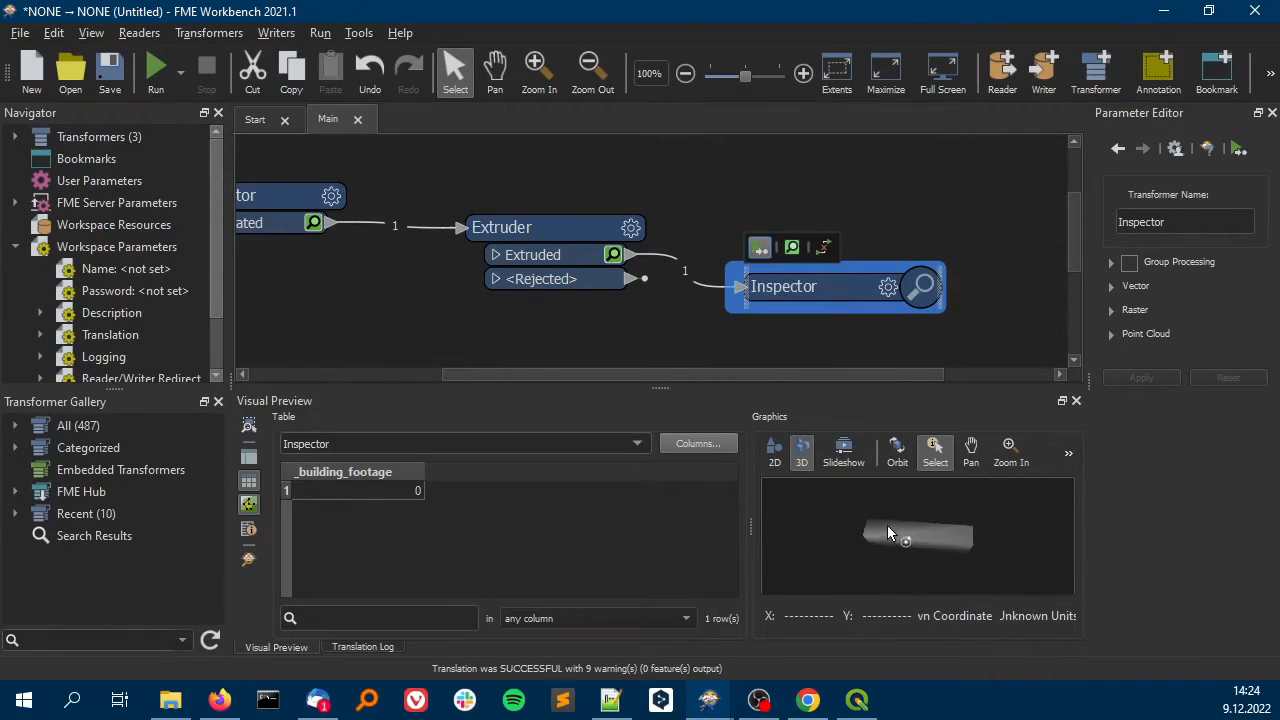
drag(927, 549, 829, 531)
drag(977, 528, 907, 547)
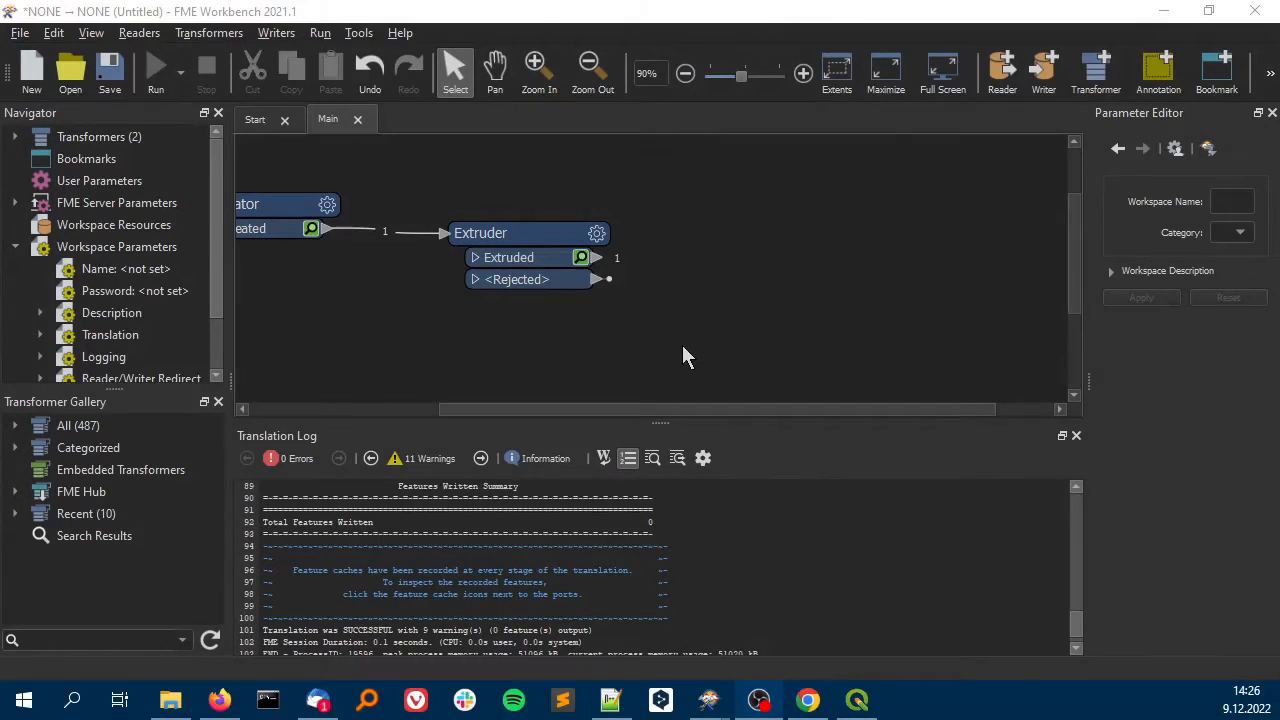
Add a Rotator transformer and connect its input to the Extruder's Extruded output
click(717, 292)
text(rotat)
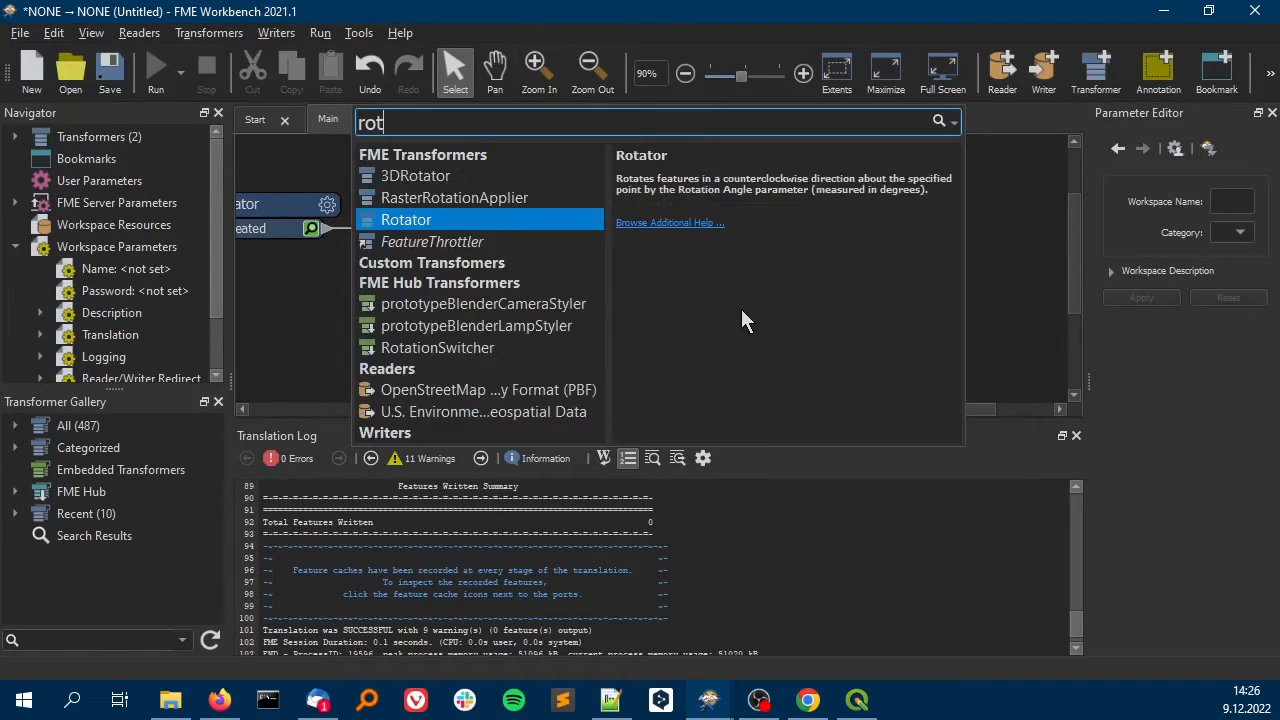
key(Return)
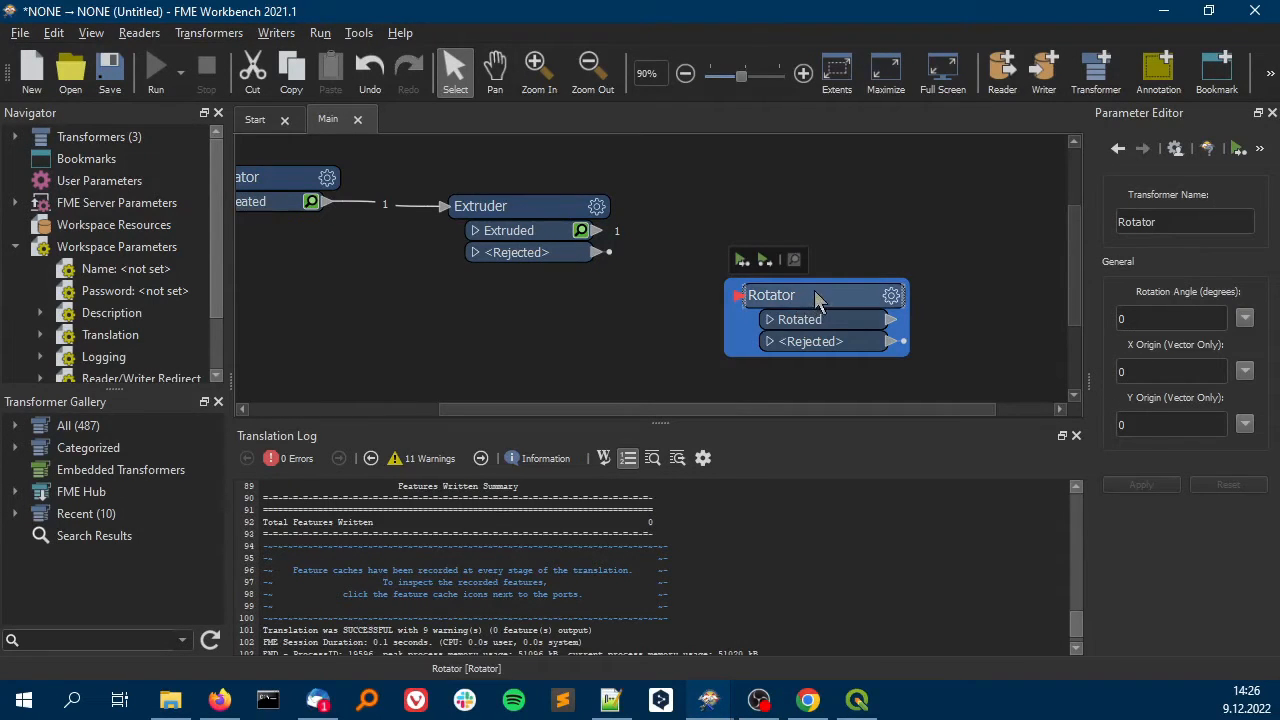
drag(820, 297, 808, 236)
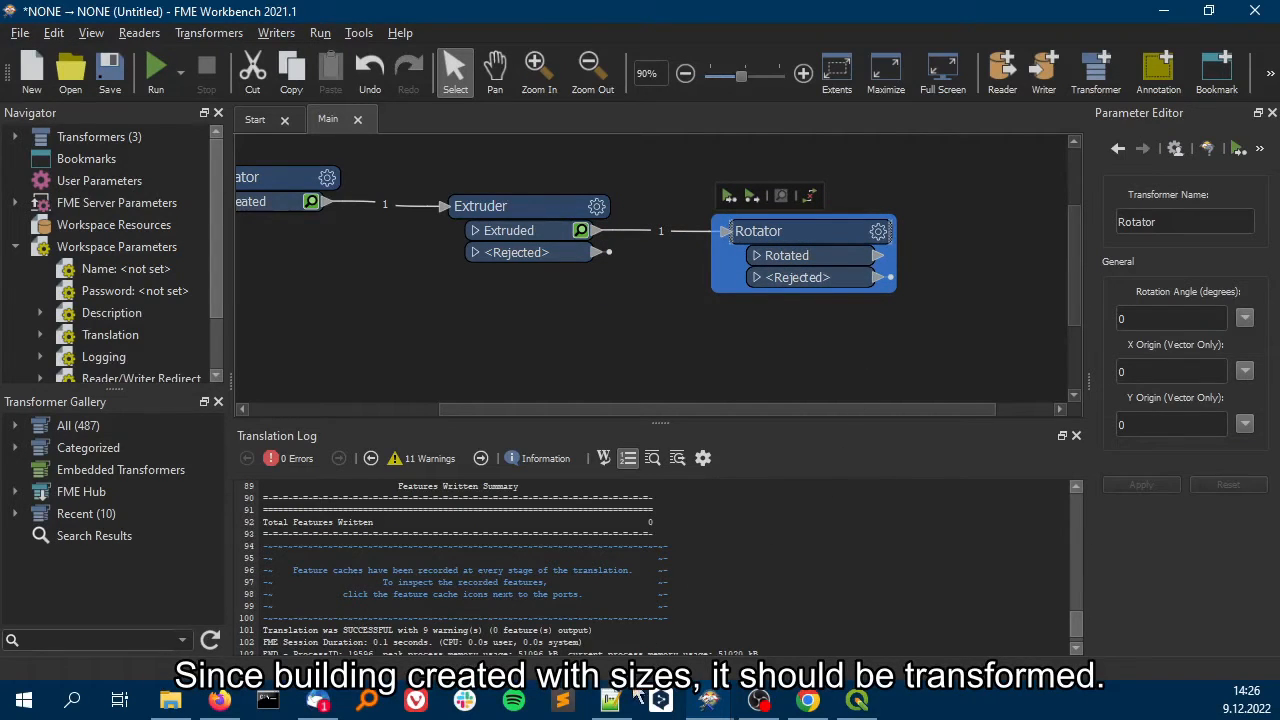
Switch to Notepad++, copy the Rotate value -59.755 from the notes, and return to FME Workbench
mouse_move(628, 702)
click(648, 643)
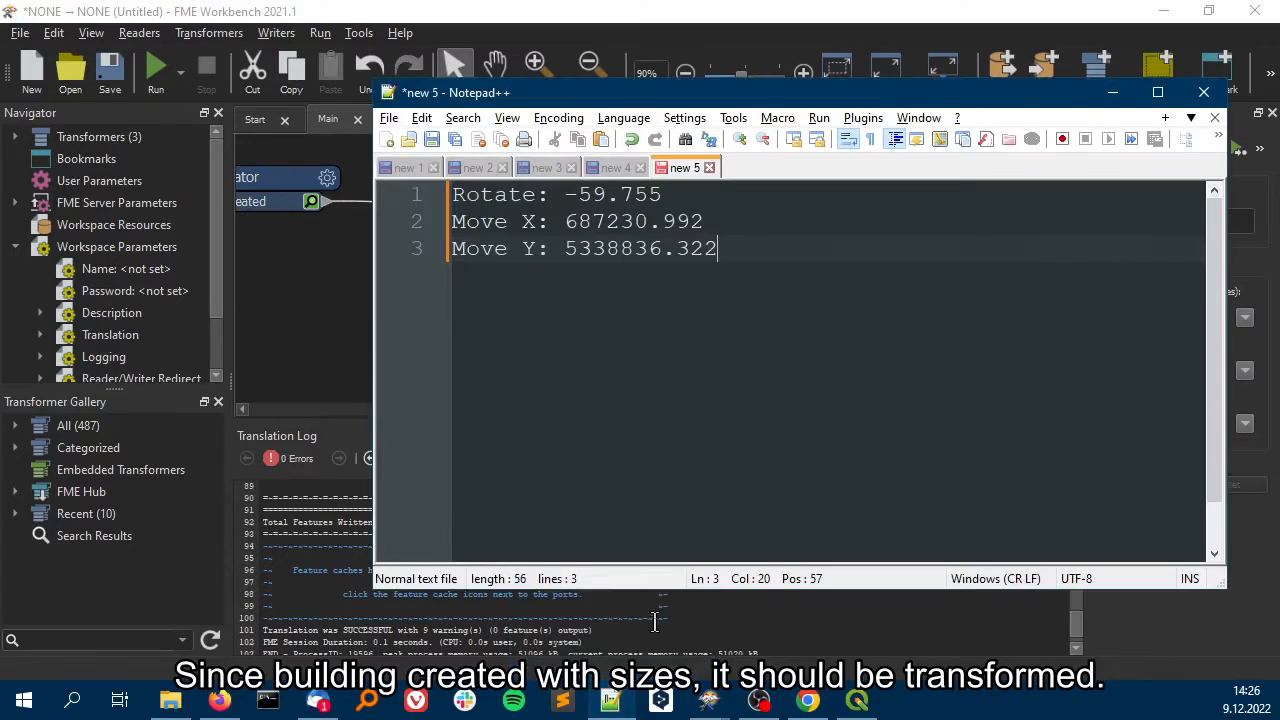
drag(664, 194, 563, 194)
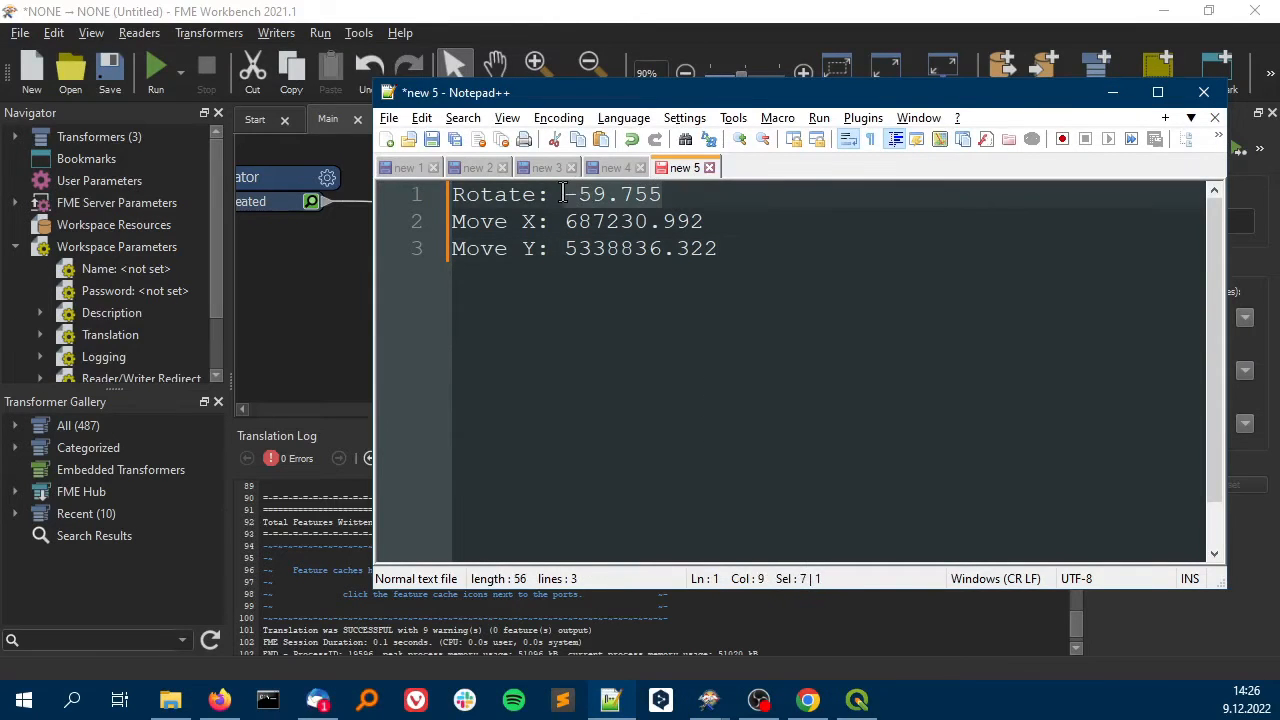
right_click(589, 195)
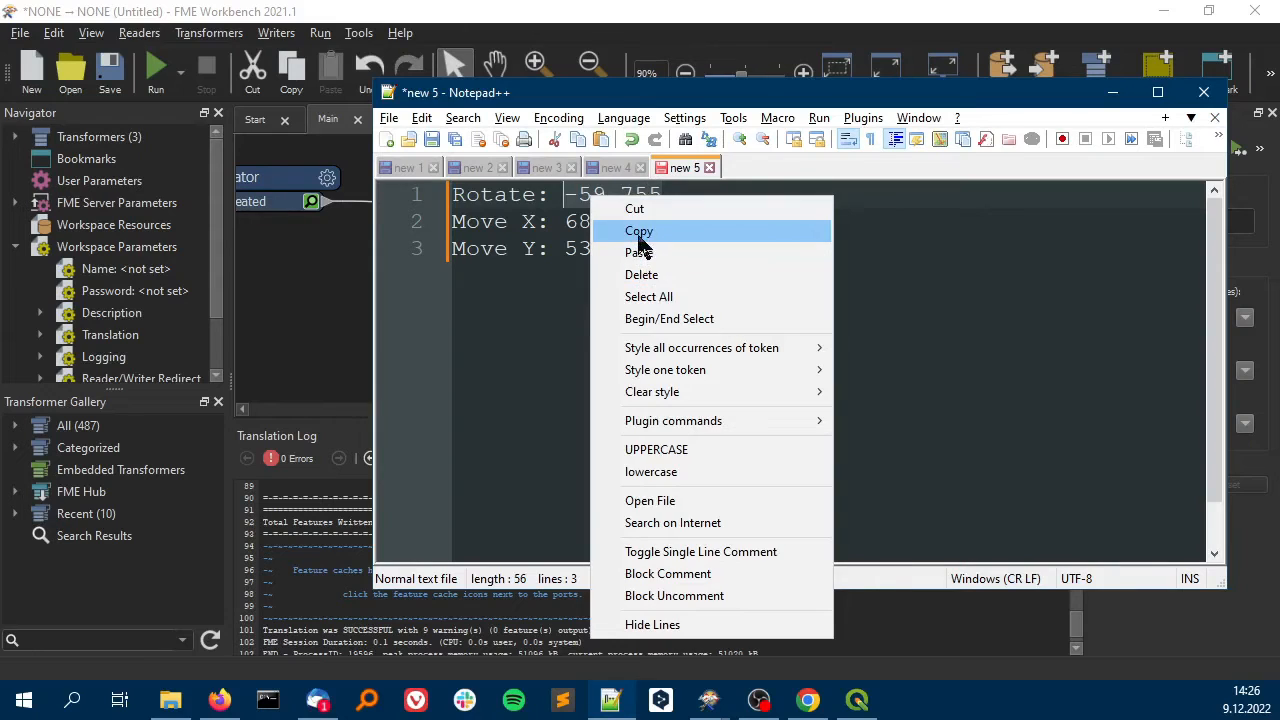
click(637, 232)
click(1112, 92)
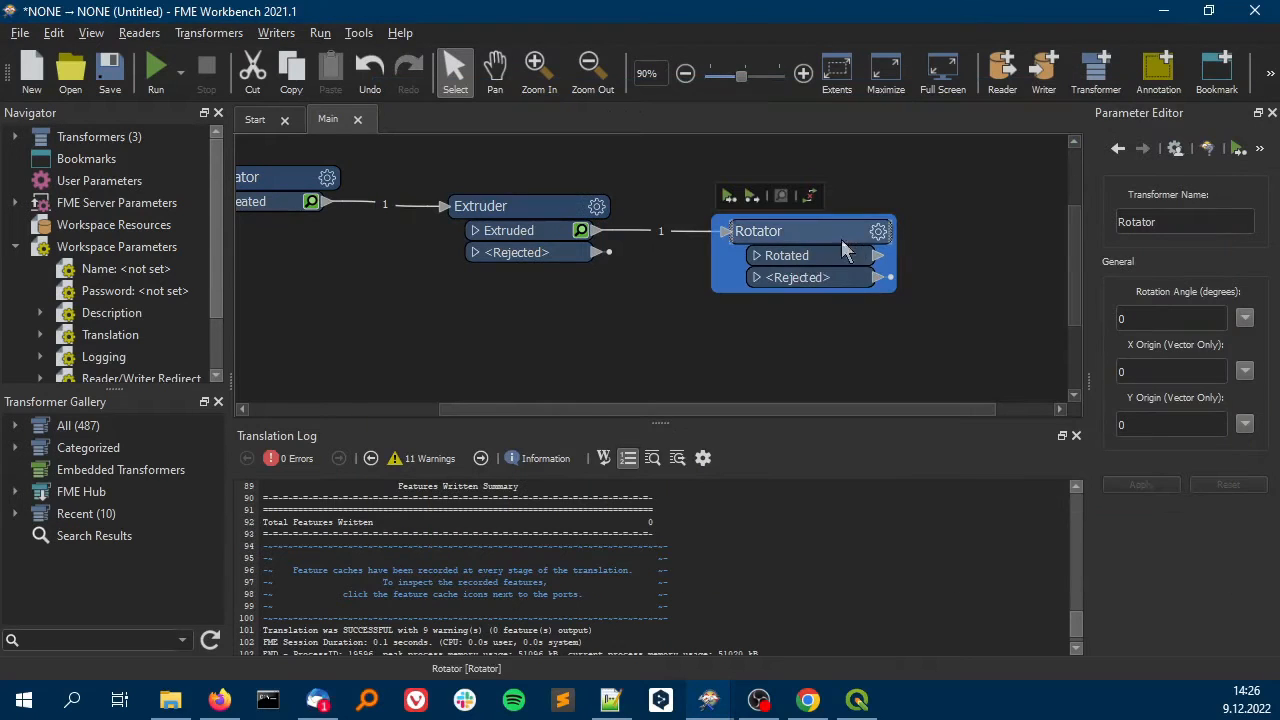
Set the Rotator's rotation angle to -59.755 degrees and accept the parameters
click(879, 233)
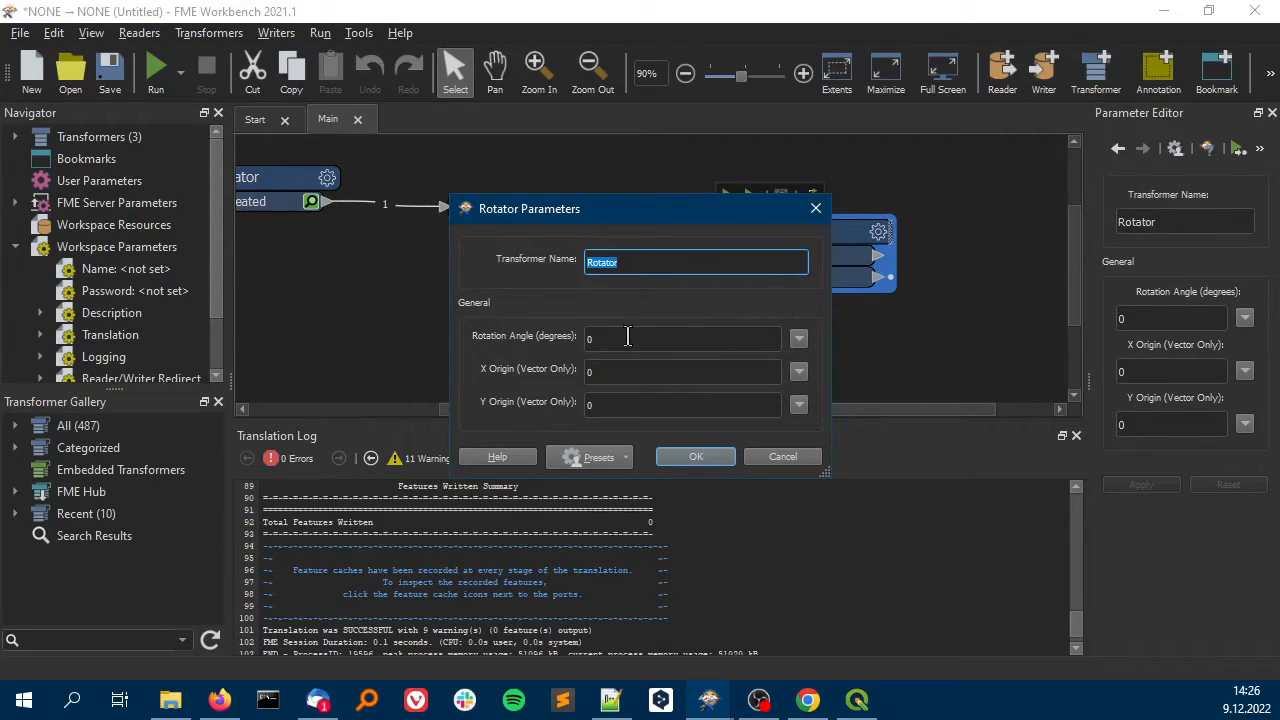
click(628, 338)
key(ctrl+v)
click(696, 456)
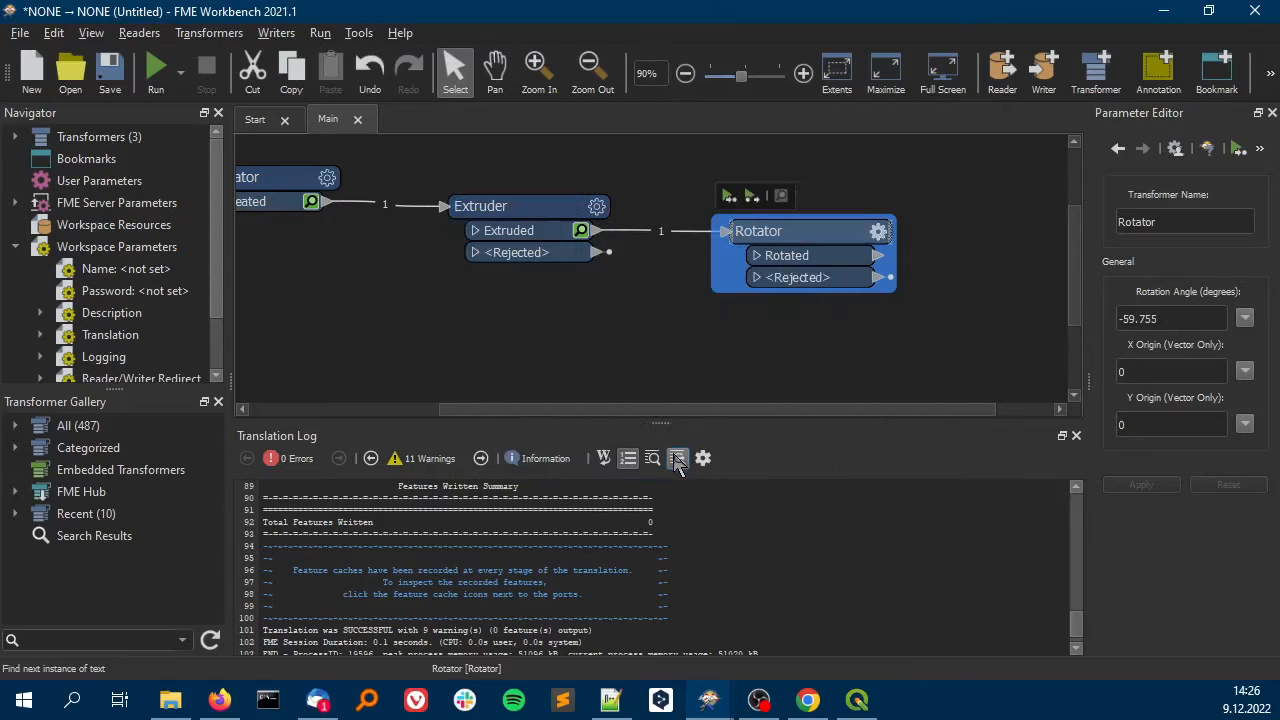
Add an Offsetter transformer and connect its input to the Rotator's Rotated output
drag(801, 412, 875, 411)
click(879, 327)
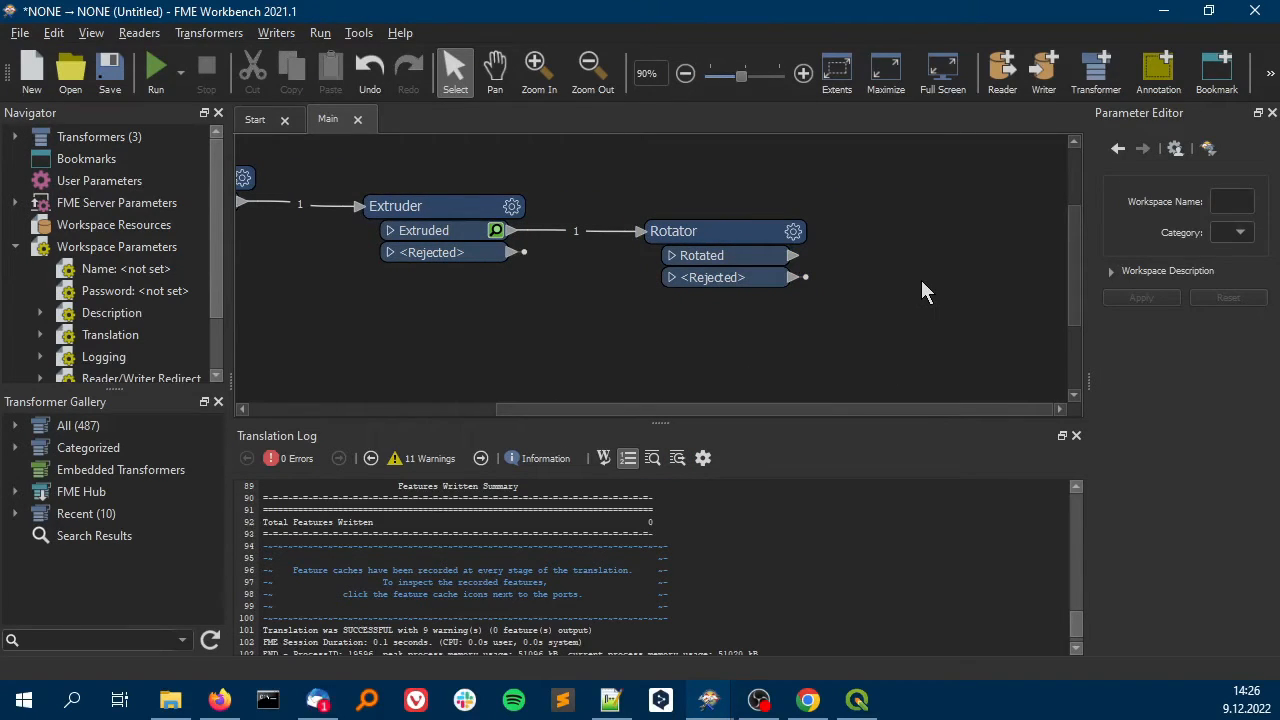
text(offser)
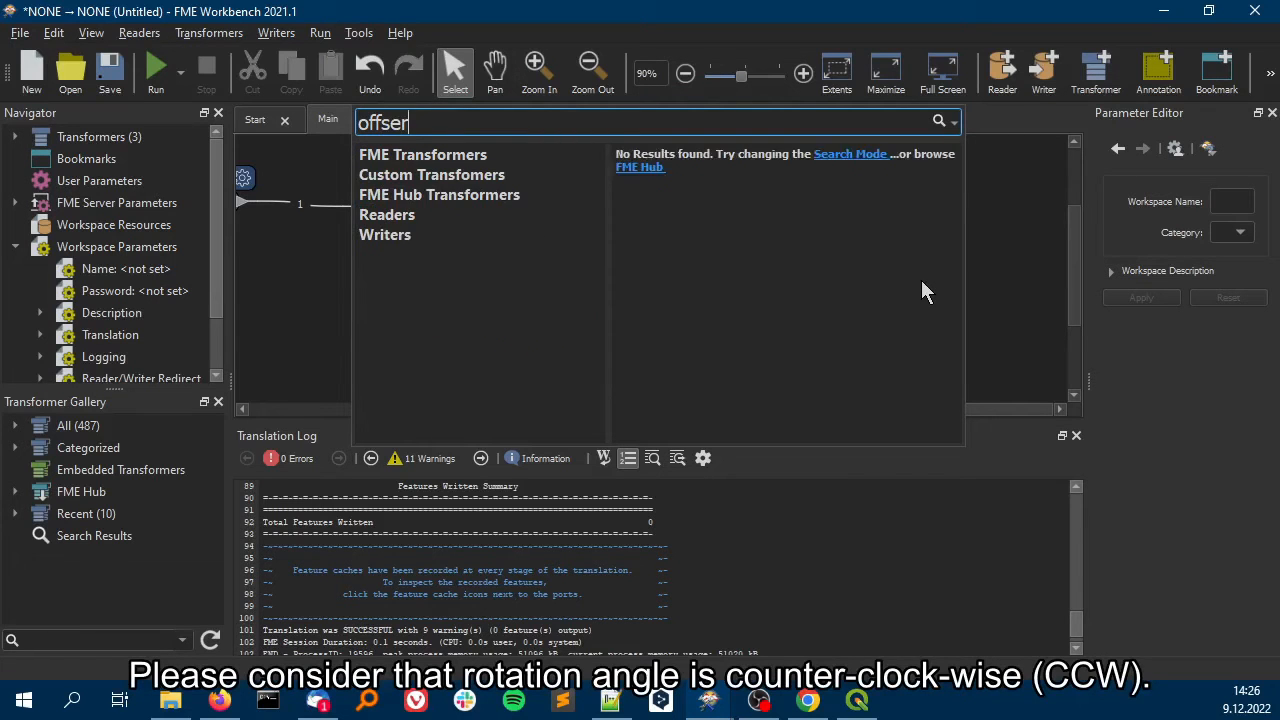
key(BackSpace)
text(t)
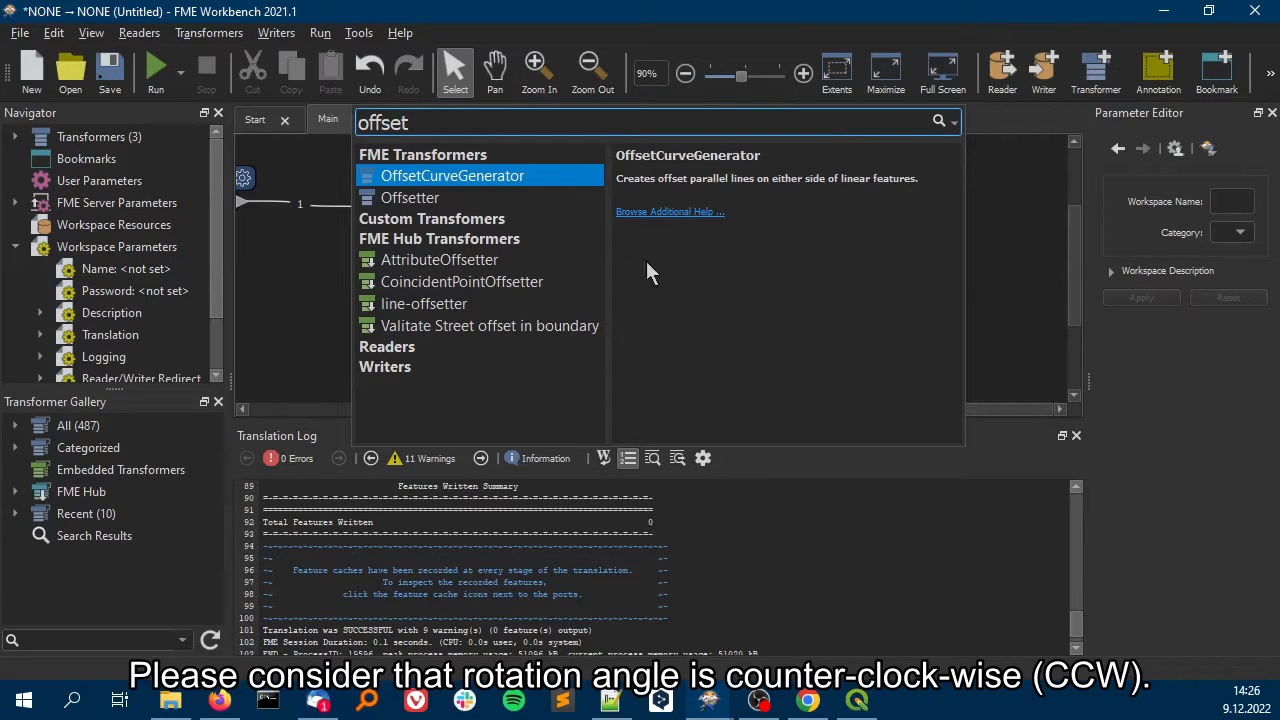
double_click(475, 196)
drag(552, 196, 973, 272)
click(871, 284)
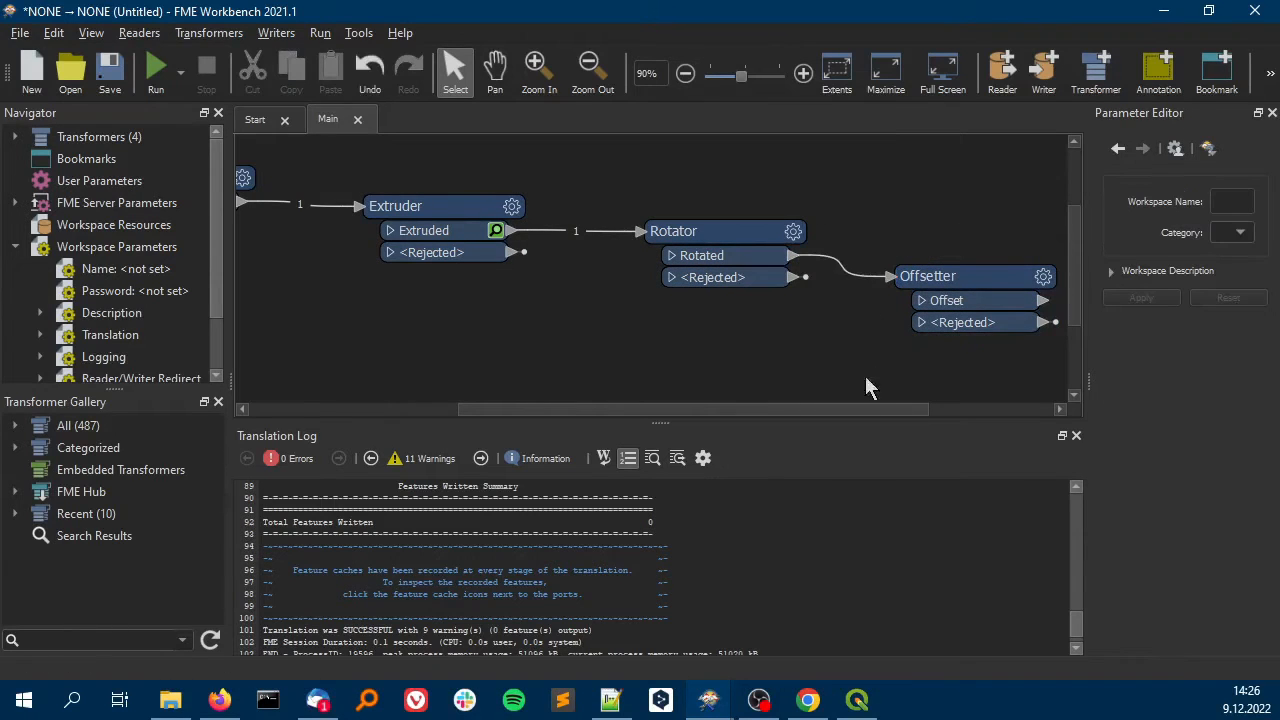
drag(865, 409, 965, 409)
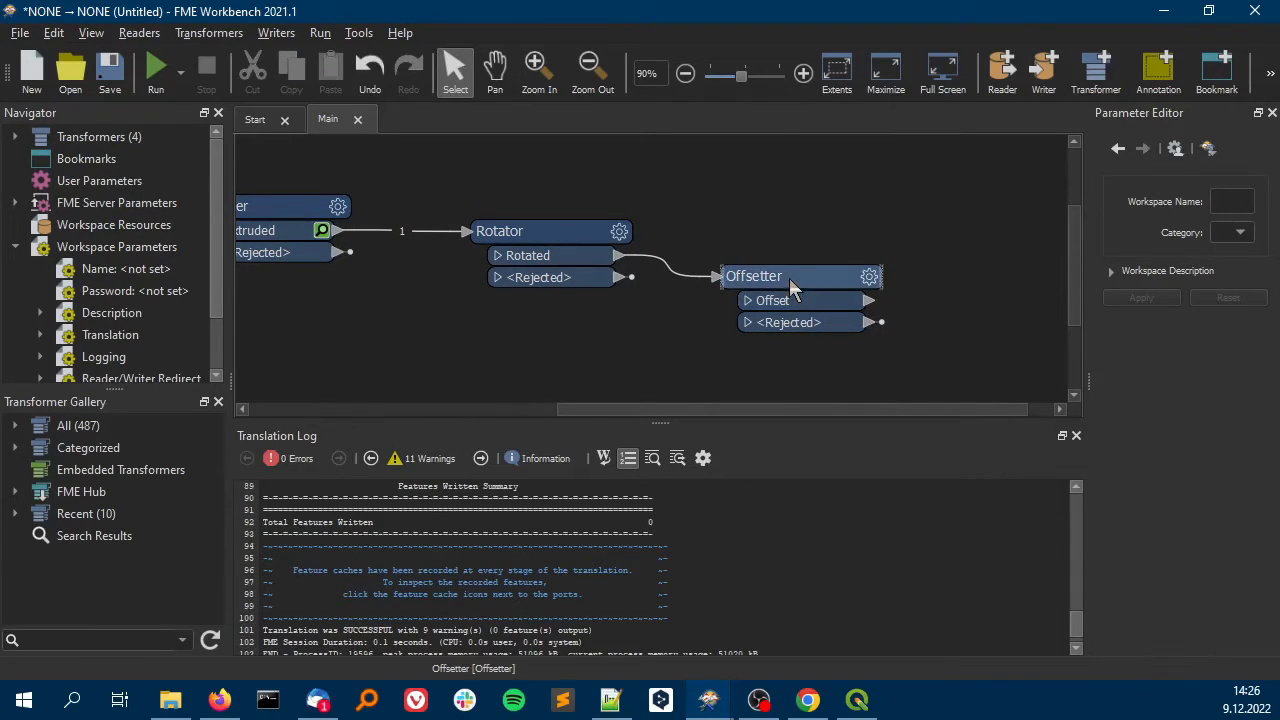
drag(789, 278, 820, 289)
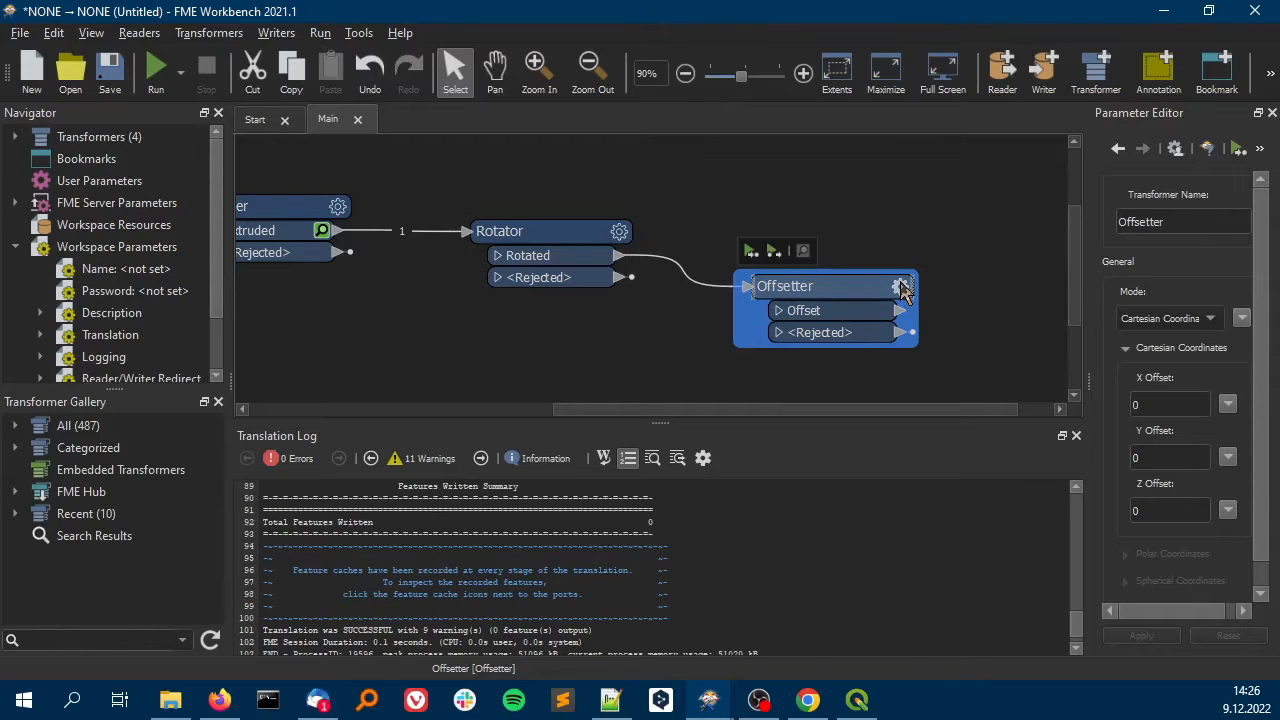
Copy the Move X value 687230.992 from the notes in Notepad++ and enter it as the Offsetter's X offset in FME Workbench
click(612, 700)
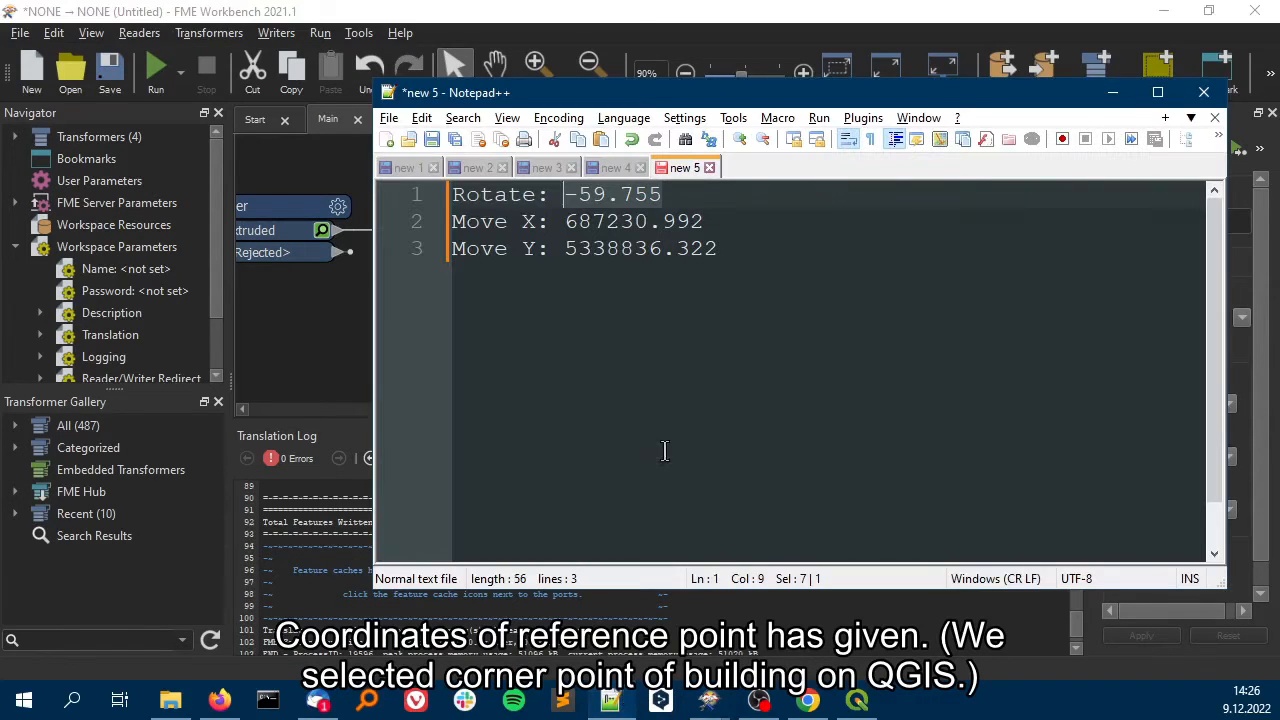
drag(712, 221, 568, 222)
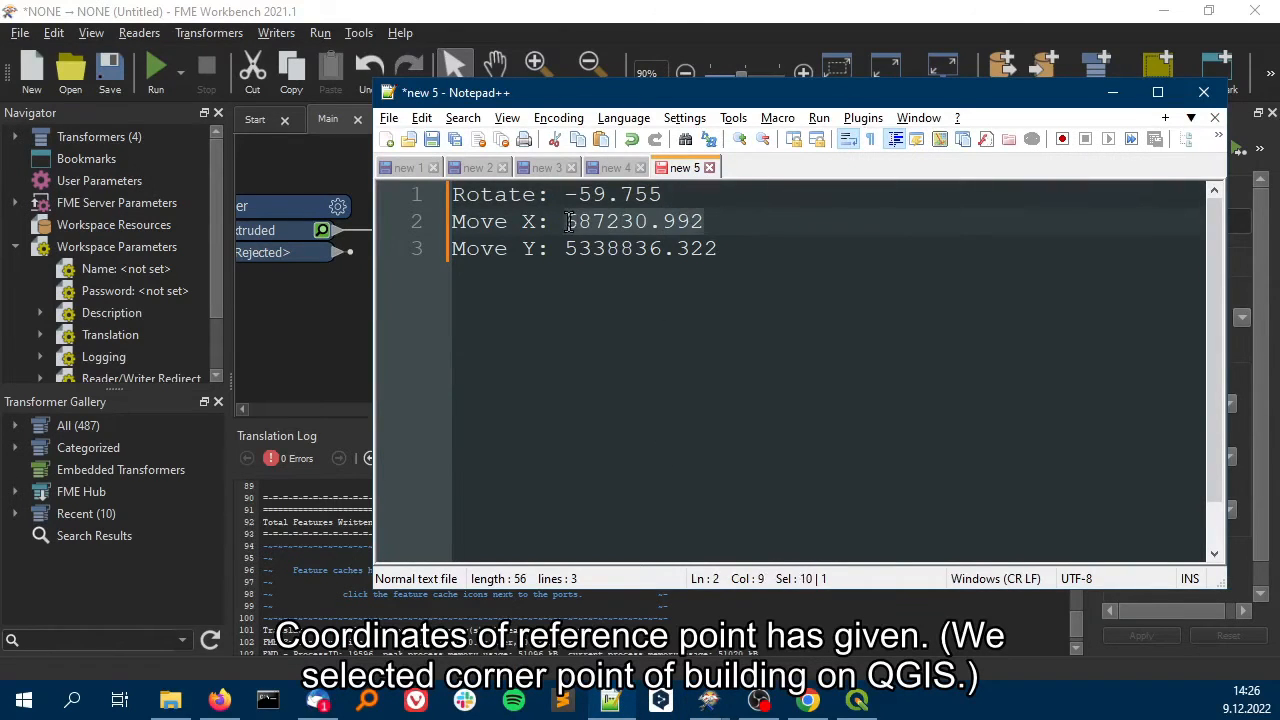
right_click(580, 221)
click(620, 254)
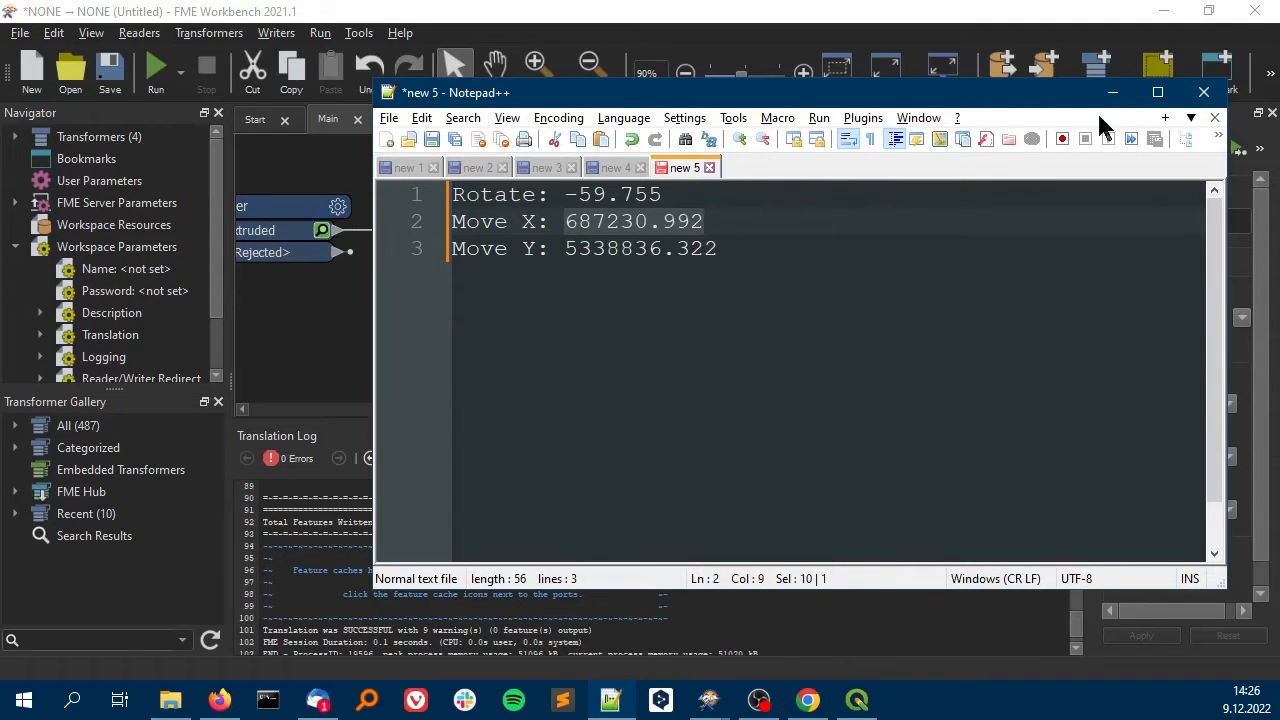
click(1112, 92)
click(900, 287)
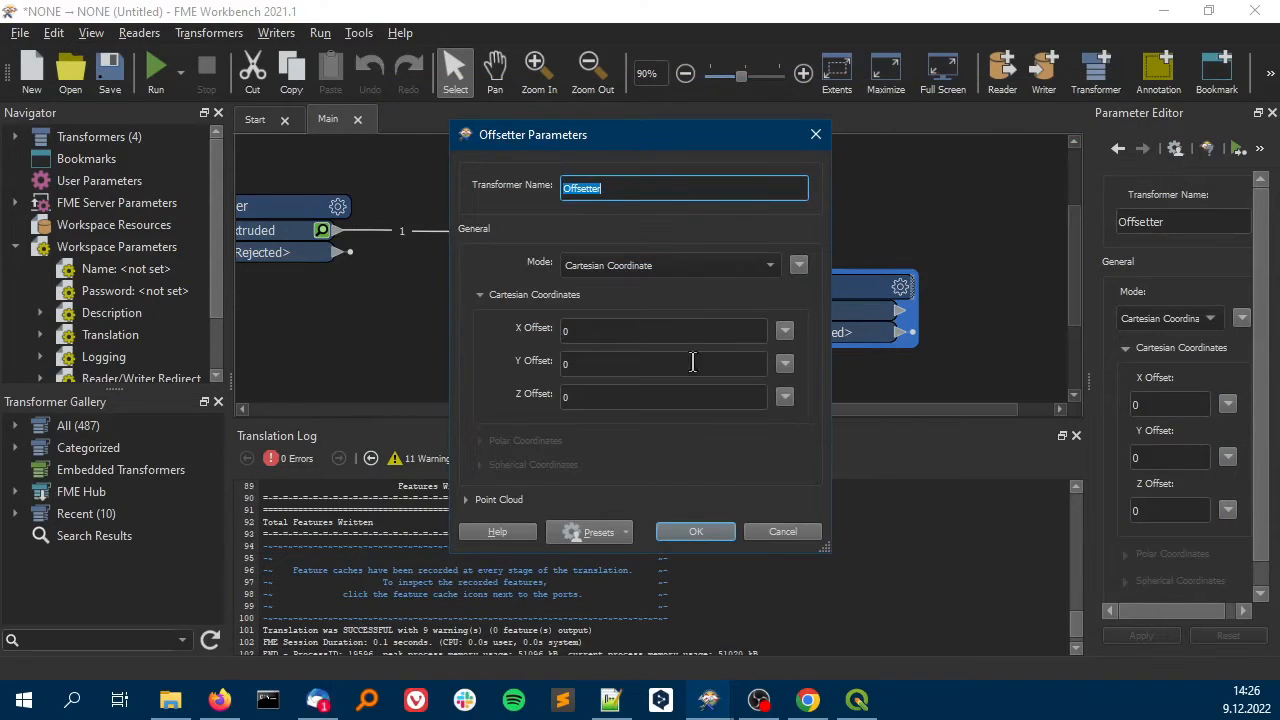
click(620, 331)
key(ctrl+v)
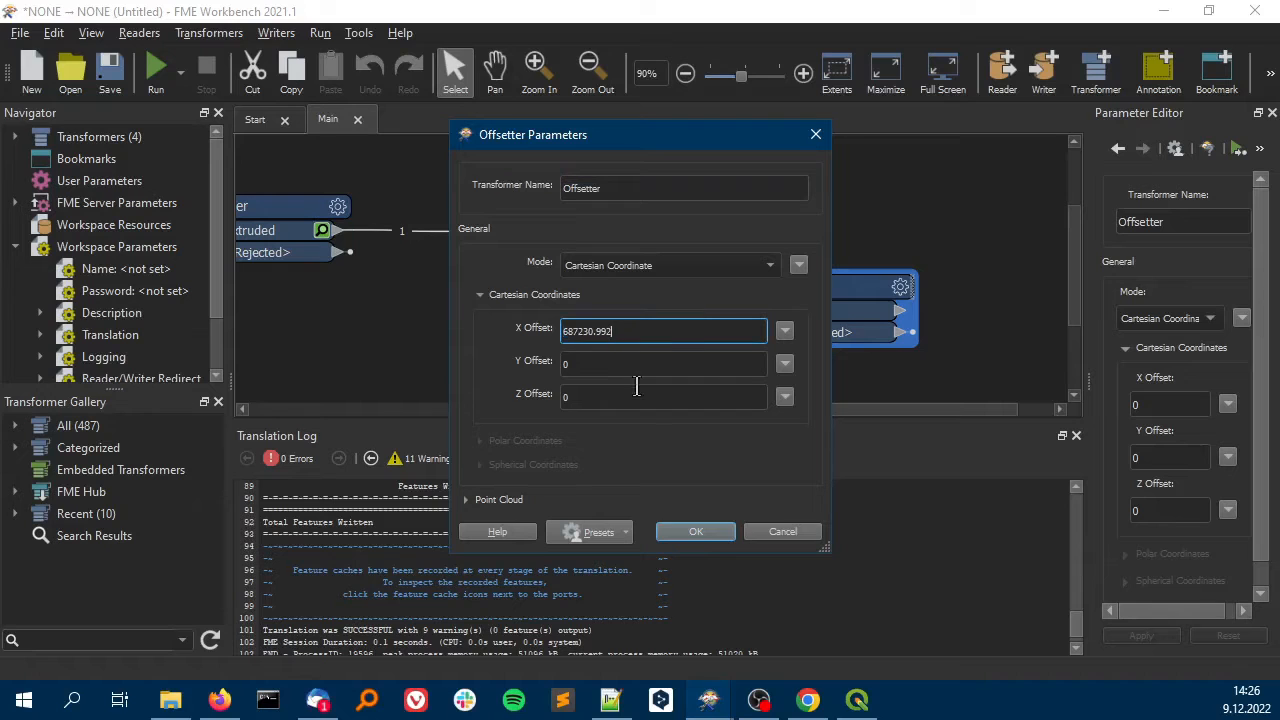
Copy the Move Y value 5338836.322 from the Notepad++ notes into the Offsetter's Y offset in FME Workbench and accept the parameters
click(630, 692)
click(725, 248)
drag(727, 248, 576, 244)
right_click(576, 240)
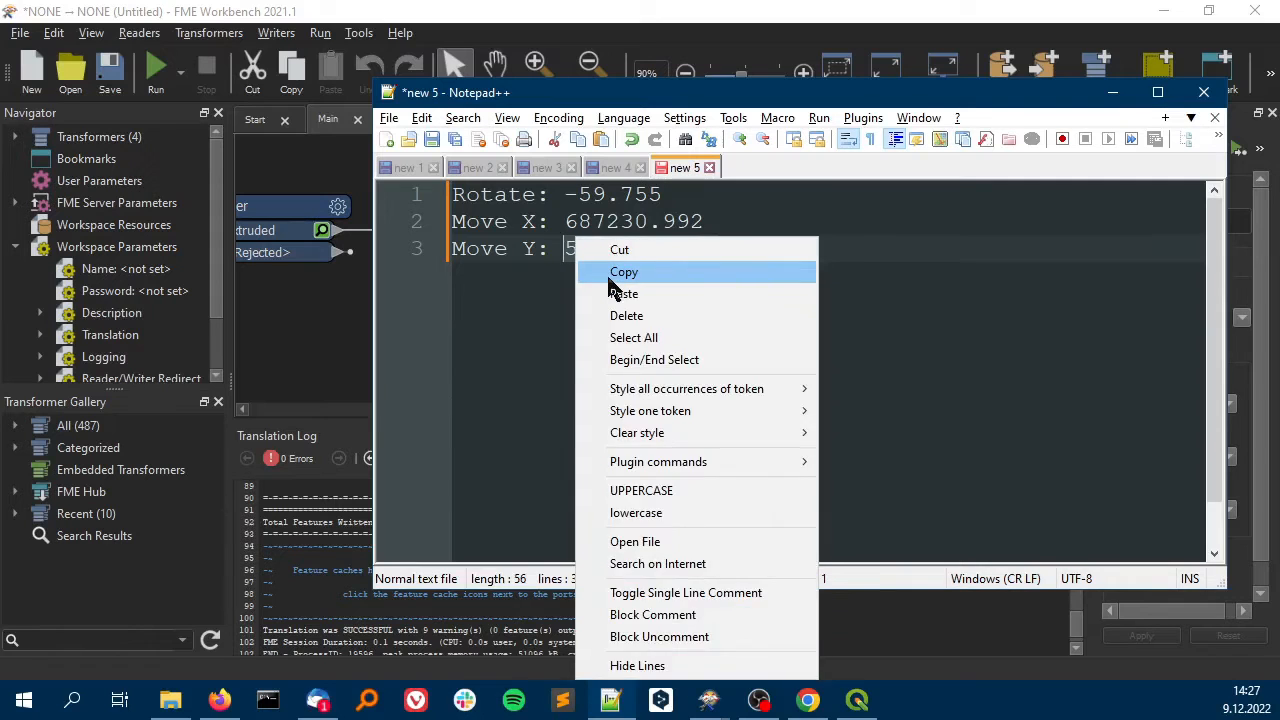
click(612, 273)
click(1112, 92)
click(659, 365)
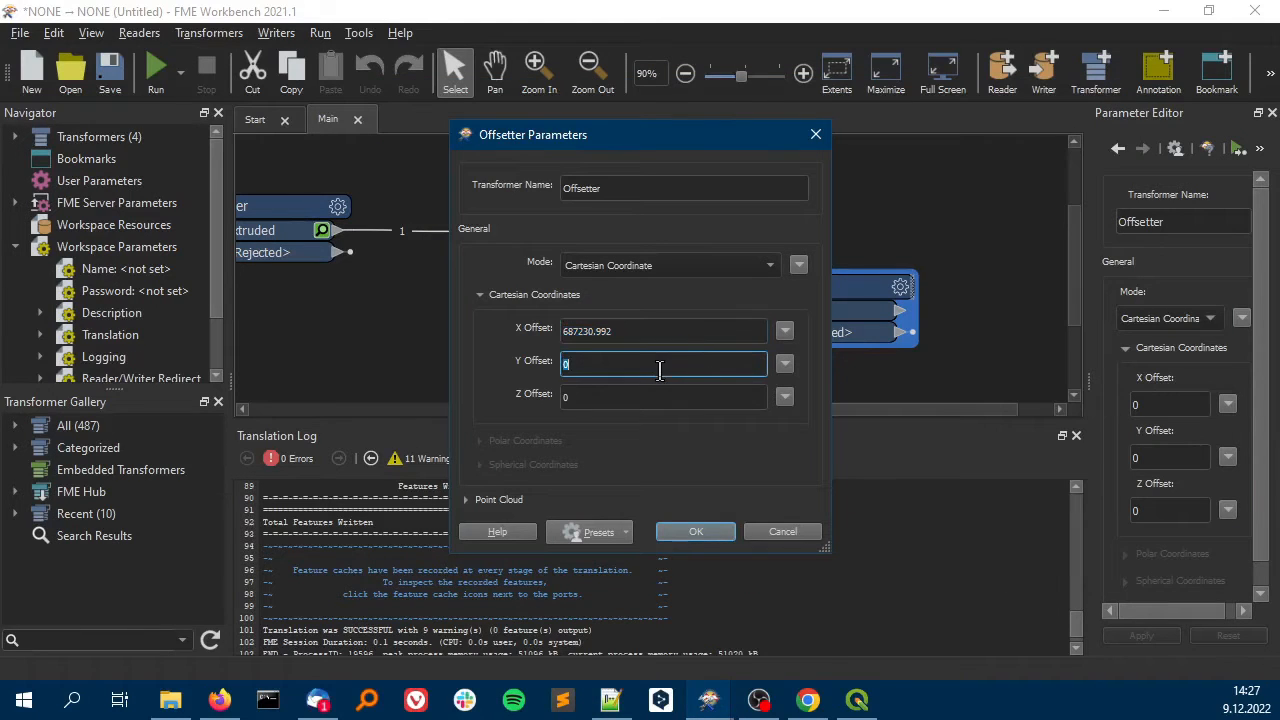
key(ctrl+v)
click(690, 532)
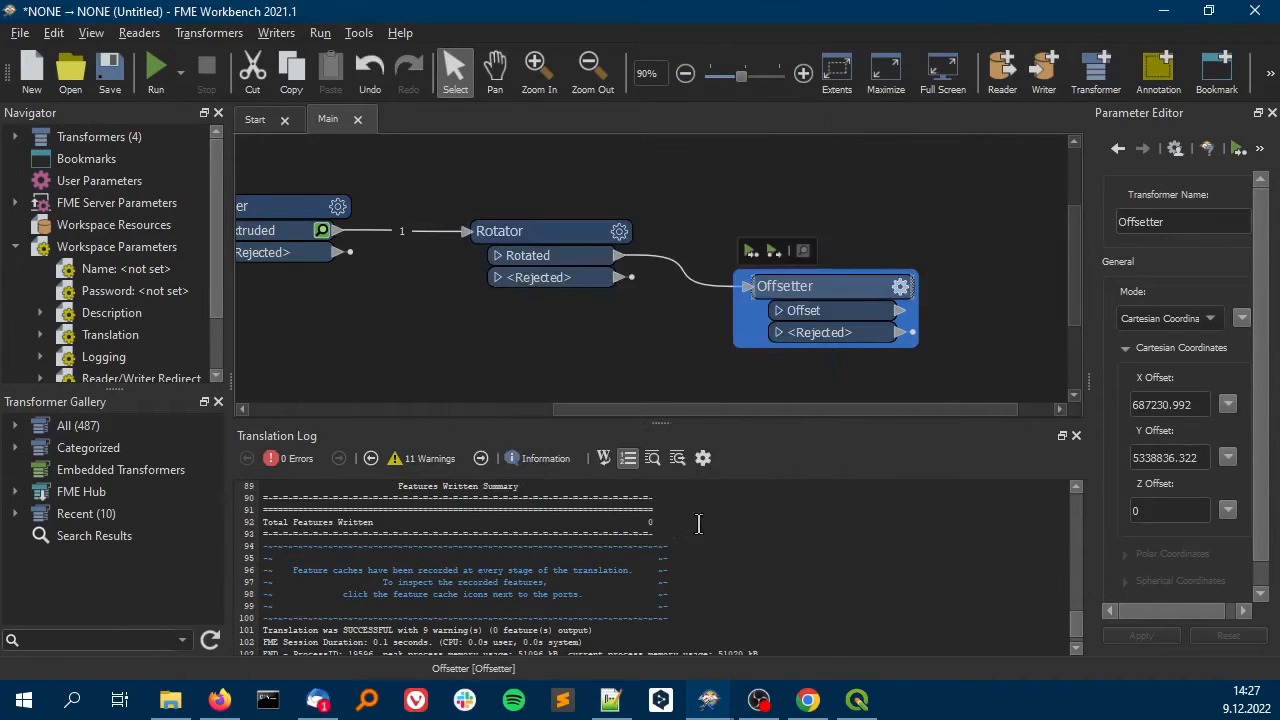
Add a CoordinateSystemSetter transformer and connect its input to the Offsetter's Offset output
click(913, 377)
drag(841, 410, 877, 406)
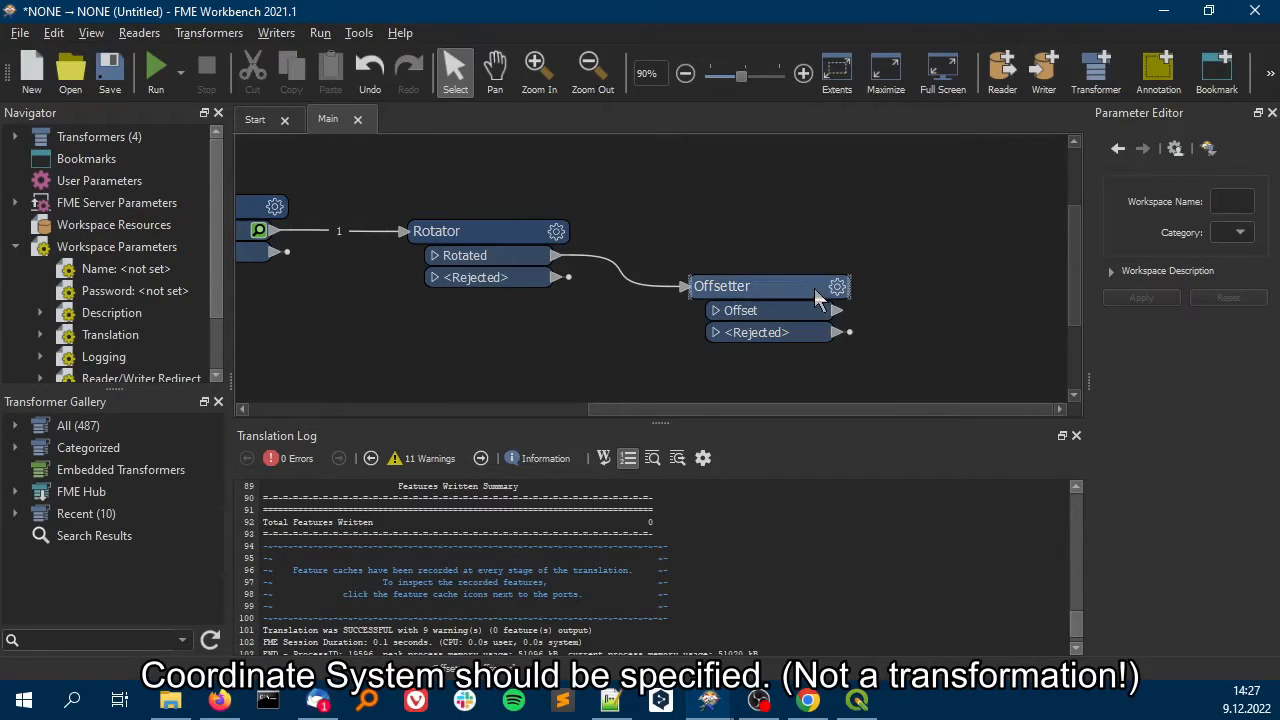
drag(814, 288, 804, 288)
click(910, 286)
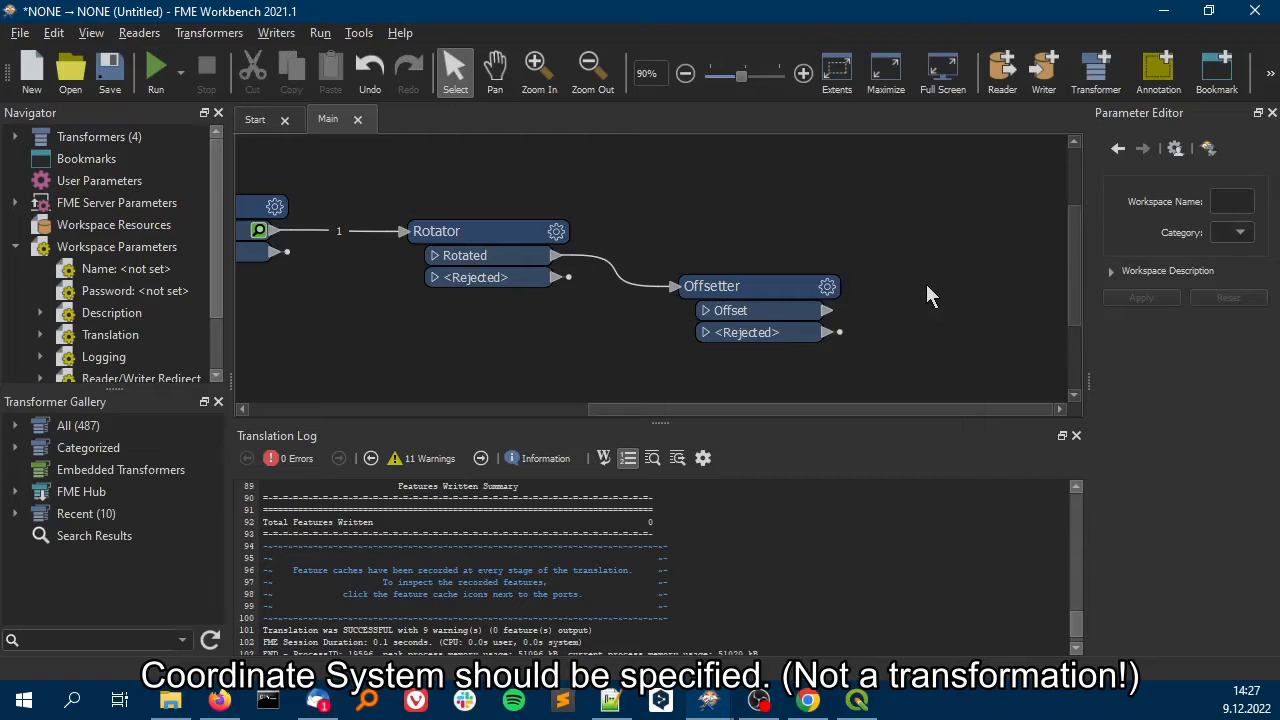
text(coor)
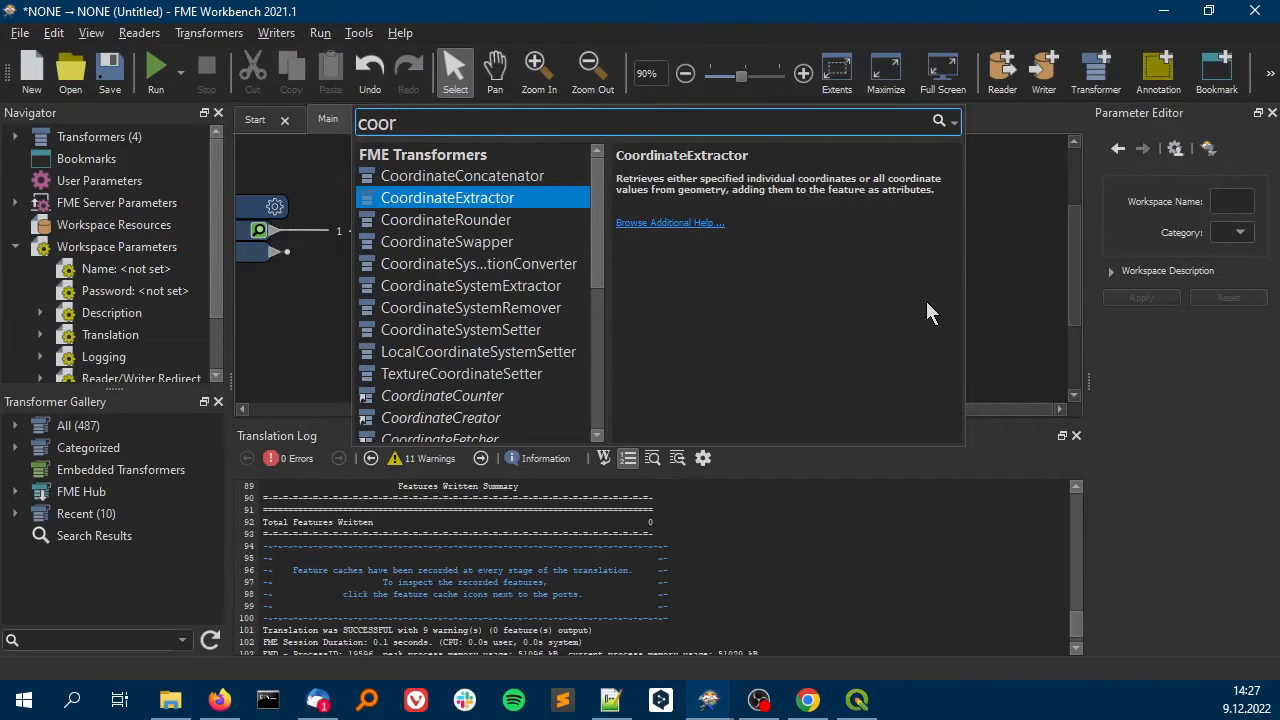
text(dinate)
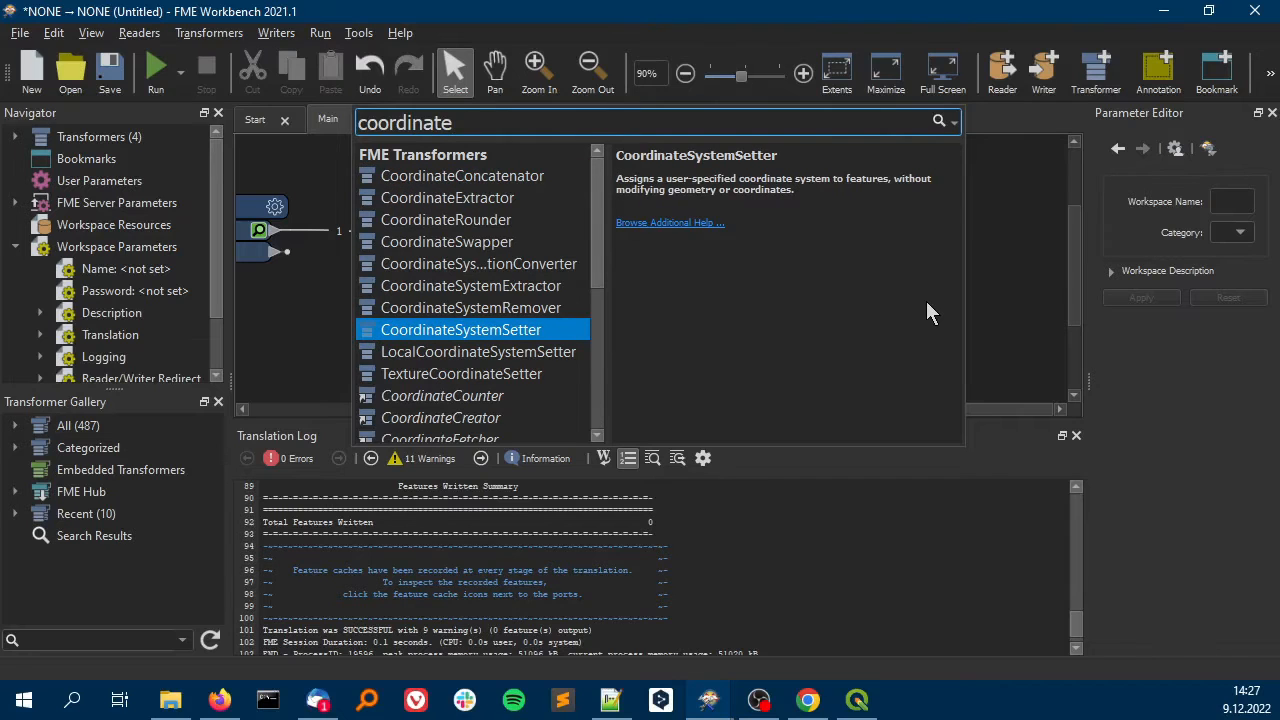
double_click(557, 331)
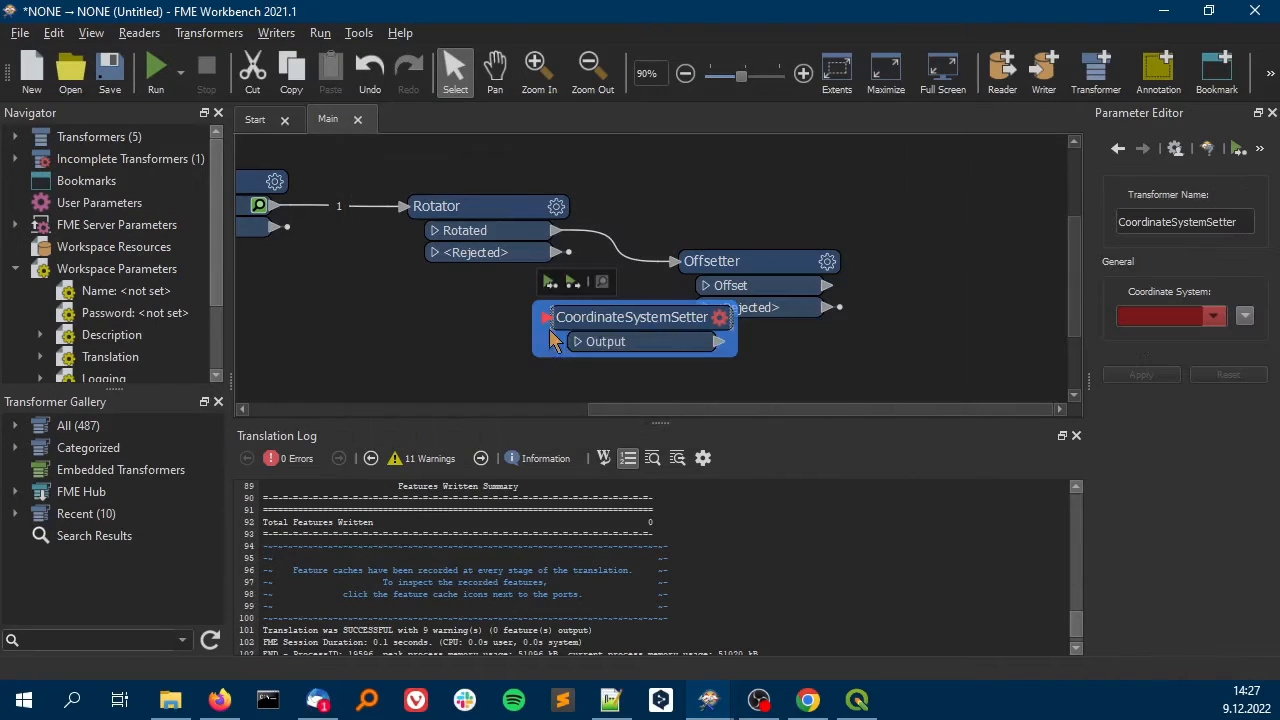
drag(717, 327, 1033, 292)
drag(889, 408, 976, 409)
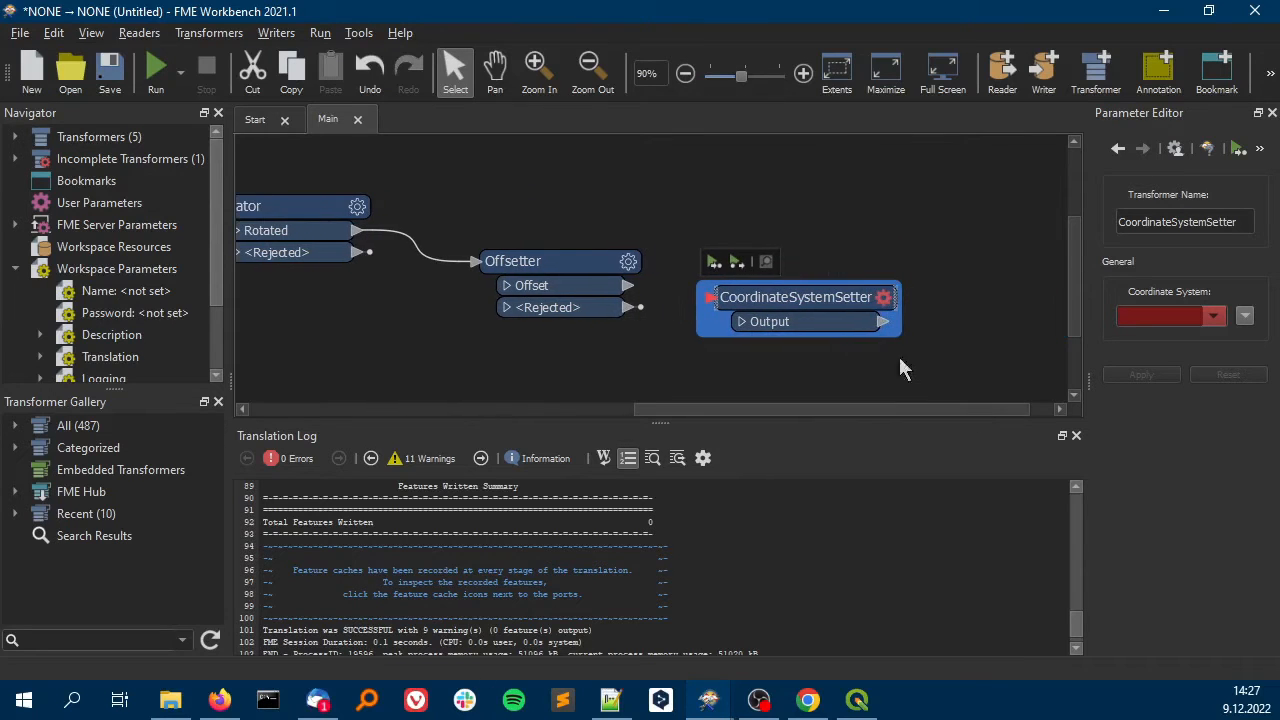
drag(780, 294, 800, 293)
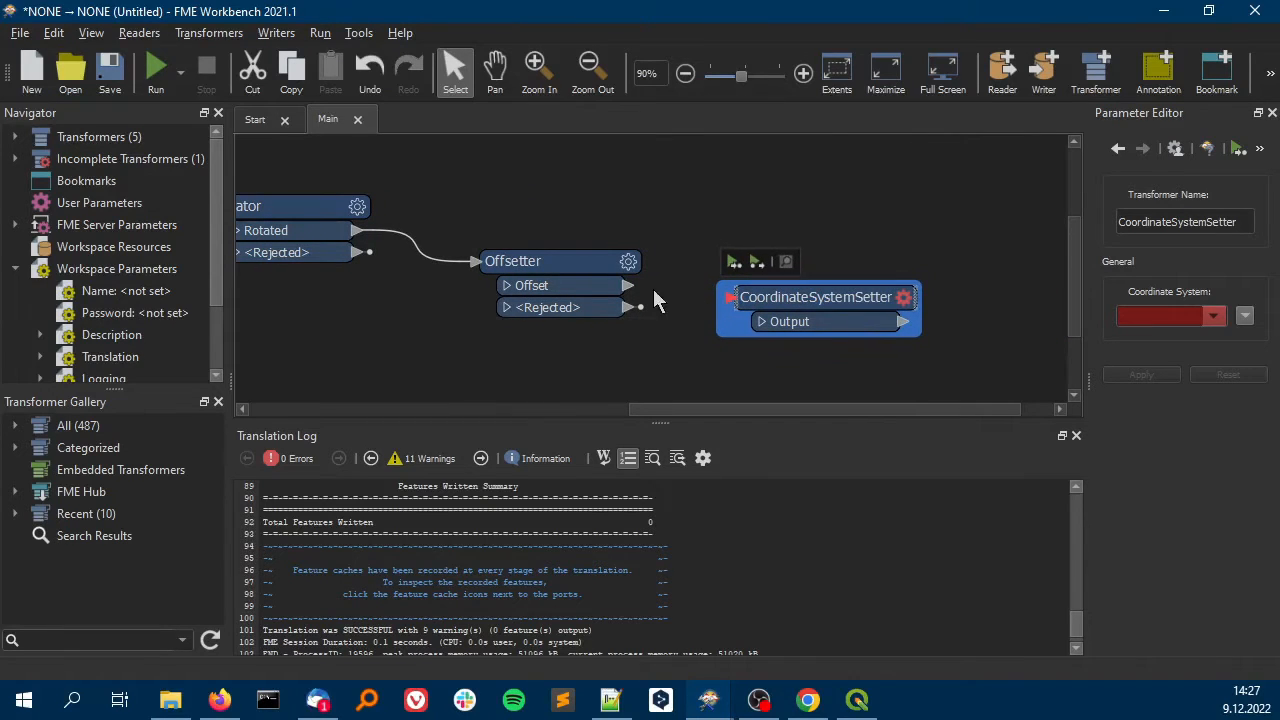
mouse_move(632, 287)
mouse_down()
mouse_move(779, 296)
mouse_move(782, 282)
mouse_up()
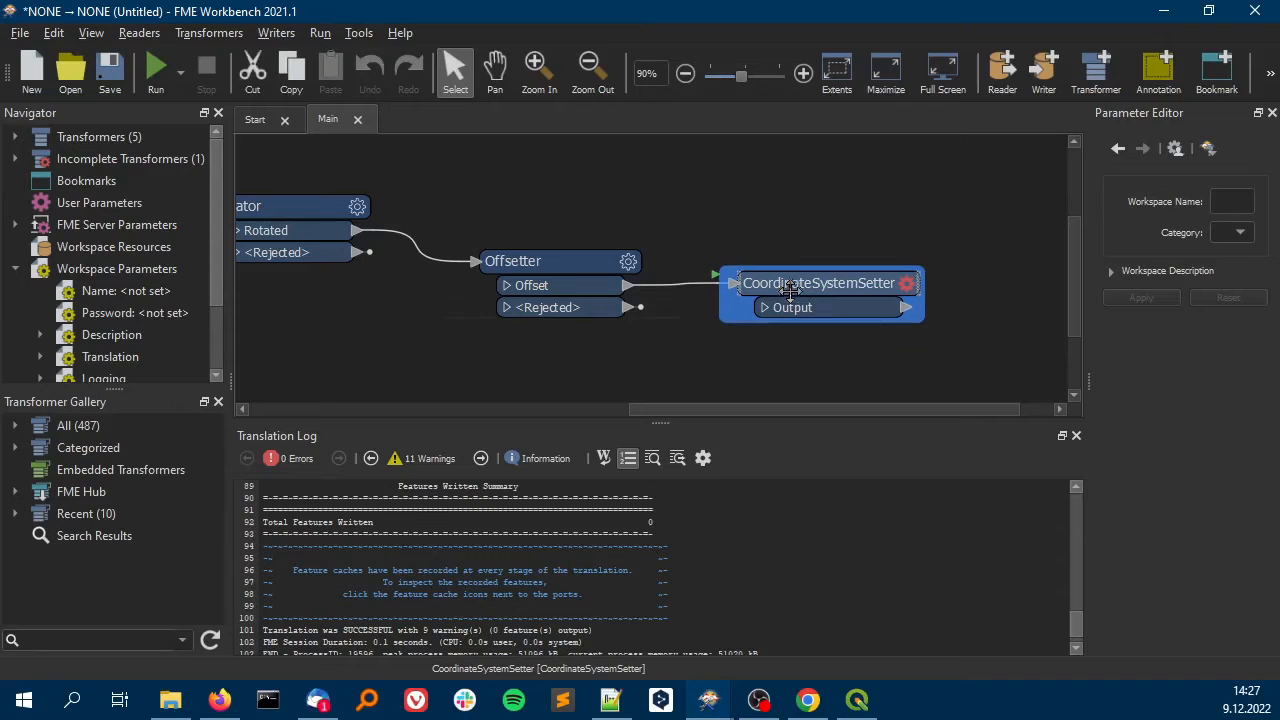
Search the coordinate system gallery for 32632 and assign EPSG:32632 to the CoordinateSystemSetter
click(905, 286)
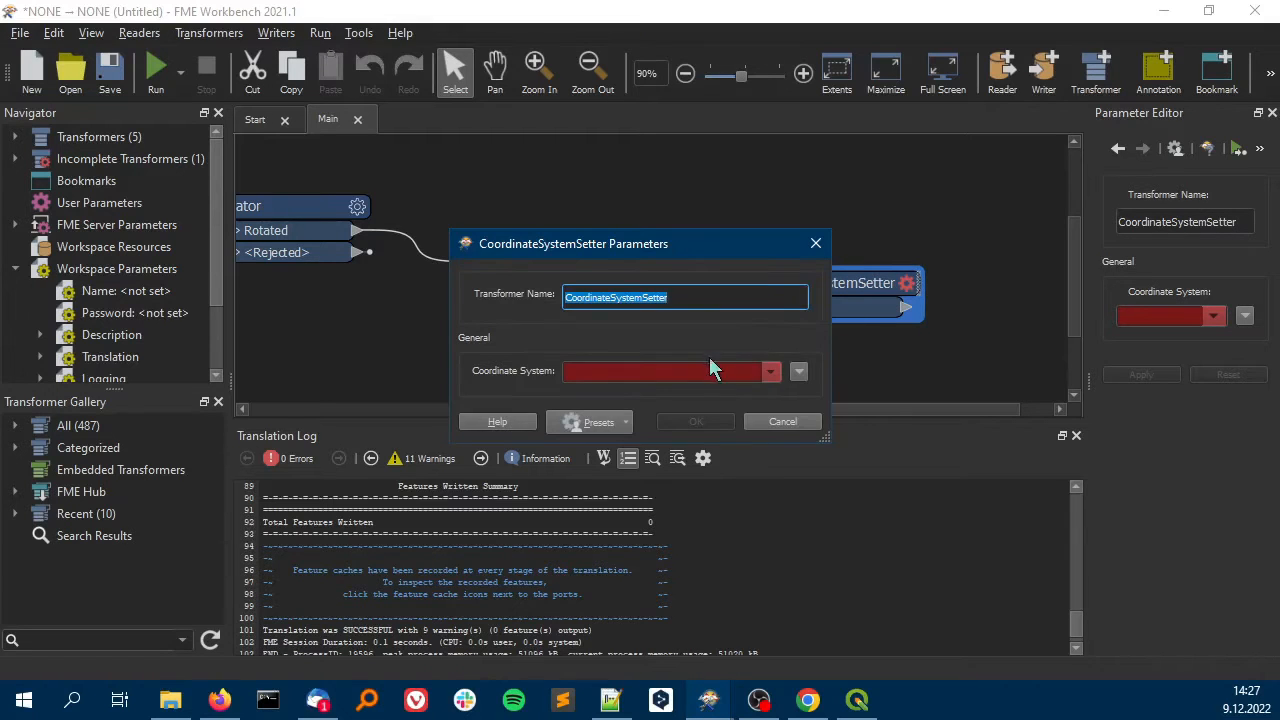
click(770, 371)
click(677, 491)
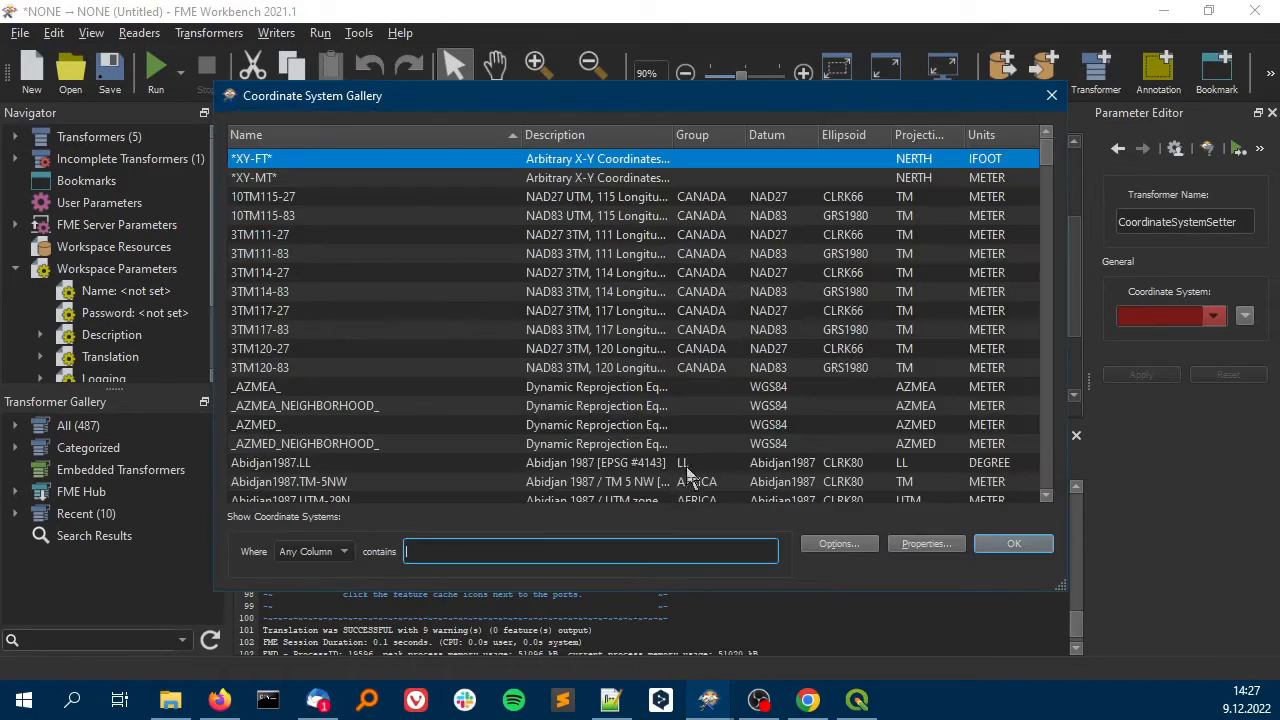
text(3262)
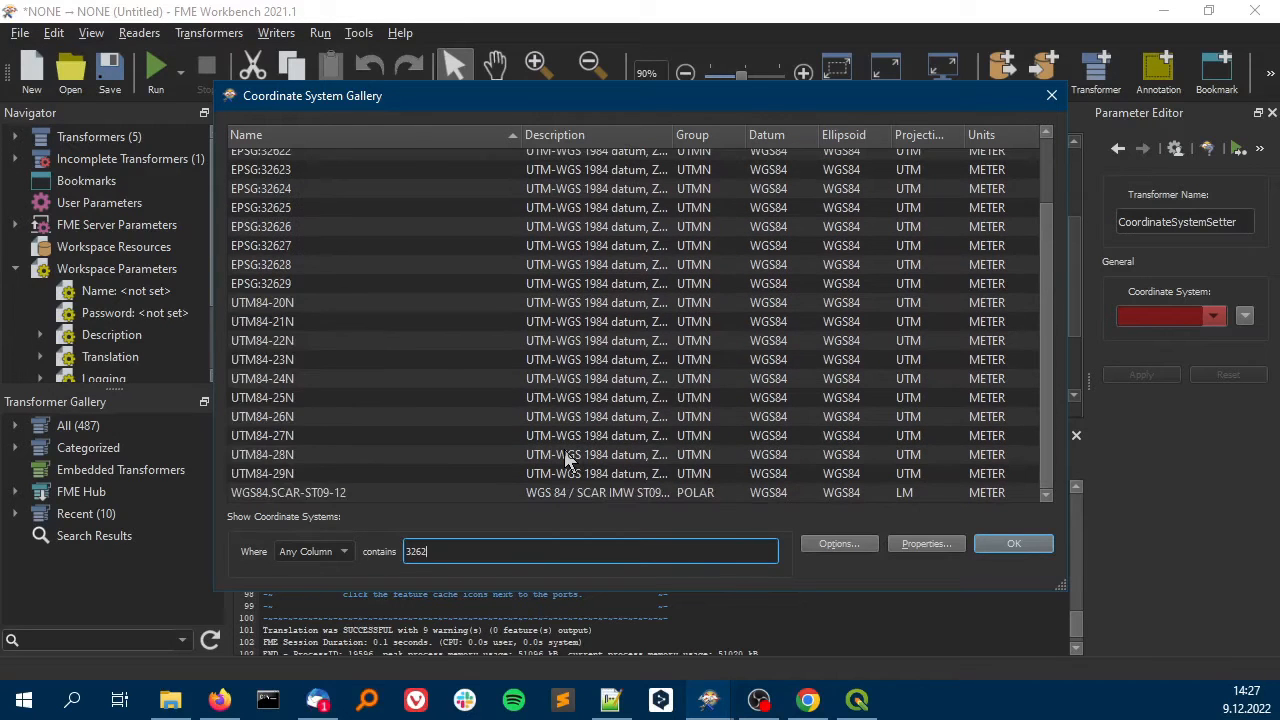
key(BackSpace)
text(32)
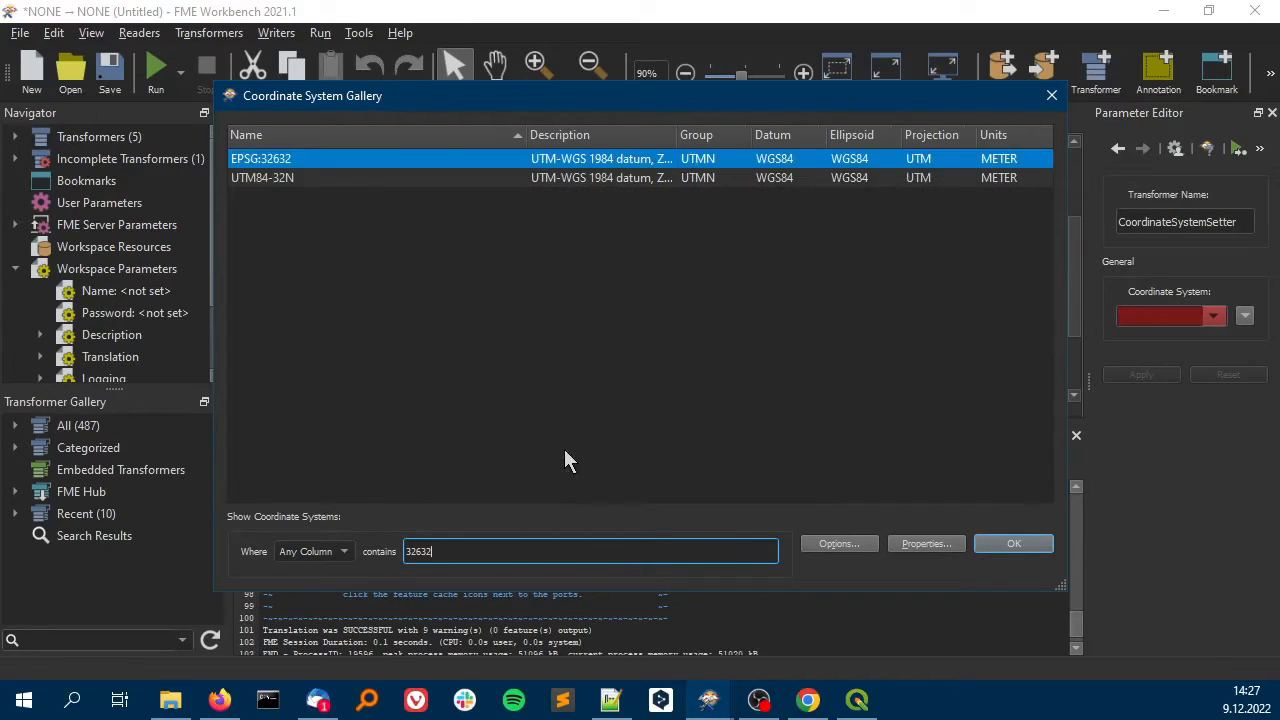
click(734, 160)
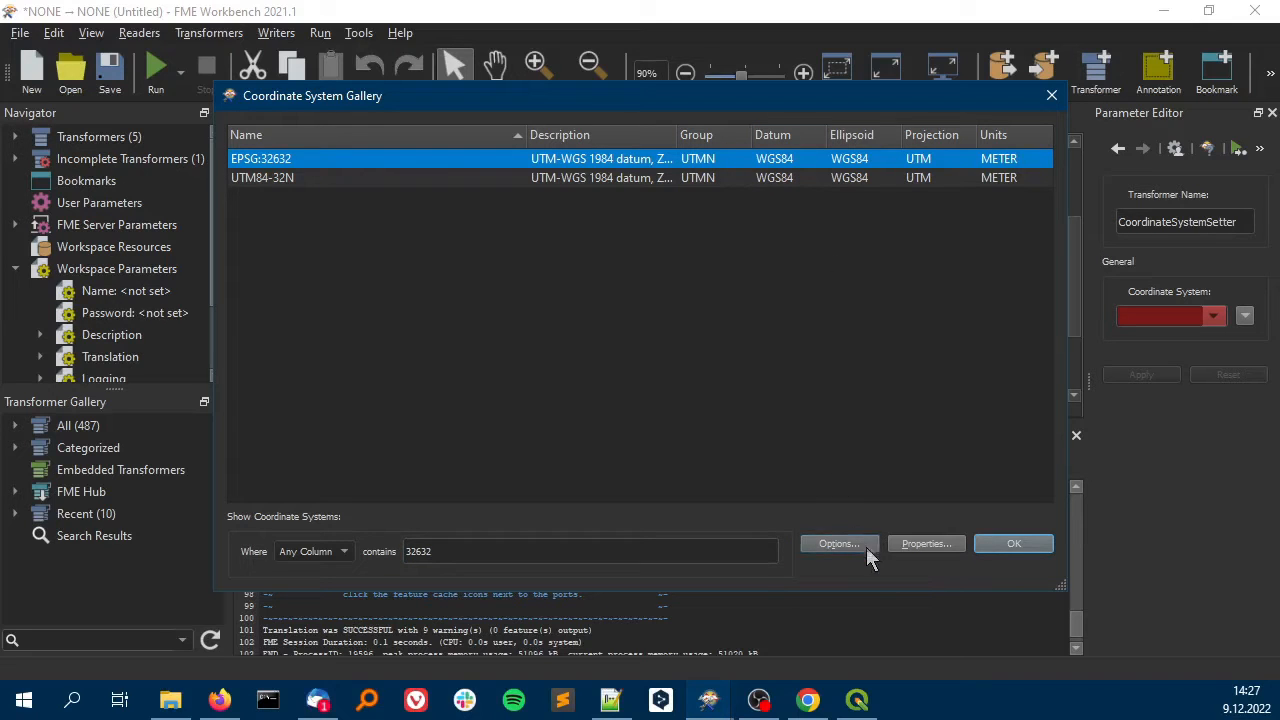
click(985, 548)
click(690, 422)
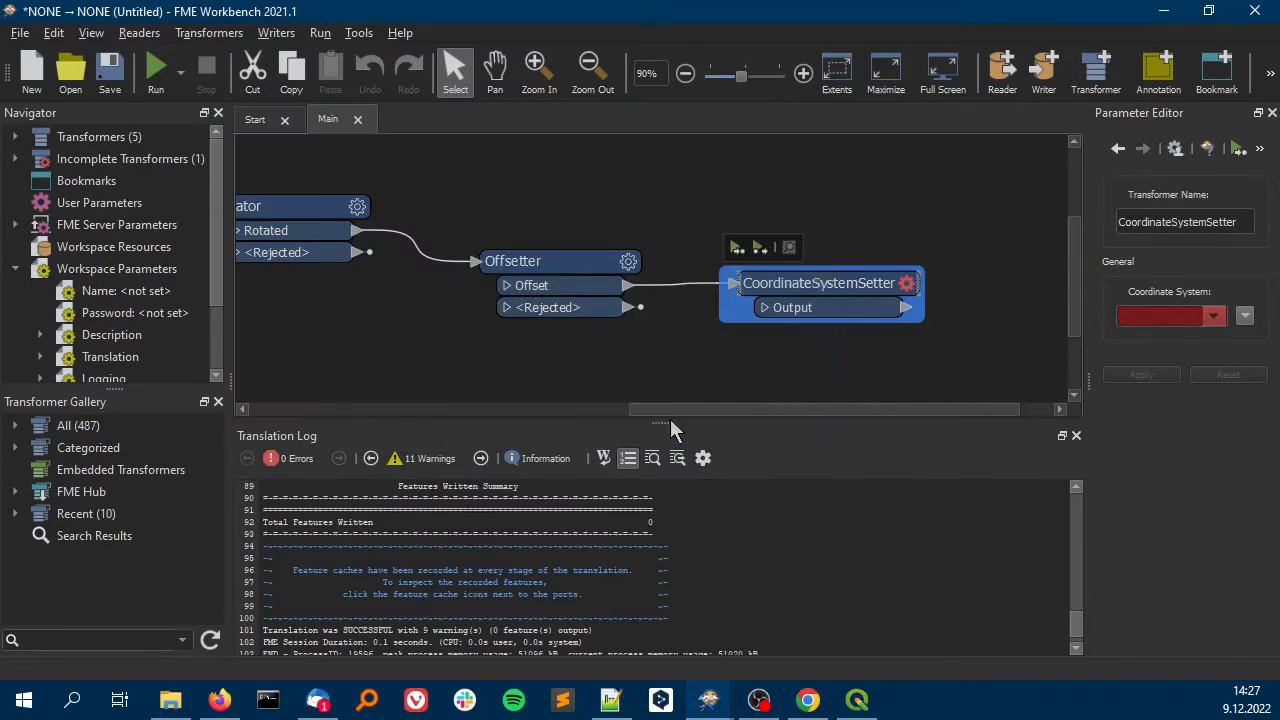
Add an Inspector transformer and connect it to the CoordinateSystemSetter's Output port
click(885, 372)
text(ins)
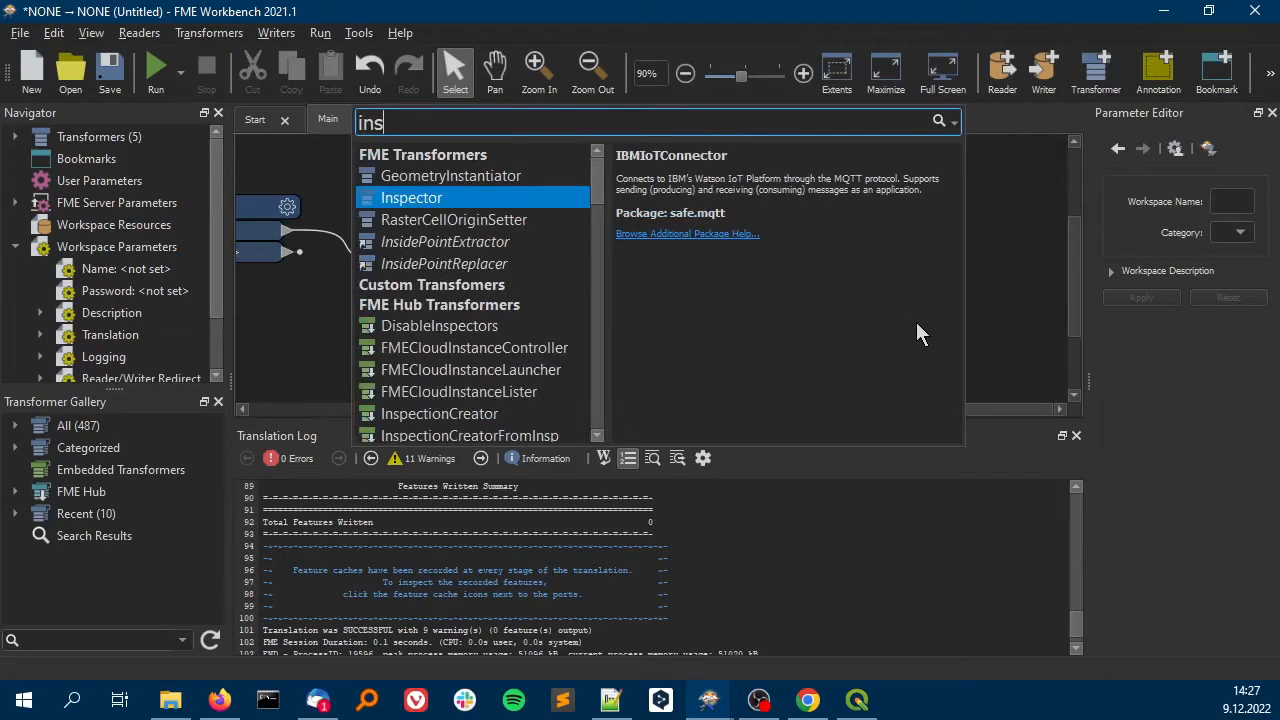
key(Return)
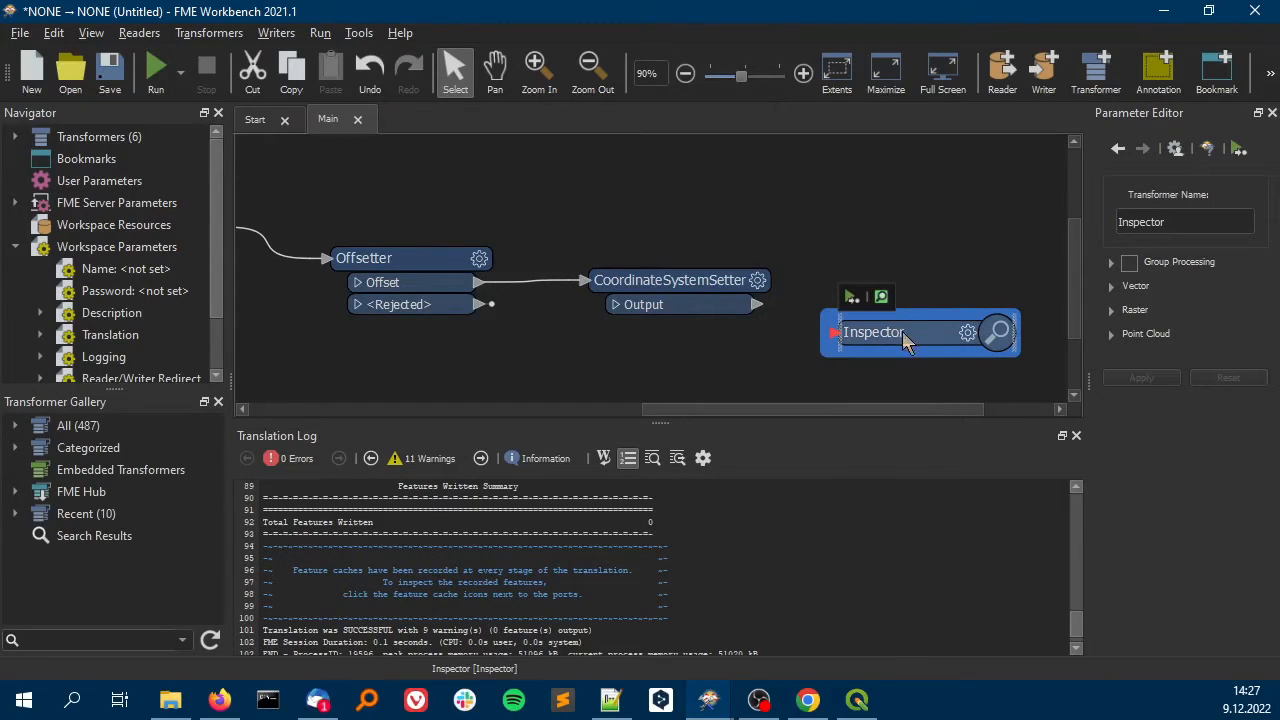
drag(902, 331, 928, 325)
drag(757, 304, 834, 326)
click(617, 304)
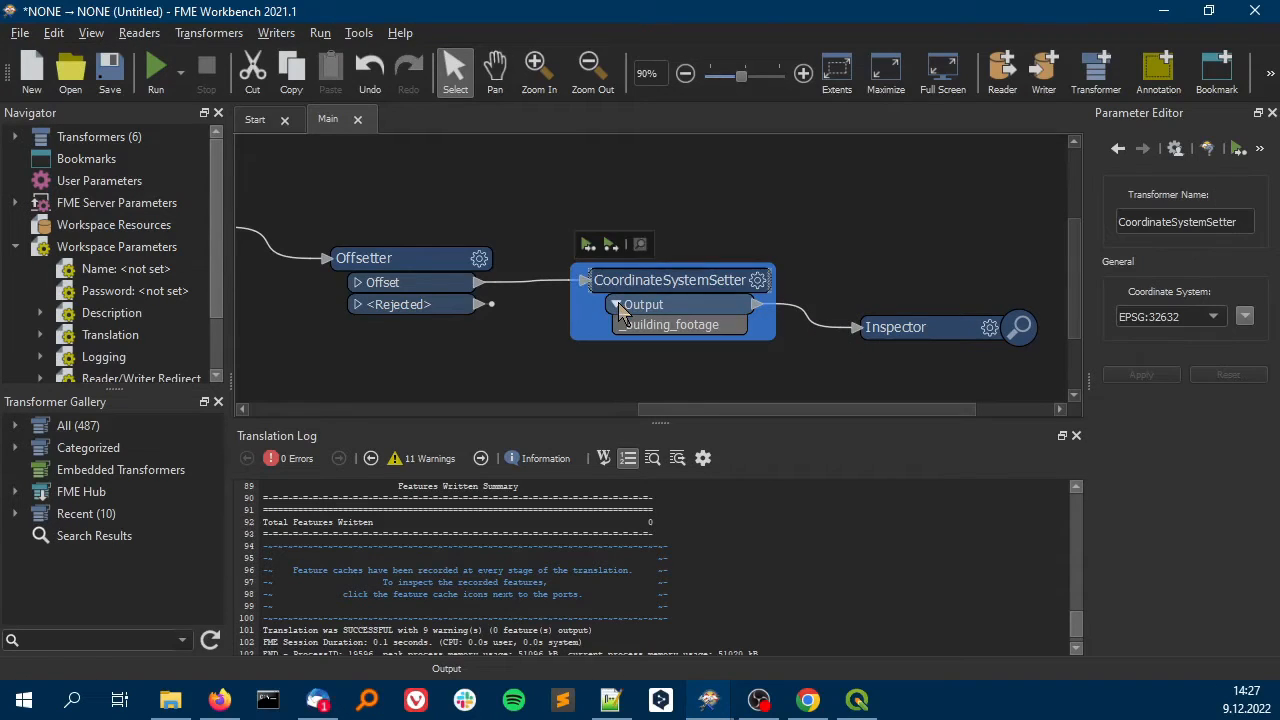
click(616, 304)
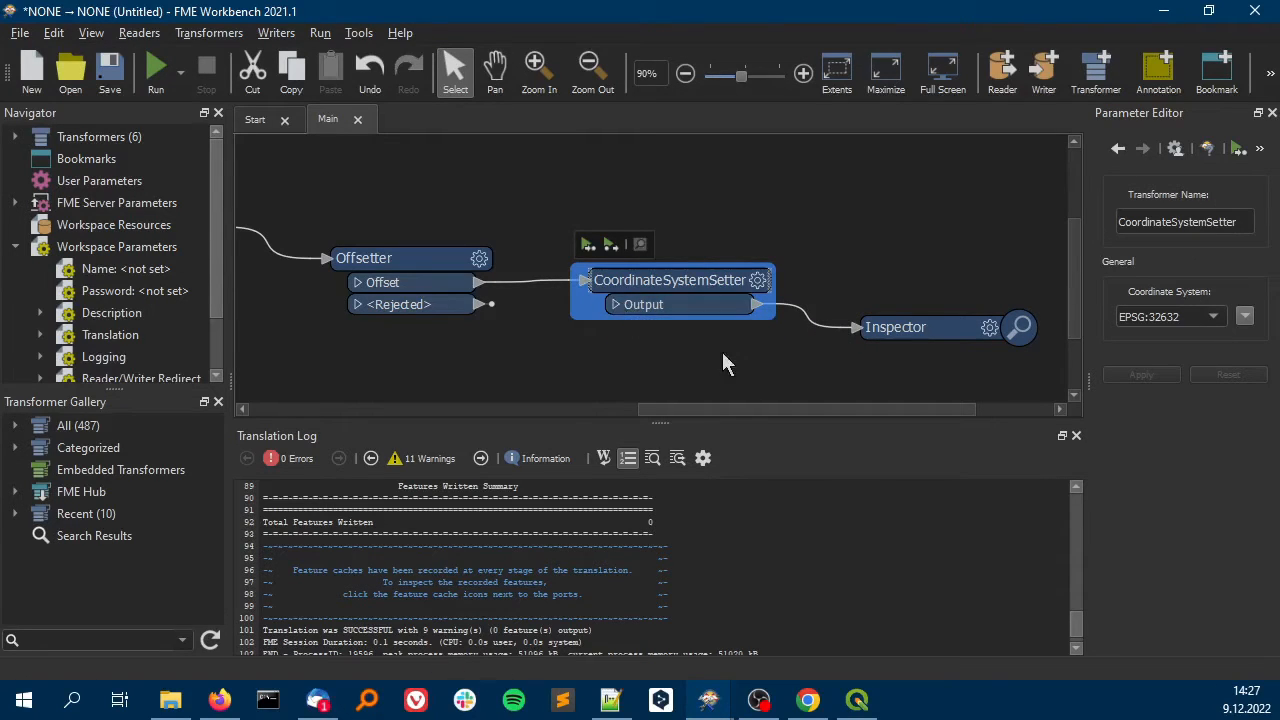
Run the workspace to the new Inspector and show the positioned building in the 2D preview
drag(776, 404, 816, 408)
click(814, 328)
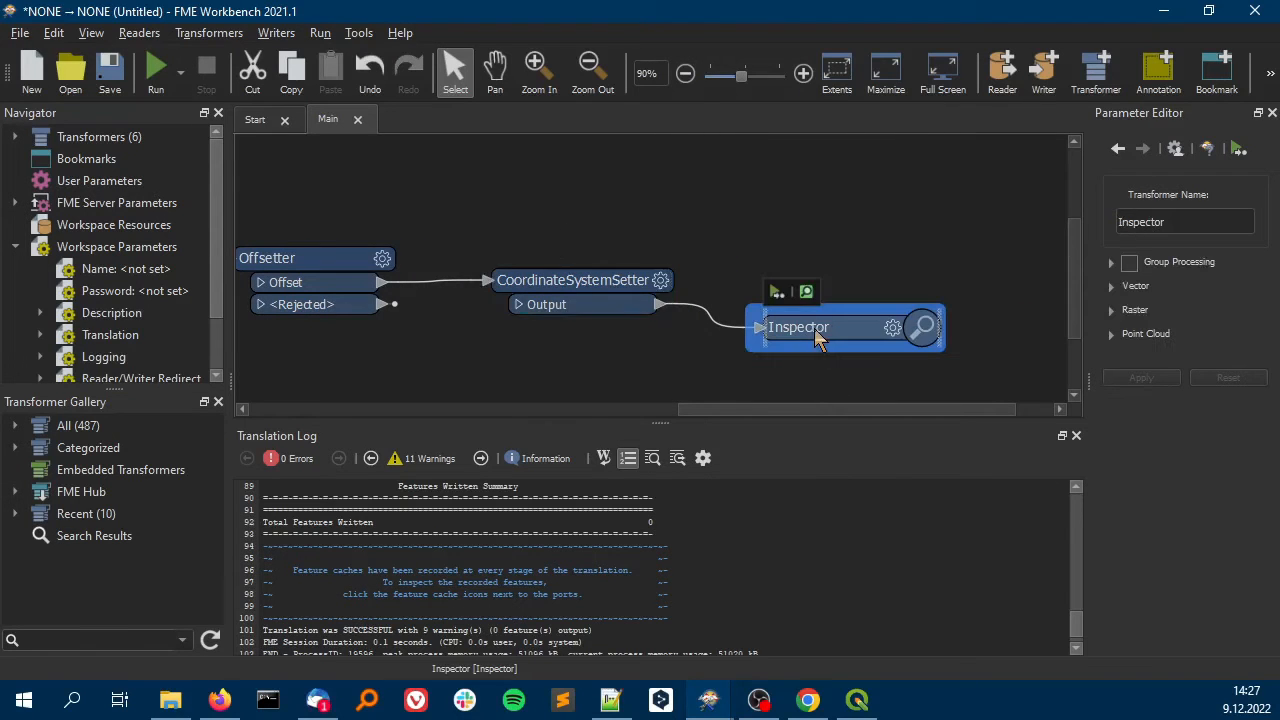
click(775, 294)
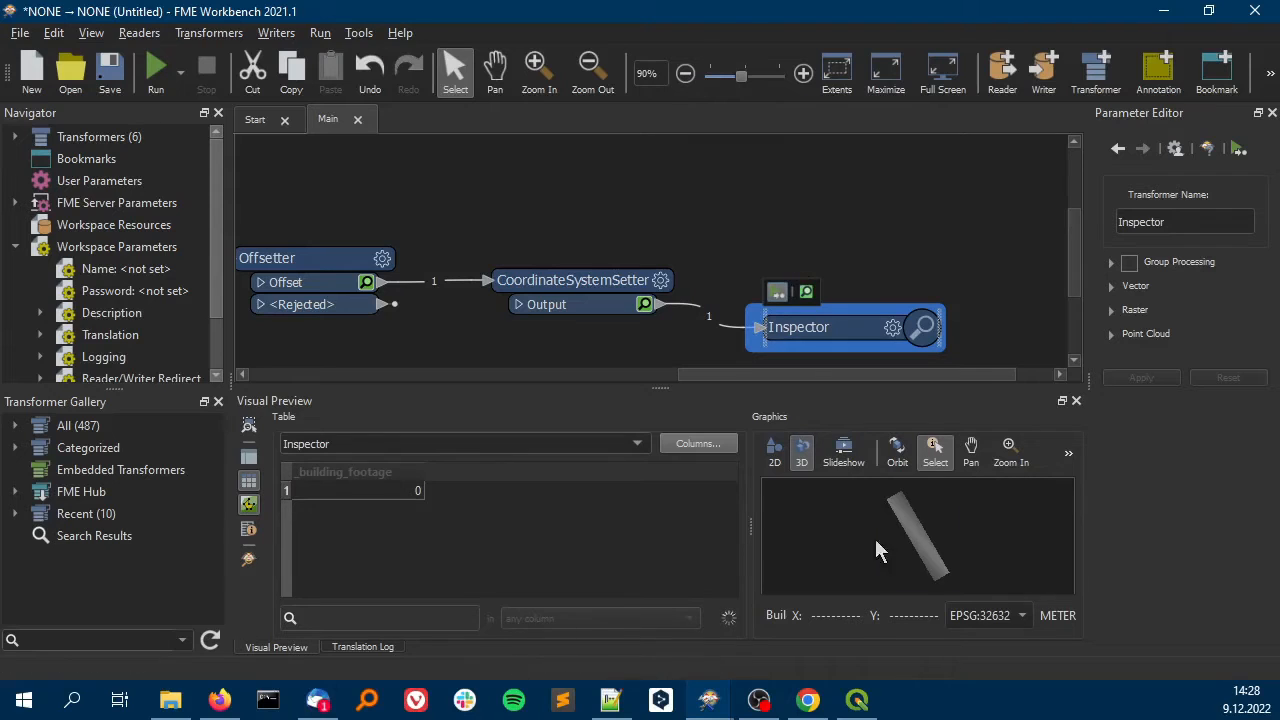
click(778, 460)
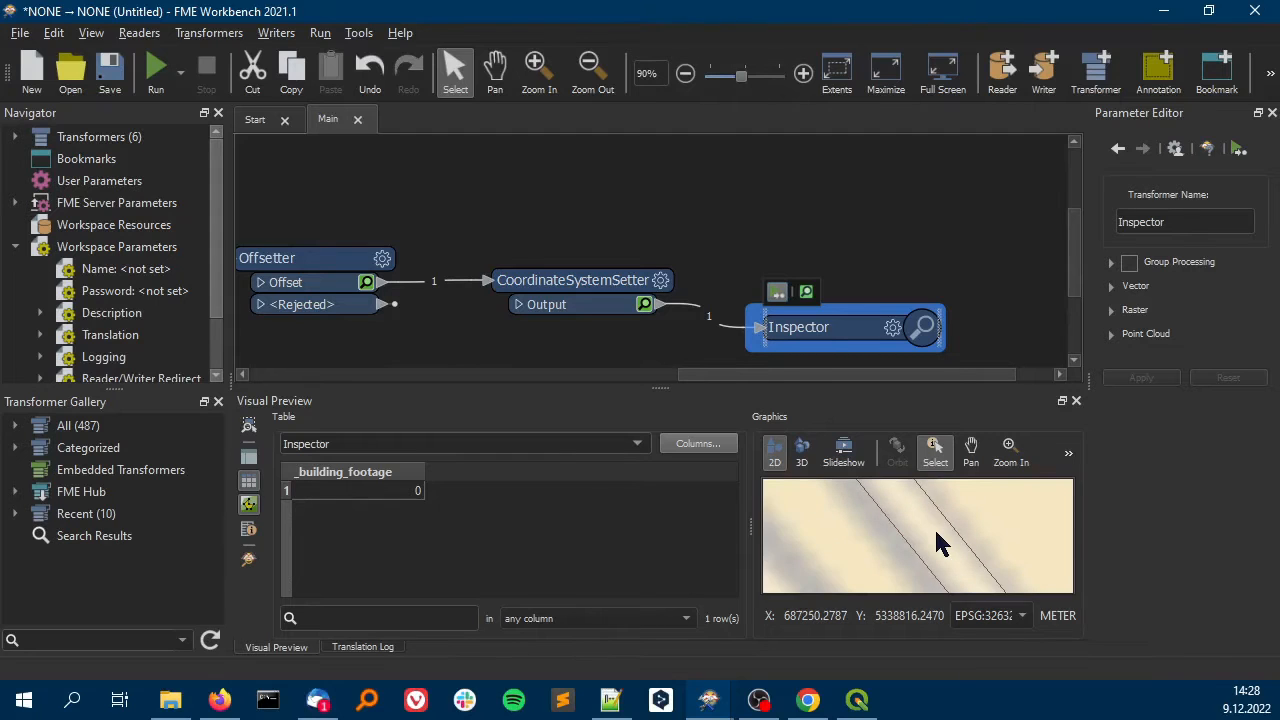
Check the building's position against the surrounding streets on the base map in the 2D preview
scroll(937, 533, down, 3)
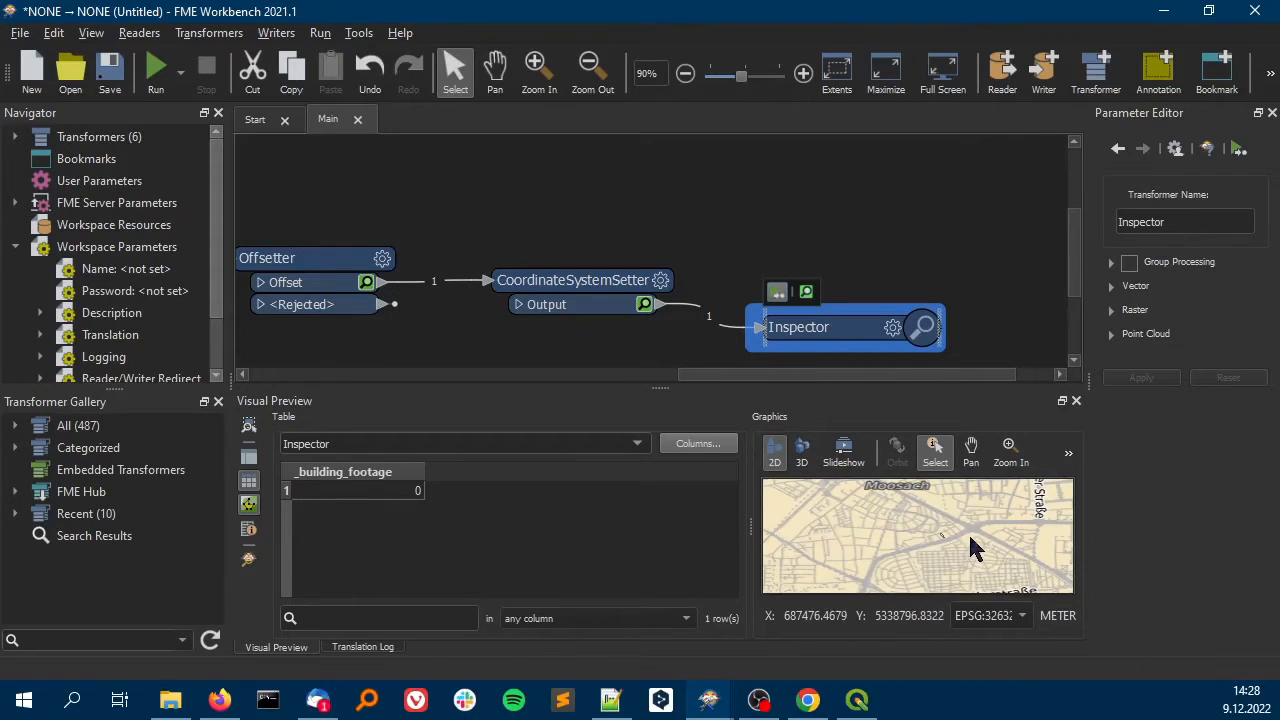
scroll(970, 537, down, 1)
drag(968, 535, 888, 541)
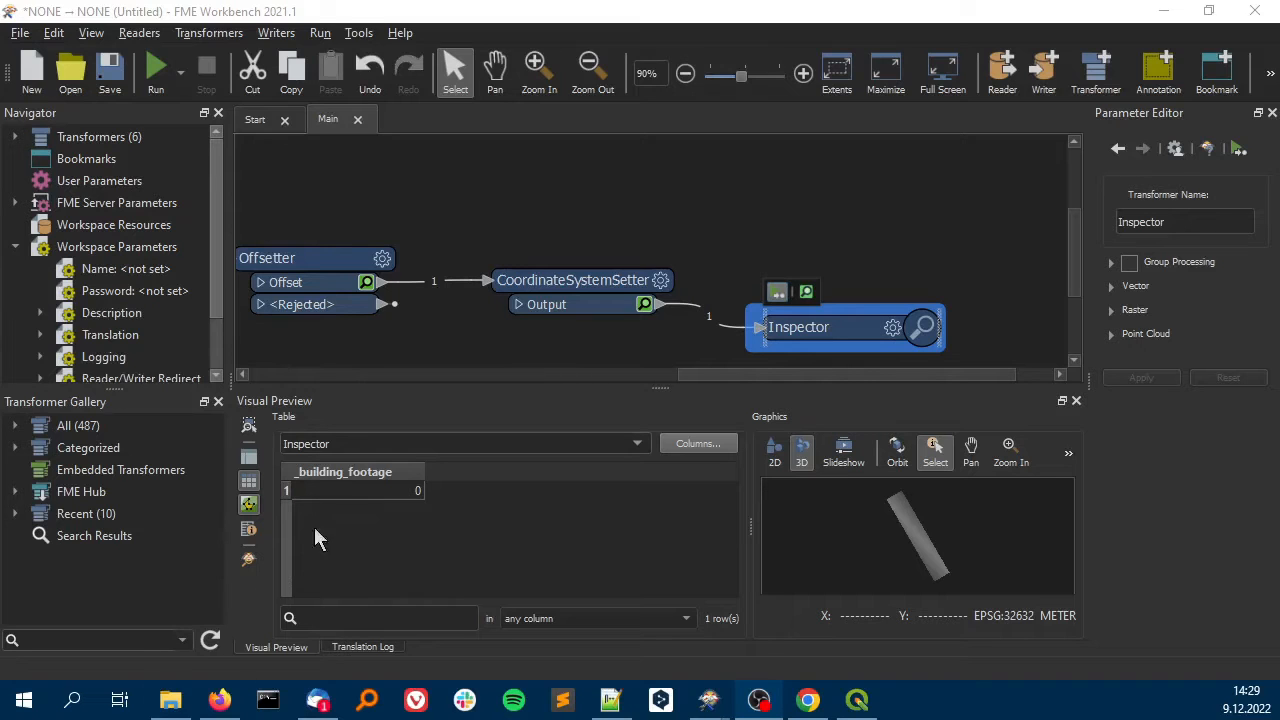
click(772, 455)
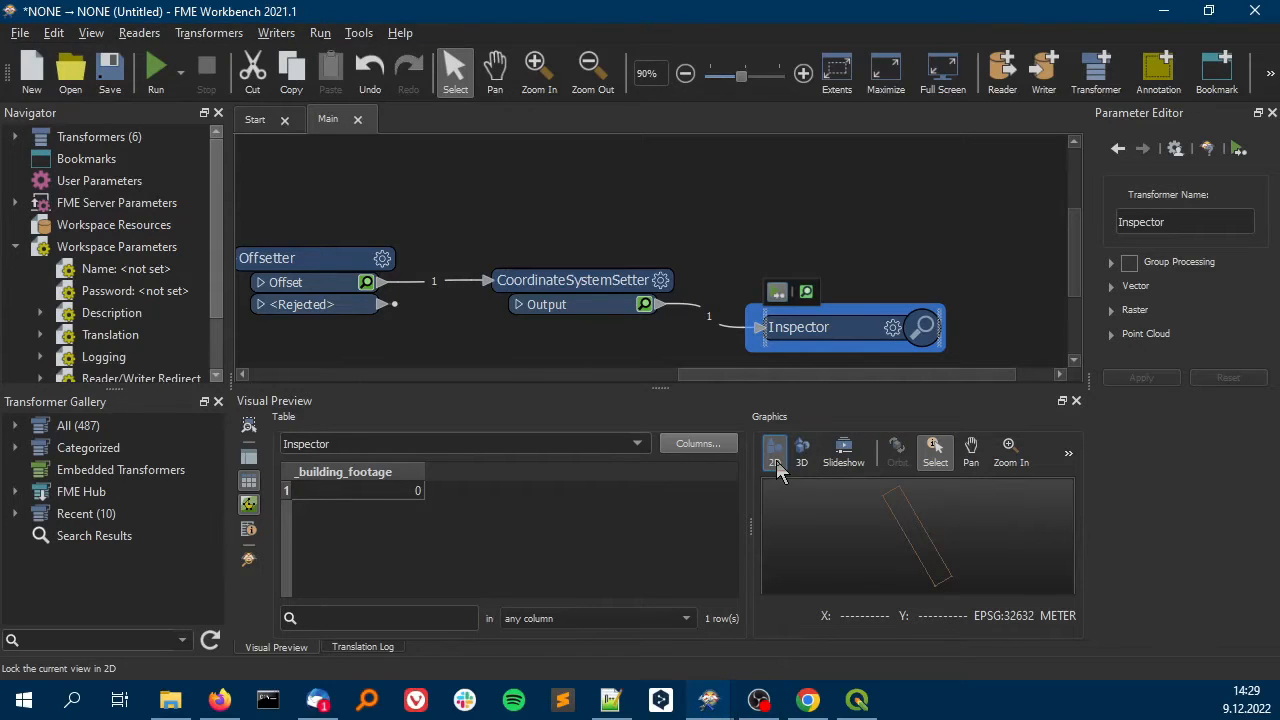
click(1069, 452)
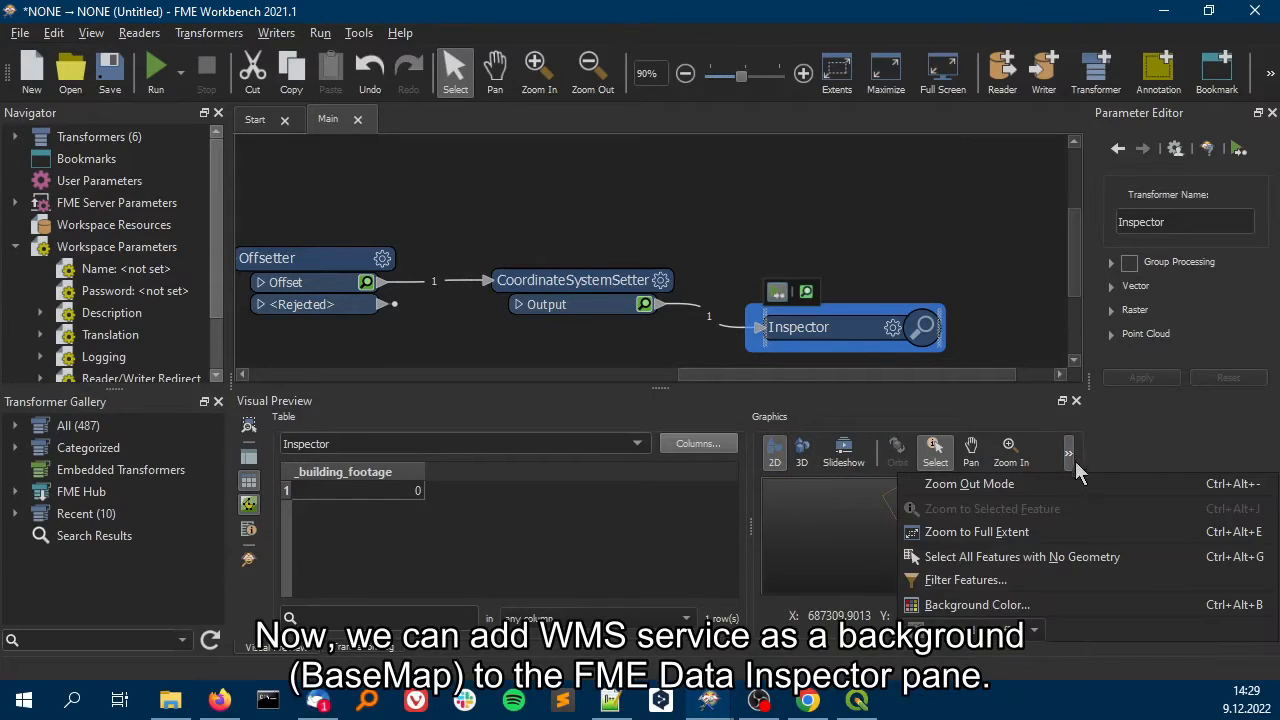
mouse_move(1026, 638)
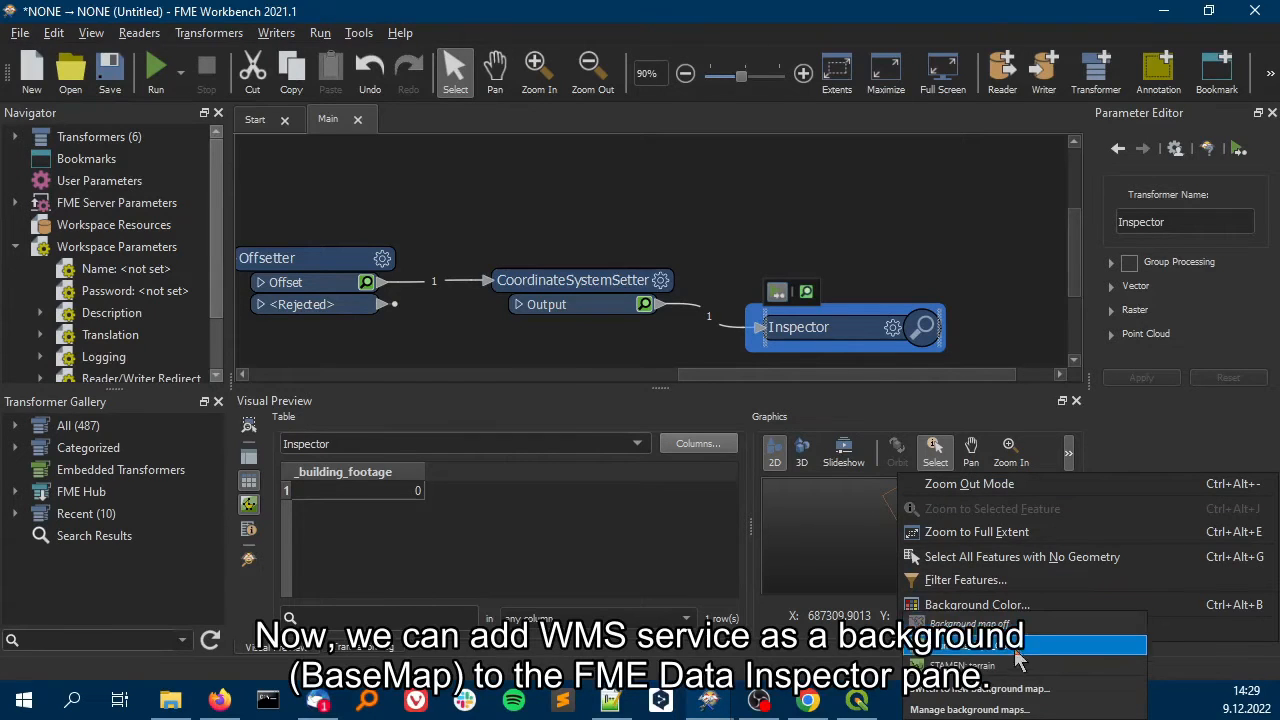
click(1045, 710)
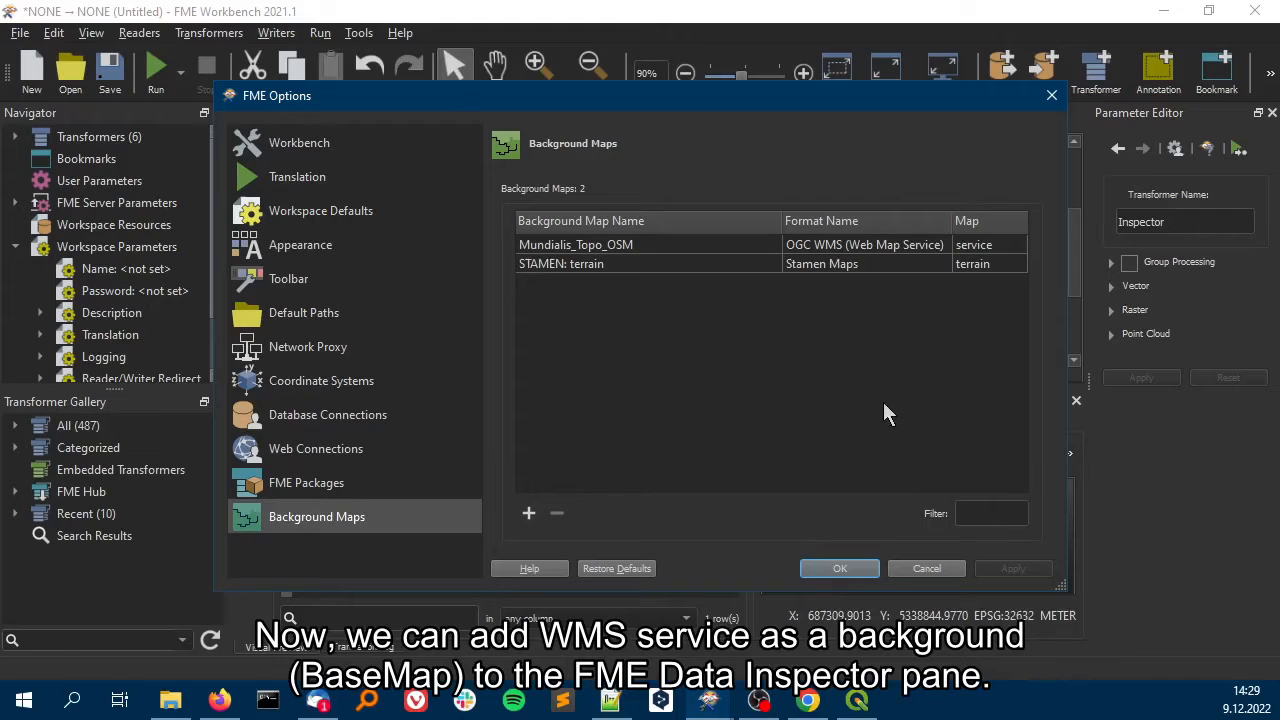
click(529, 514)
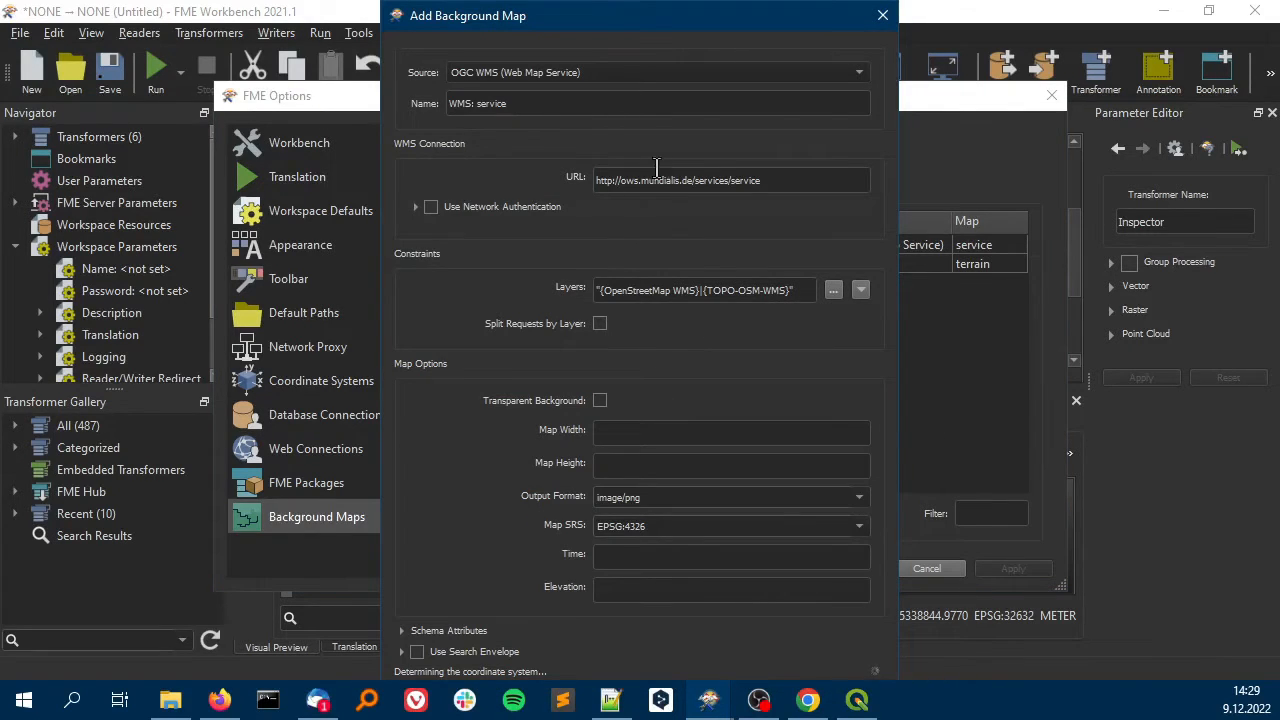
triple_click(748, 178)
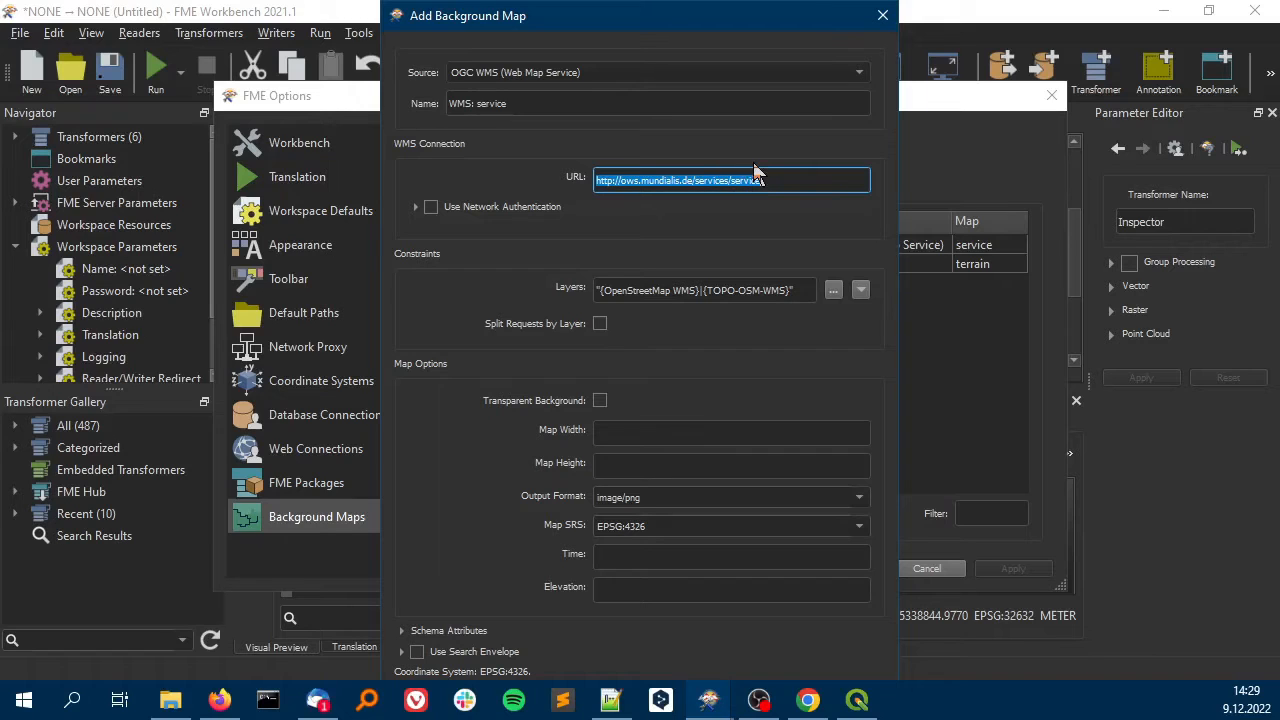
key(BackSpace)
text(https://geoservice.dlr.de/eoc/elevation/wms?VERSION=1.3.0)
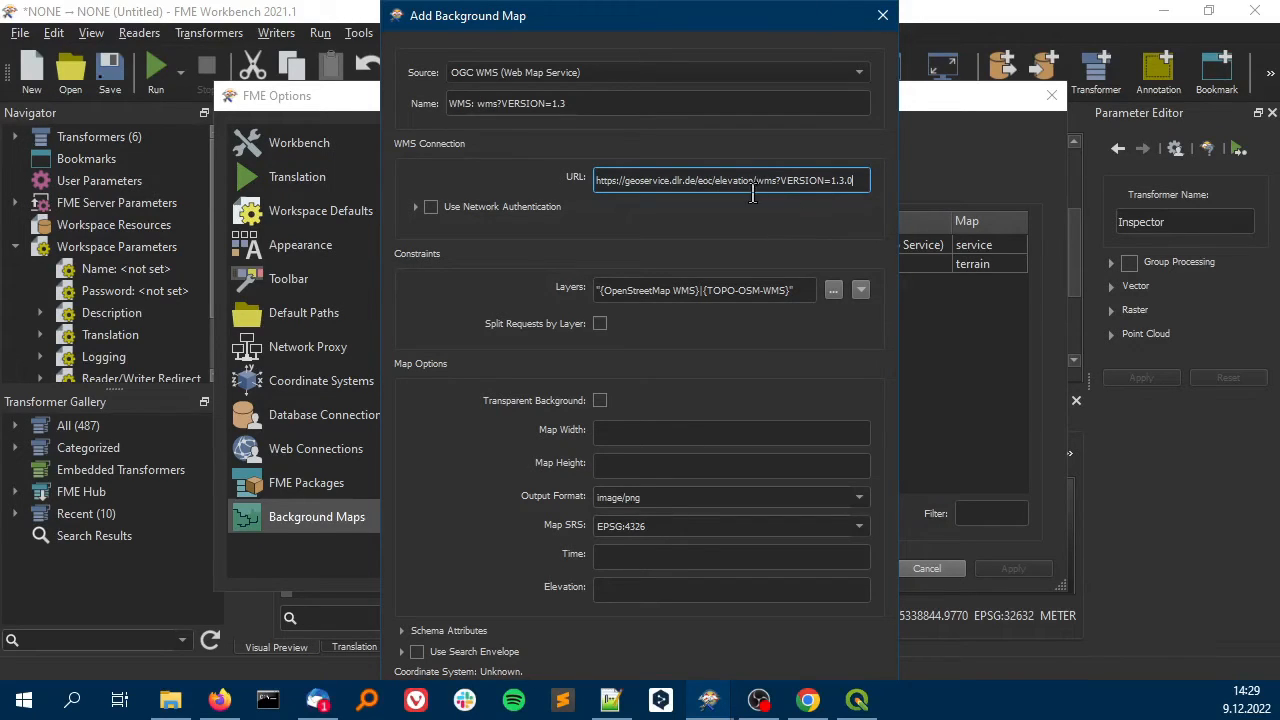
triple_click(590, 103)
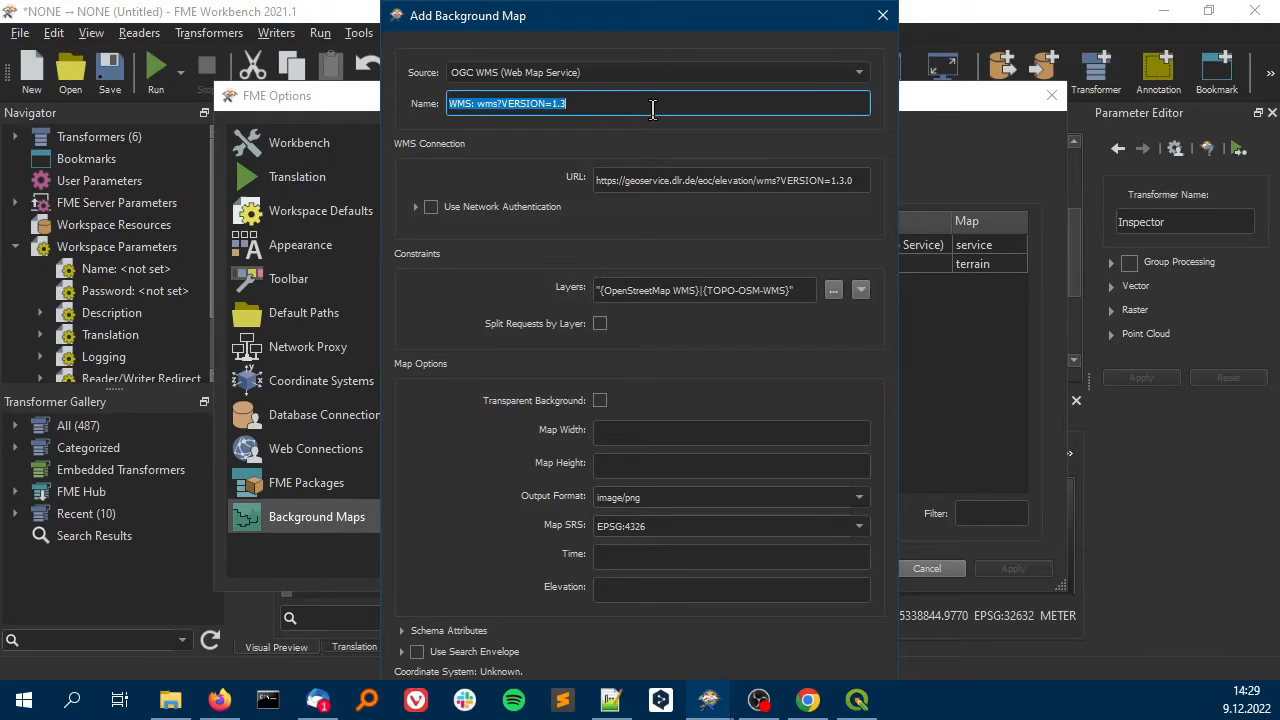
text(TANDEM-X-Hillshade)
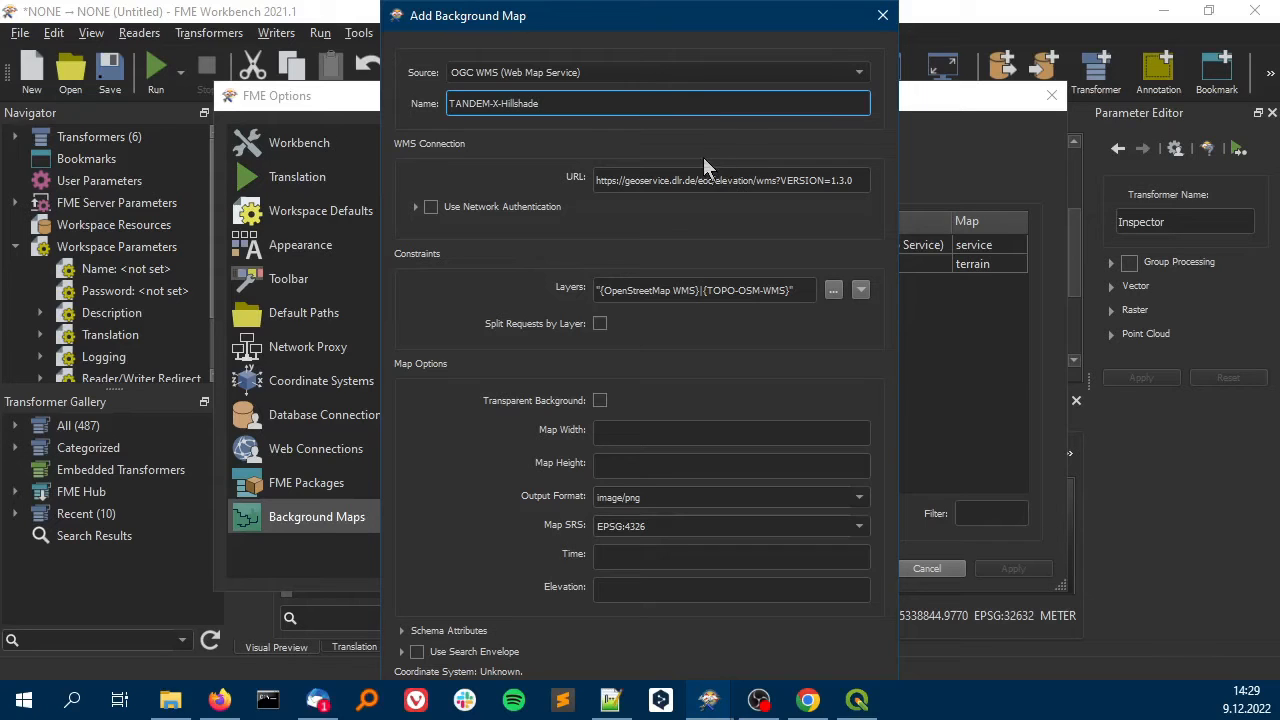
Choose the srtm_x-sar_hillshade_mosaic layer under srtm_x-sar_mosaic of the EOC Elevation Map Service for the background map
click(831, 290)
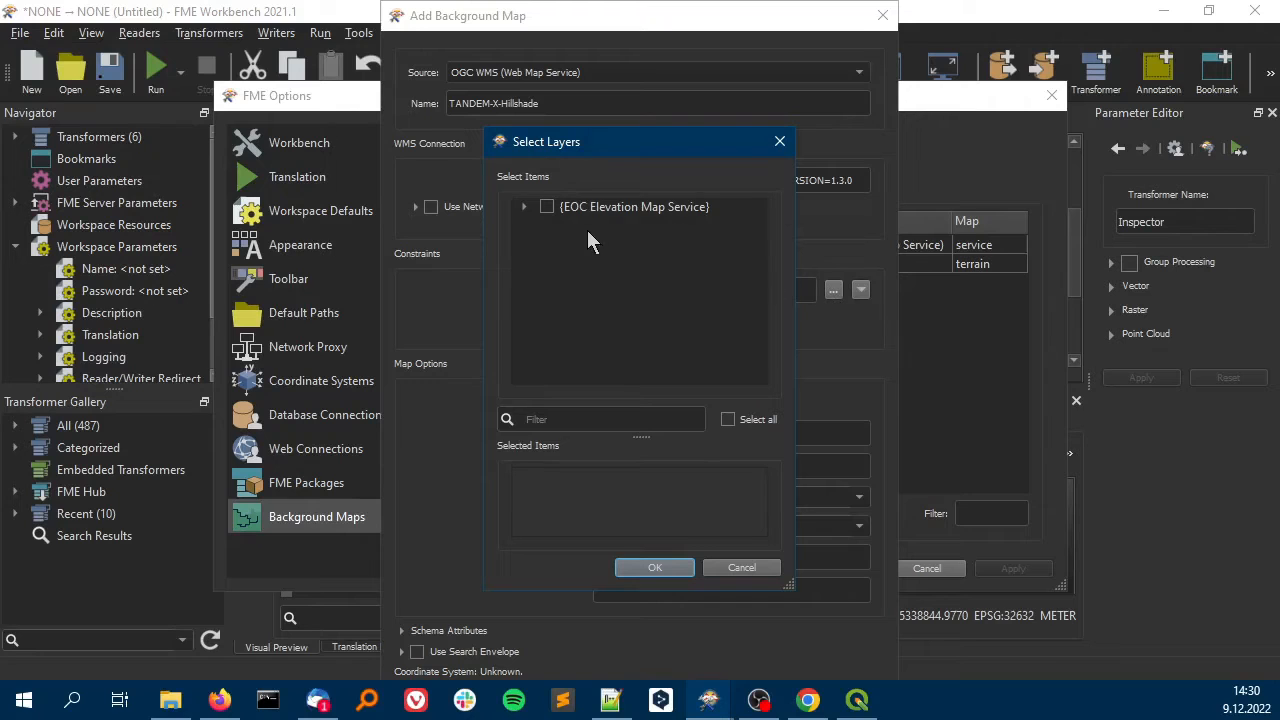
click(524, 206)
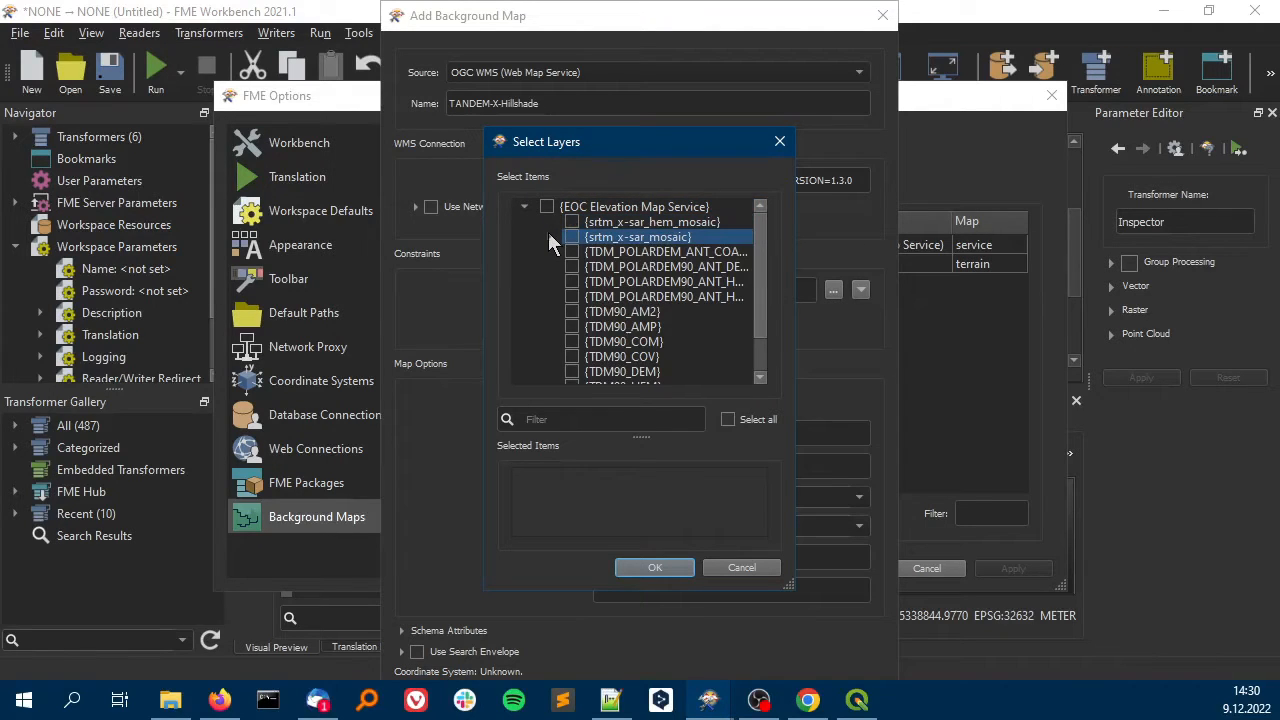
click(549, 236)
click(597, 267)
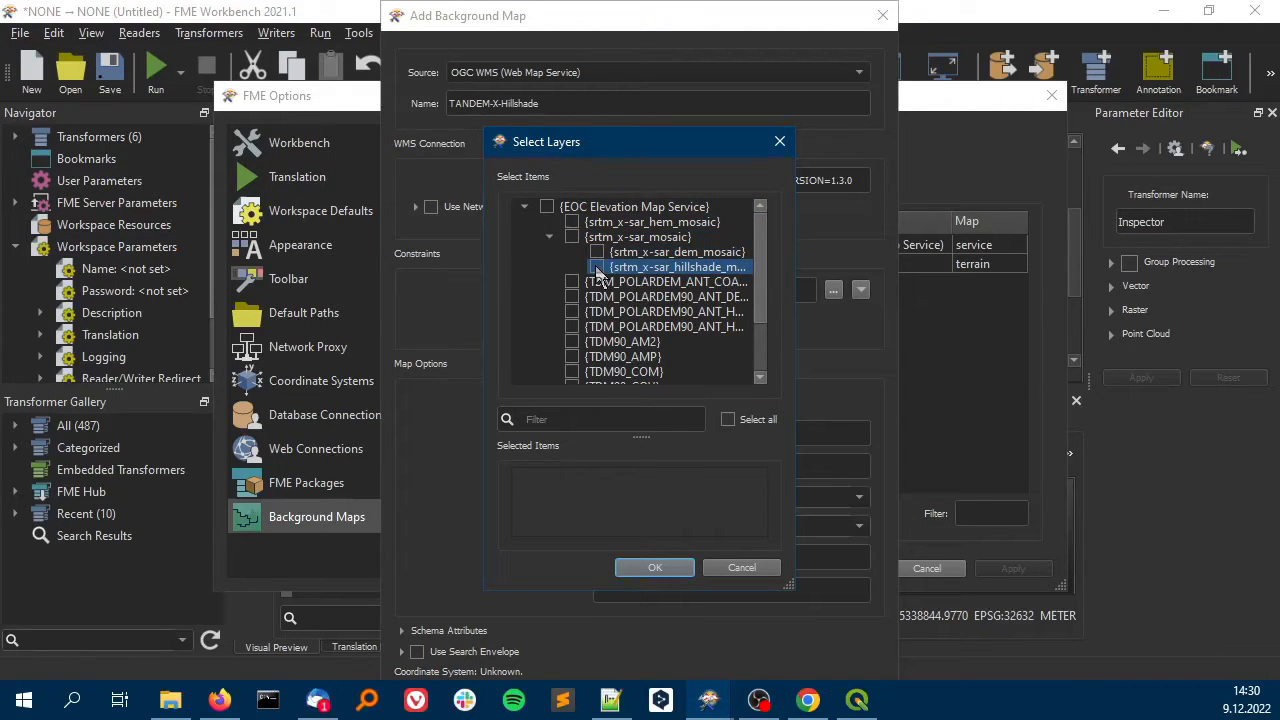
click(655, 567)
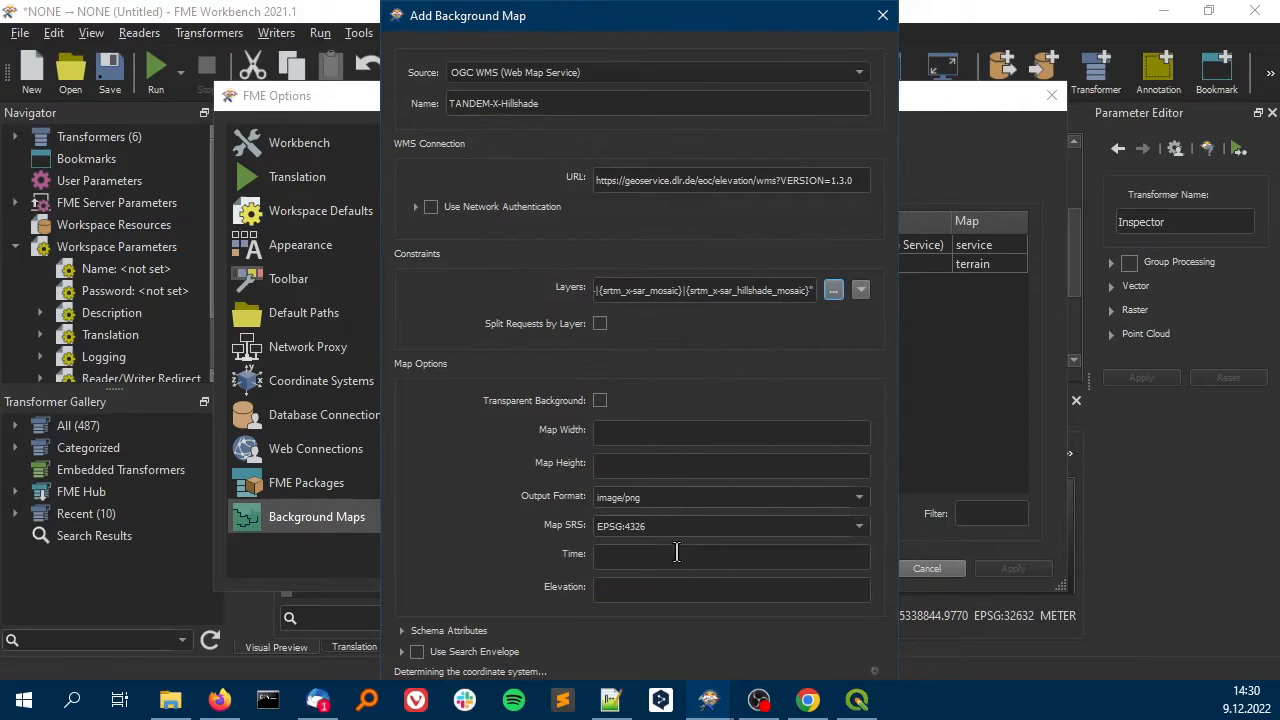
Set the background map's SRS to EPSG:32632 and save it to the background map list
click(861, 525)
click(683, 645)
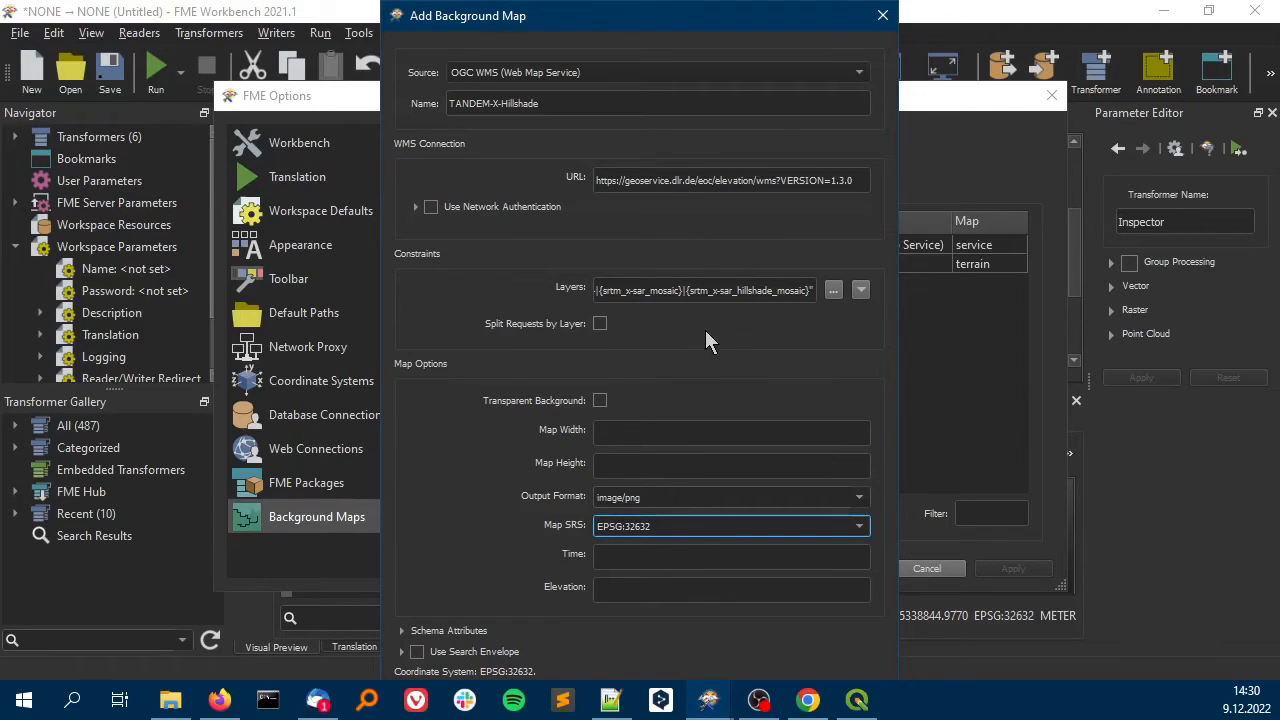
key(Return)
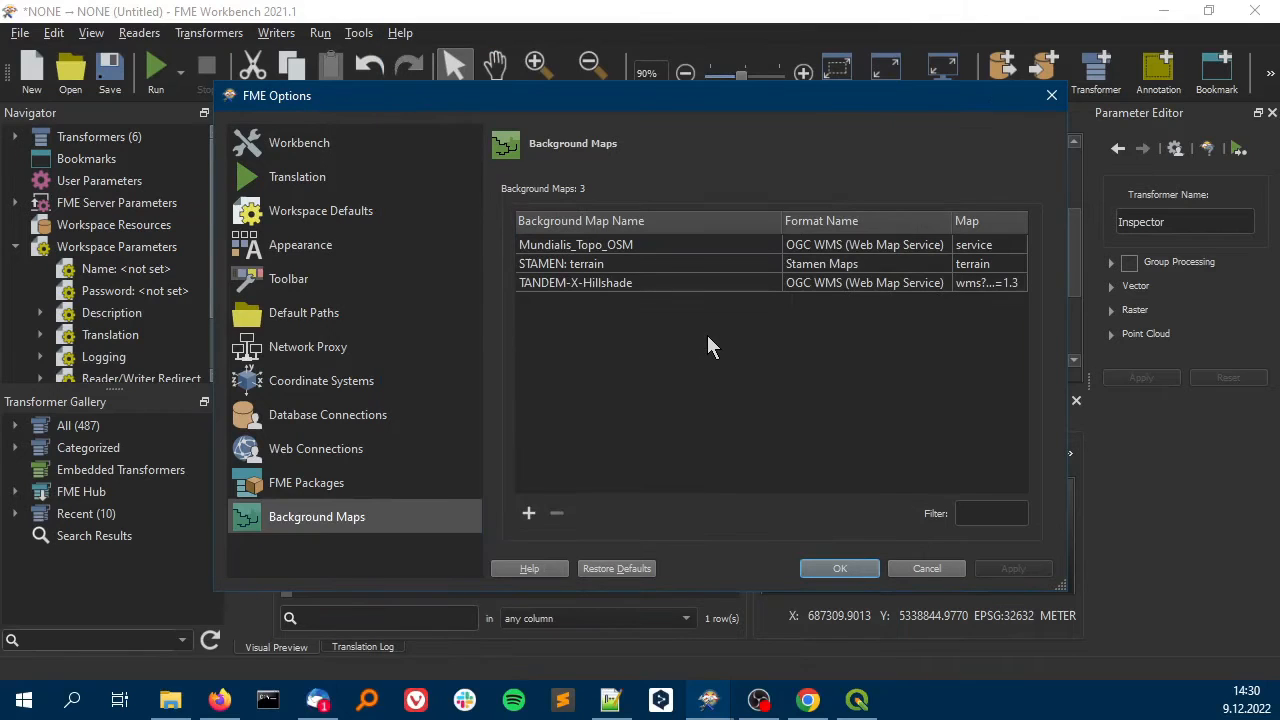
click(845, 568)
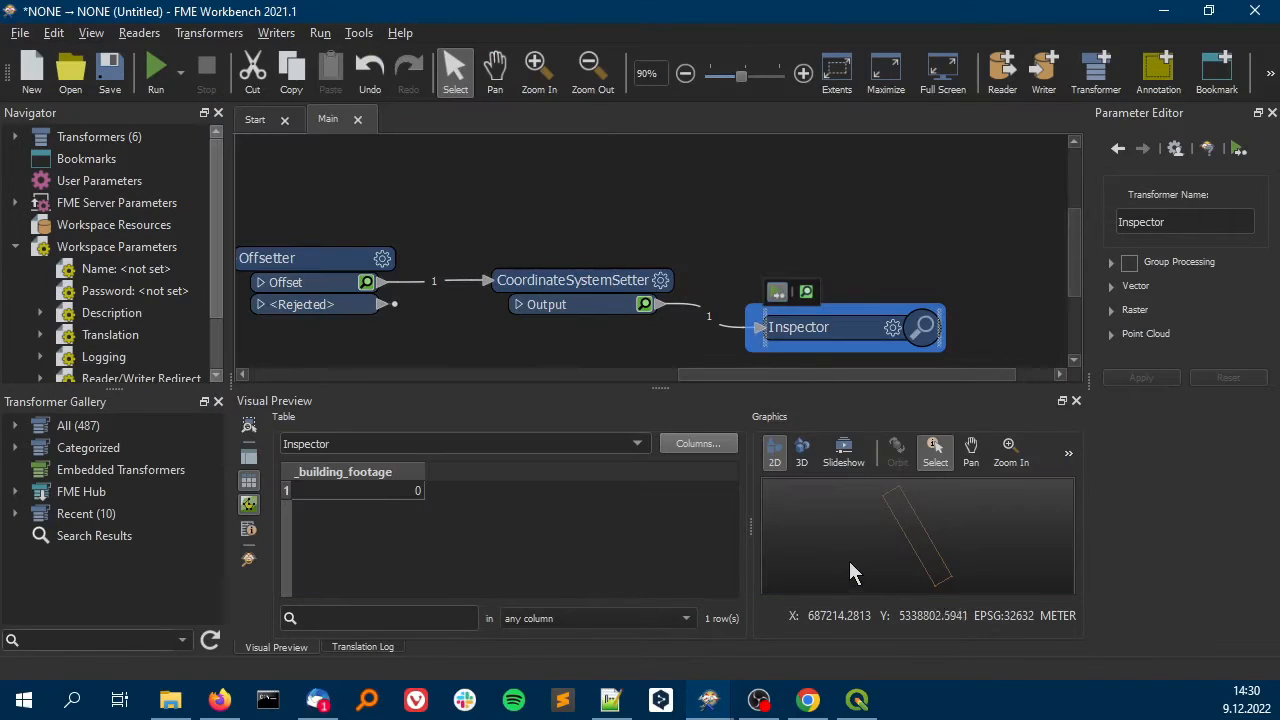
Show the TANDEM-X-Hillshade background map behind the building in the 2D graphics preview
click(1069, 458)
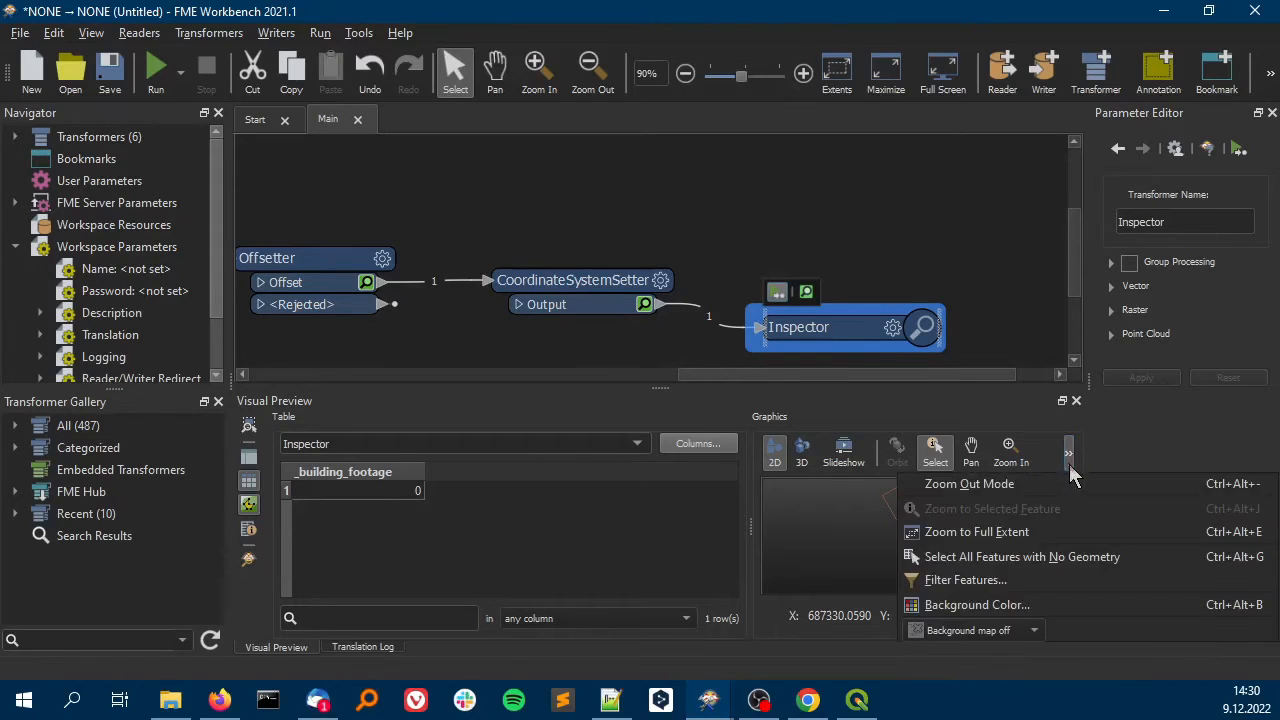
click(1031, 631)
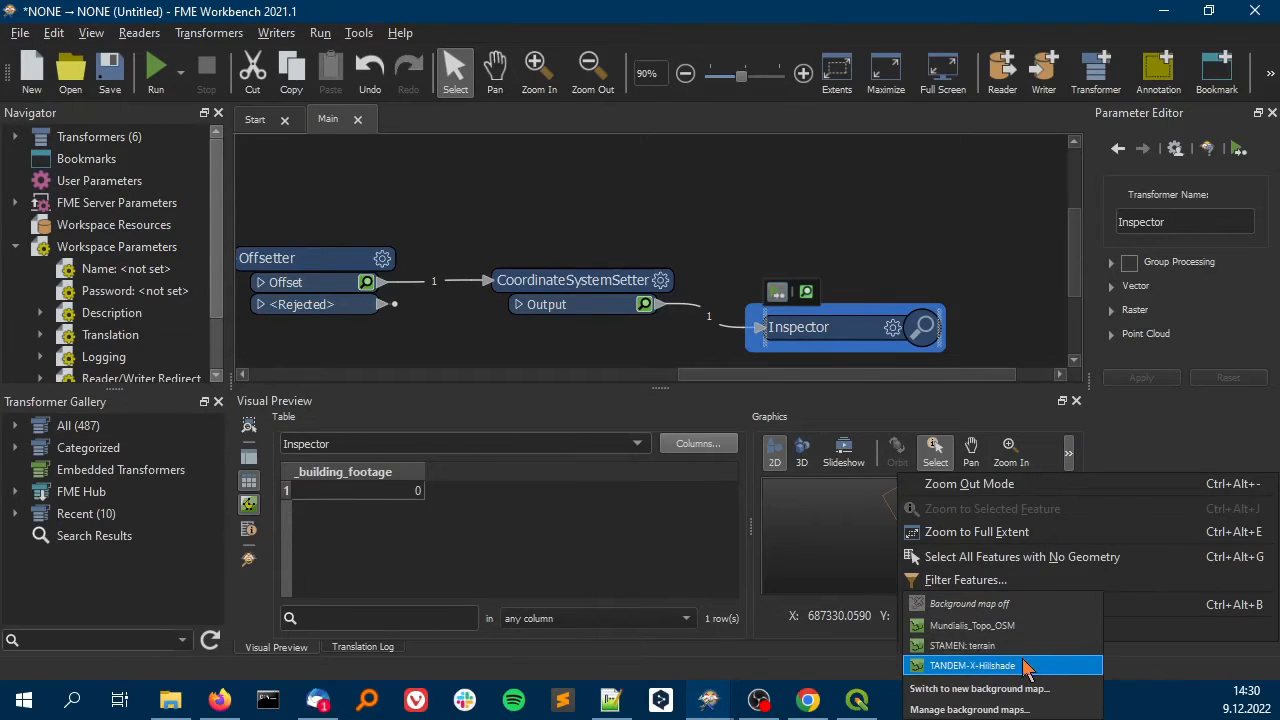
click(1023, 660)
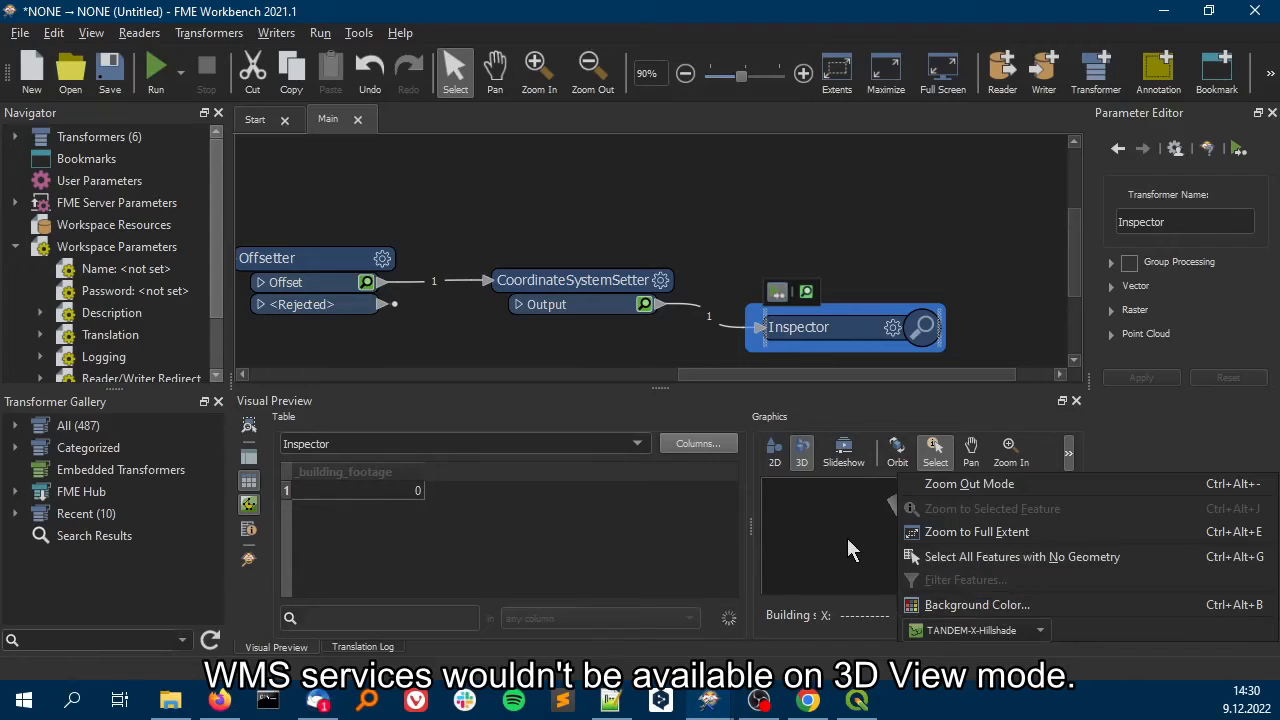
click(774, 452)
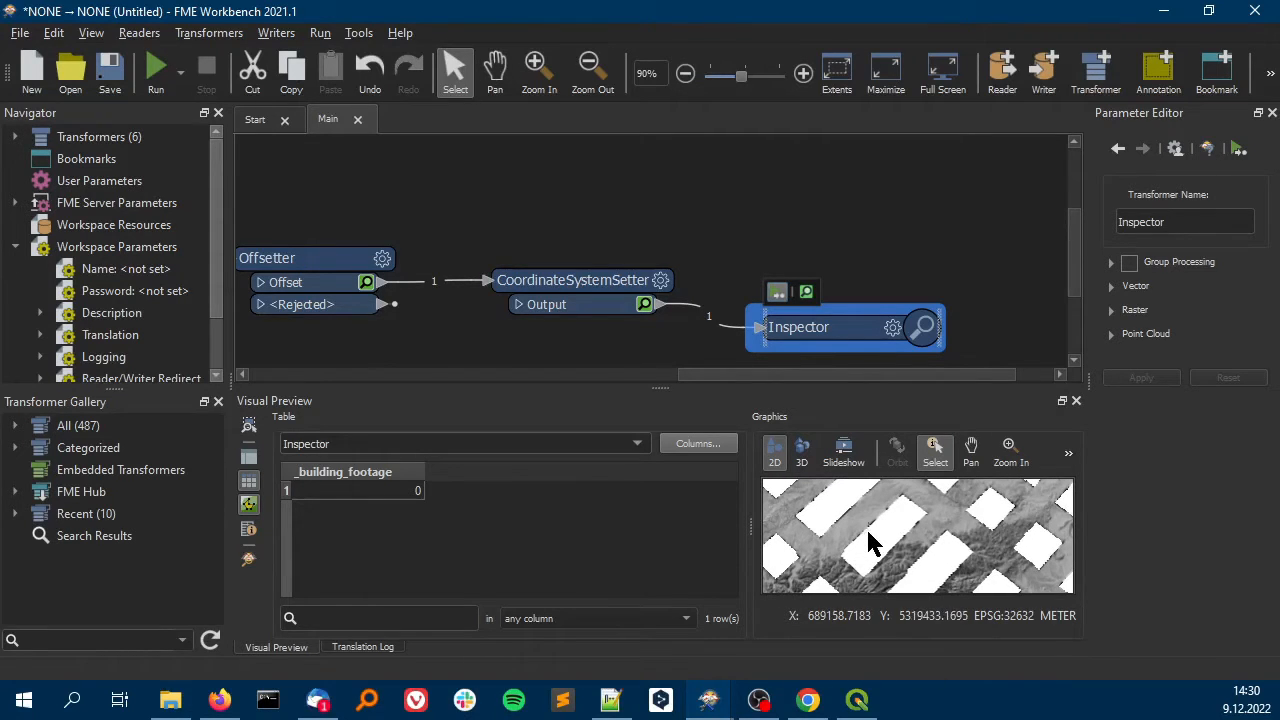
drag(866, 573, 902, 542)
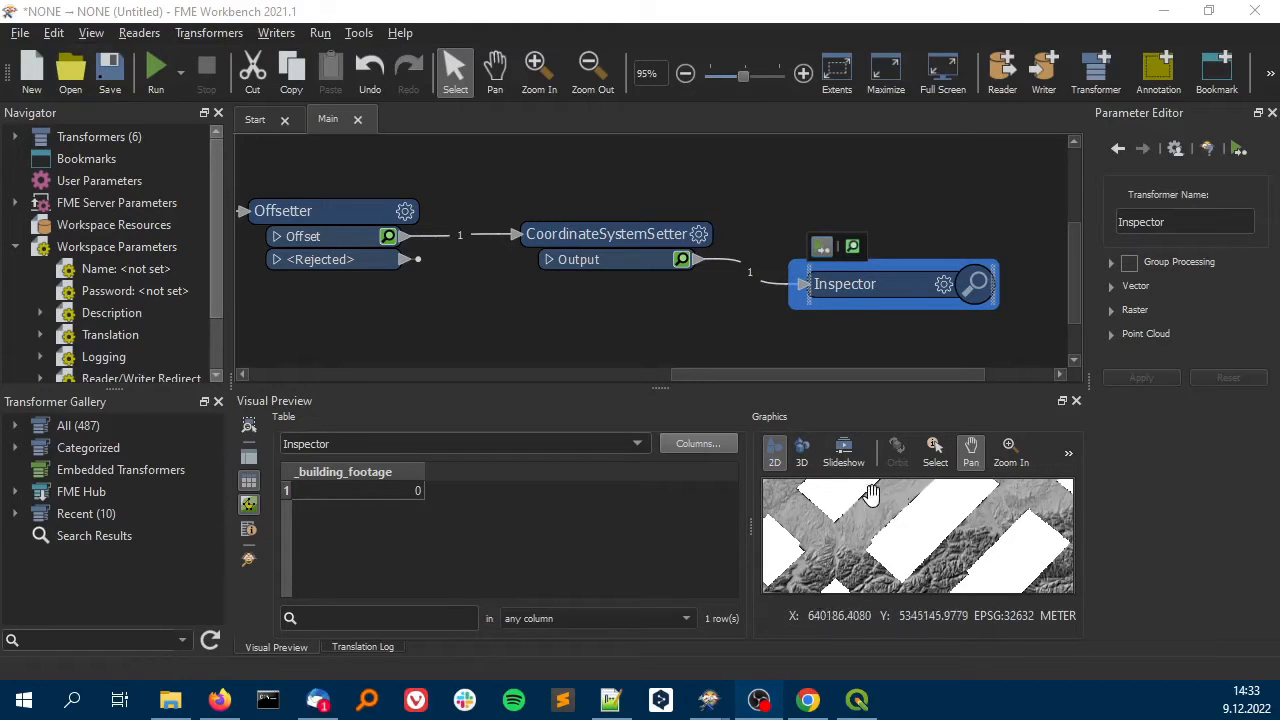
Select the building's record in the preview table and zoom the graphics view to the selected feature
click(398, 488)
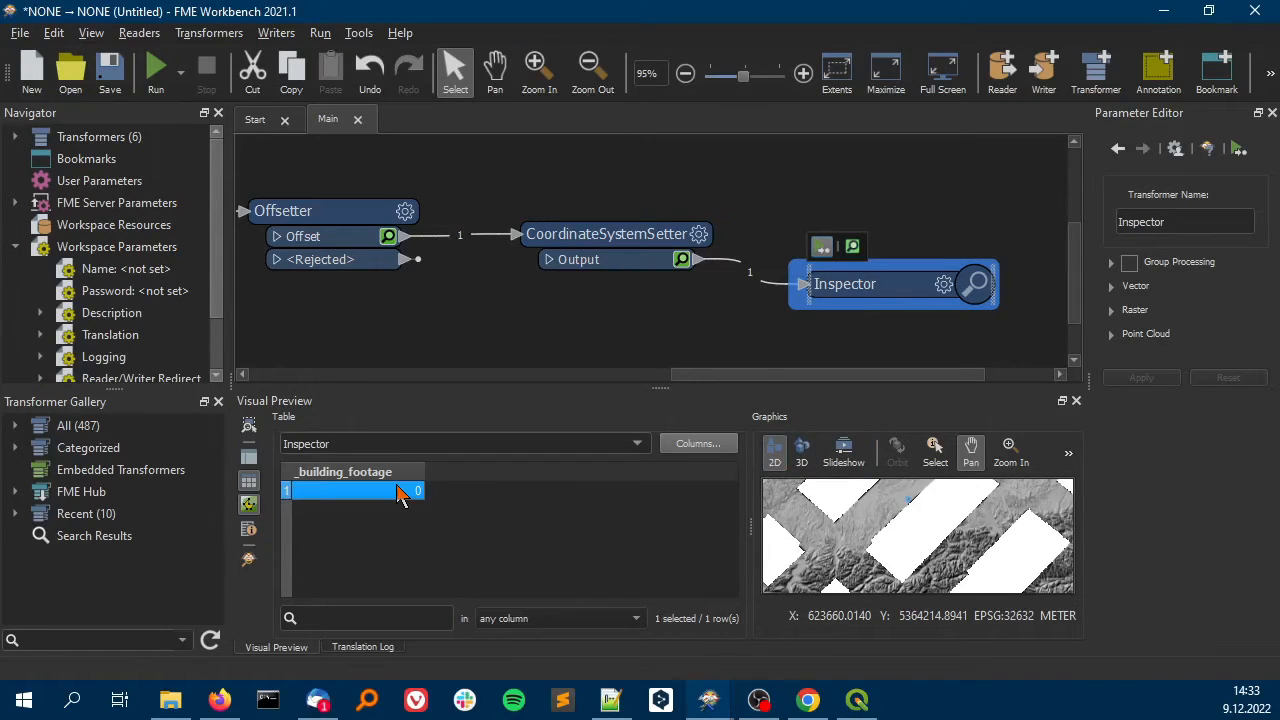
click(935, 452)
click(1068, 453)
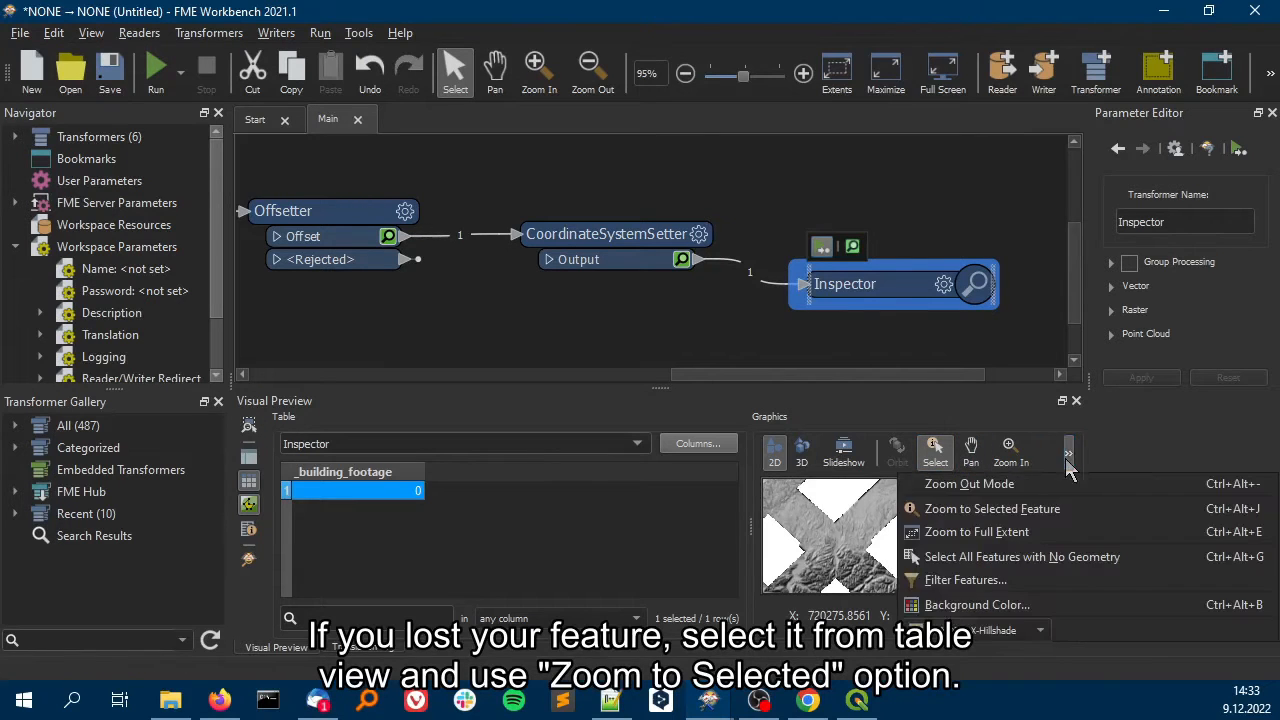
click(1060, 463)
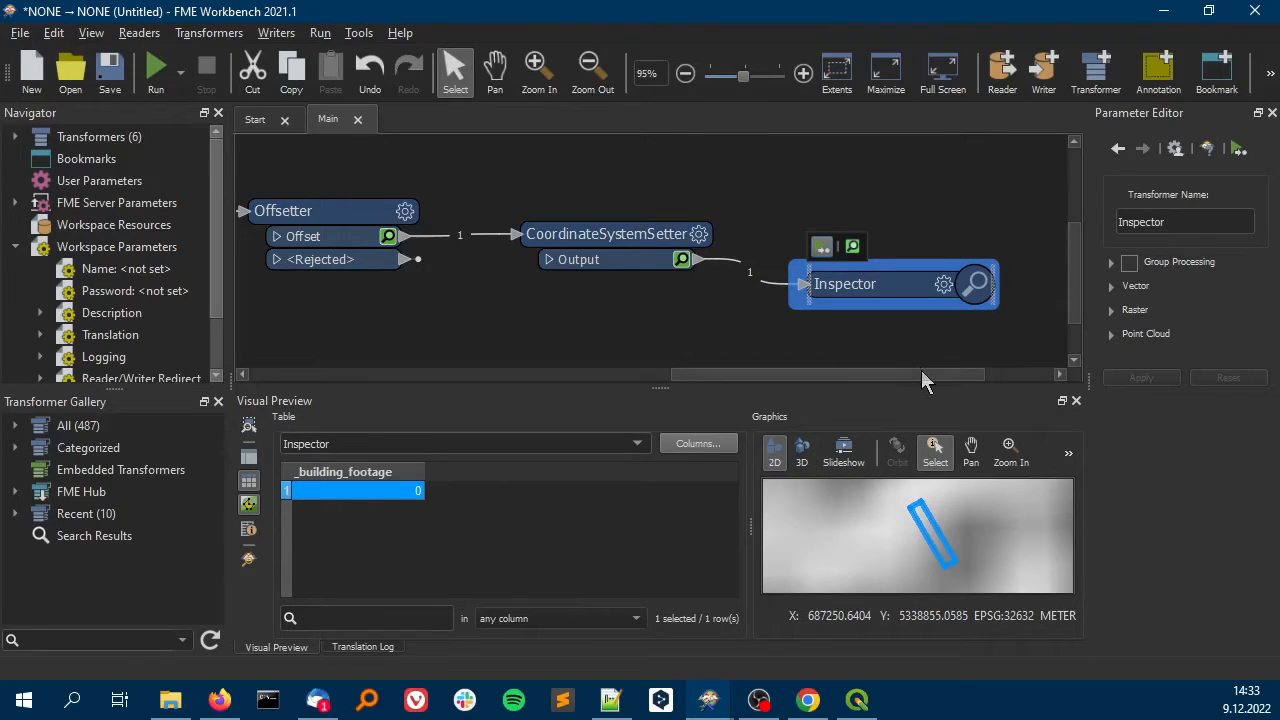
Add a second Creator transformer in the empty canvas area below the existing transformer chain and open its parameters
drag(873, 375, 571, 347)
scroll(536, 301, down, 4)
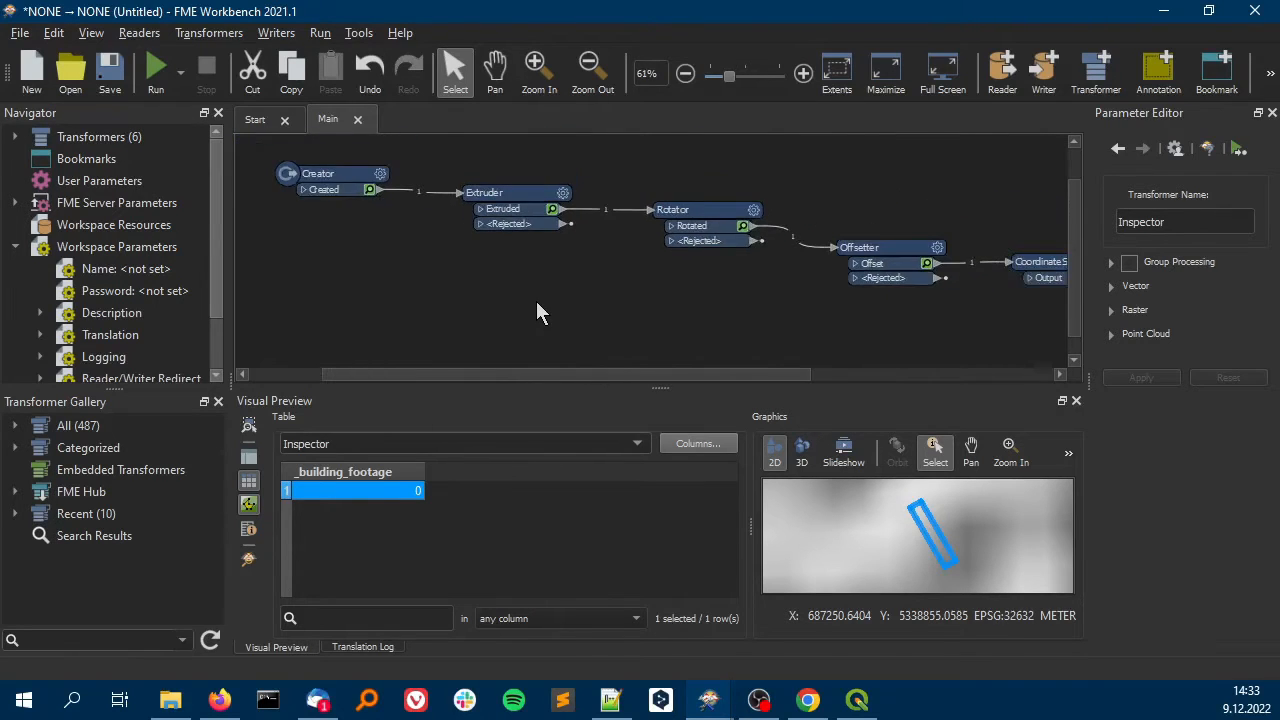
scroll(590, 280, down, 2)
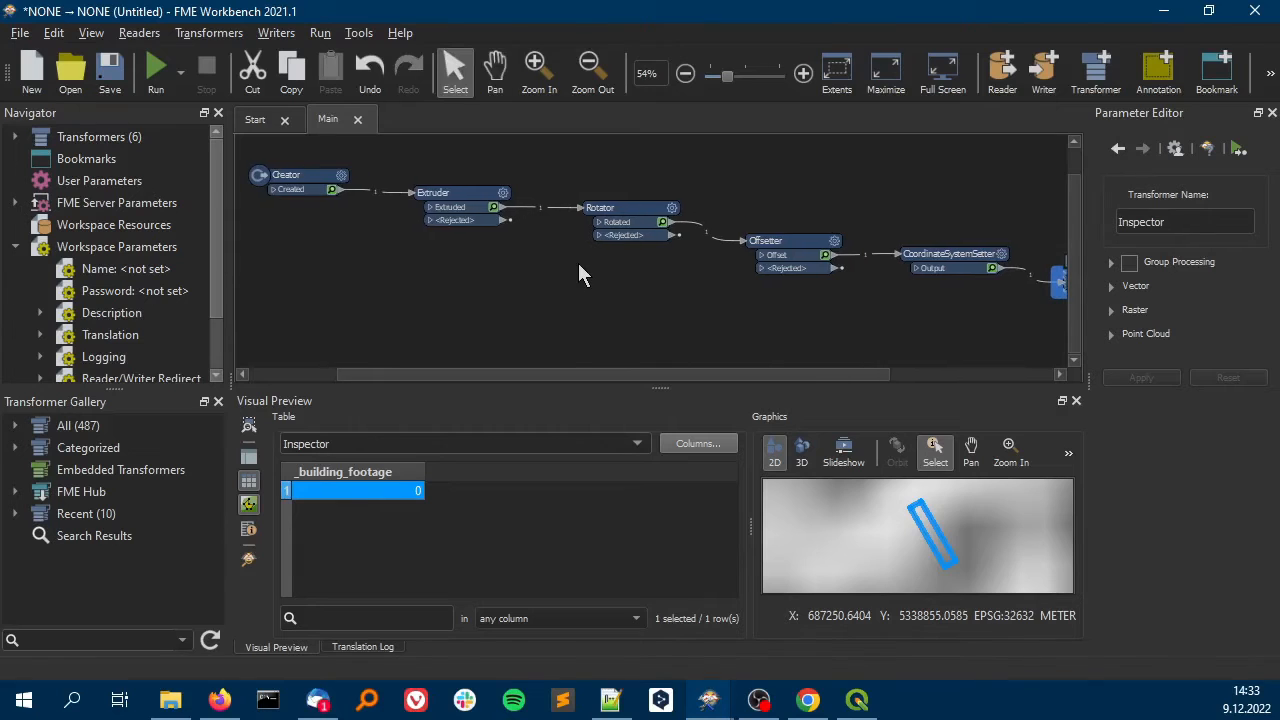
drag(590, 280, 575, 275)
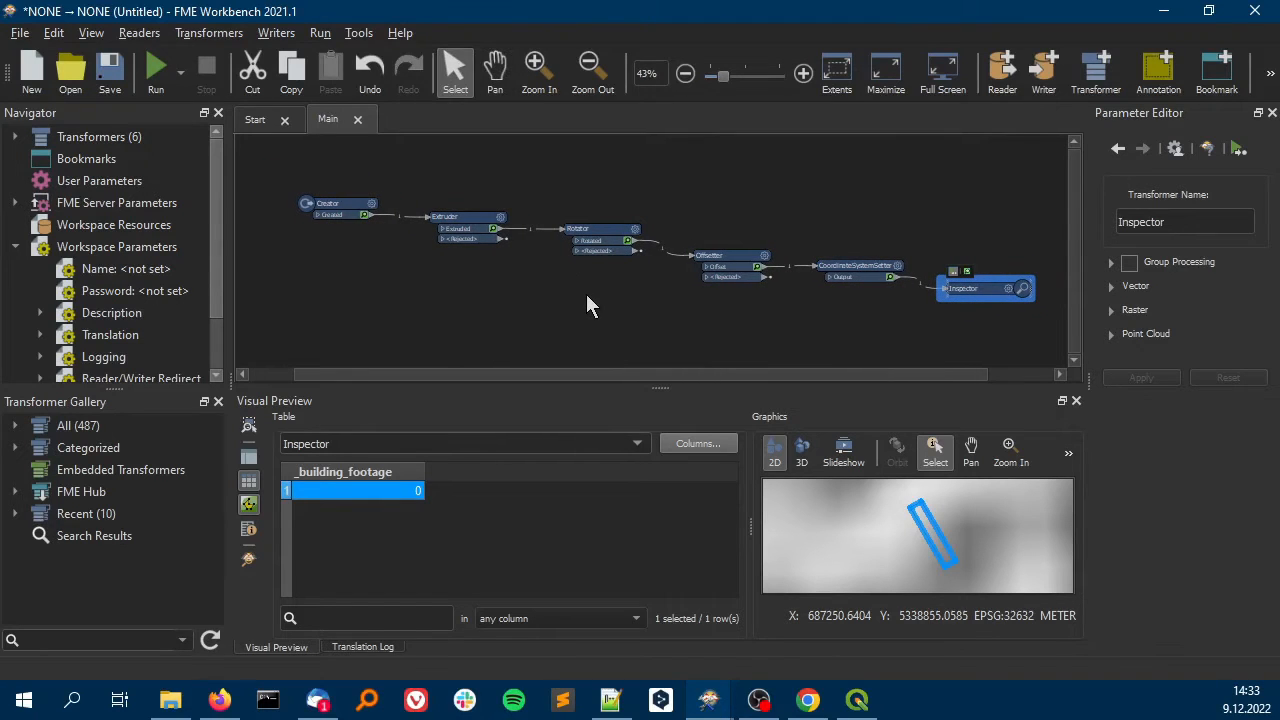
click(586, 289)
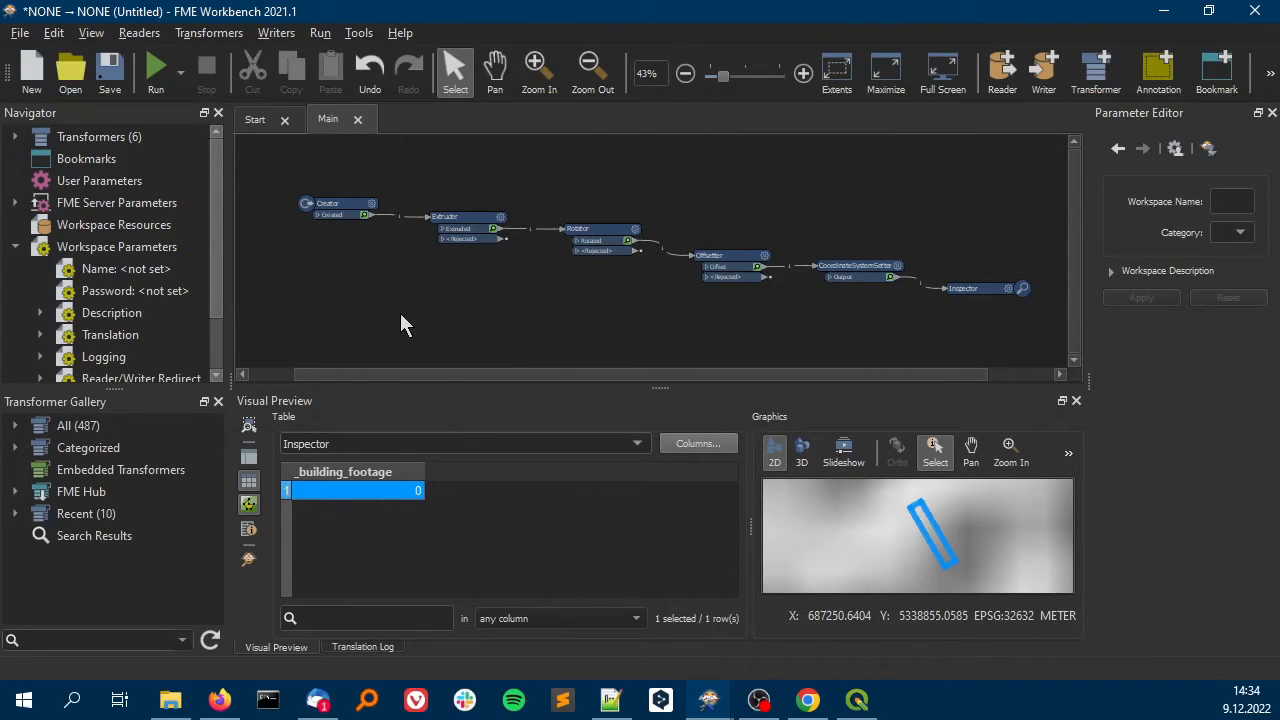
scroll(359, 342, up, 2)
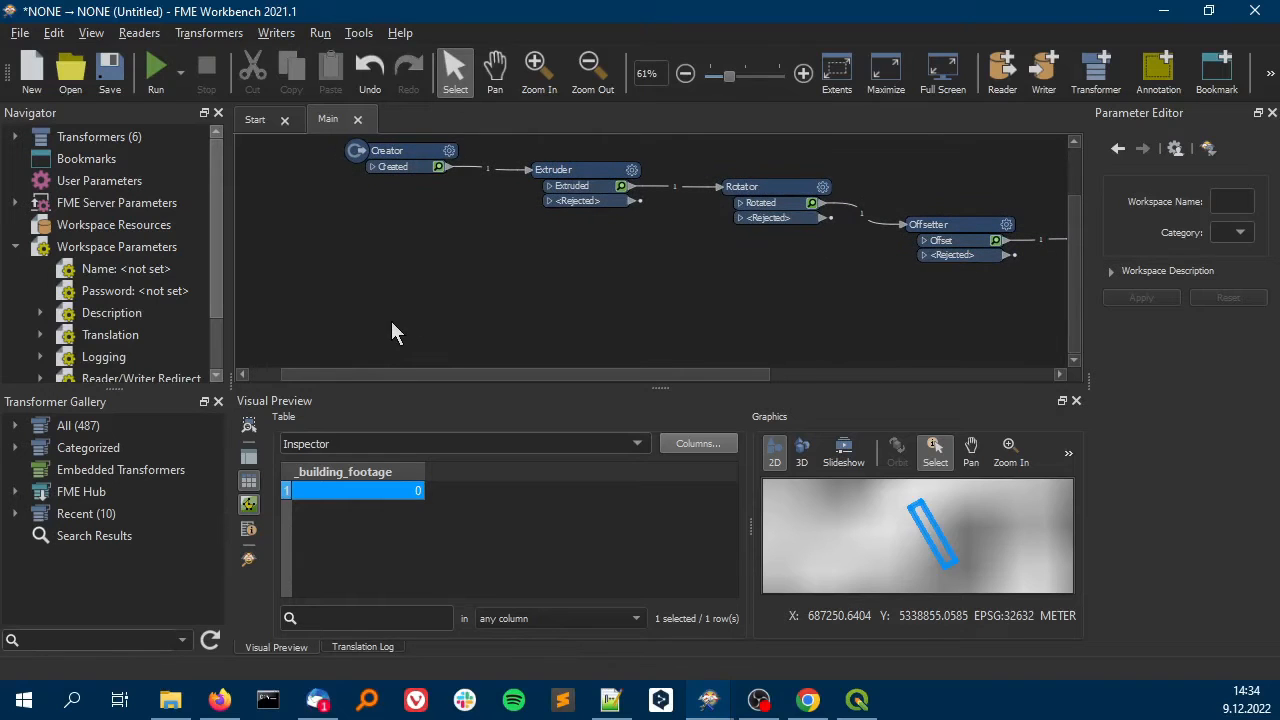
drag(391, 333, 426, 341)
scroll(426, 331, up, 2)
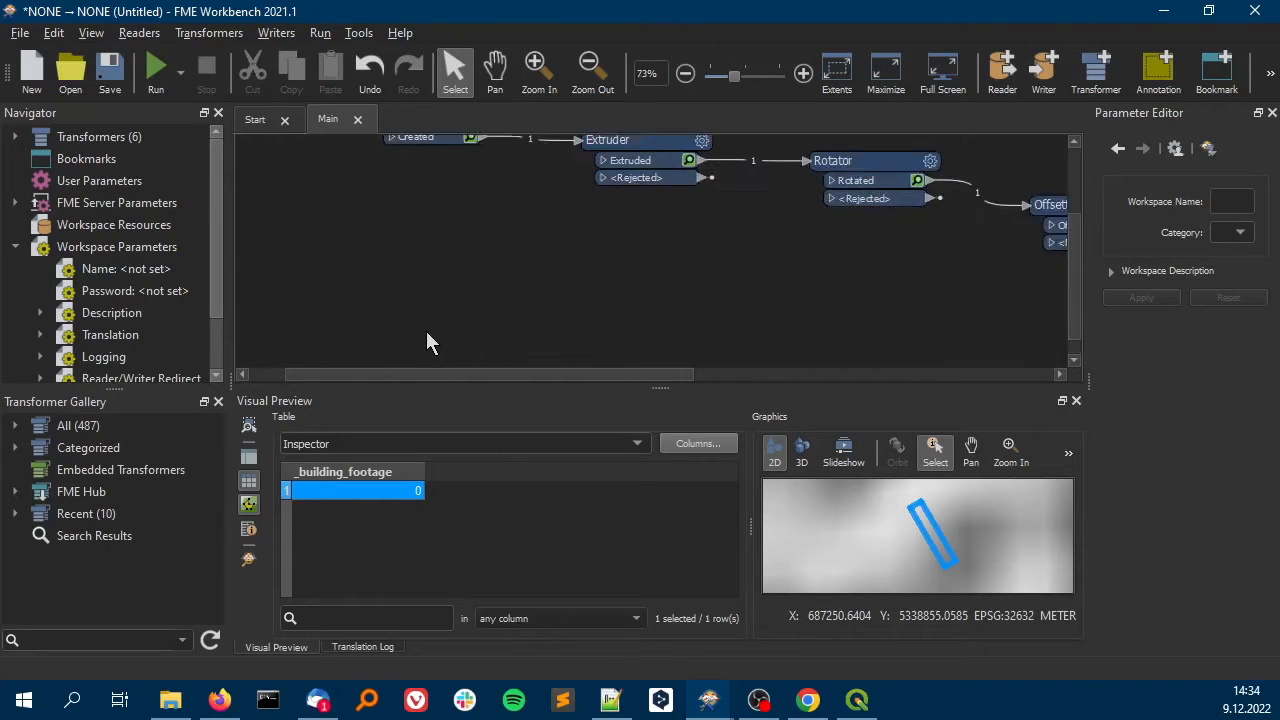
text(cre)
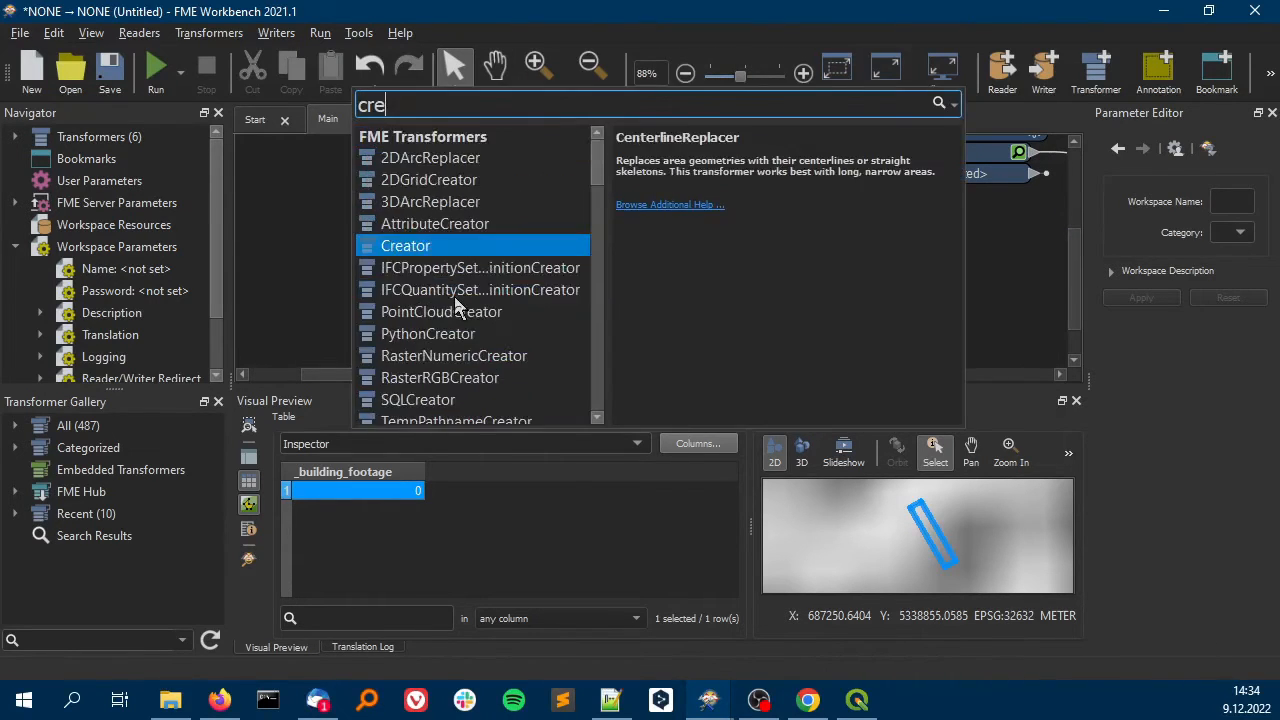
text(a)
key(Return)
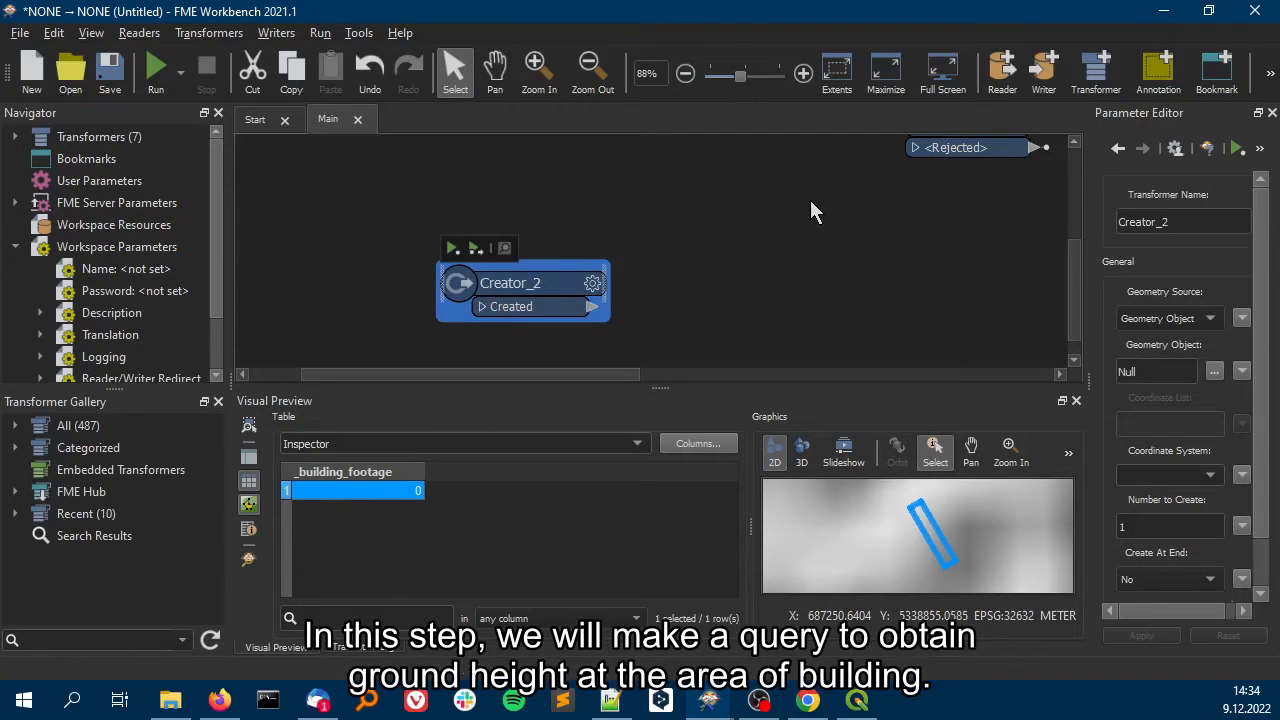
click(593, 284)
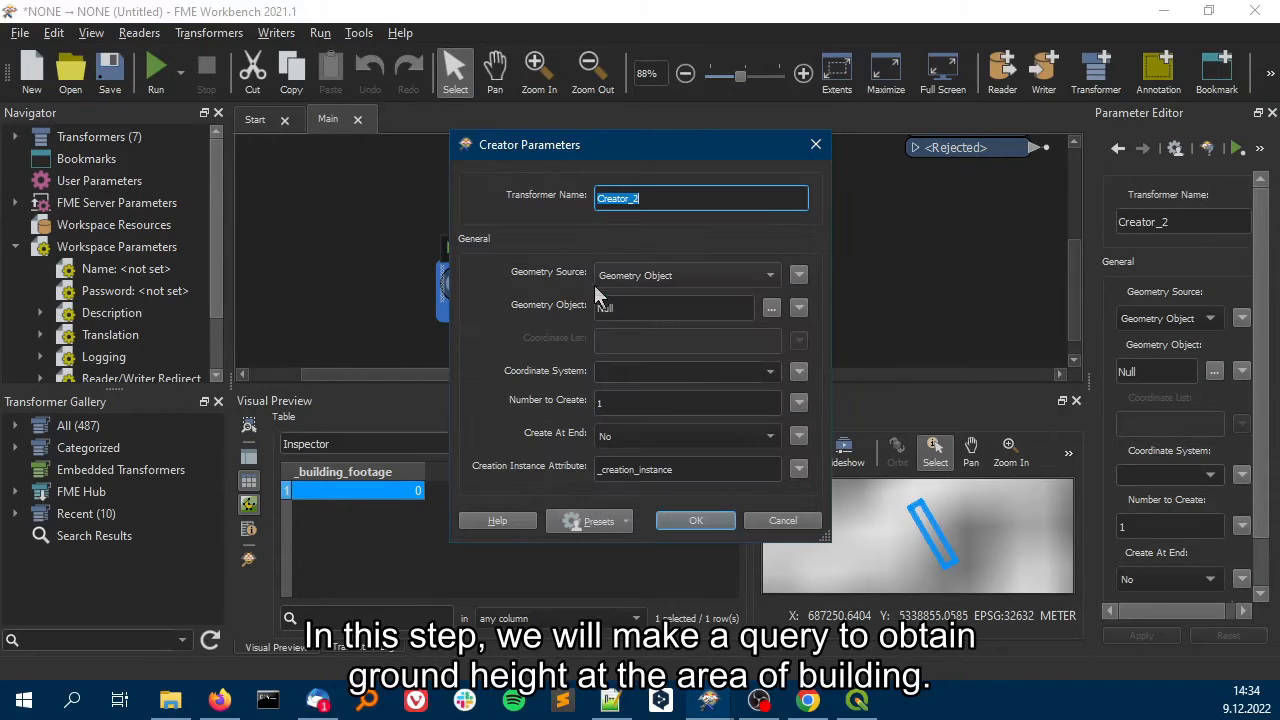
Make the new Creator's geometry object a Point and give it the Move X value from the Notepad++ notes, 687230.992, as its X coordinate
click(771, 308)
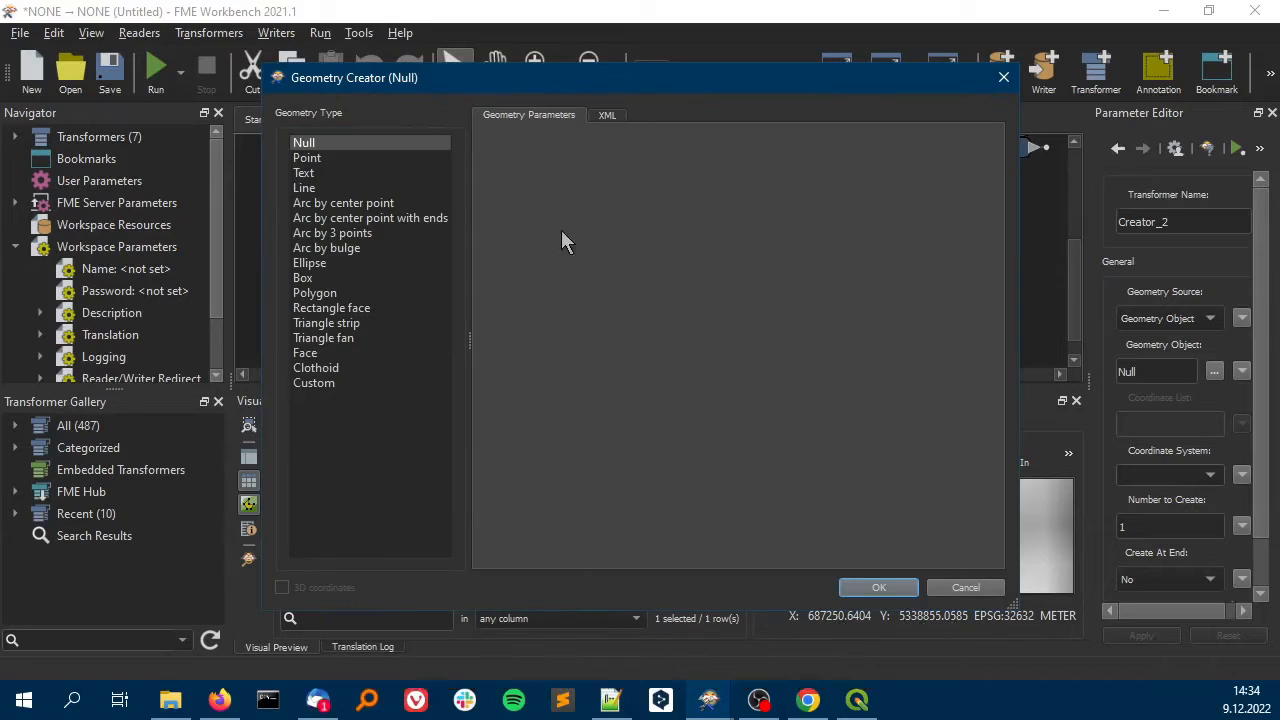
click(342, 158)
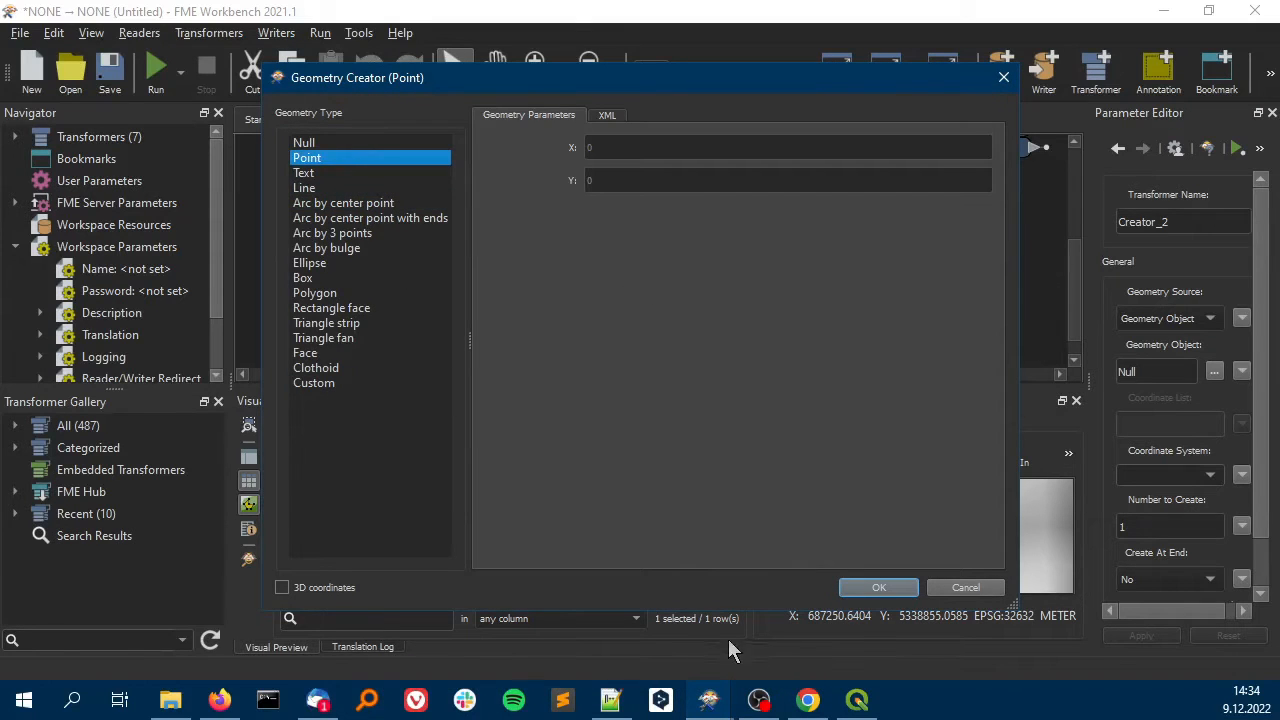
click(610, 700)
drag(705, 221, 567, 228)
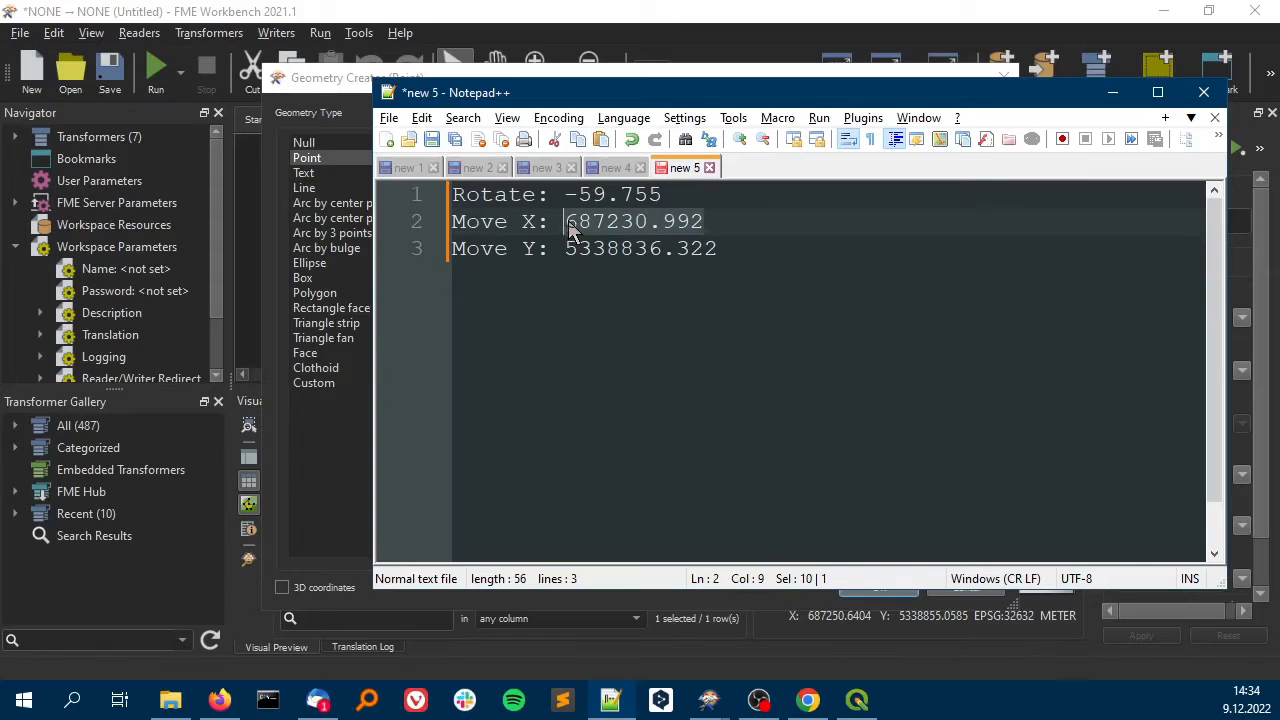
click(1112, 92)
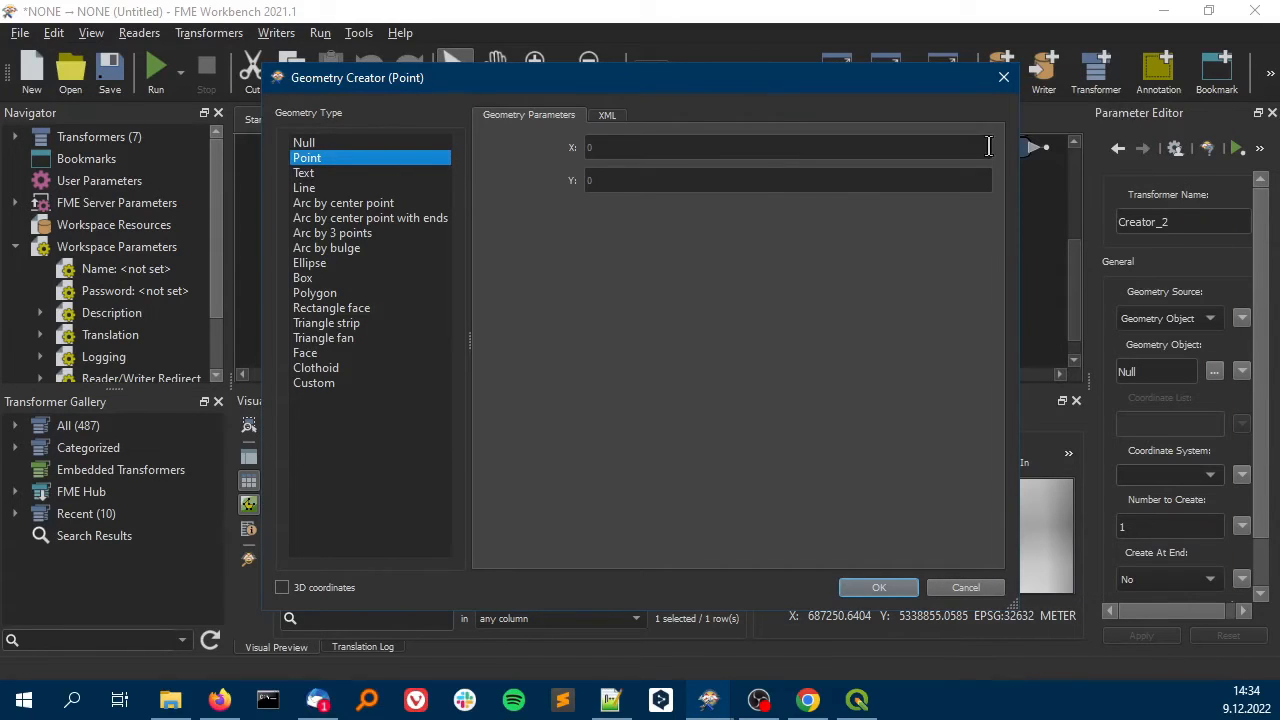
click(661, 150)
text(687230.992)
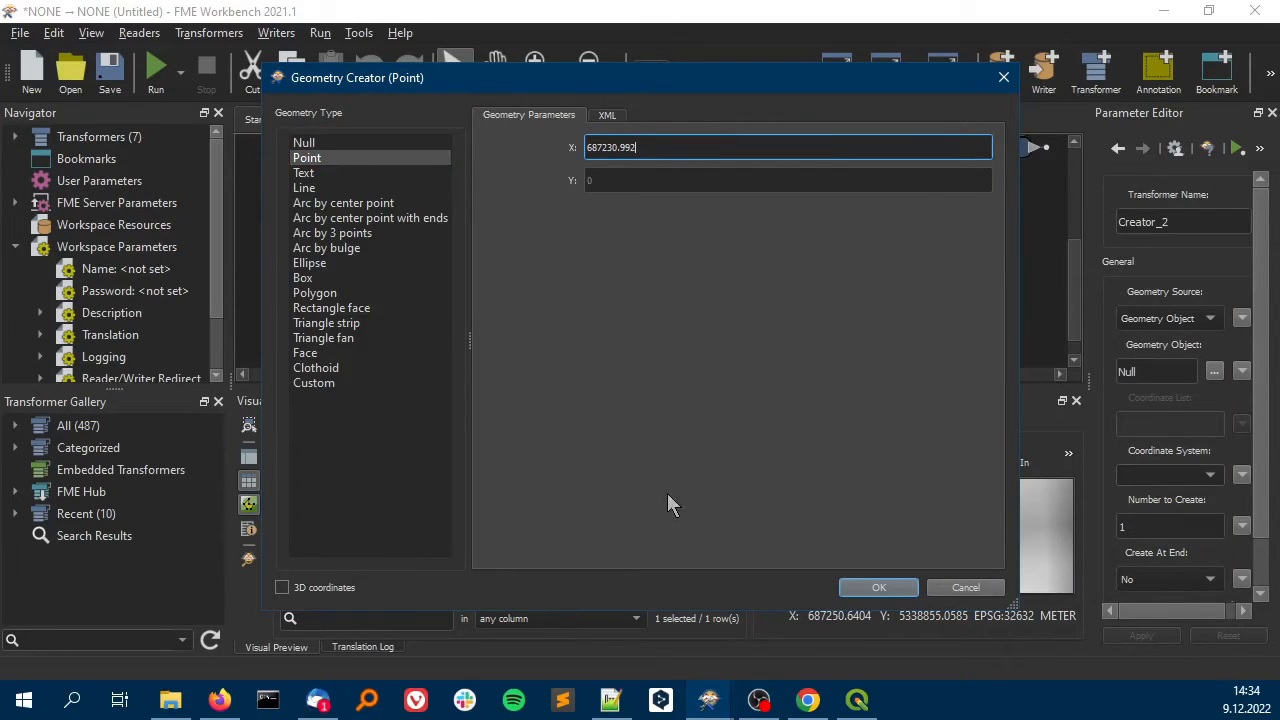
Set the point's Y coordinate to the Move Y value from the Notepad++ notes, 5338836.322, and accept the geometry
click(610, 700)
drag(720, 254, 566, 250)
key(ctrl+c)
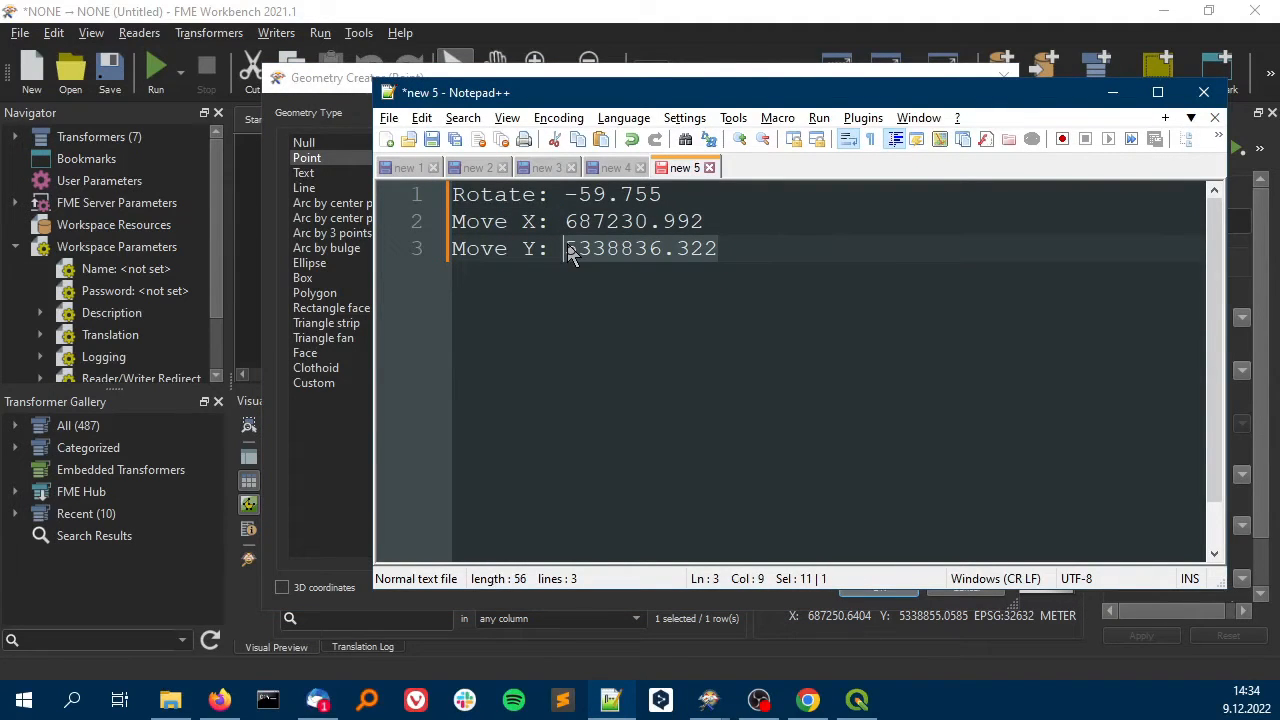
click(1112, 92)
click(649, 180)
key(ctrl+v)
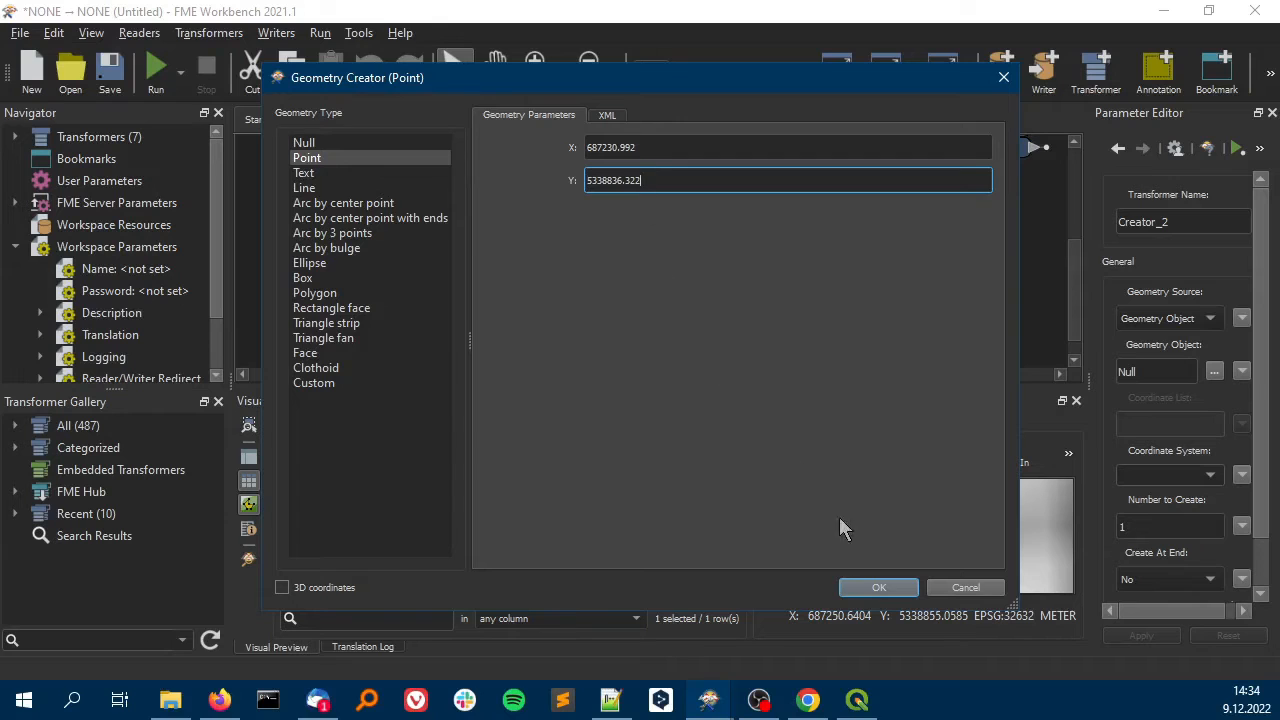
click(878, 587)
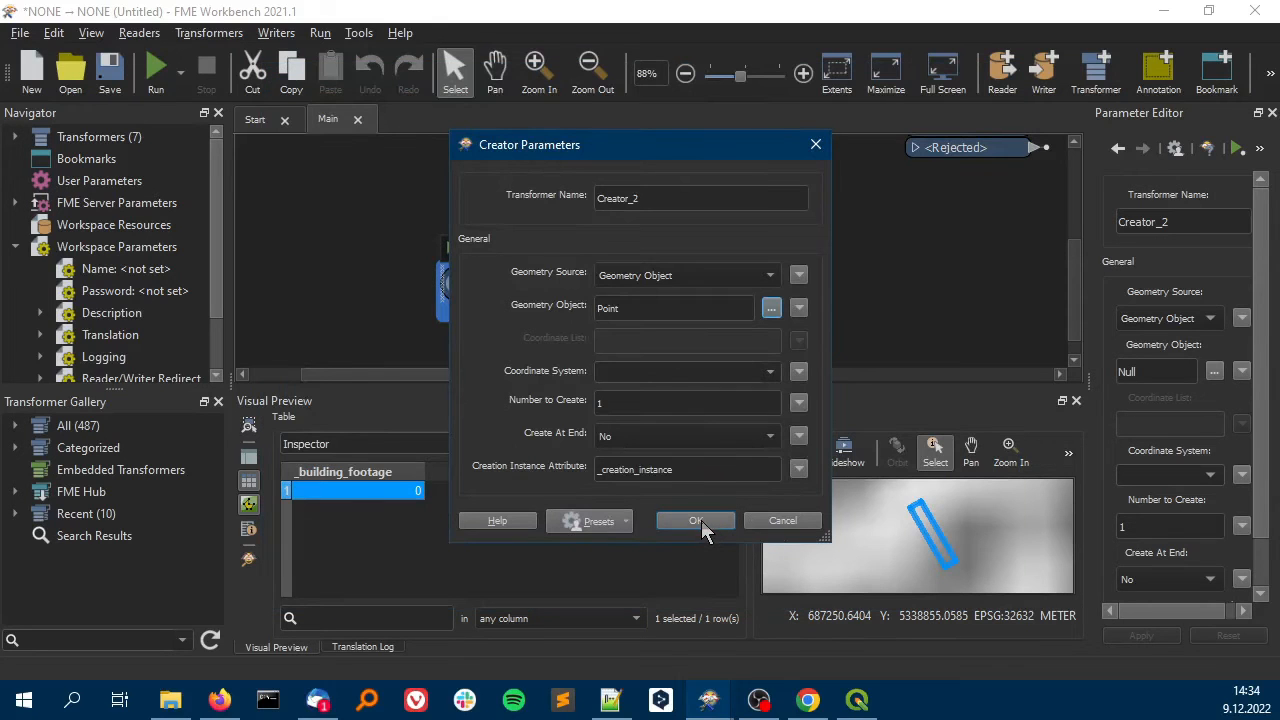
Name the Creator's creation instance attribute _reference_point and apply the parameters
double_click(680, 468)
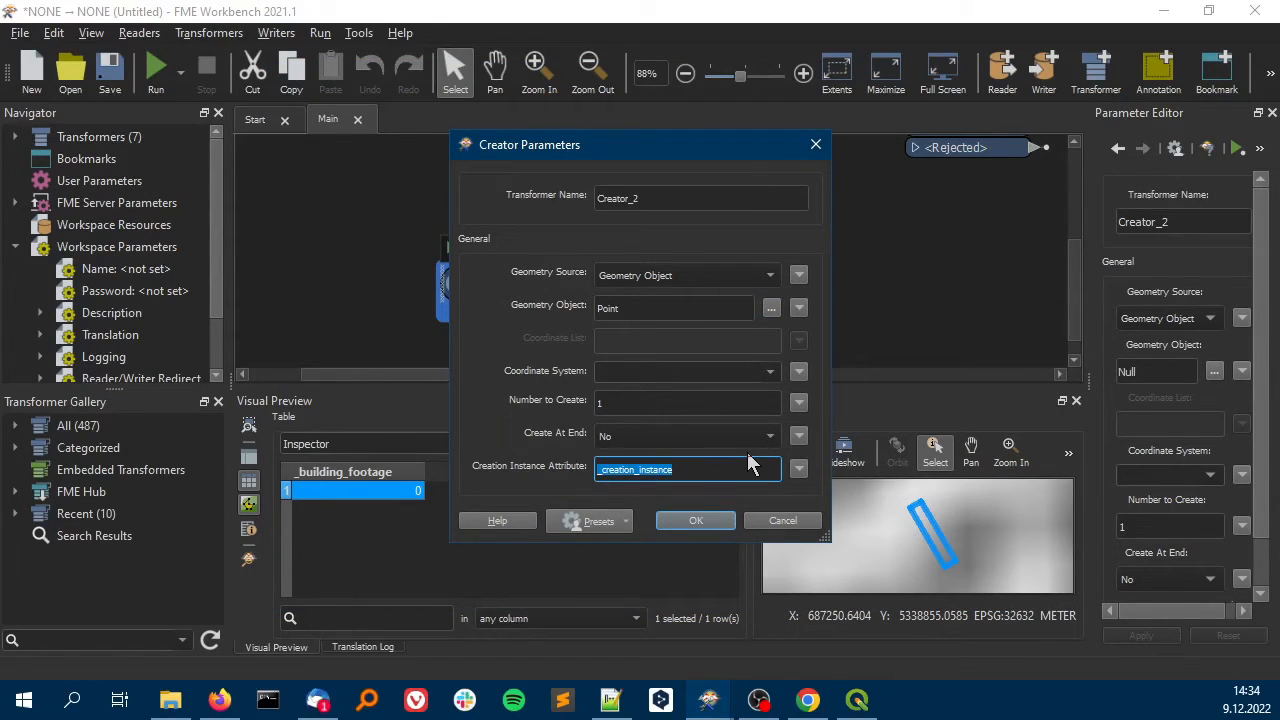
text(_reference_point)
click(700, 520)
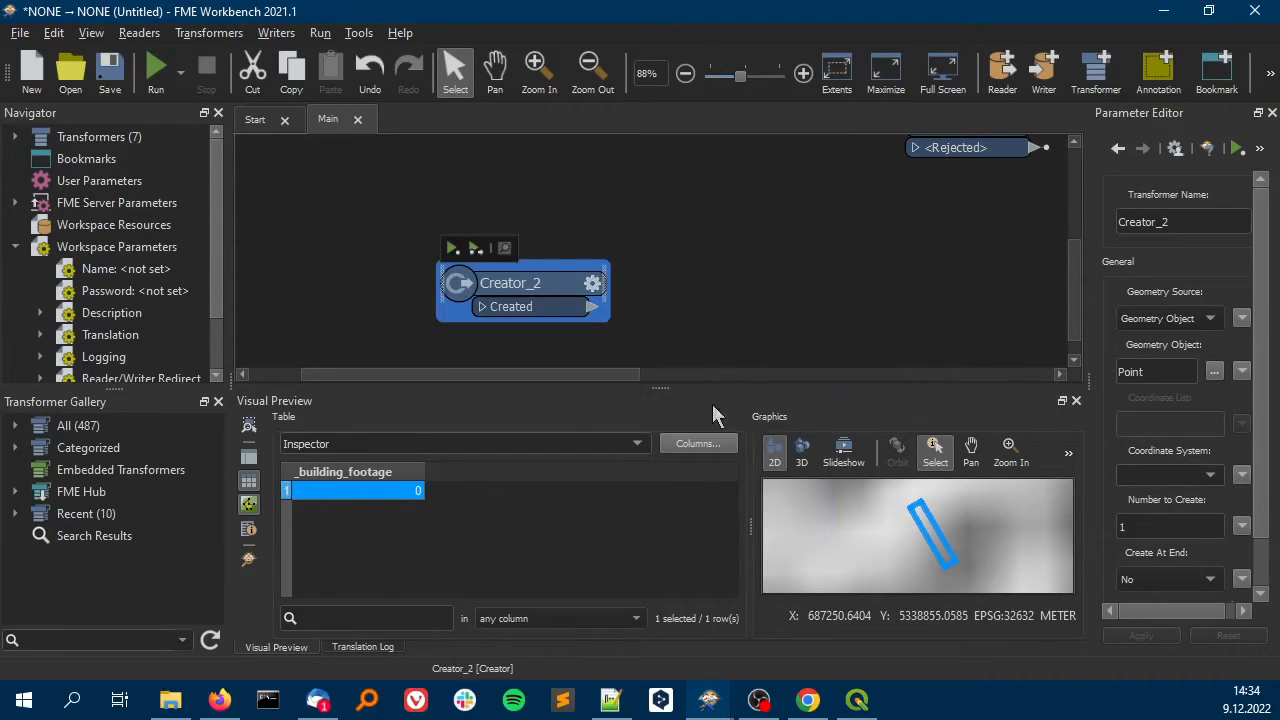
Add a CoordinateExtractor transformer after Creator_2, connected to its Created port
drag(664, 302, 551, 277)
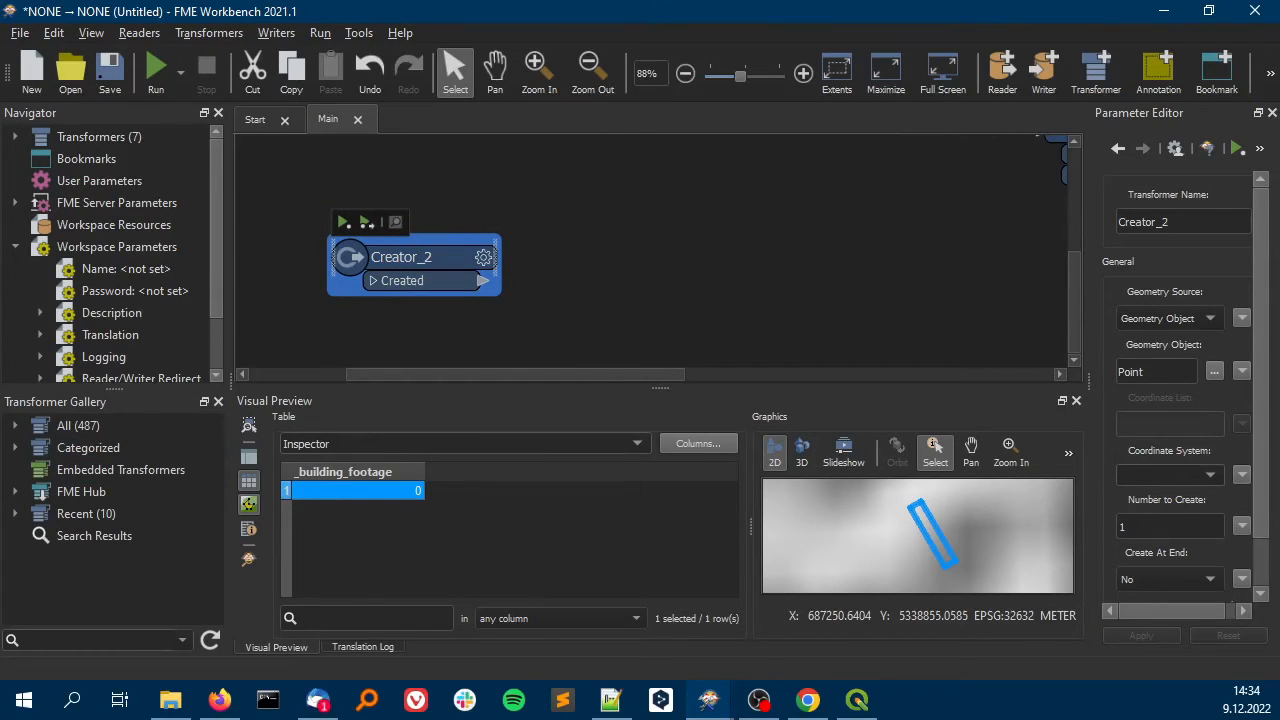
key(alt+Tab)
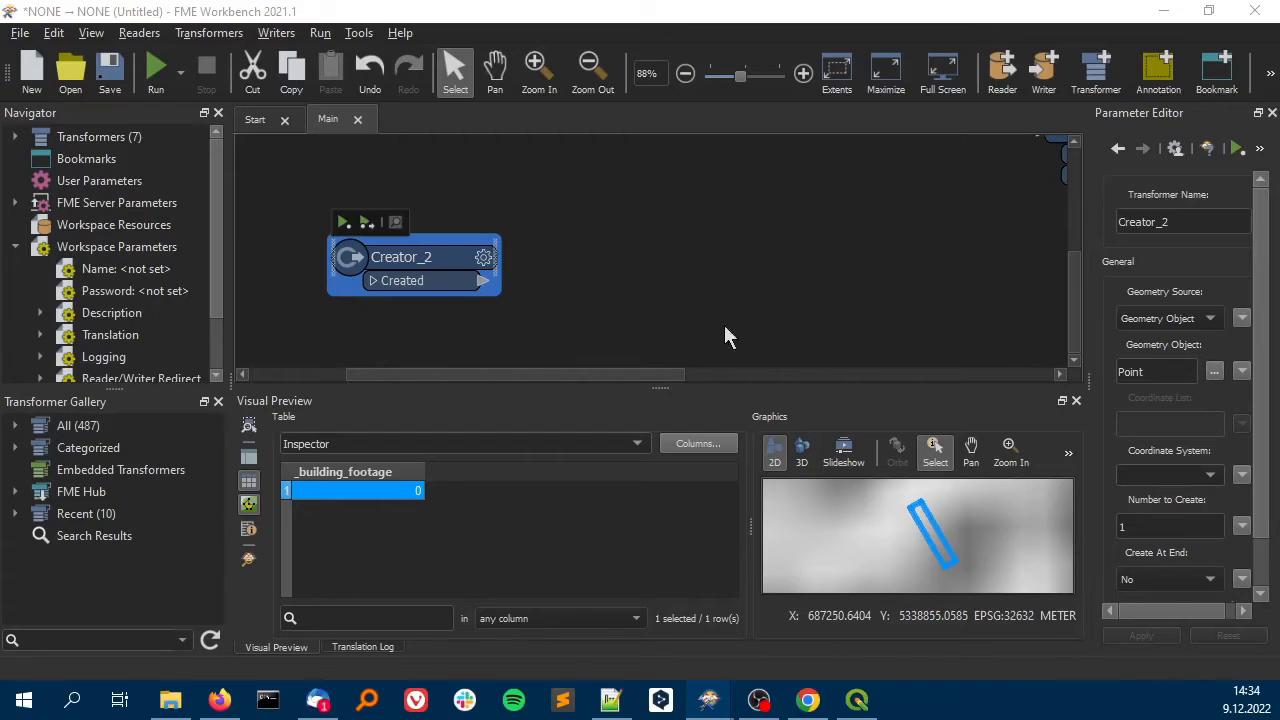
click(721, 289)
text(coo)
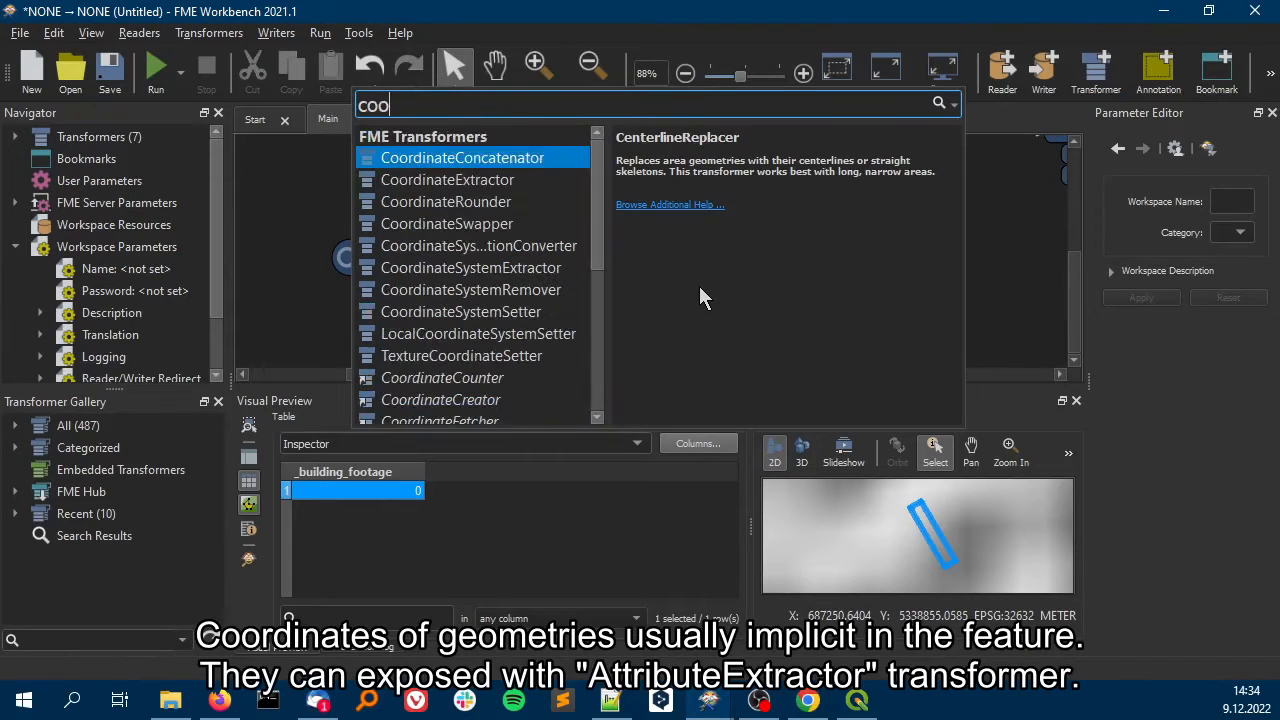
text(rdinate)
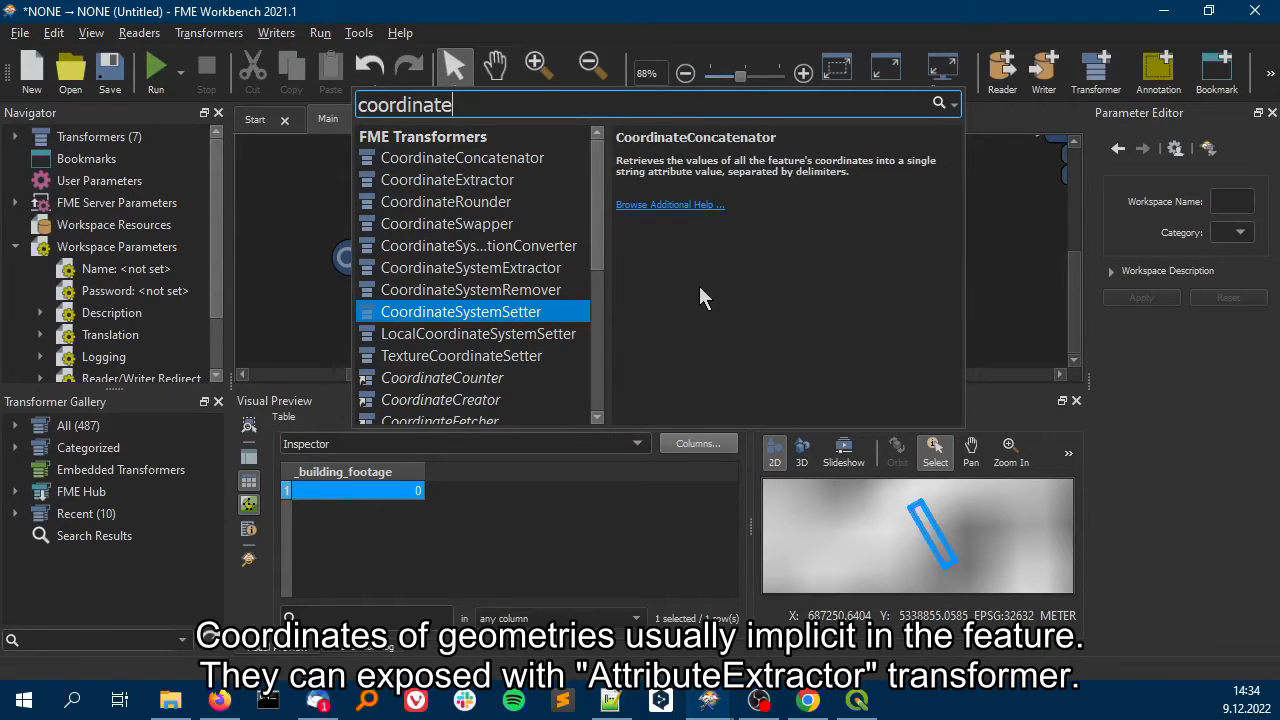
text(ex)
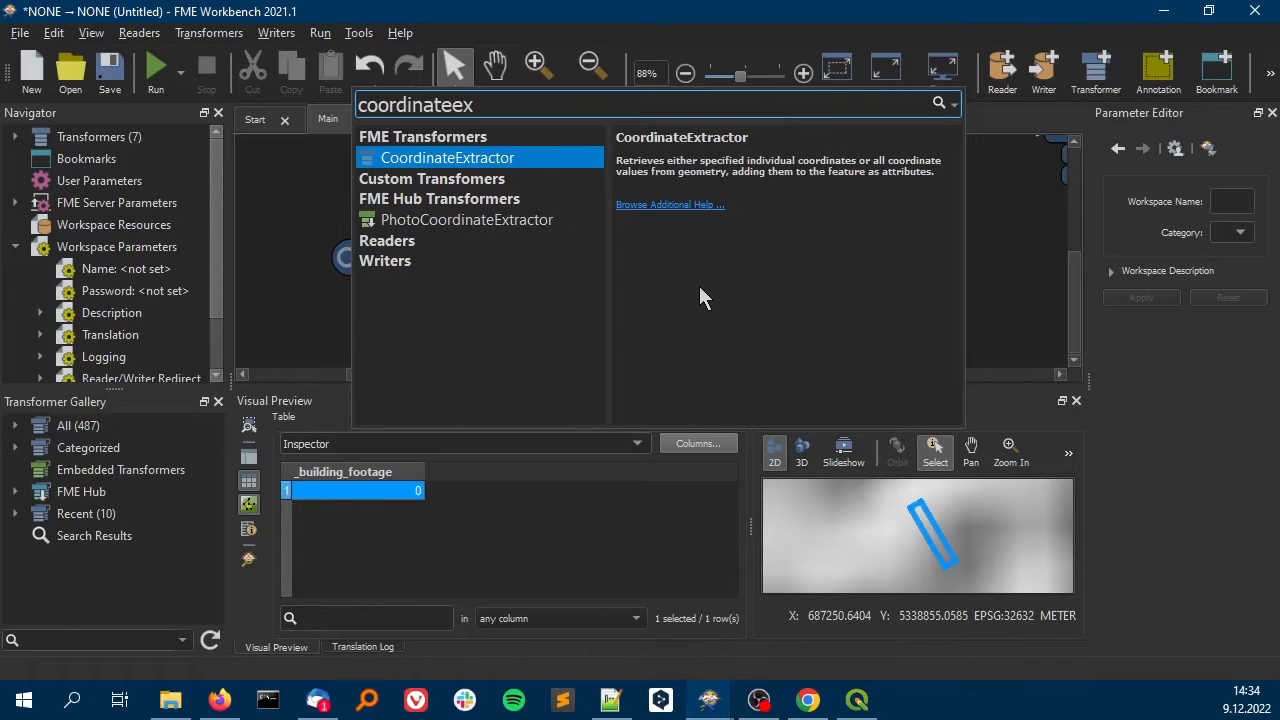
double_click(541, 157)
drag(610, 200, 698, 316)
drag(1073, 283, 1077, 323)
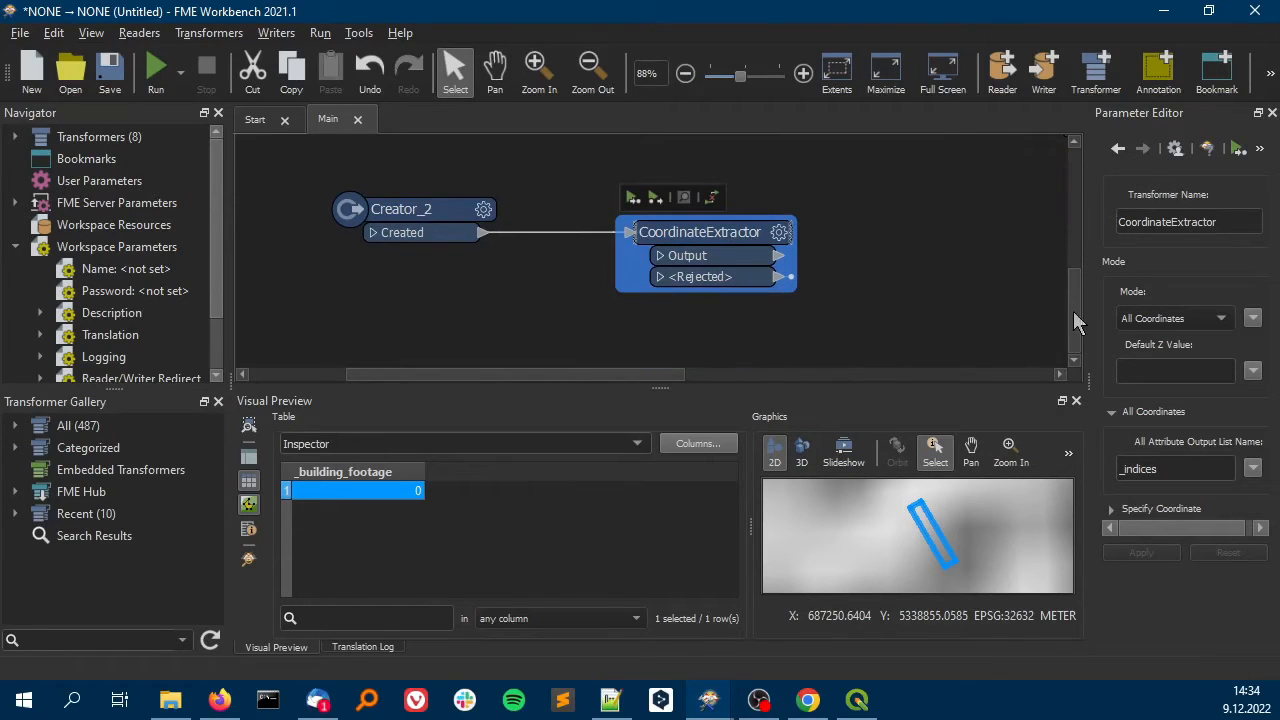
Set the CoordinateExtractor's mode to Specify Coordinate, clear its Z attribute name, and apply the parameters
drag(618, 375, 666, 375)
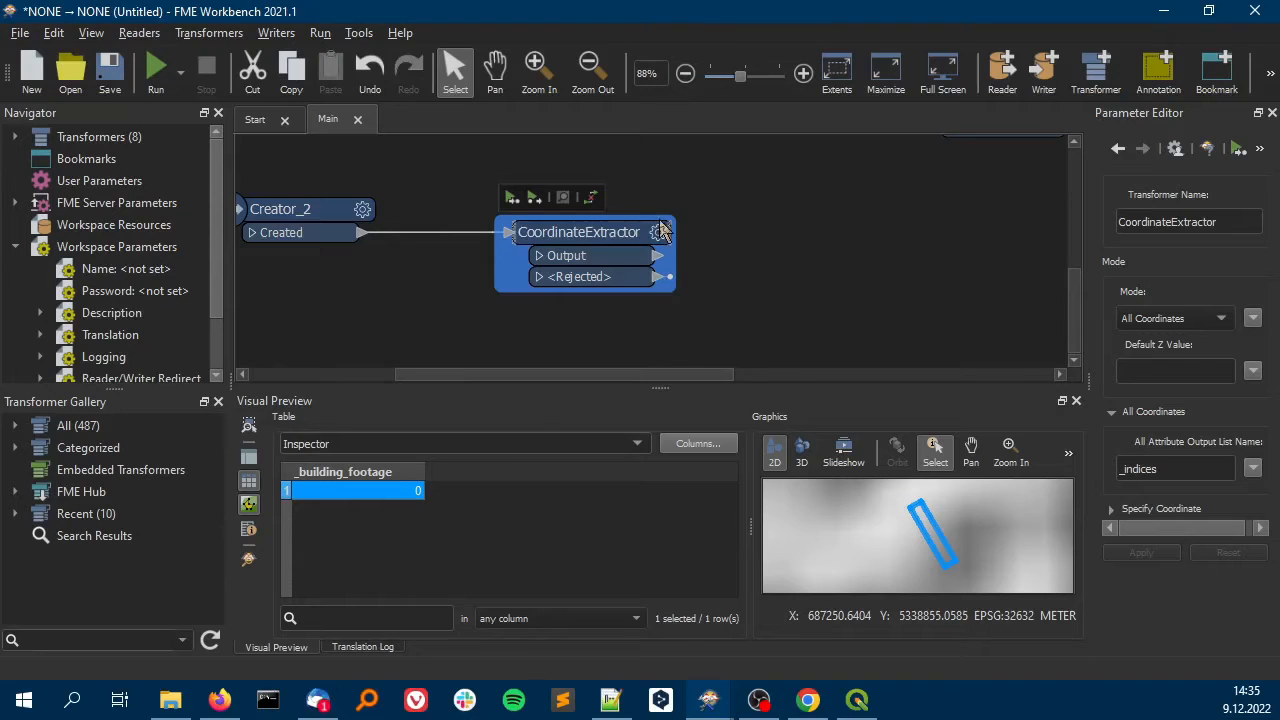
click(659, 234)
click(757, 311)
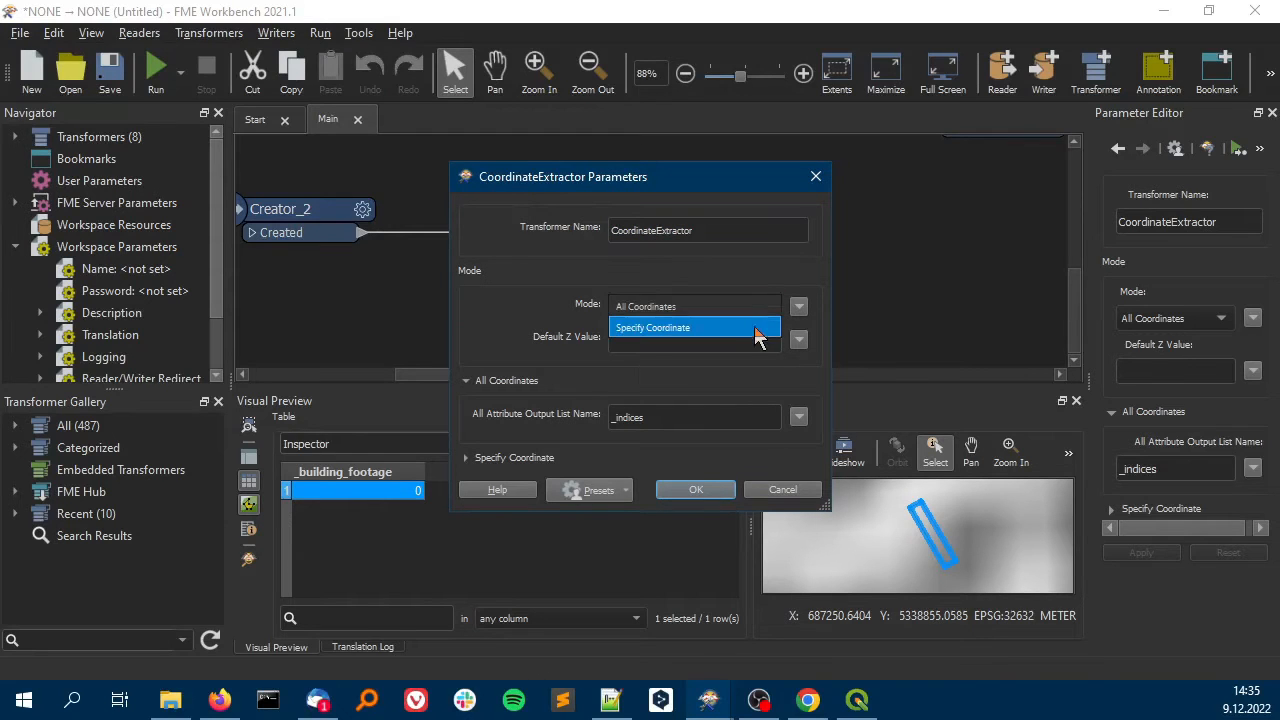
click(752, 330)
double_click(643, 536)
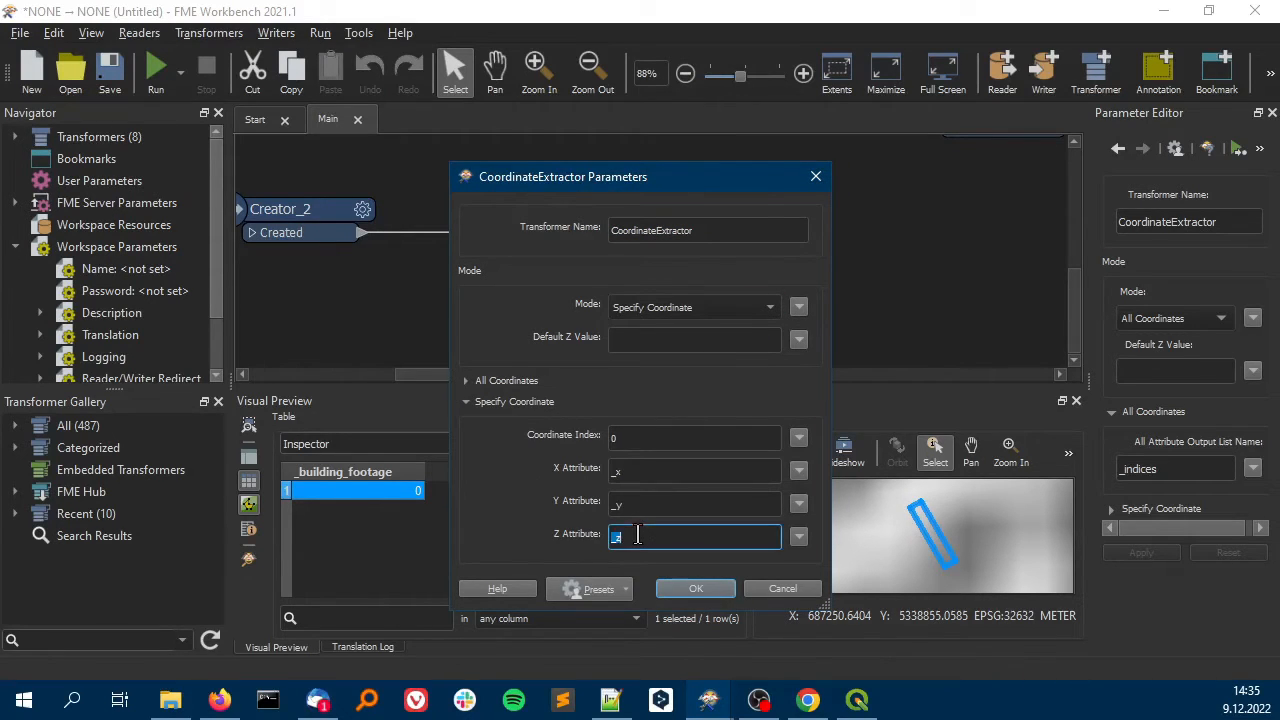
key(BackSpace)
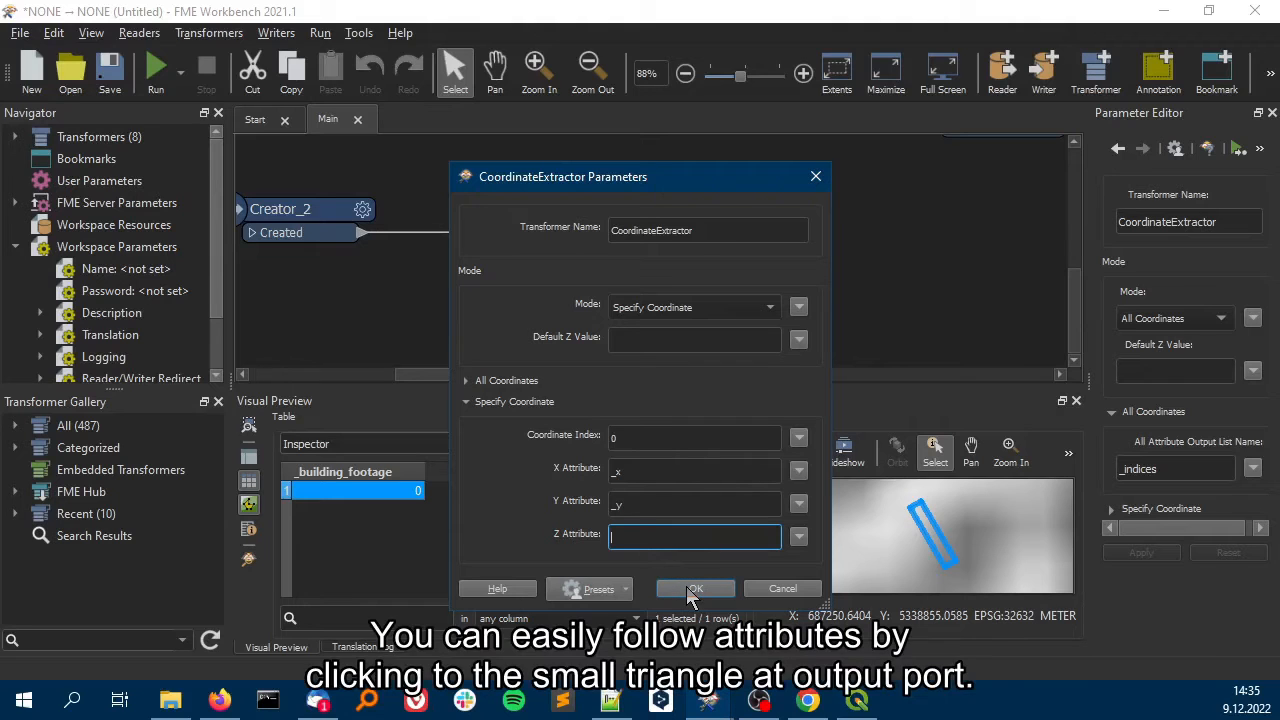
click(686, 588)
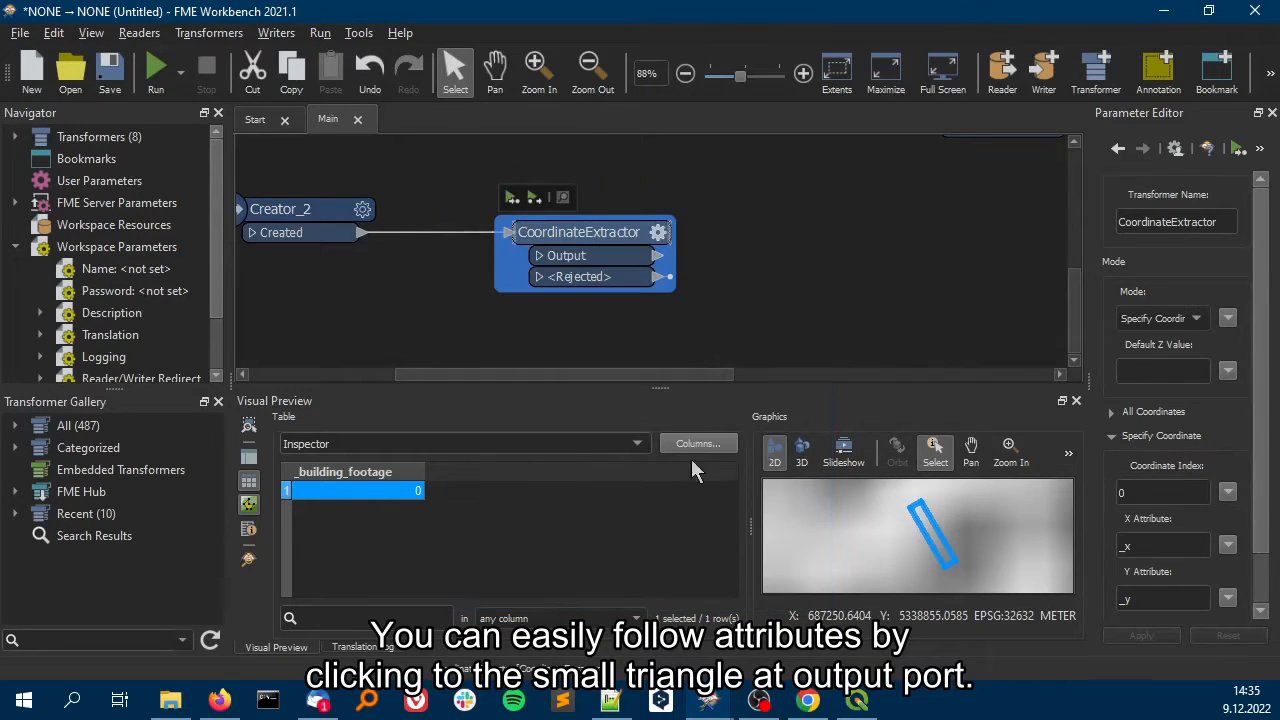
Expand the CoordinateExtractor's Output port to examine the attributes it carries
drag(672, 379, 719, 375)
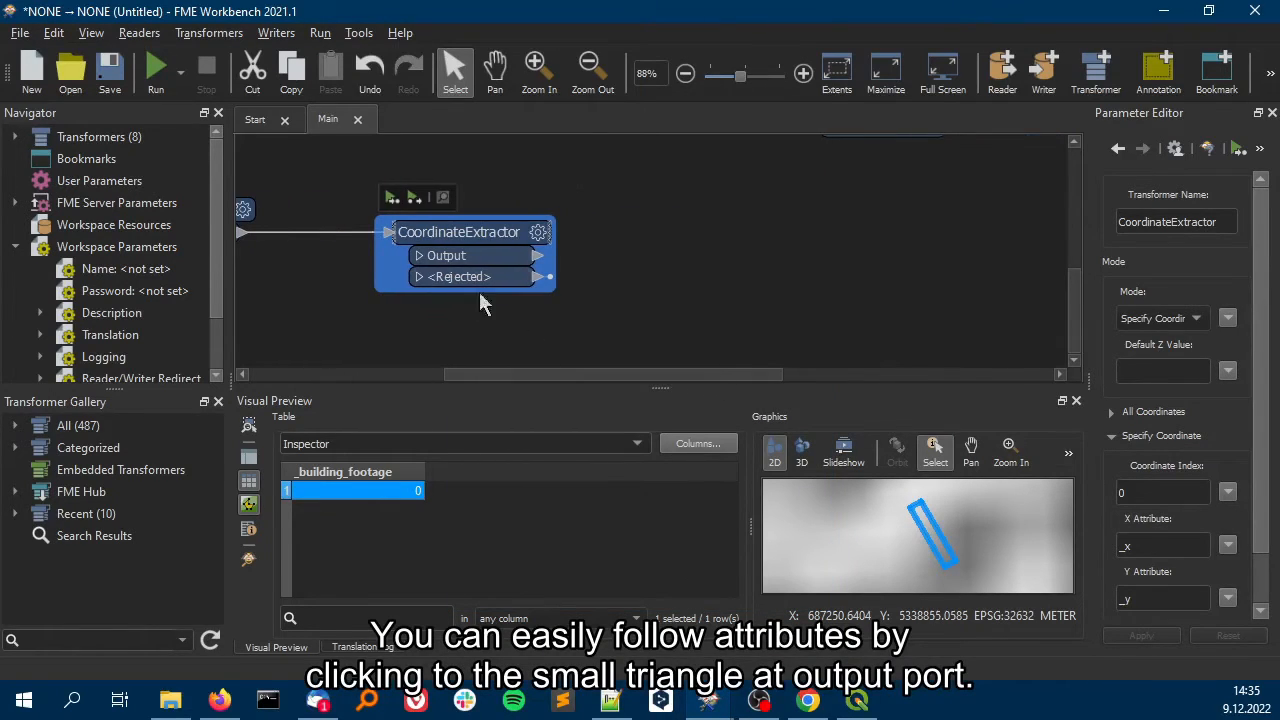
click(419, 255)
drag(628, 373, 648, 374)
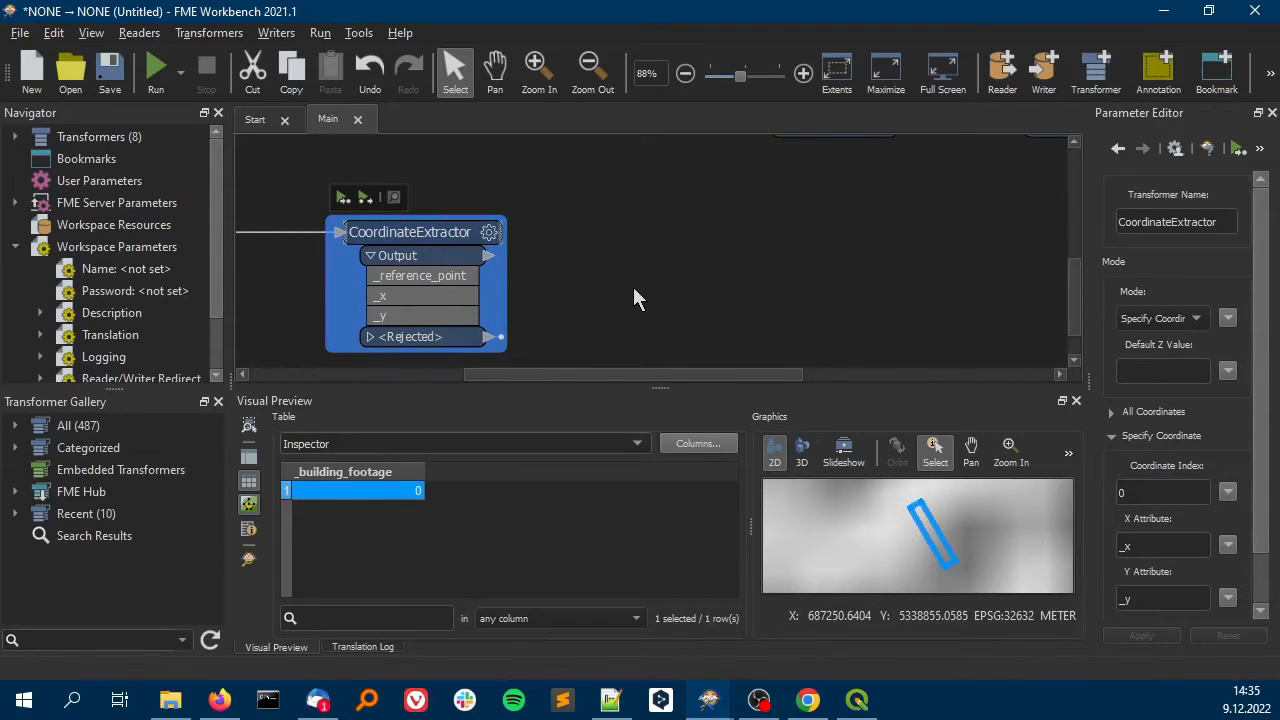
Add a CoordinateSystemSetter transformer connected to the CoordinateExtractor's Output port
click(661, 284)
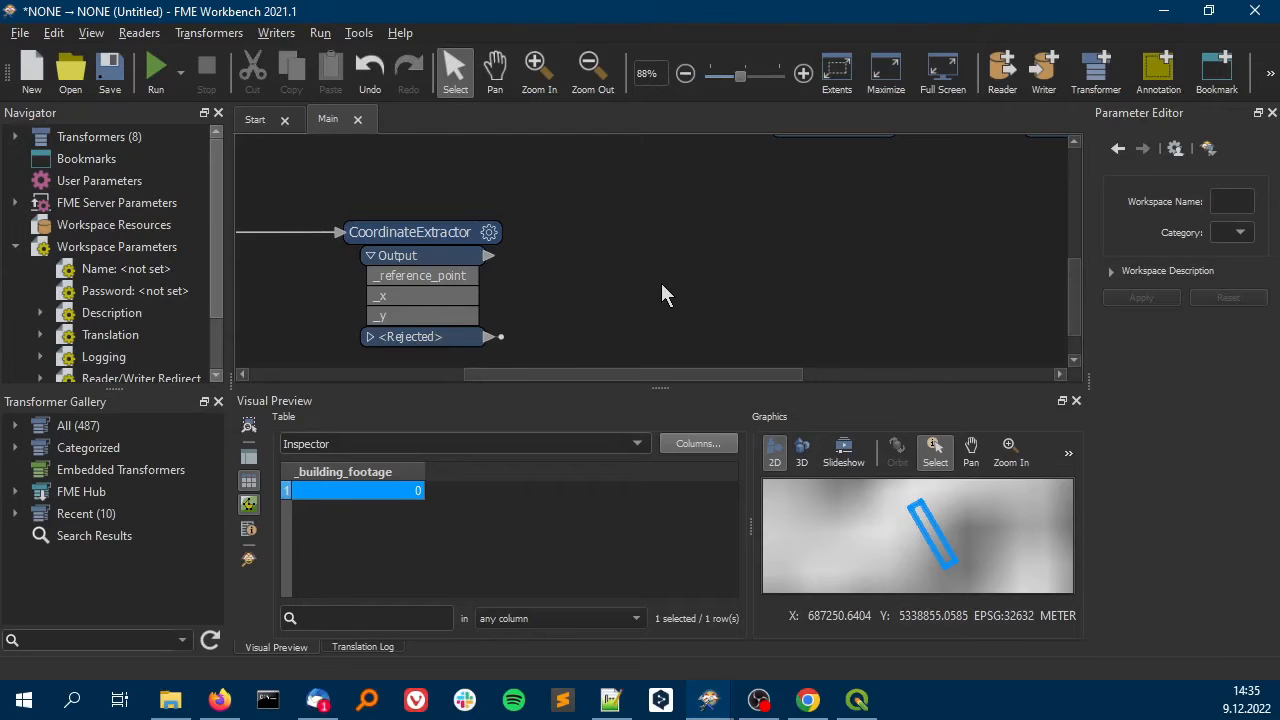
text(c)
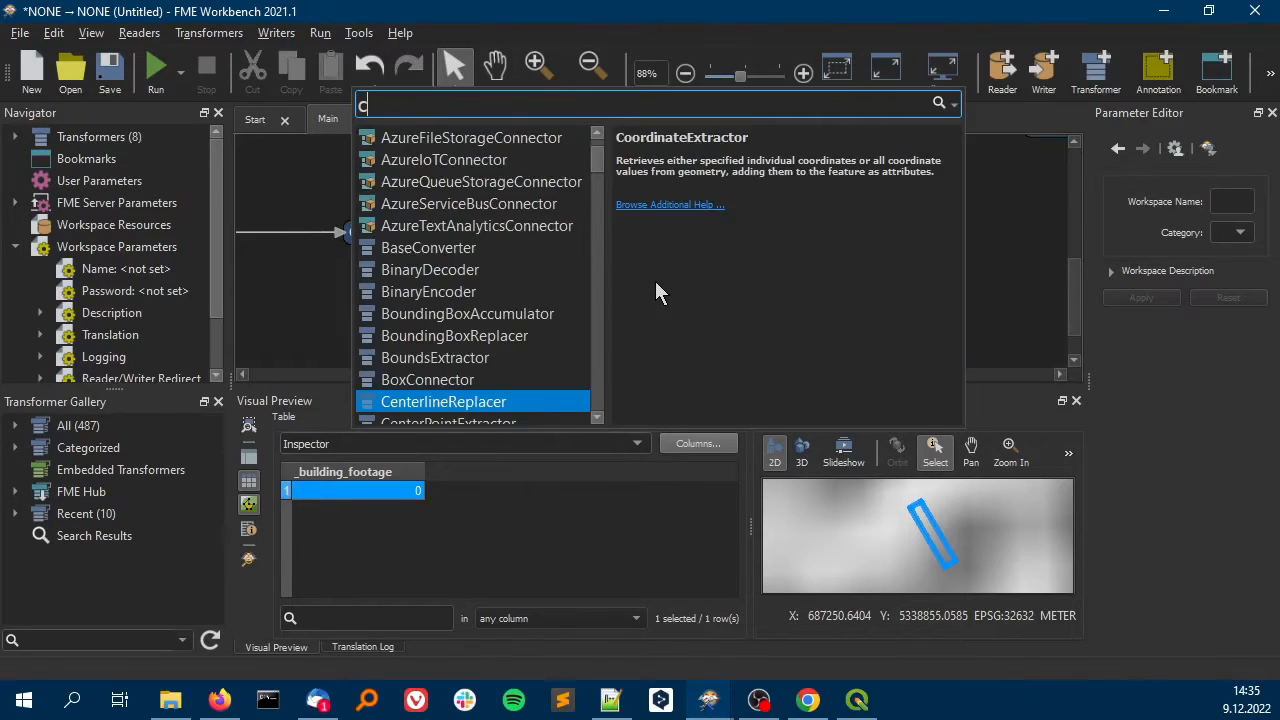
text(oordinate)
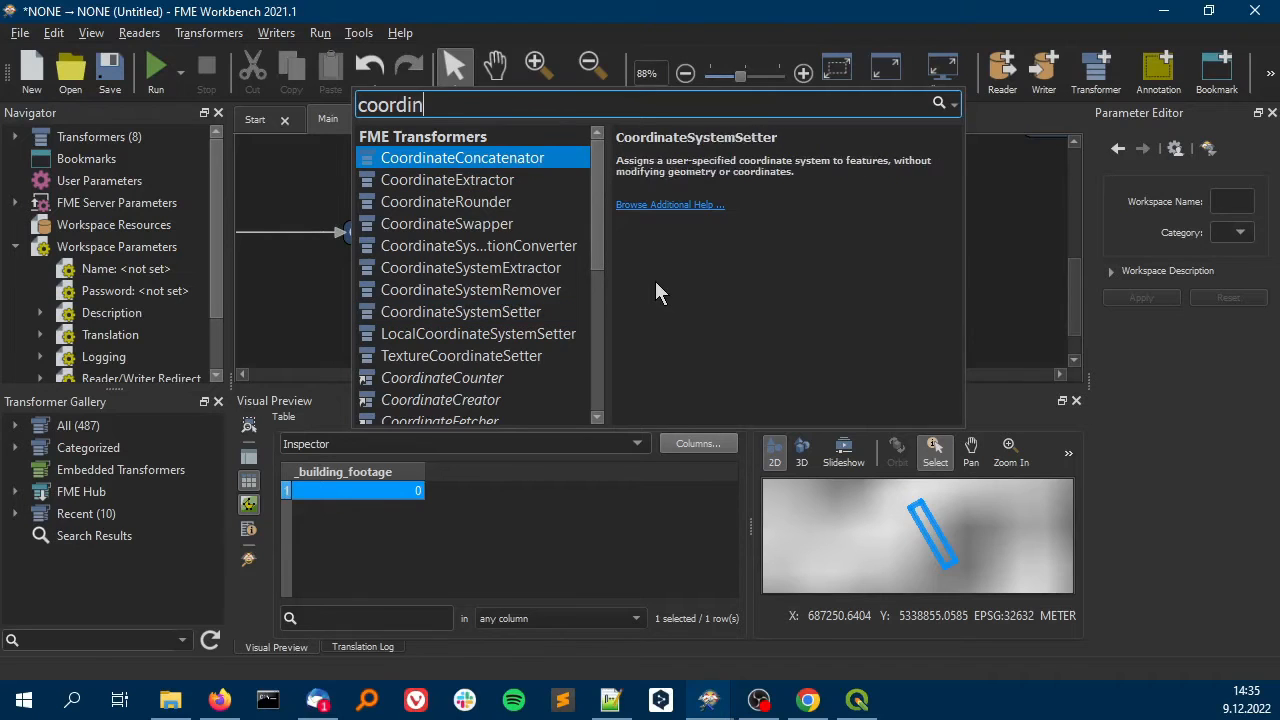
double_click(553, 310)
drag(630, 284, 690, 222)
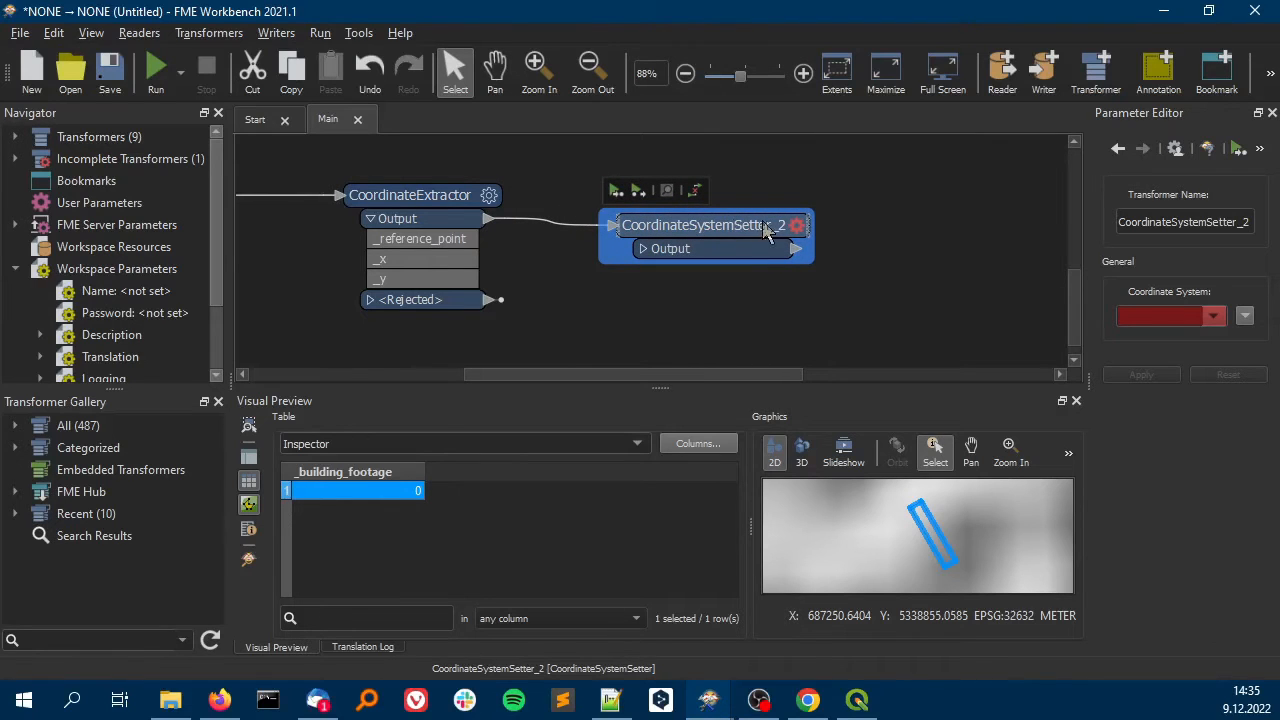
Assign the coordinate system EPSG:32632 in the new CoordinateSystemSetter and apply the parameters
click(797, 225)
click(769, 373)
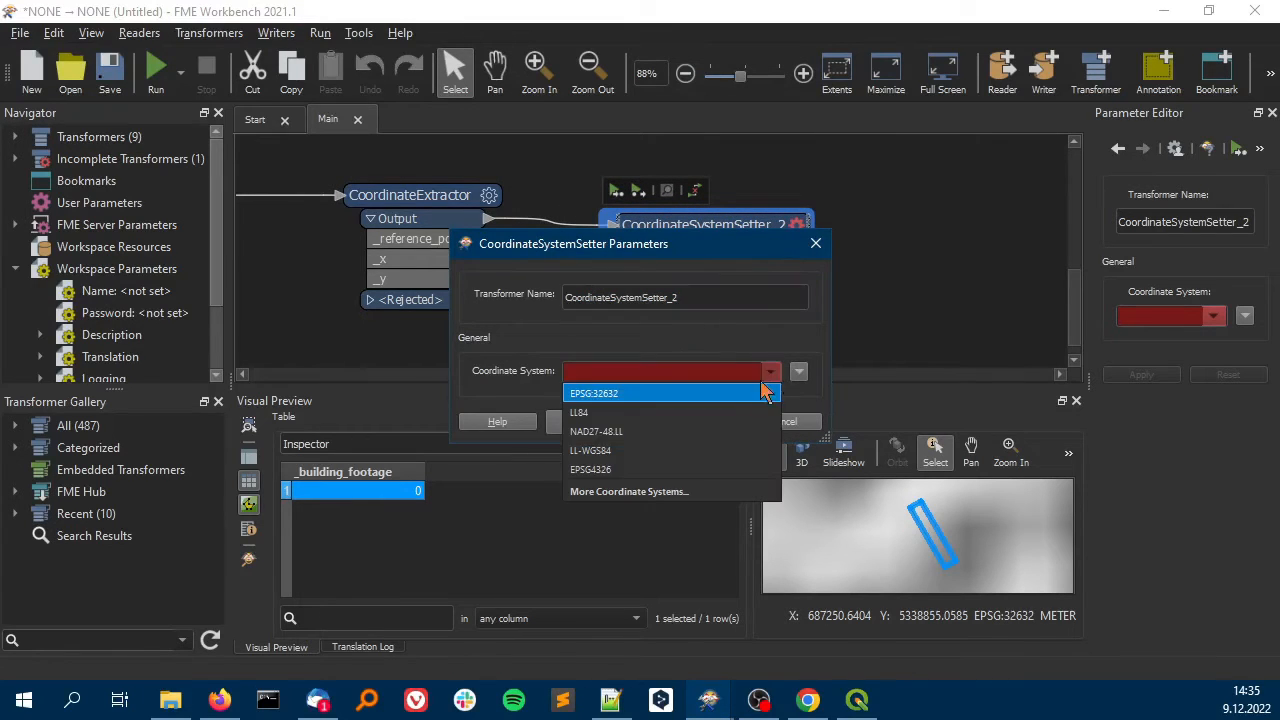
click(681, 397)
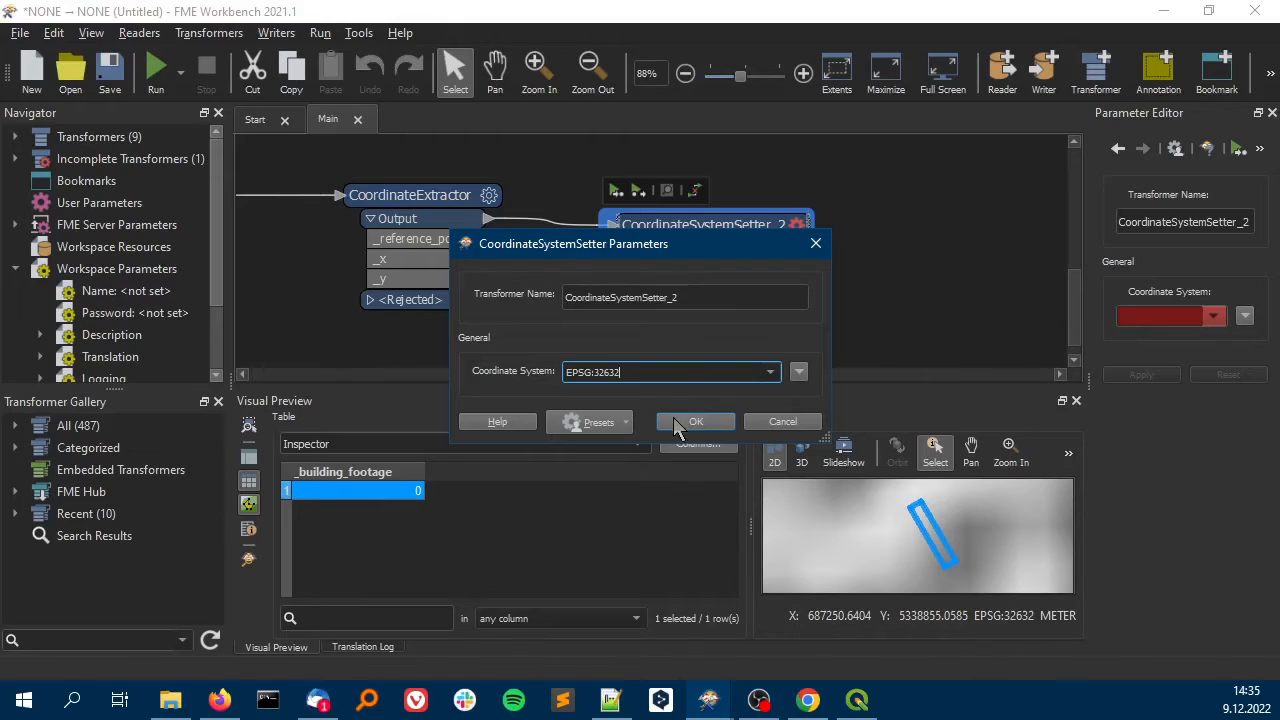
click(688, 424)
Add a Bufferer transformer connected to the Output port of CoordinateSystemSetter_2
drag(707, 375, 785, 374)
click(755, 314)
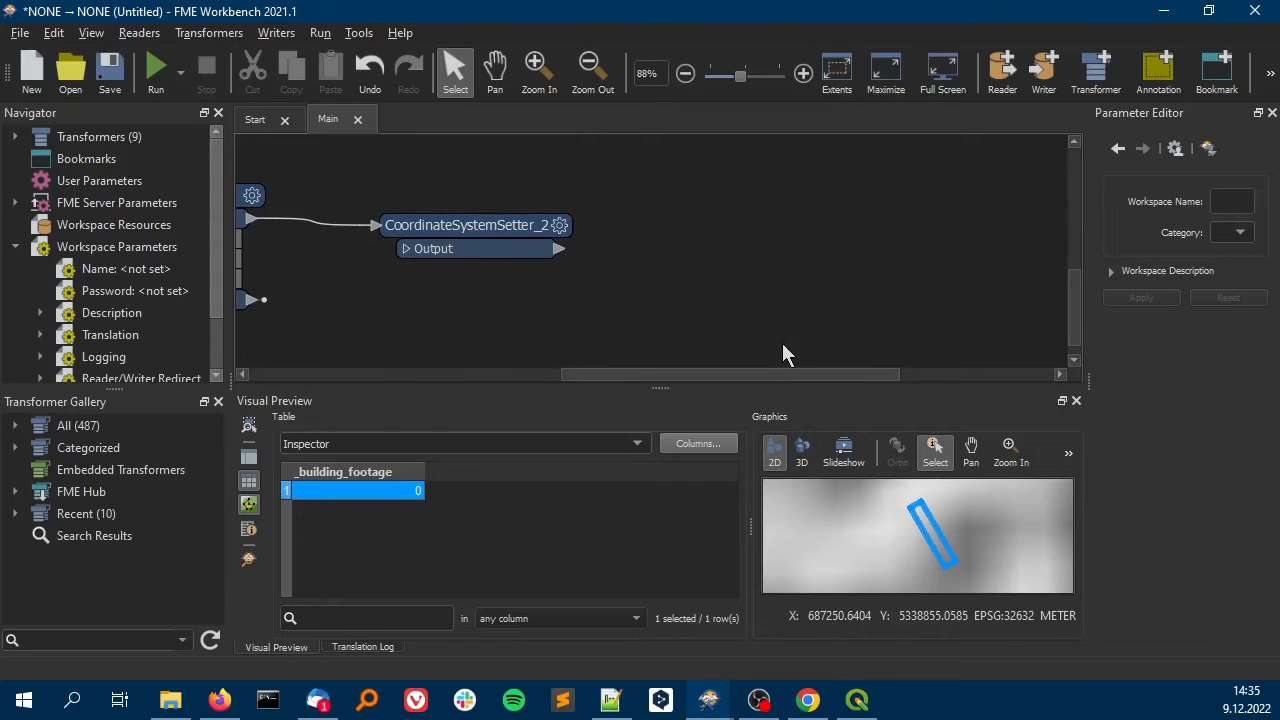
text(buffe)
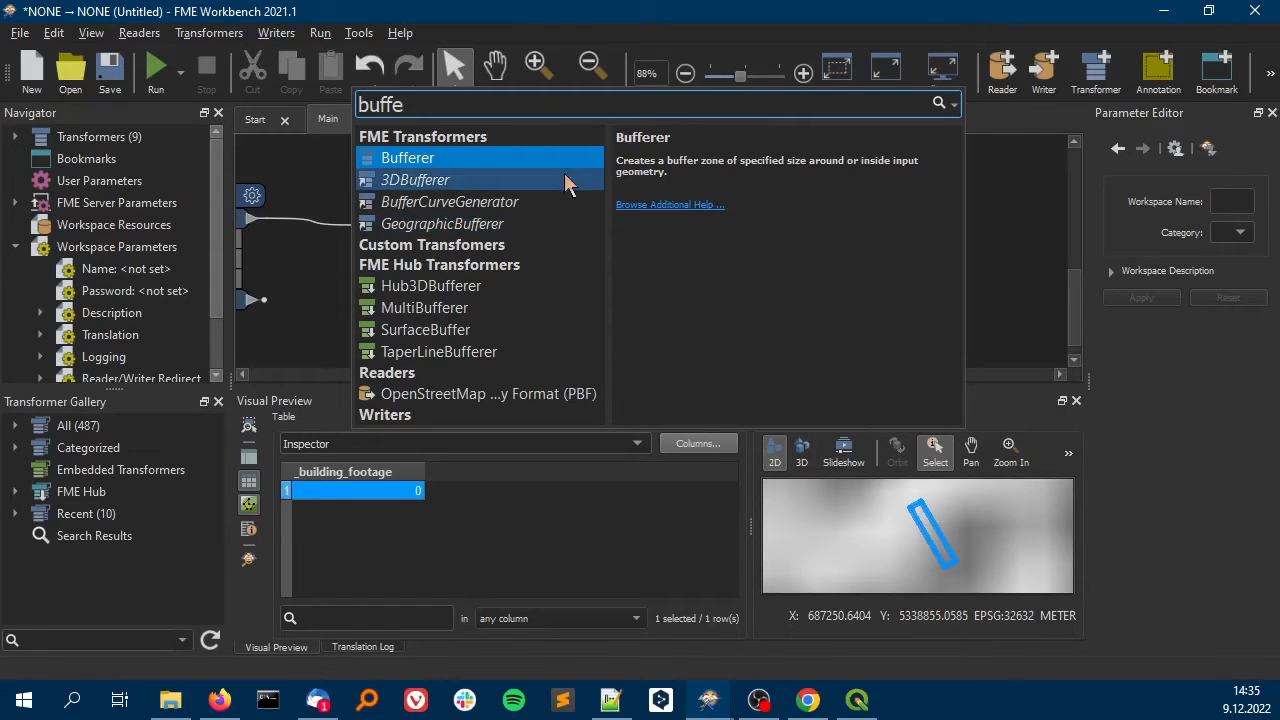
click(560, 162)
drag(616, 197, 733, 283)
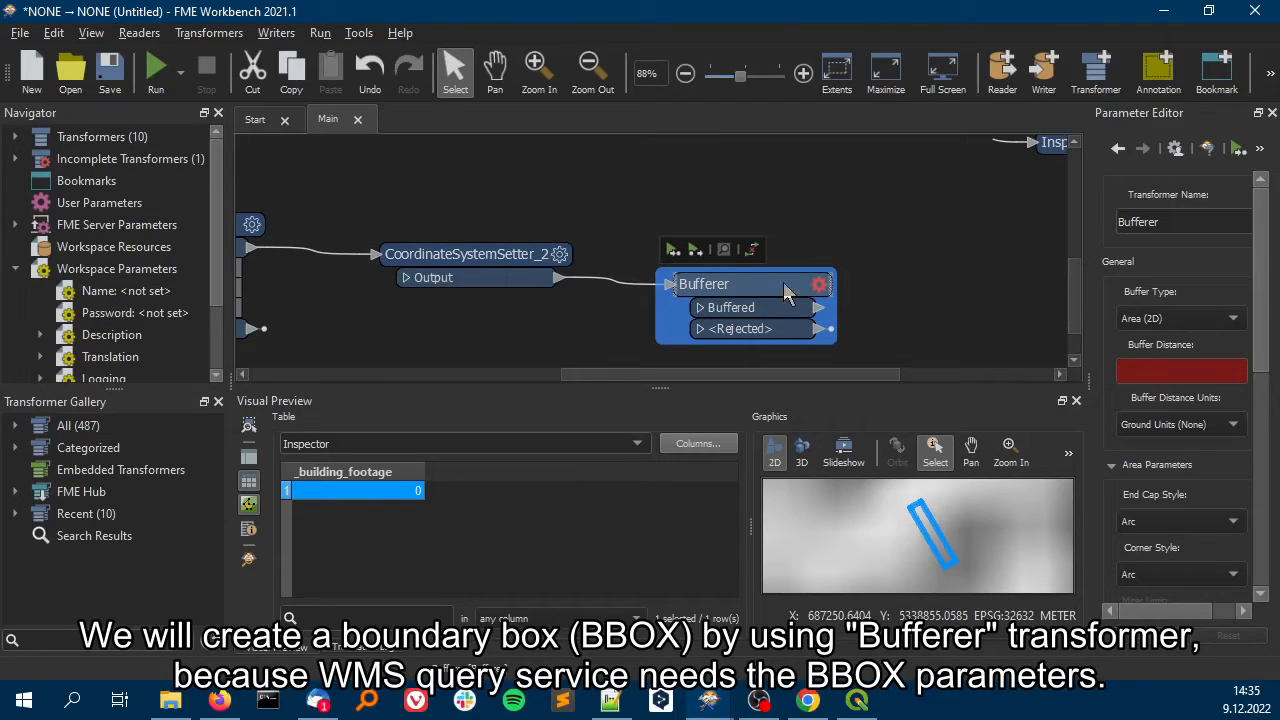
Set the Bufferer's buffer distance to 180 with Meters as the distance units
click(820, 286)
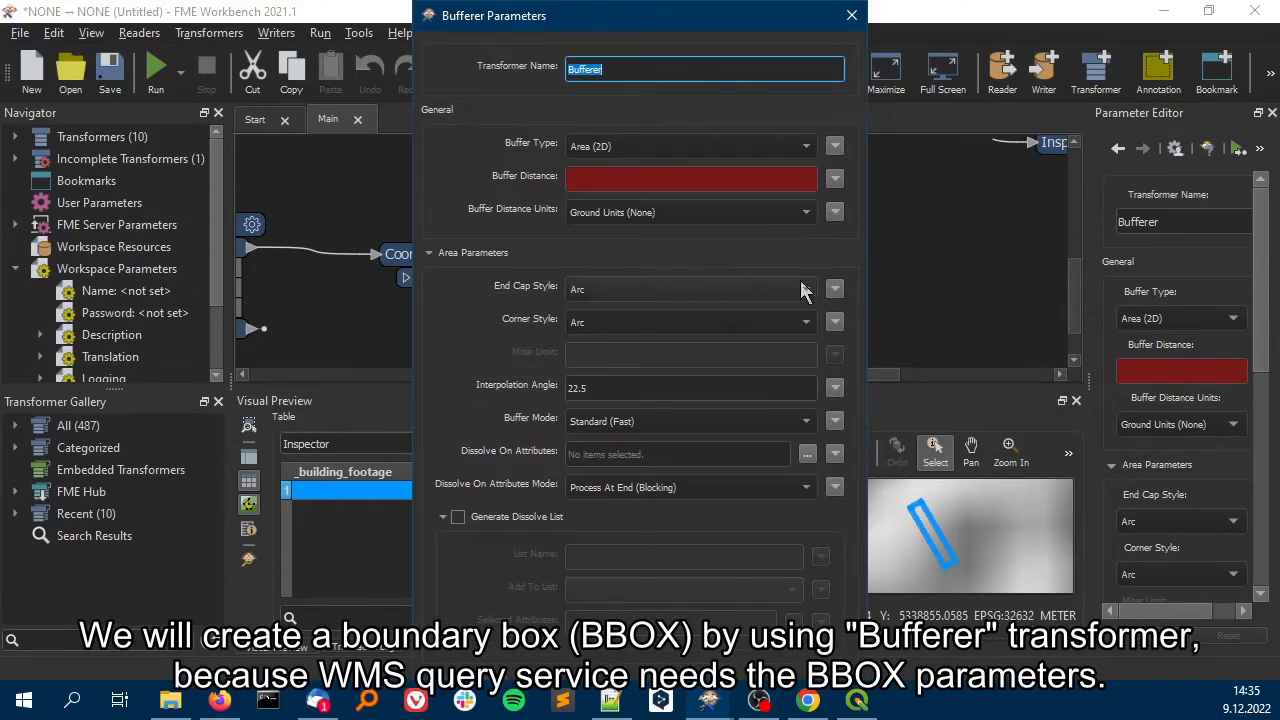
click(683, 178)
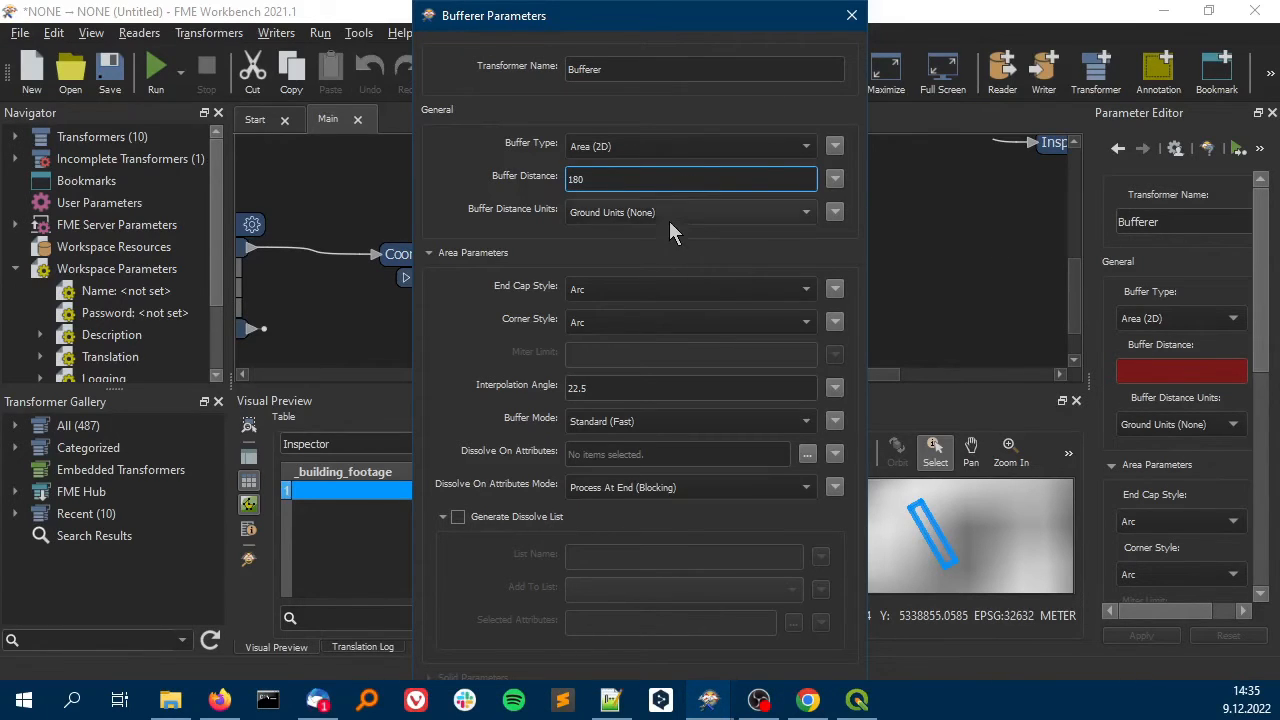
click(669, 213)
click(669, 249)
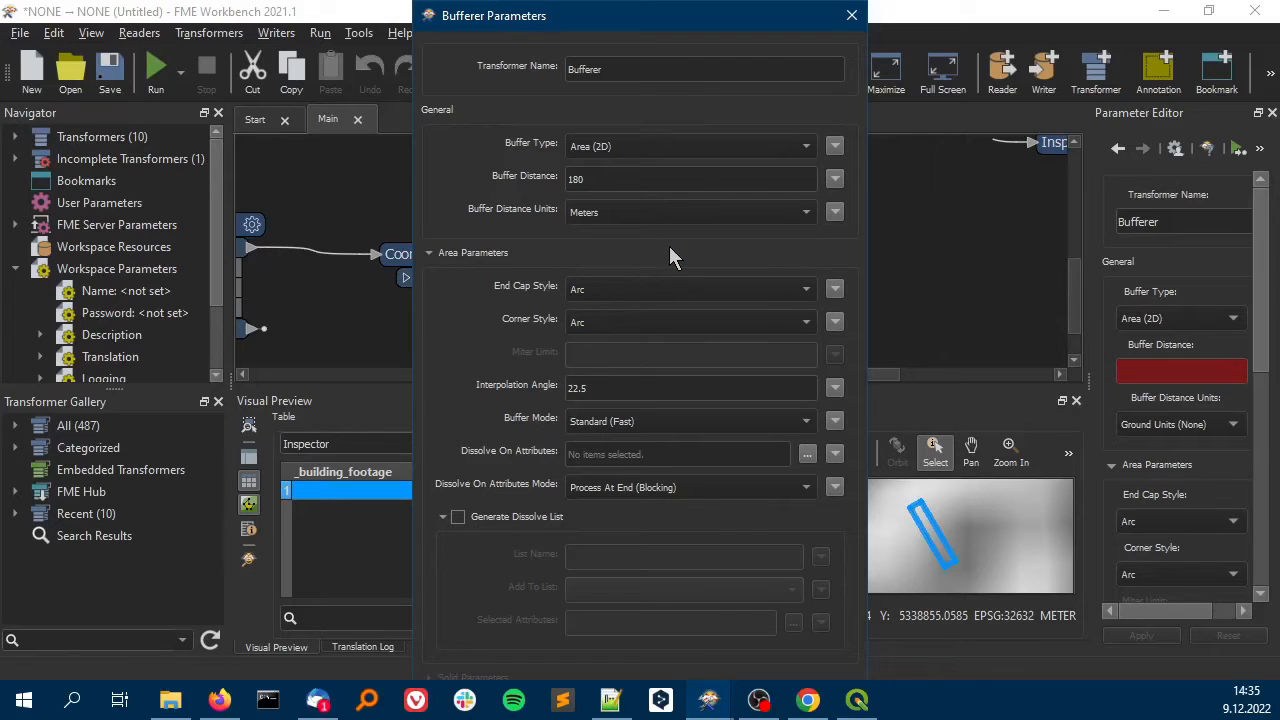
Set the Bufferer's end cap style to Square and its corner style to Miter, and accept the parameters
click(694, 290)
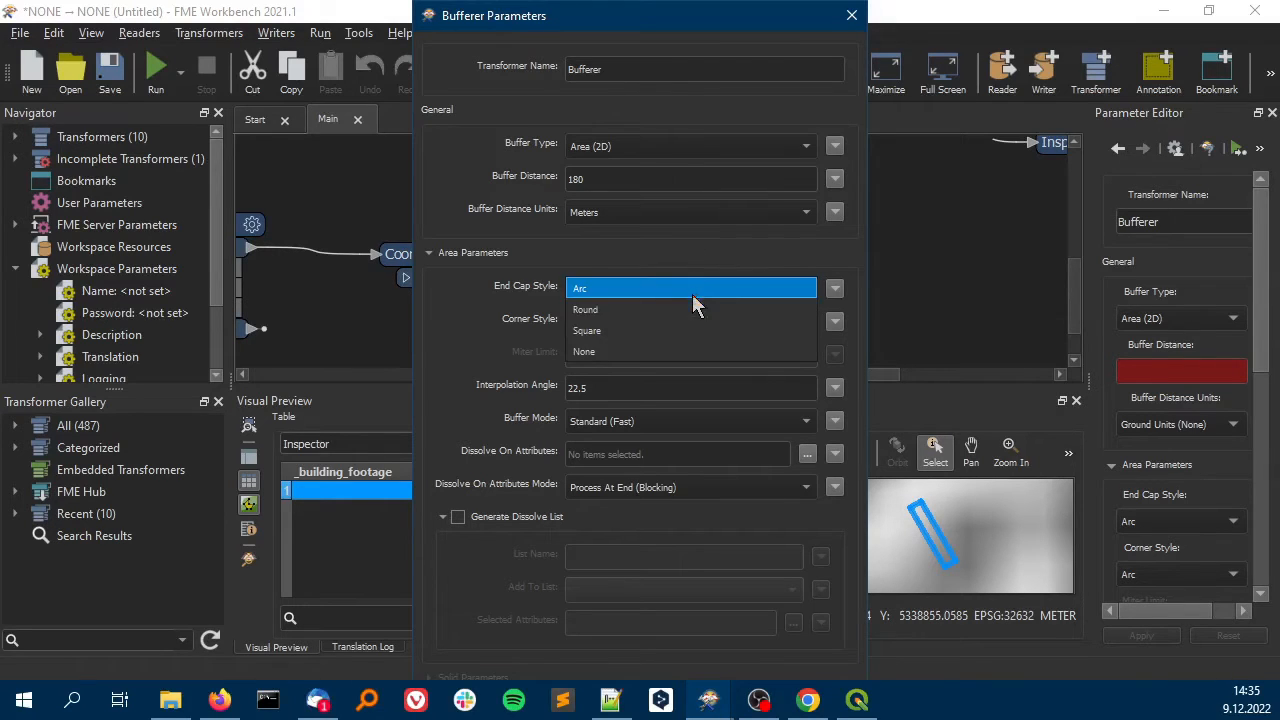
click(690, 330)
click(663, 320)
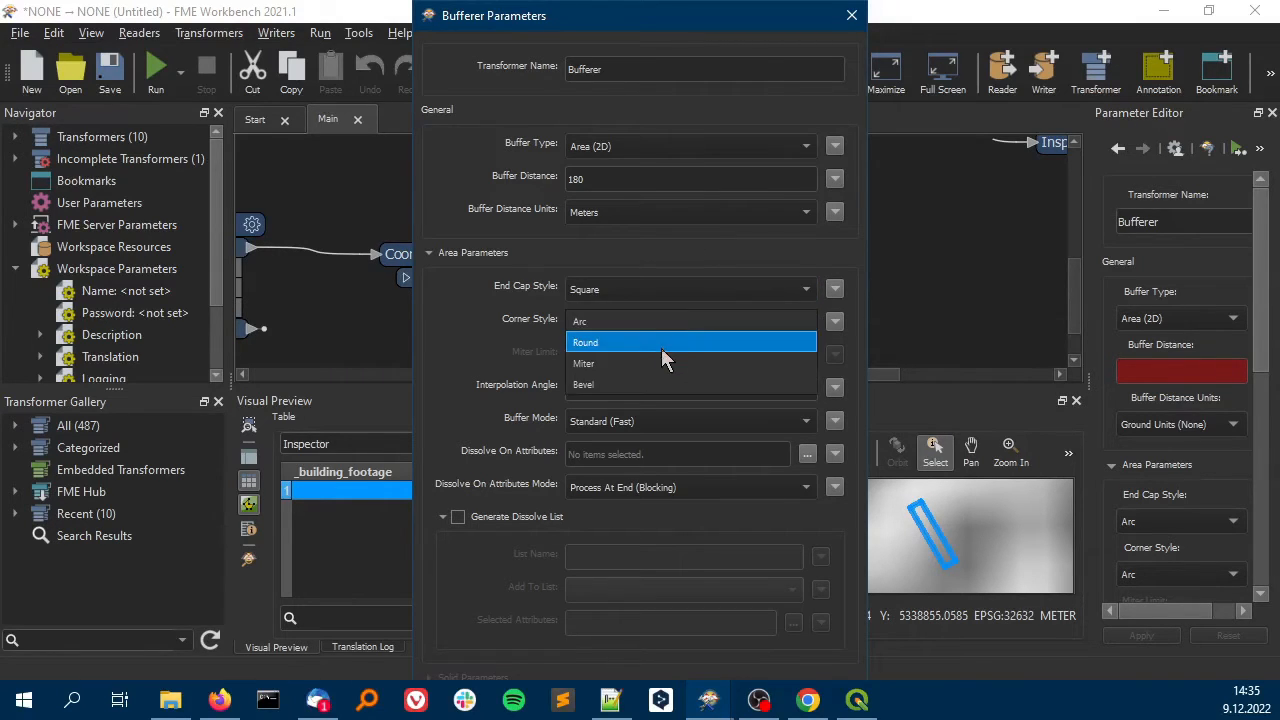
click(663, 362)
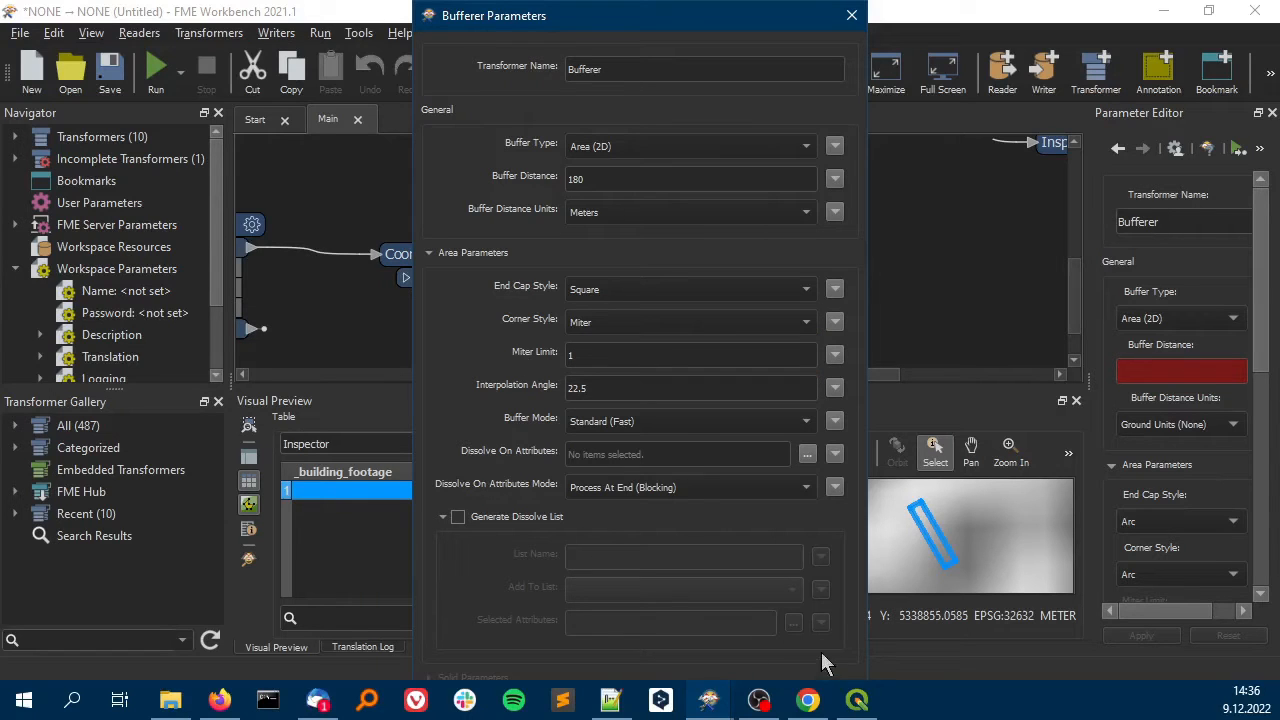
key(Return)
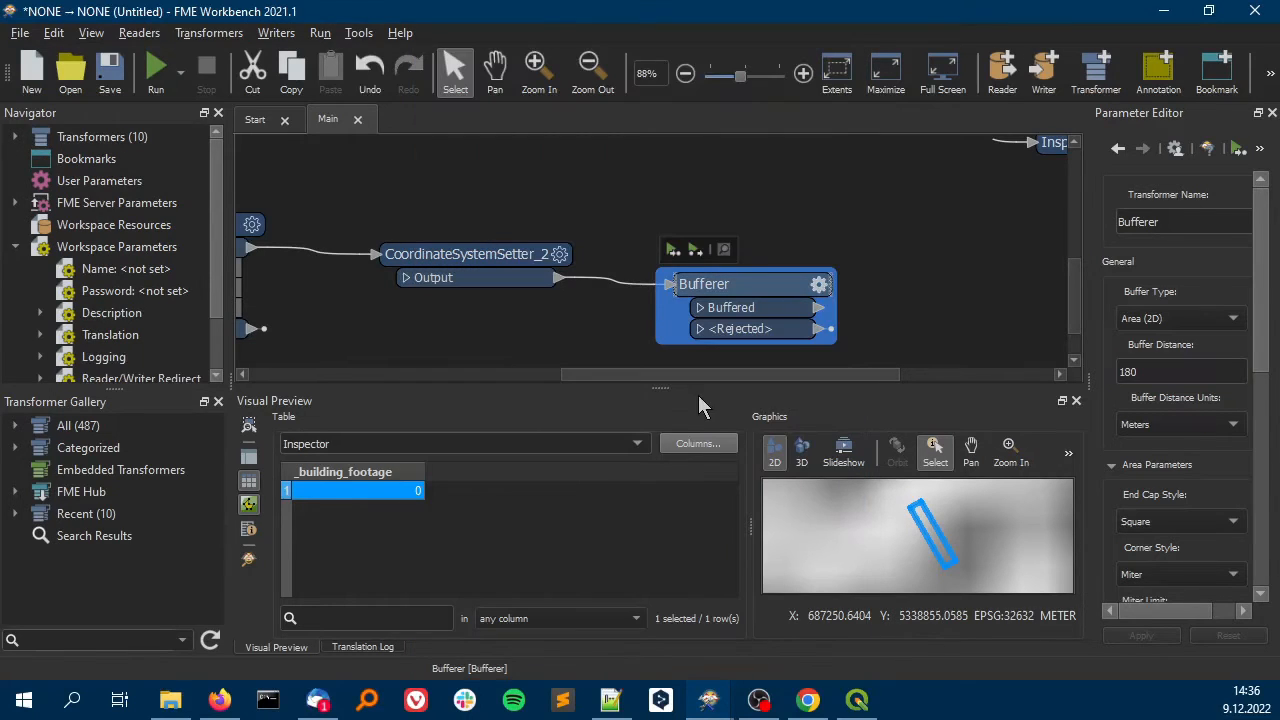
Add a second Inspector transformer and connect it to the Bufferer's Buffered port
drag(735, 370, 804, 373)
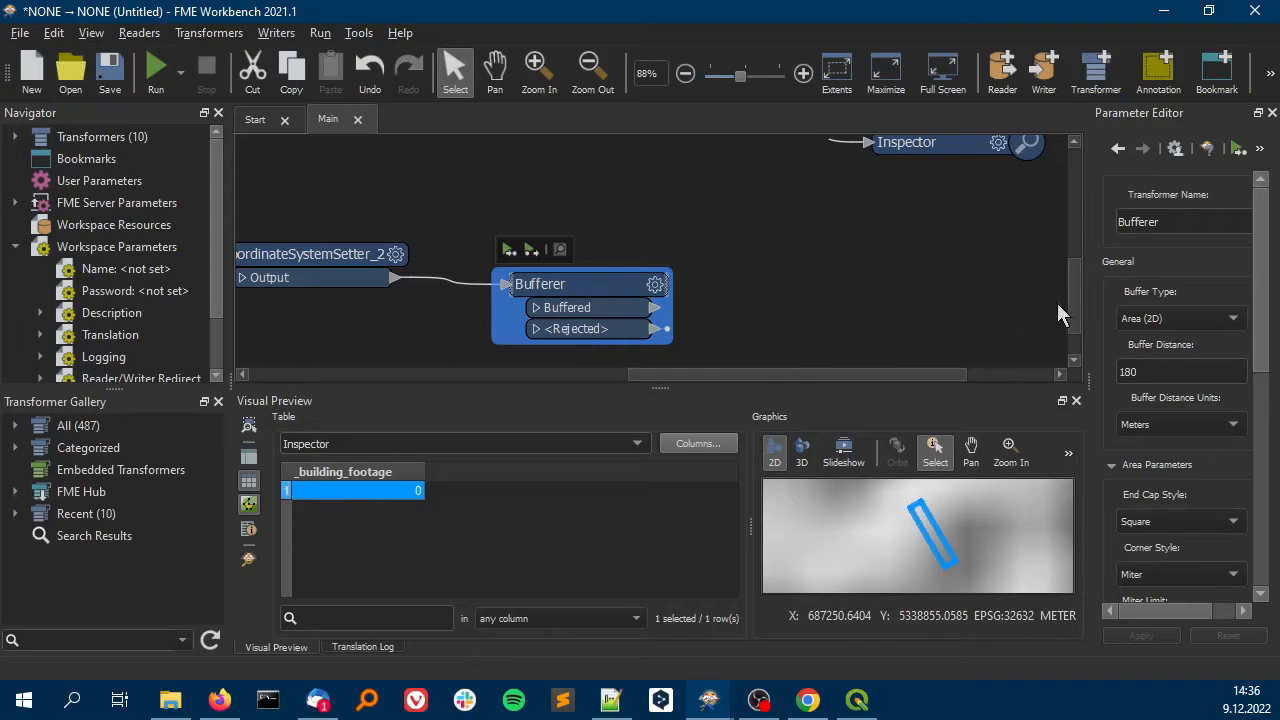
scroll(1071, 306, down, 1)
drag(928, 374, 940, 374)
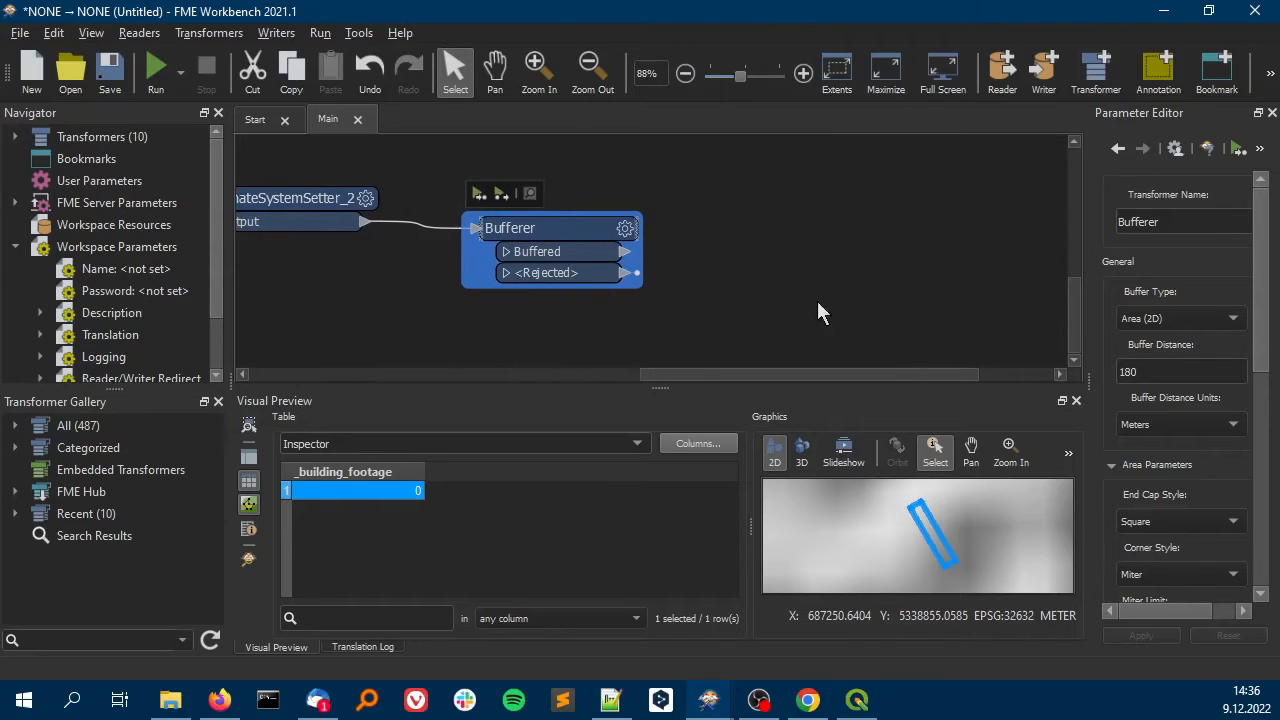
click(798, 283)
double_click(801, 266)
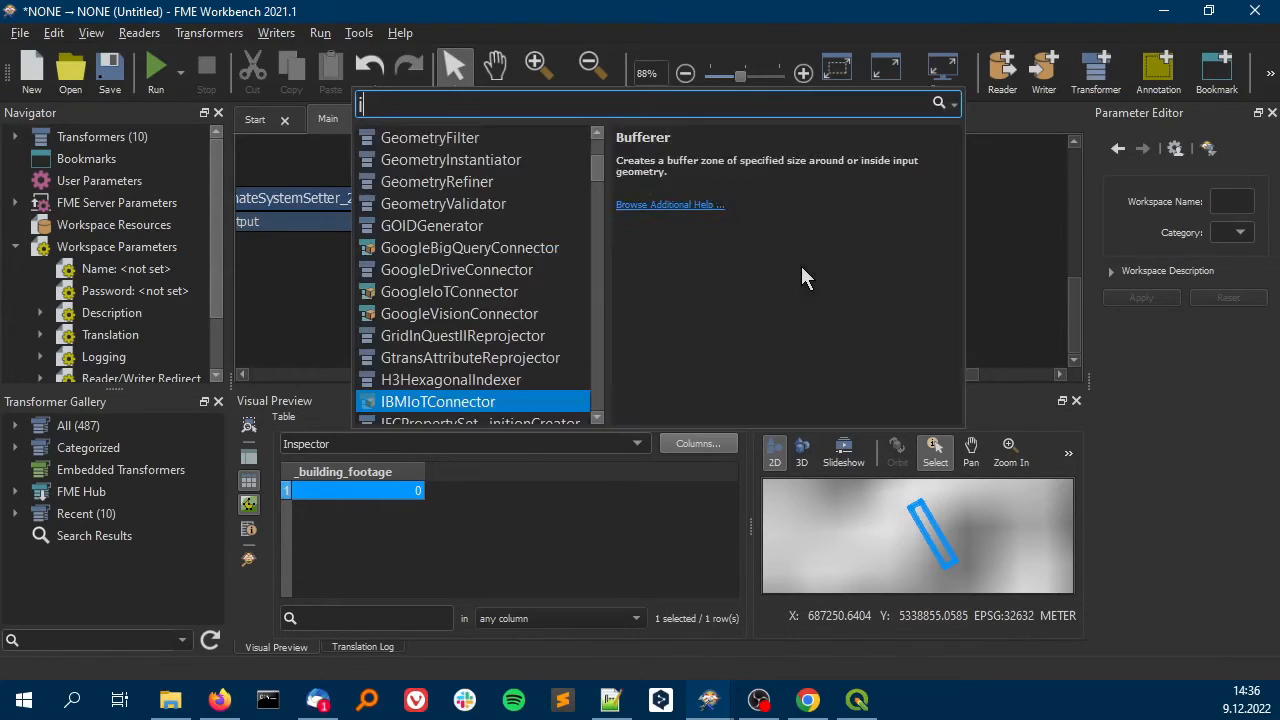
text(ins)
key(Return)
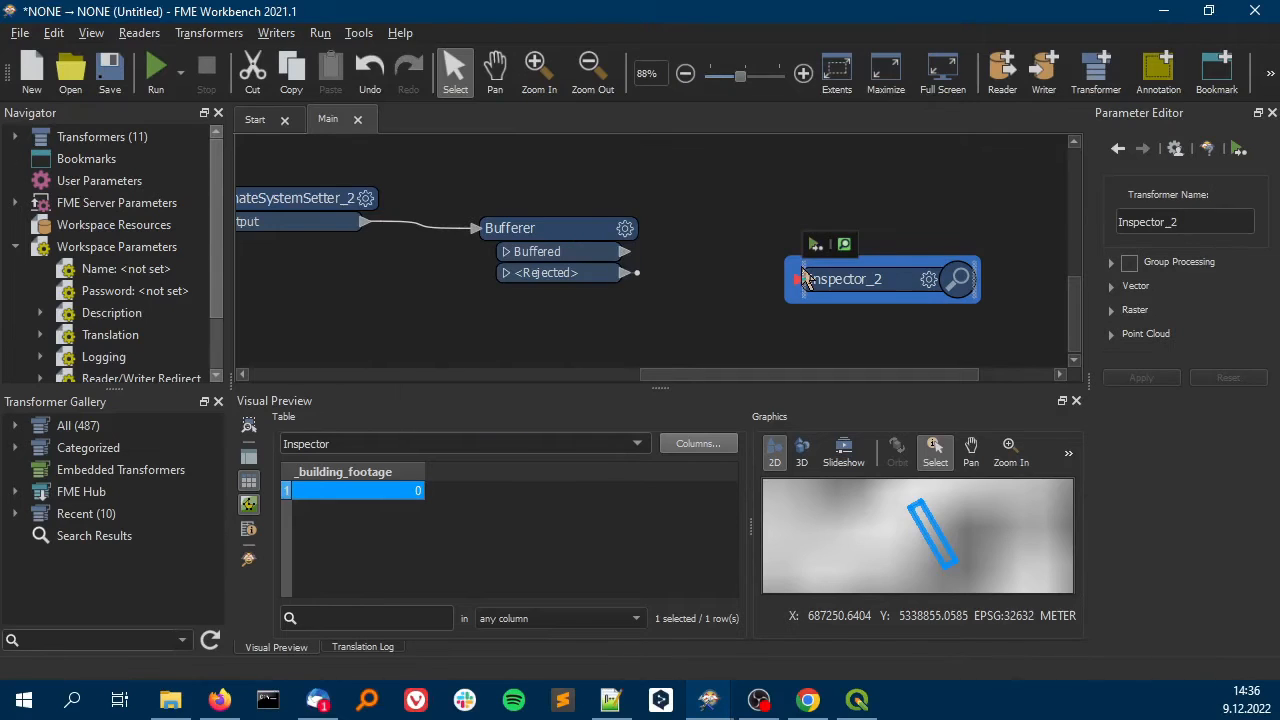
drag(863, 279, 820, 285)
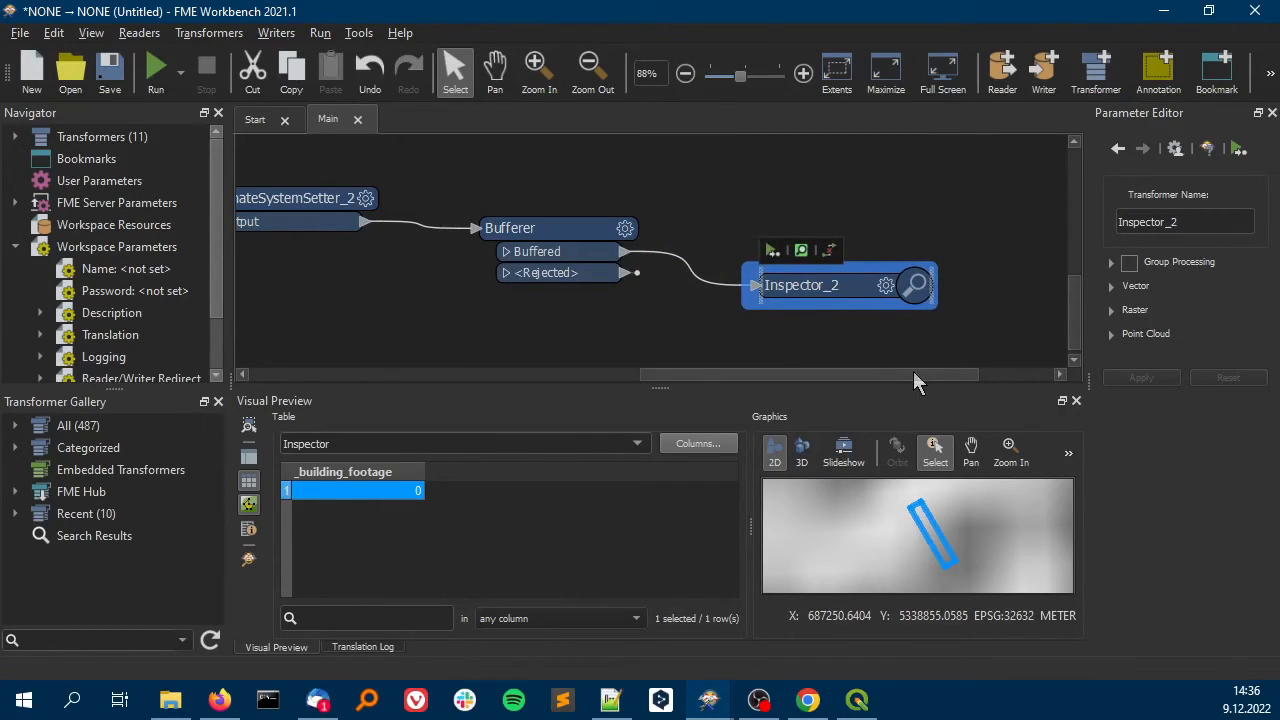
Delete the original Inspector attached to the first CoordinateSystemSetter's output
drag(913, 373, 977, 373)
scroll(970, 277, down, 2)
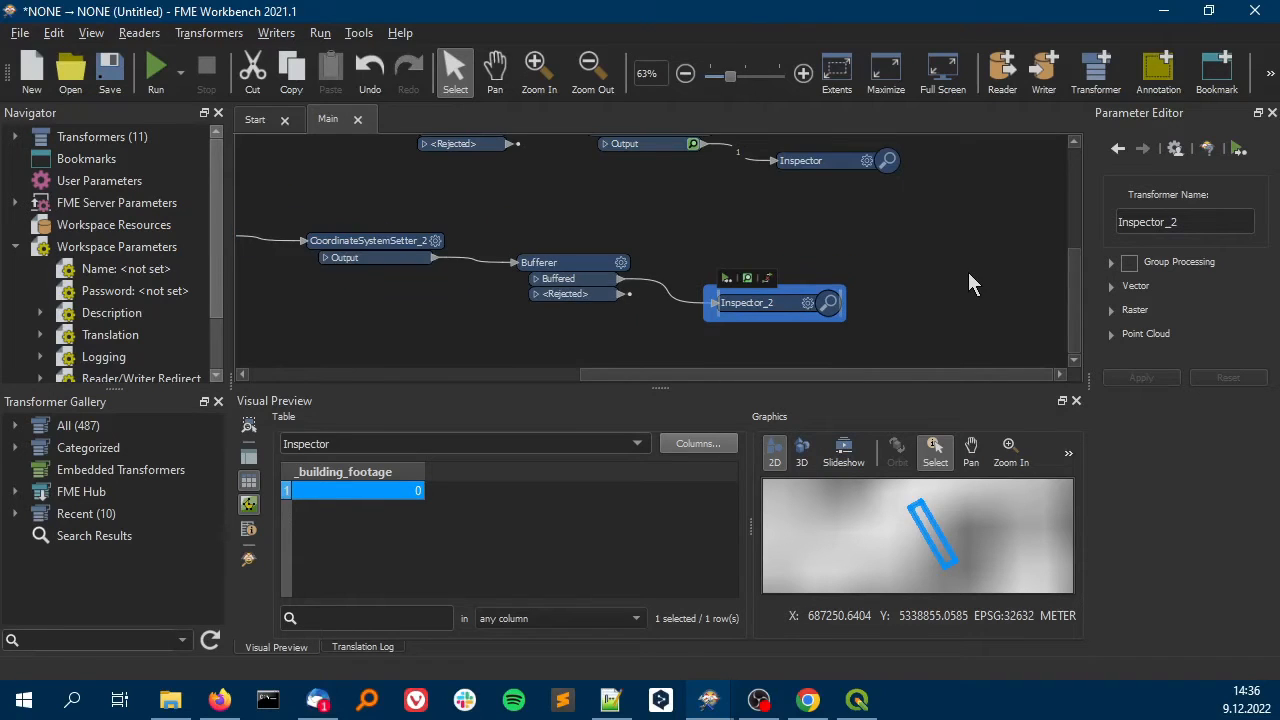
click(815, 166)
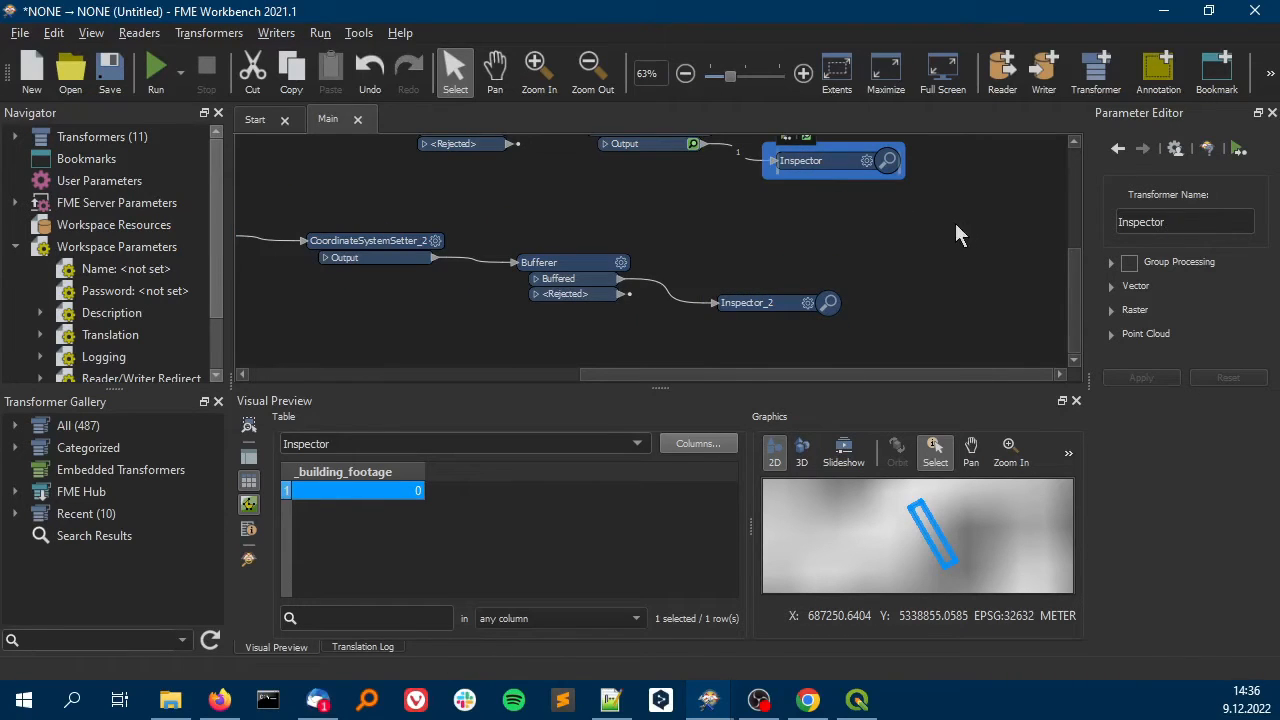
scroll(1066, 278, up, 1)
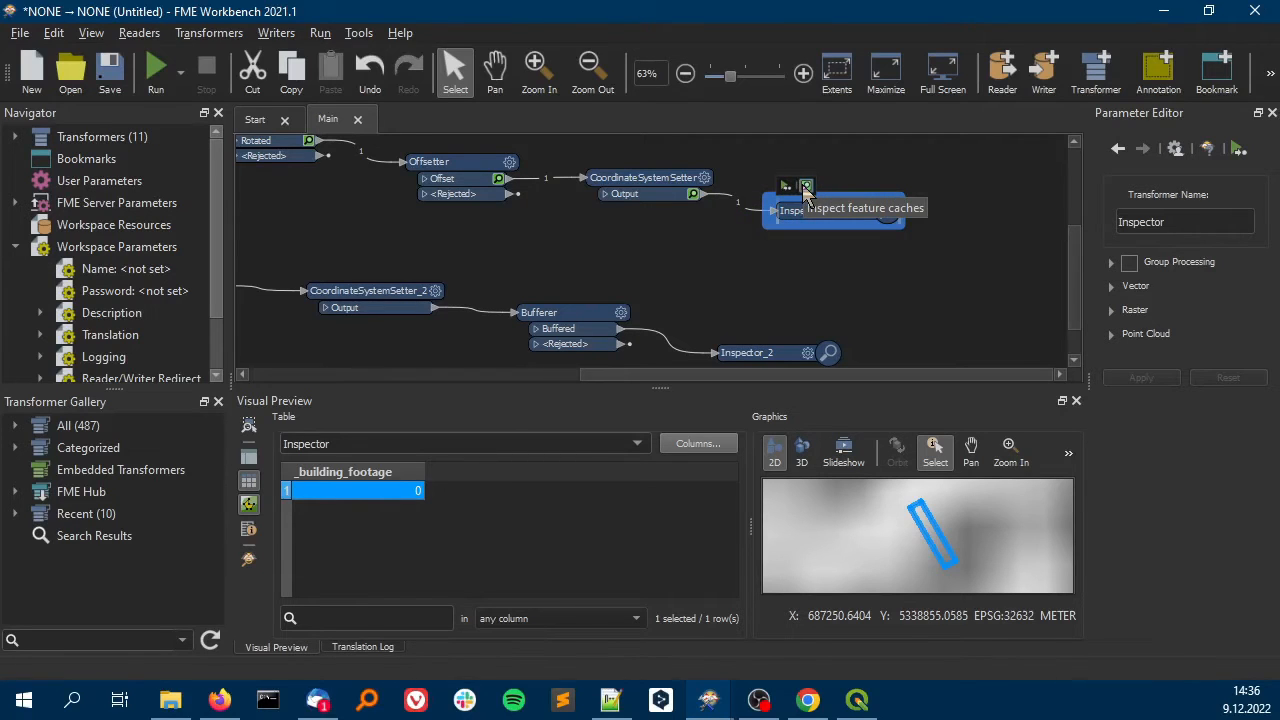
click(808, 240)
click(797, 210)
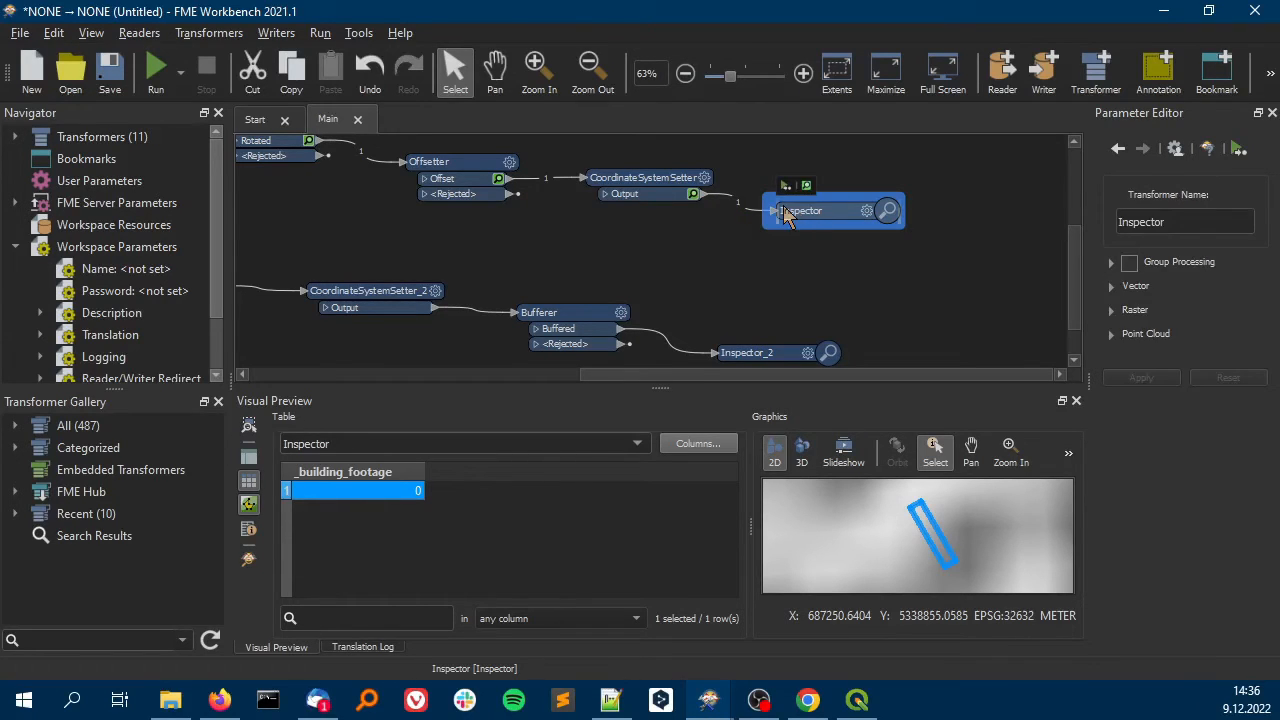
key(Delete)
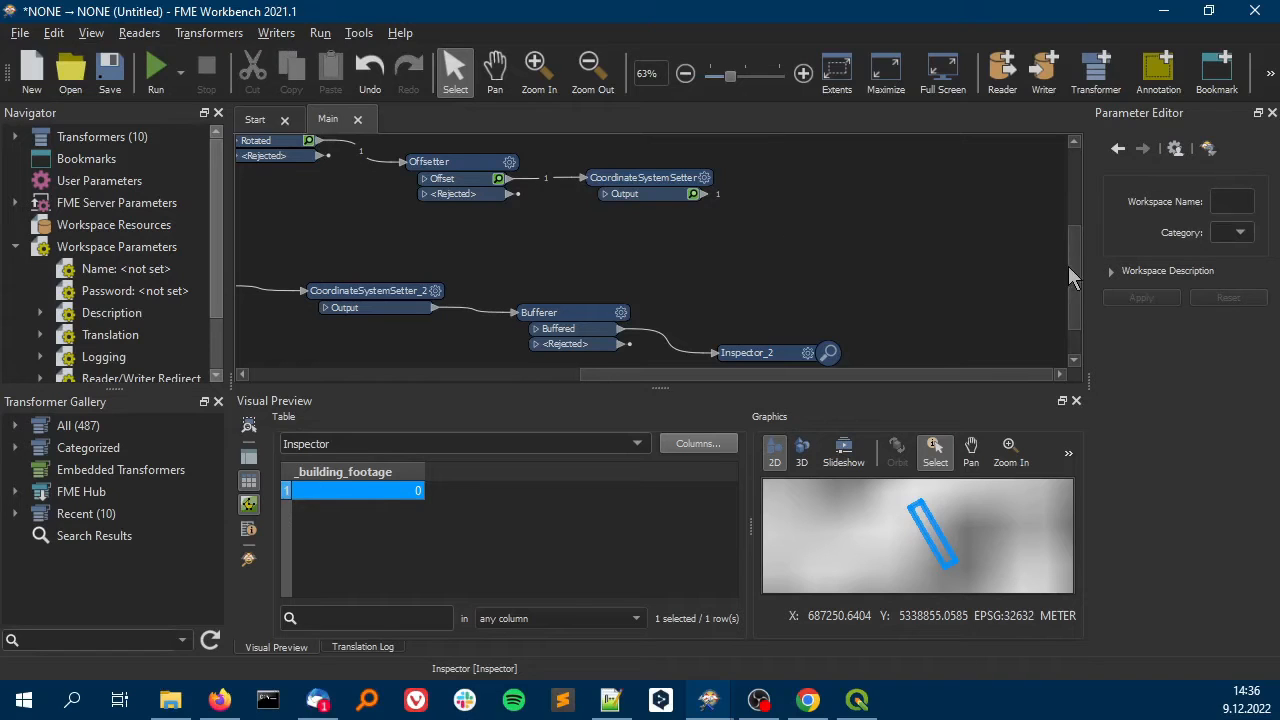
Run the workspace to Inspector_2 and examine the extent of the buffered feature against the background map
scroll(1070, 270, down, 2)
click(751, 307)
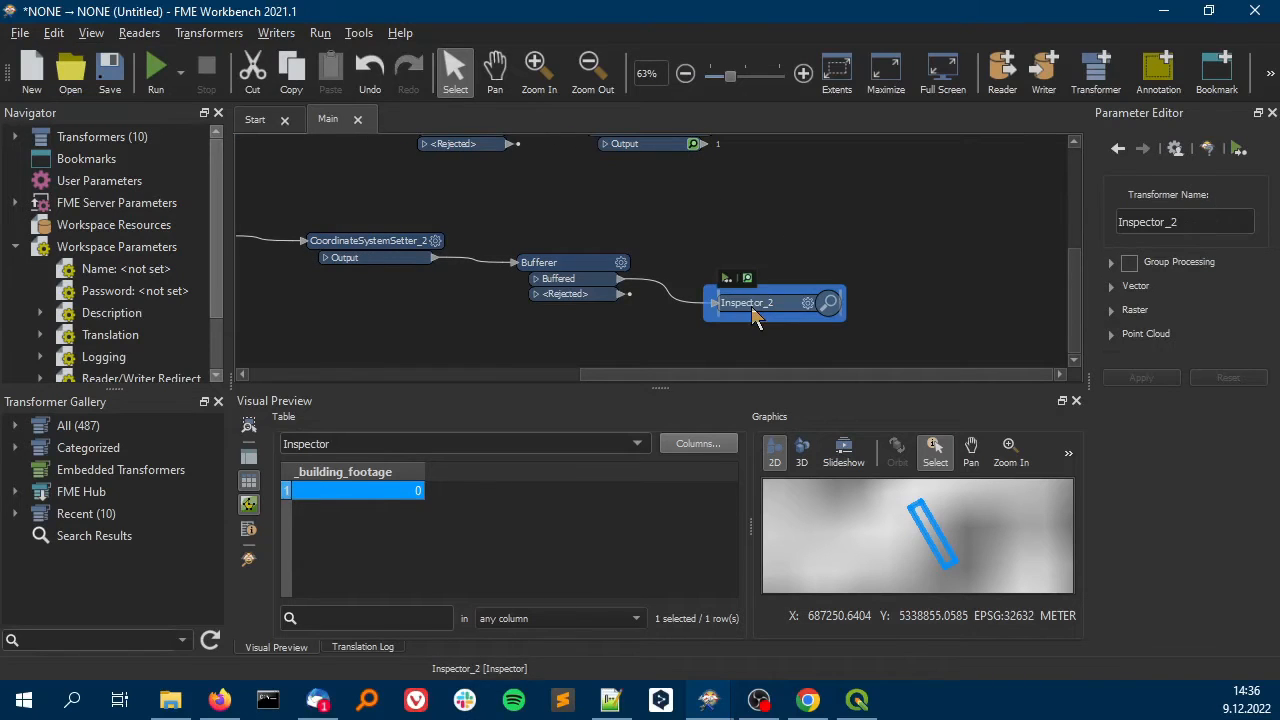
click(727, 280)
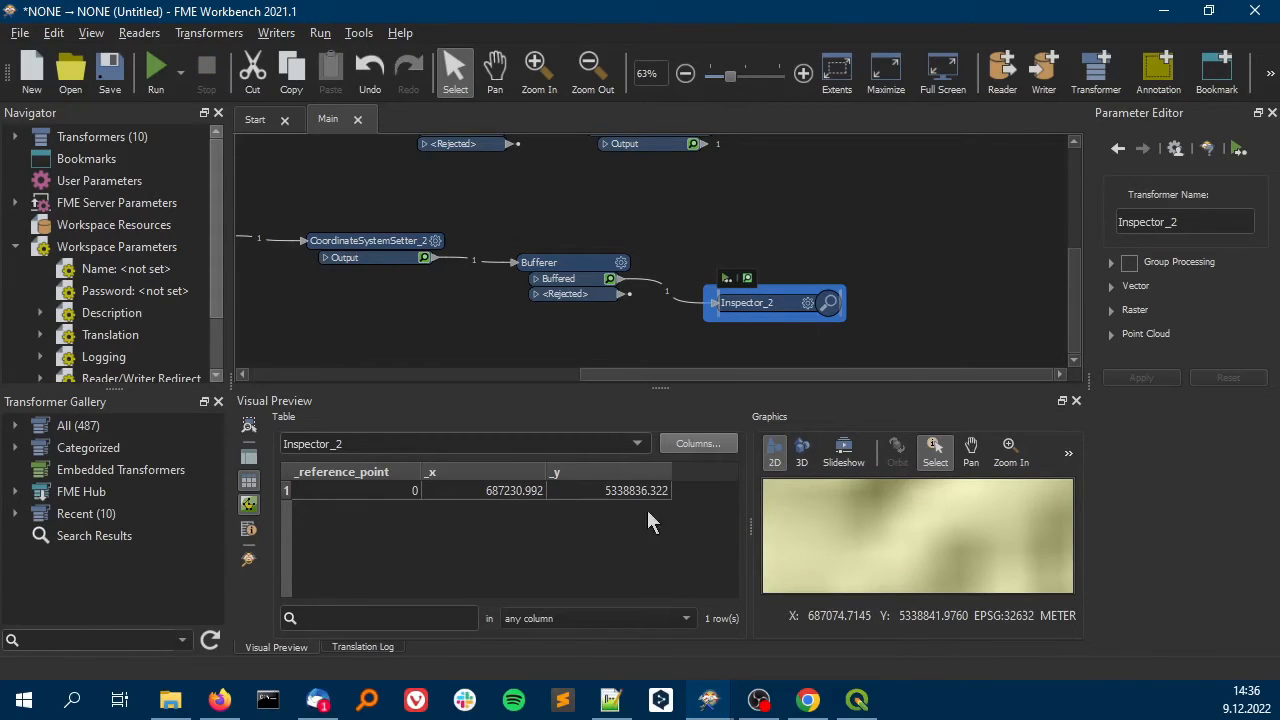
click(354, 490)
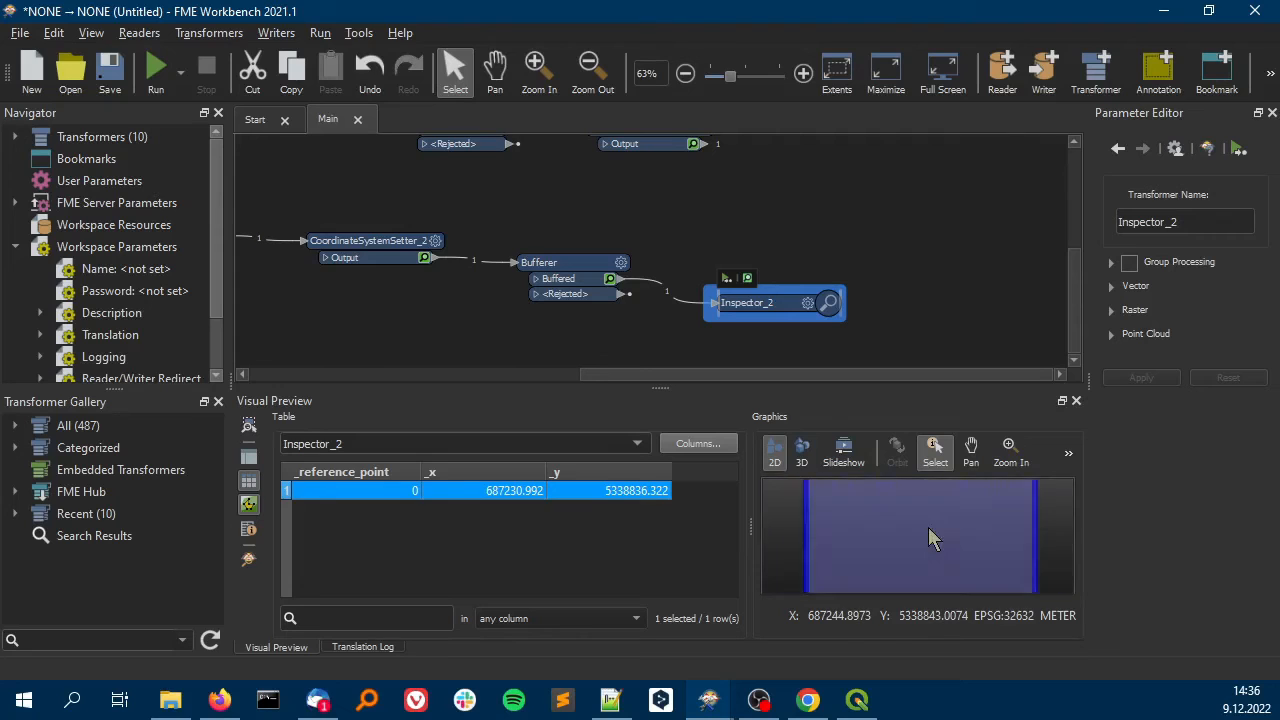
scroll(928, 537, down, 5)
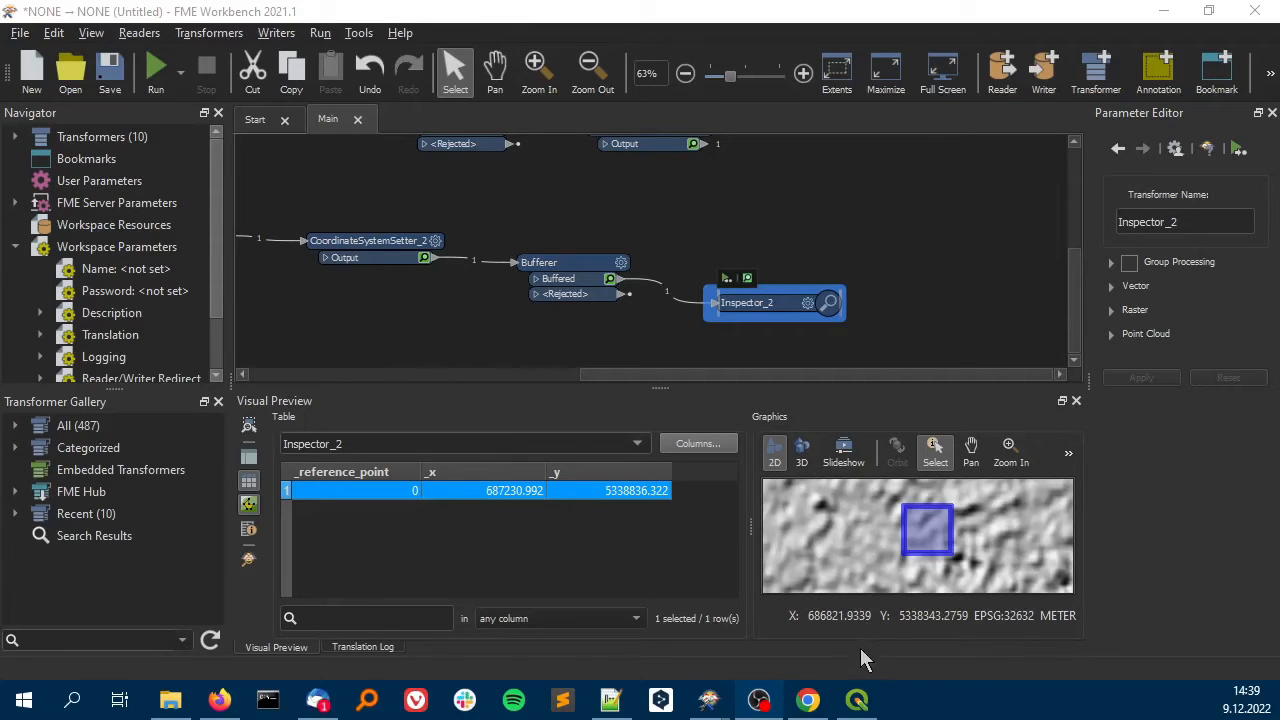
Switch to QGIS and toggle the building_boundary, SRTM X-SAR Elevation Mosaic and Topographic OSM WMS layers off and on to compare them
click(858, 702)
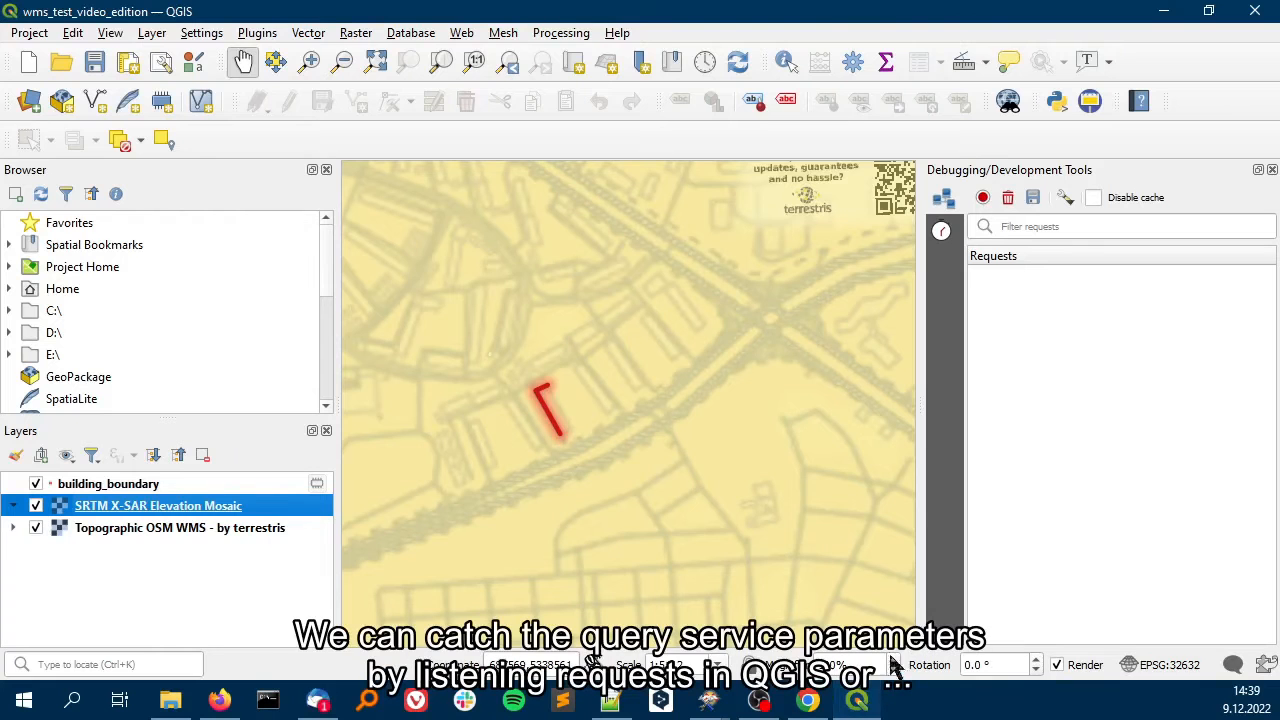
click(247, 490)
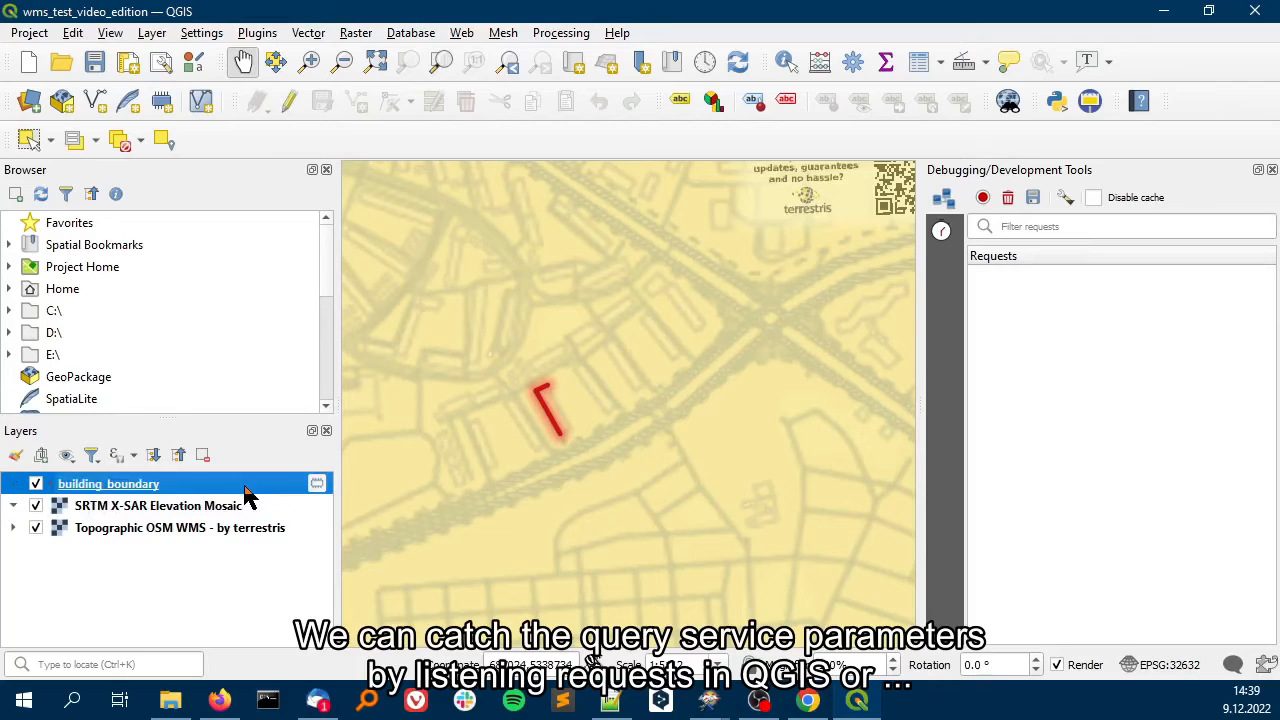
click(36, 484)
click(36, 484)
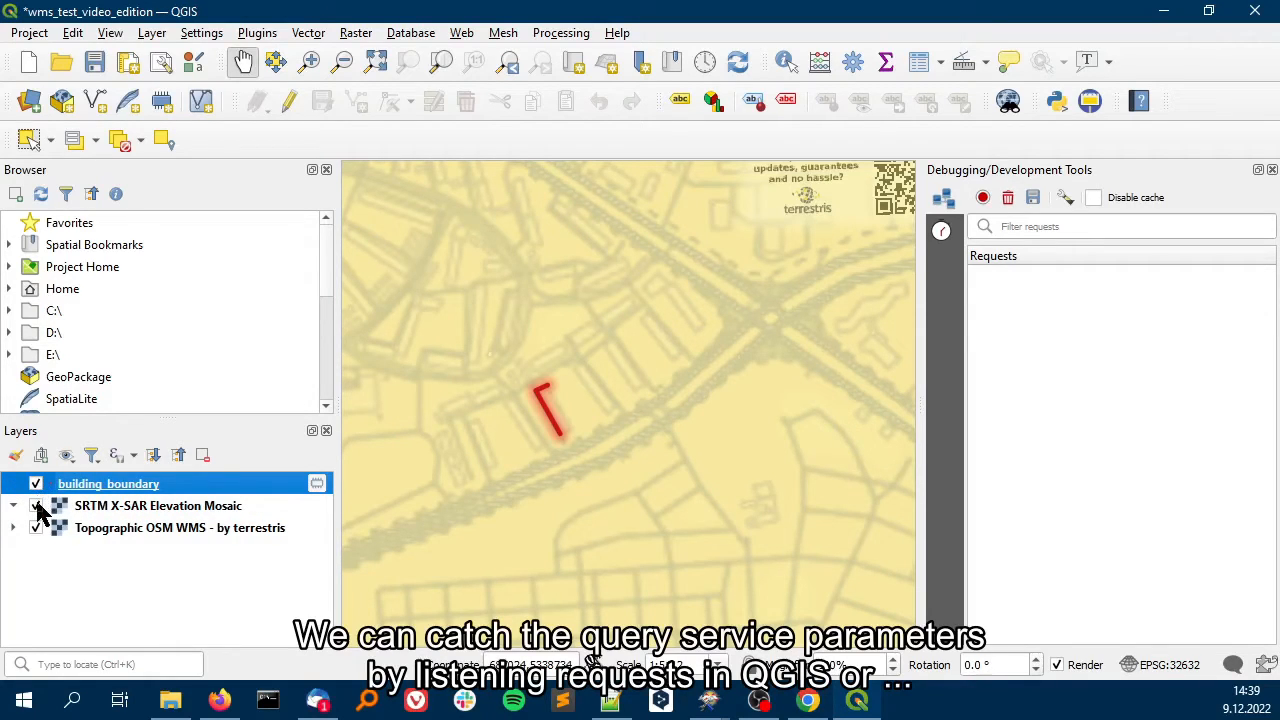
click(36, 506)
click(36, 506)
click(36, 528)
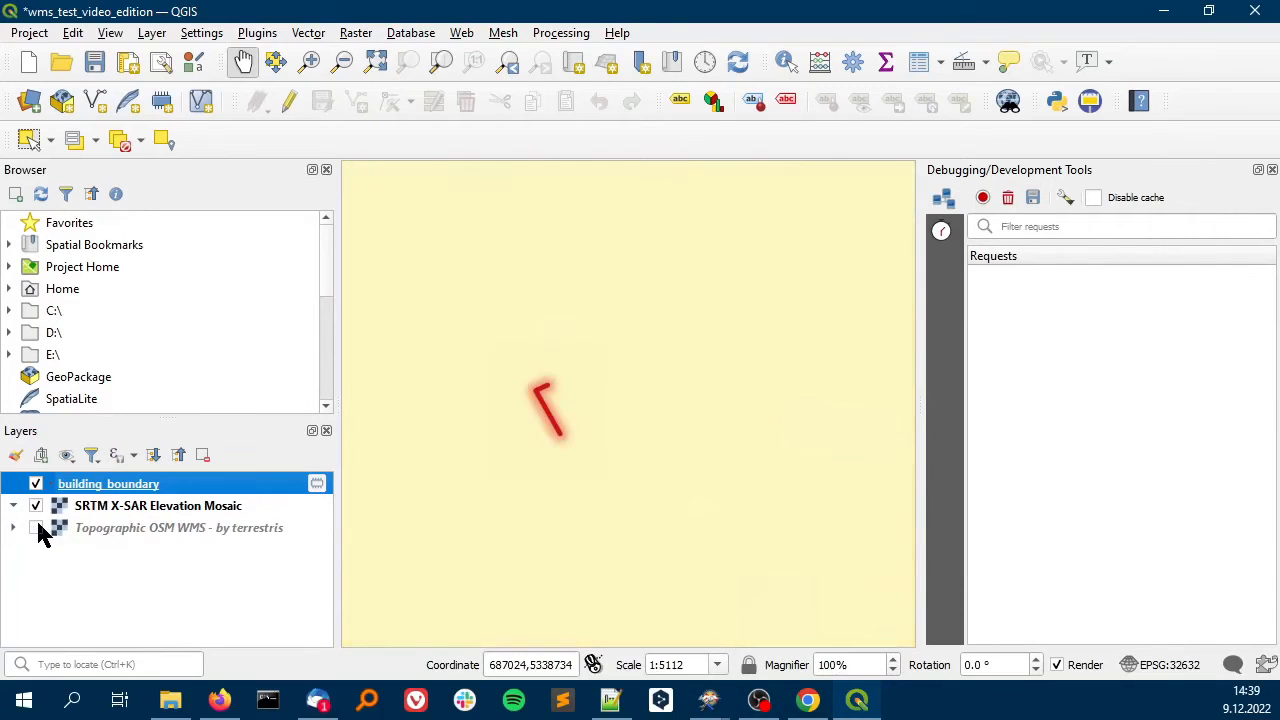
click(36, 528)
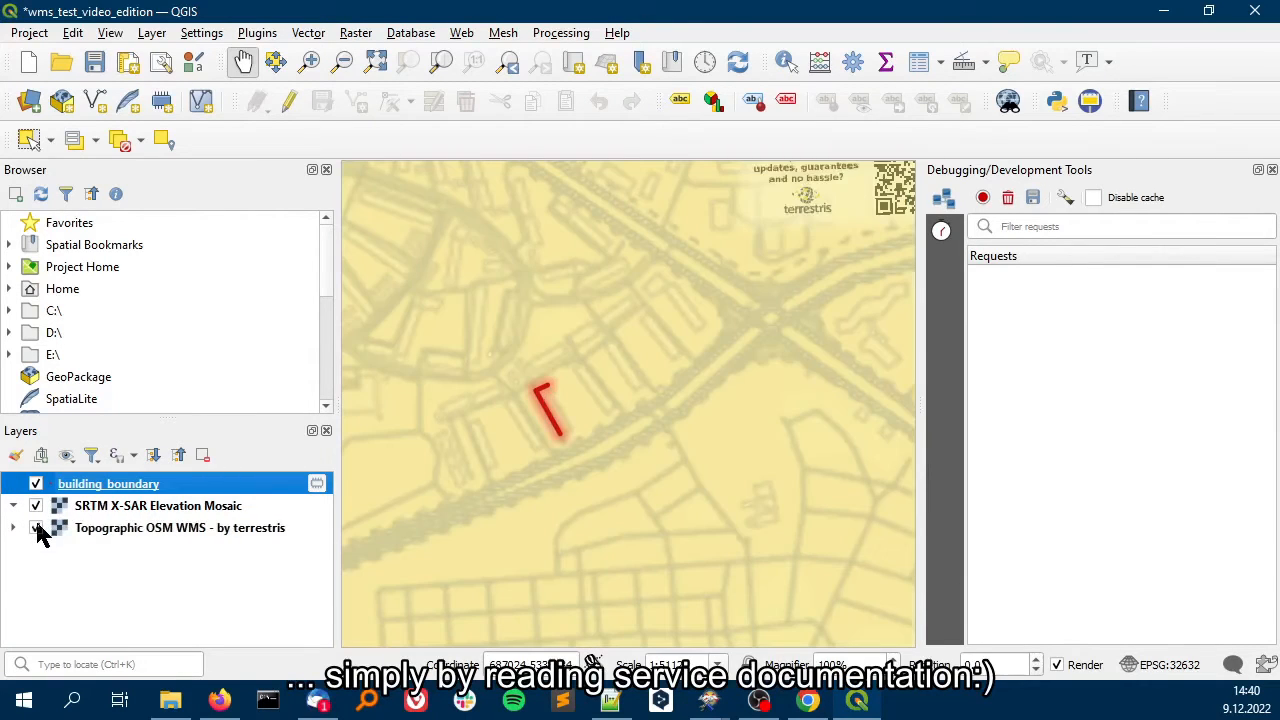
Record network requests while identifying the SRTM X-SAR Elevation Mosaic value at the building boundary's corner, and expand the identified result
click(82, 508)
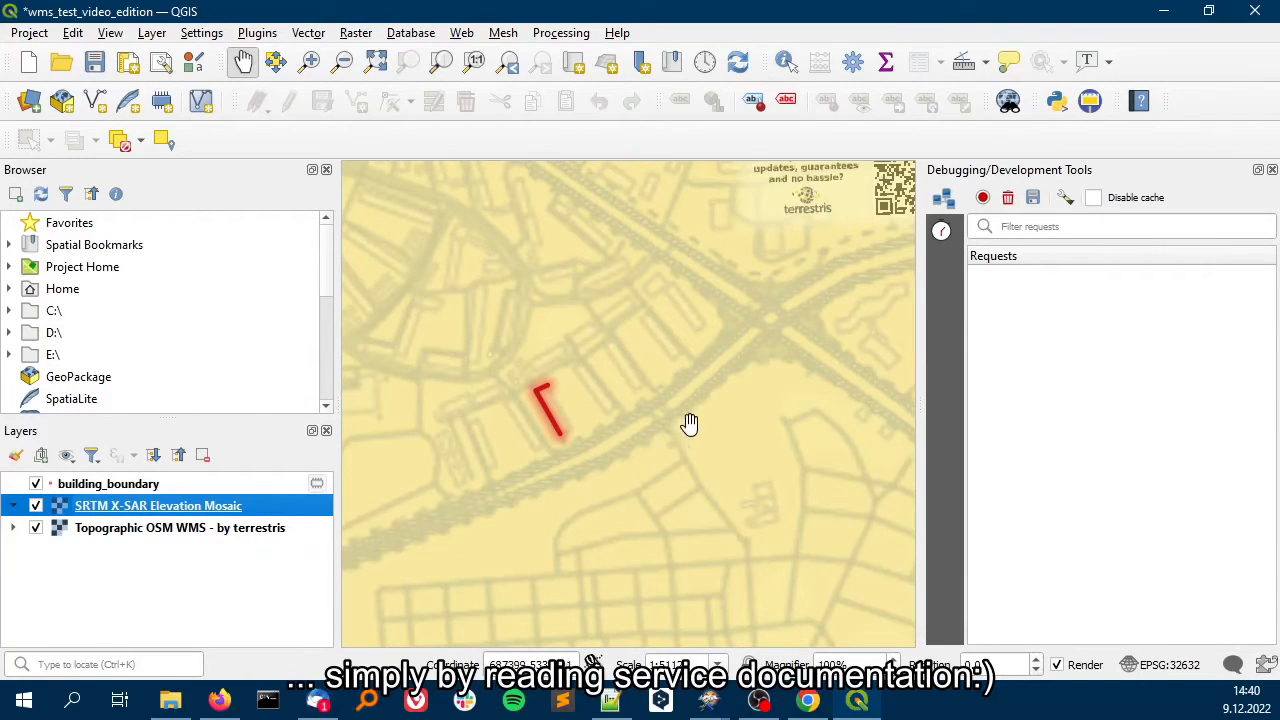
click(983, 199)
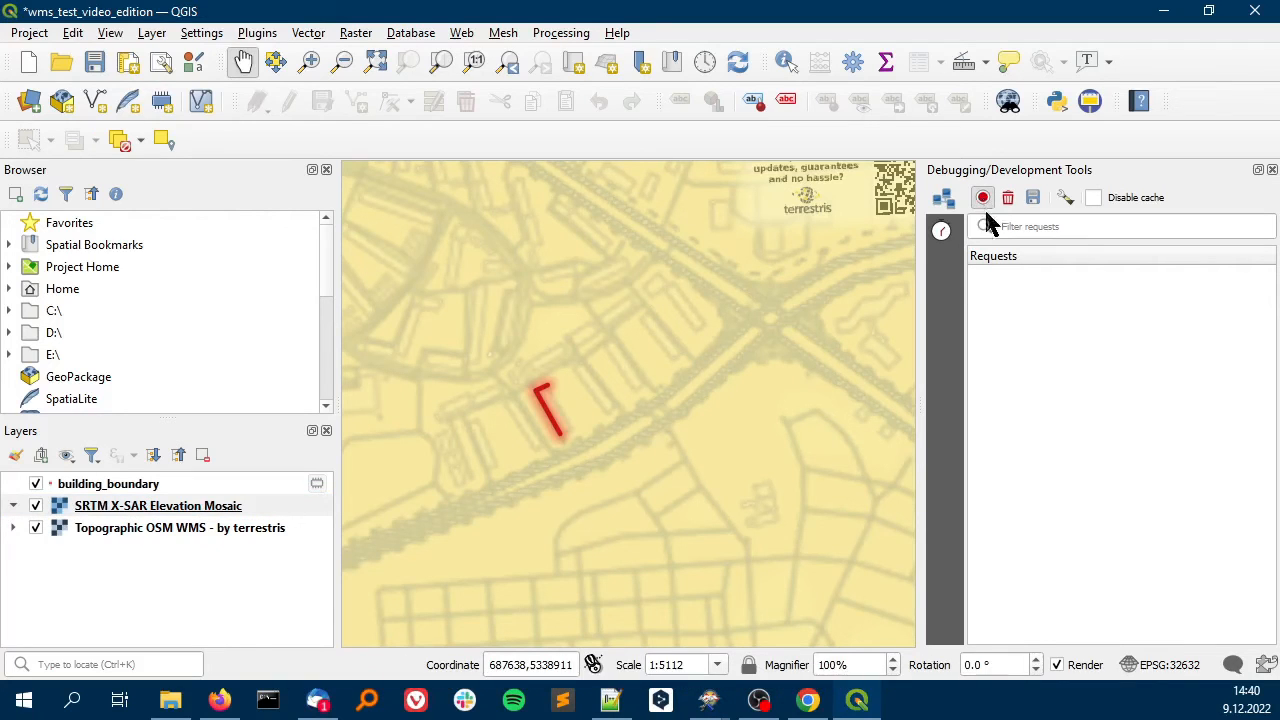
click(786, 62)
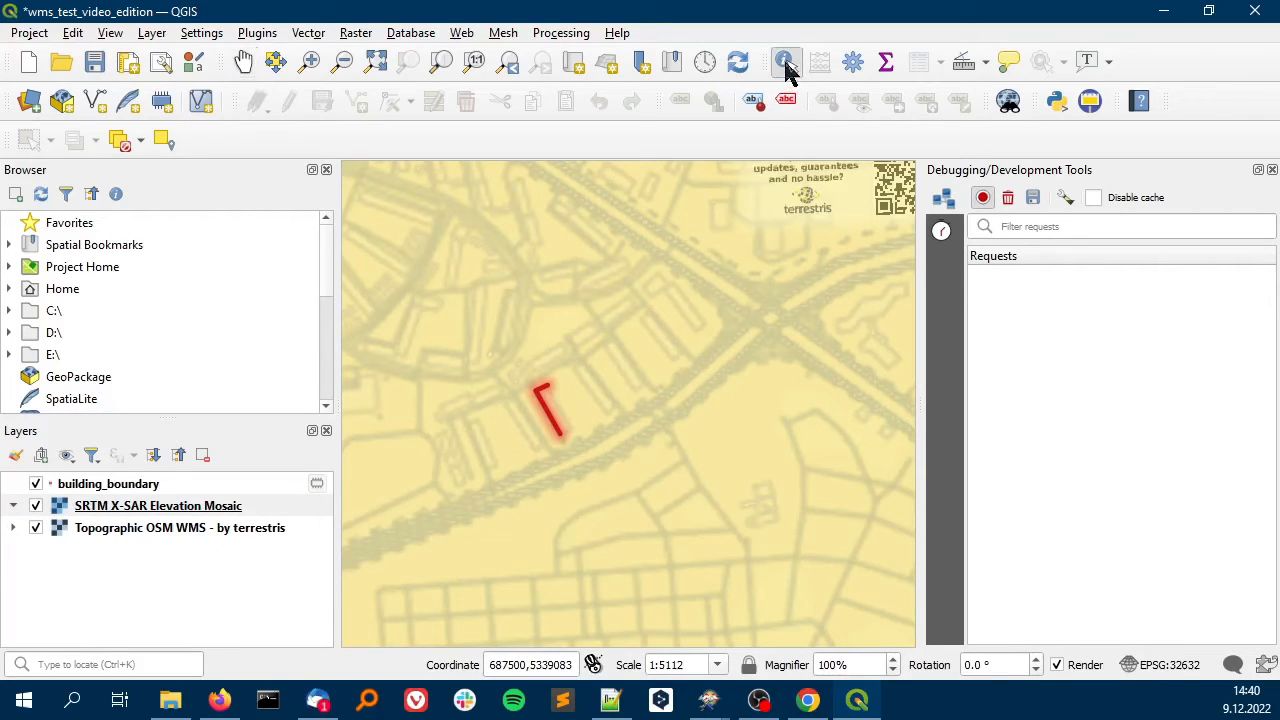
click(539, 392)
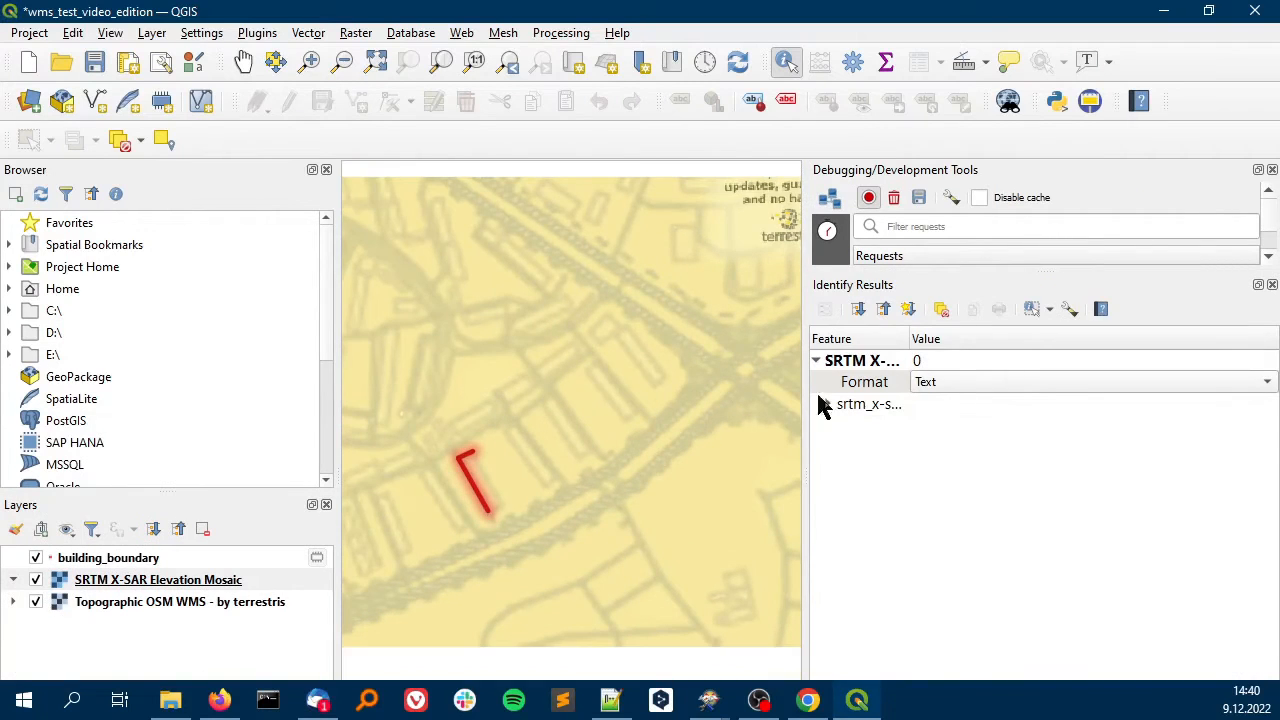
click(827, 404)
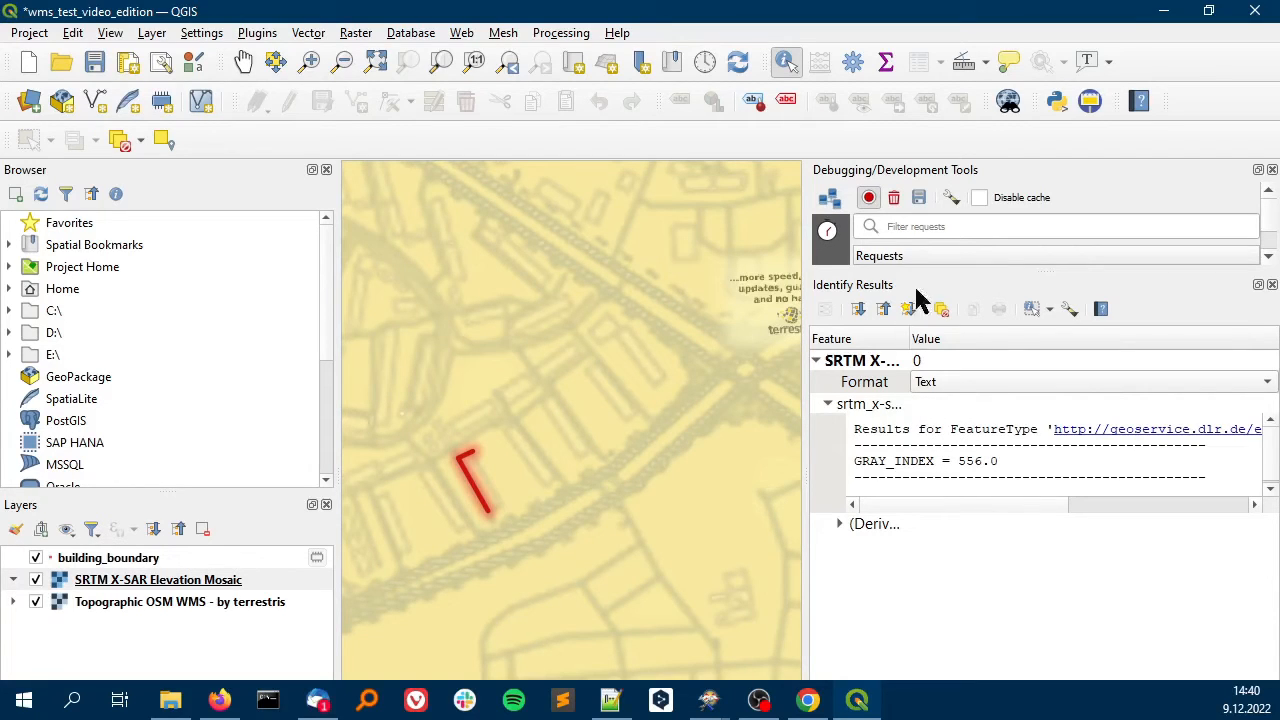
Expand the first captured GET request to geoservice.dlr.de in the enlarged request list and copy its URL
drag(912, 268, 920, 412)
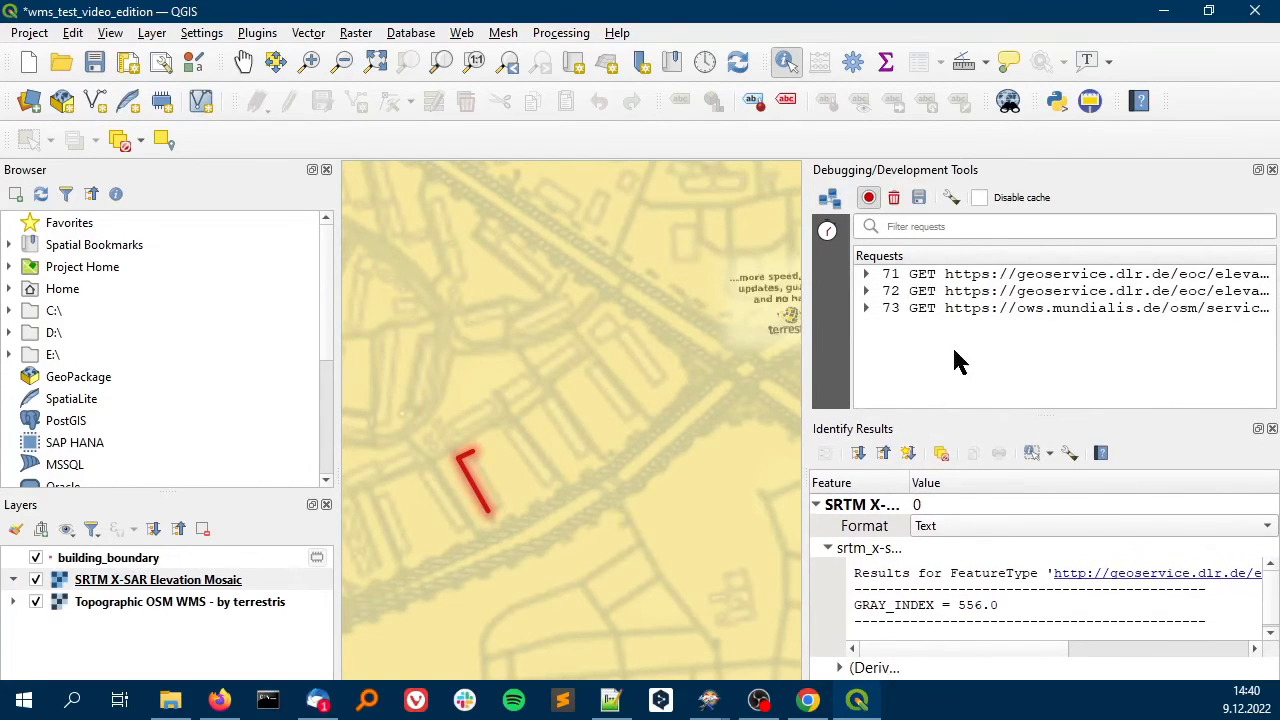
click(956, 279)
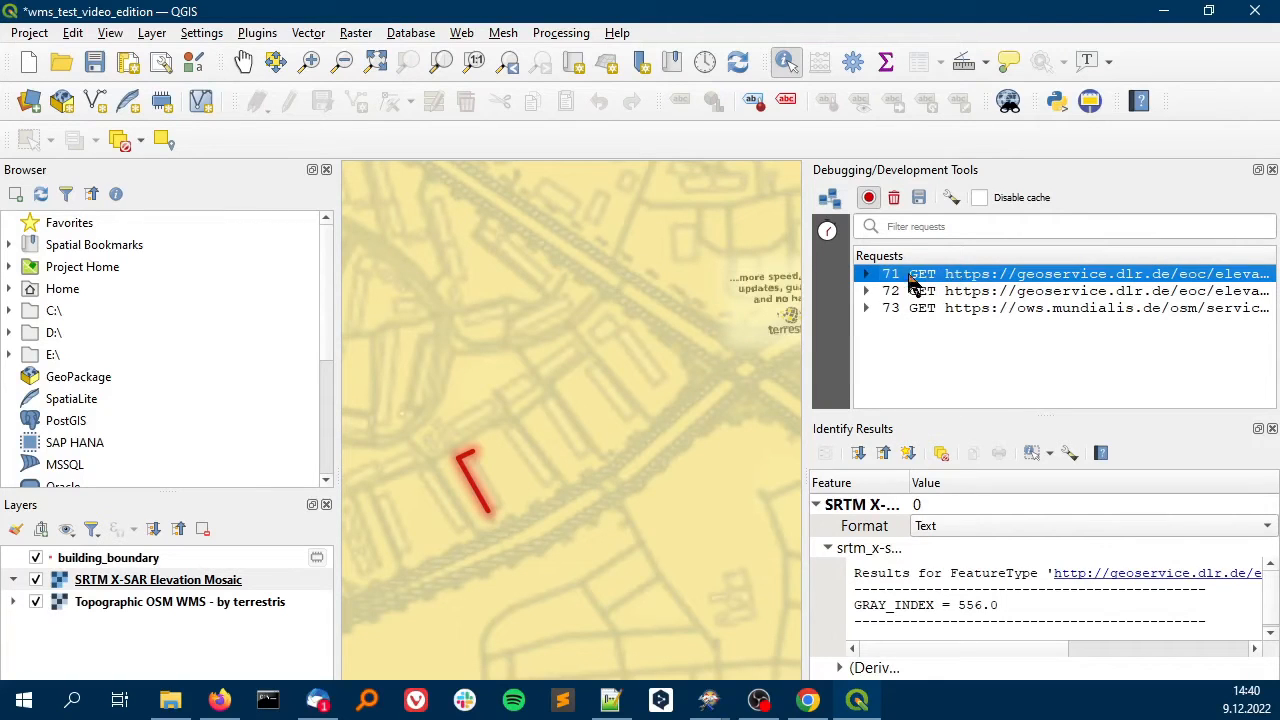
click(866, 278)
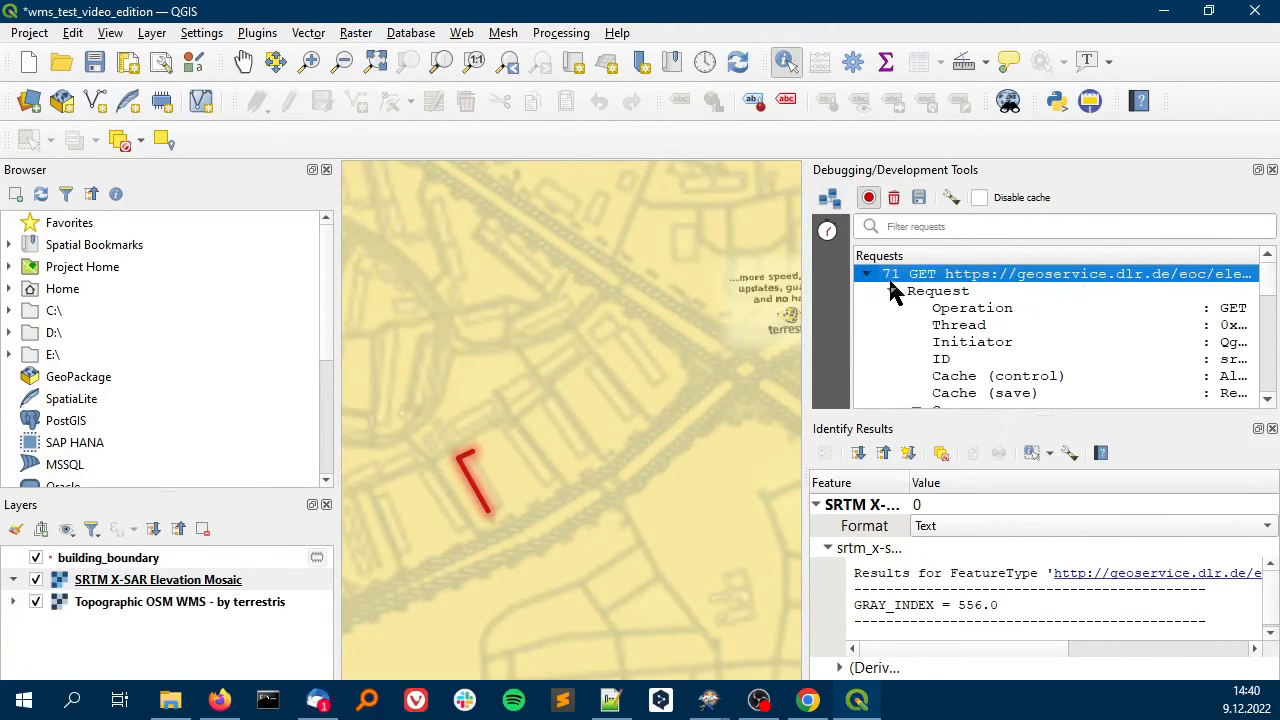
right_click(975, 284)
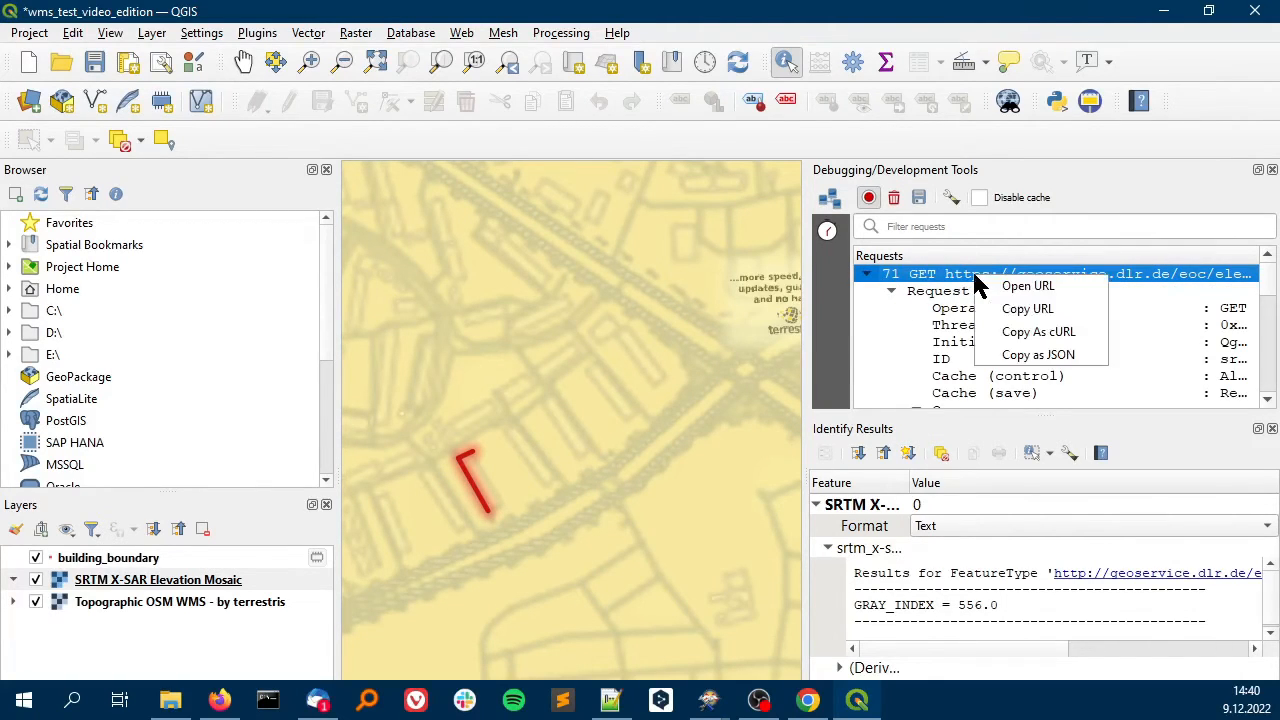
click(1024, 310)
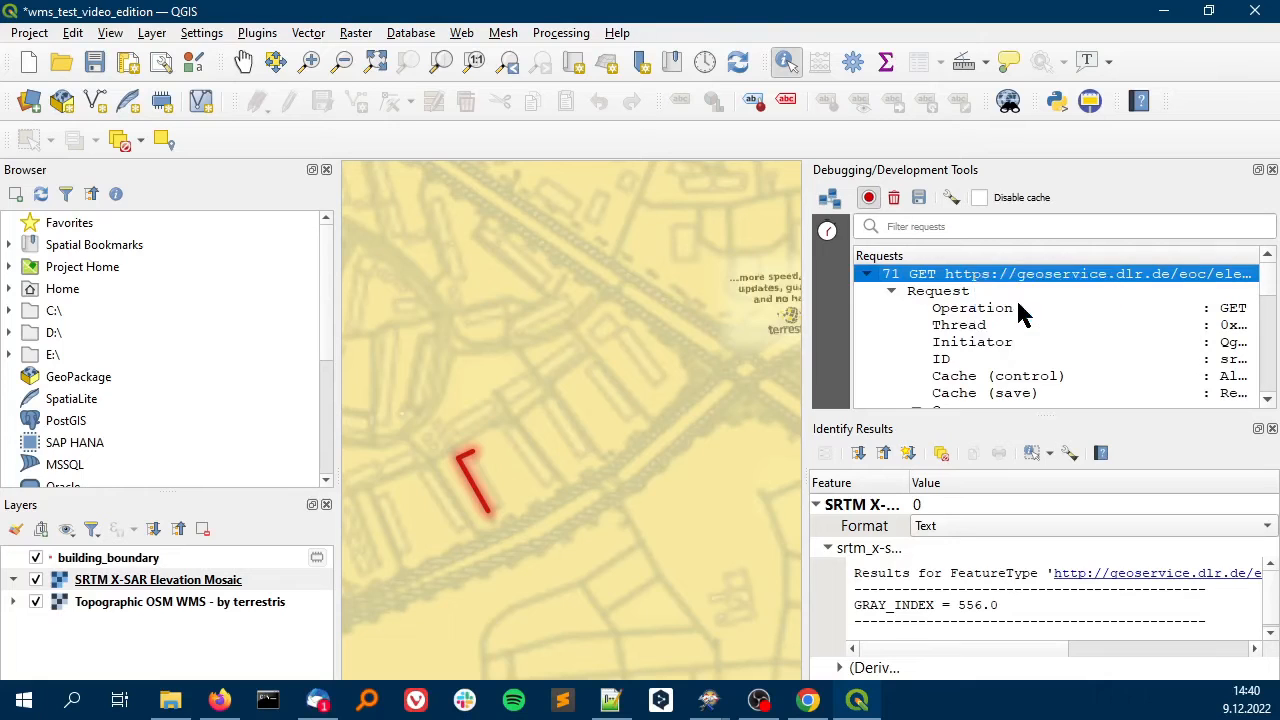
Switch to Notepad++ and paste the copied request URL into a new document
click(619, 706)
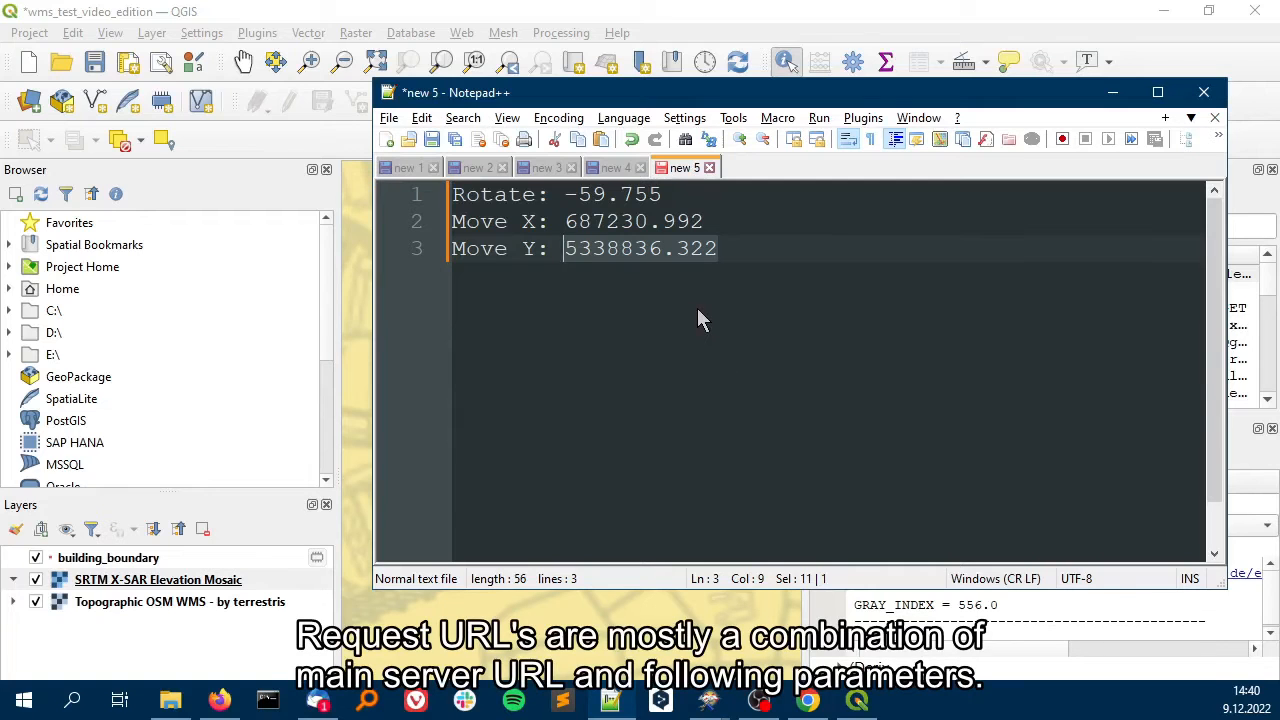
key(ctrl+n)
key(ctrl+v)
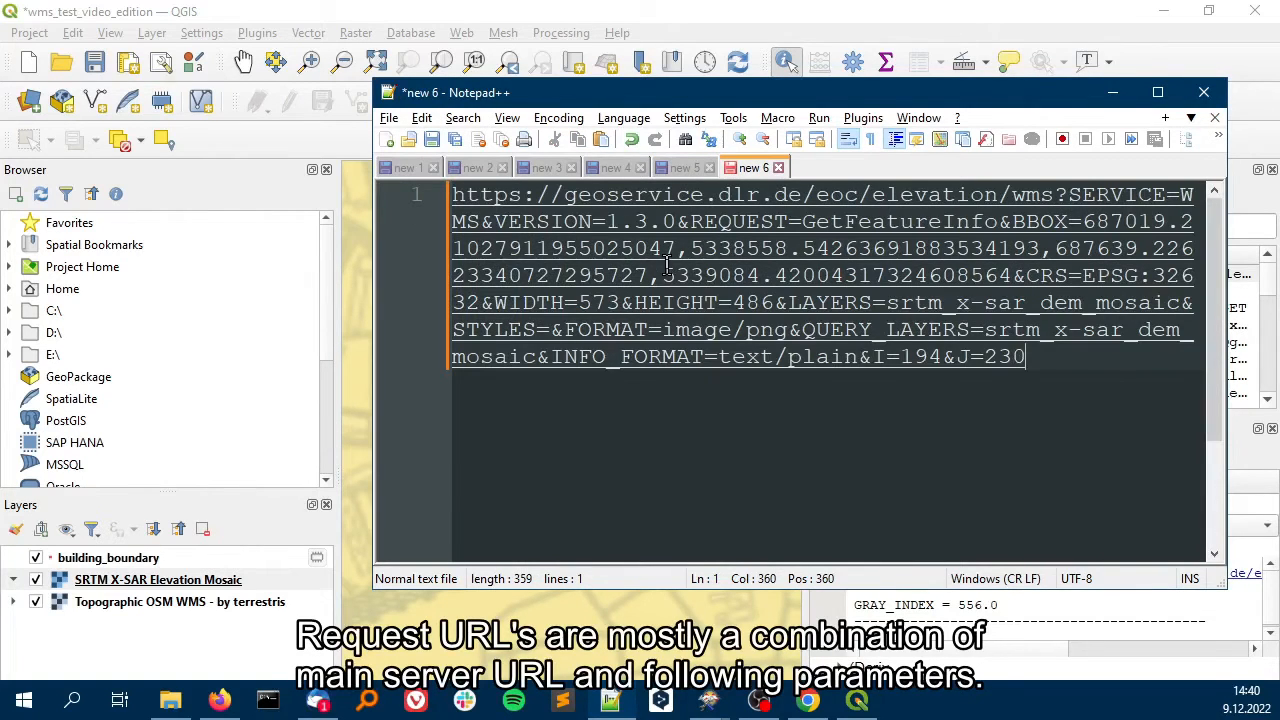
Split the URL after the base address and put the SERVICE, VERSION, REQUEST and BBOX parameters on separate indented lines
click(1064, 195)
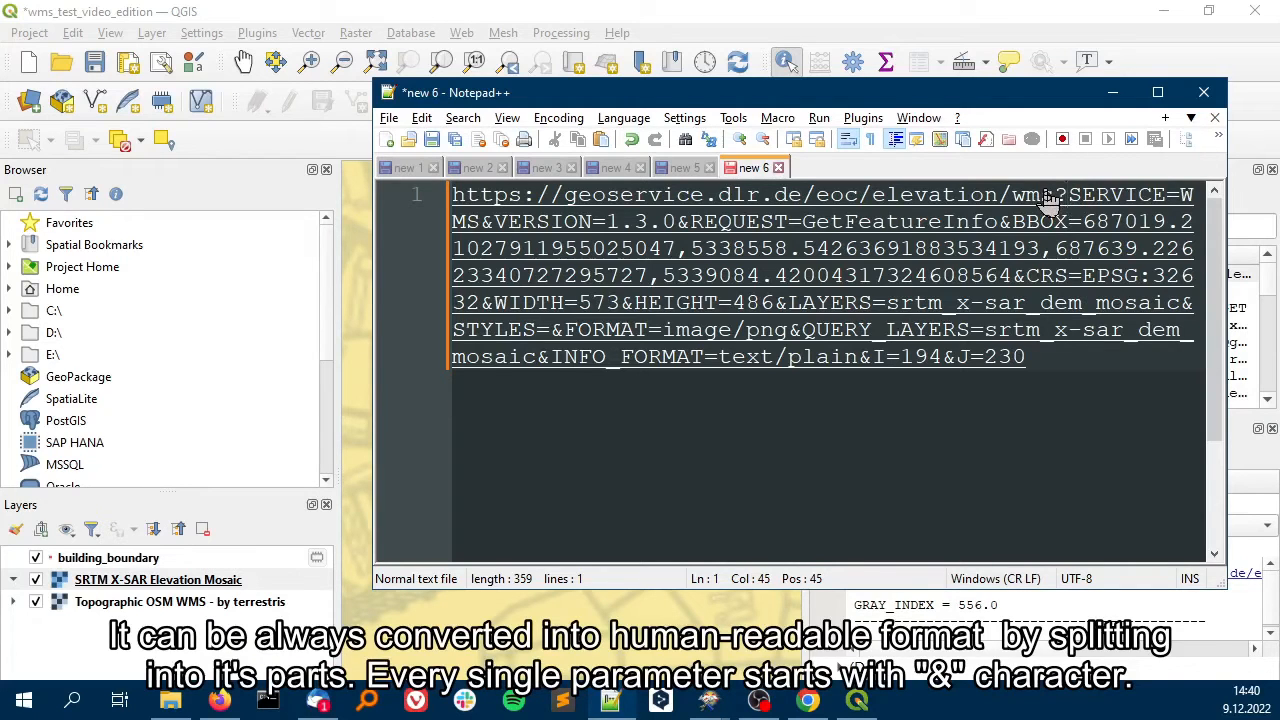
key(Return)
key(Tab)
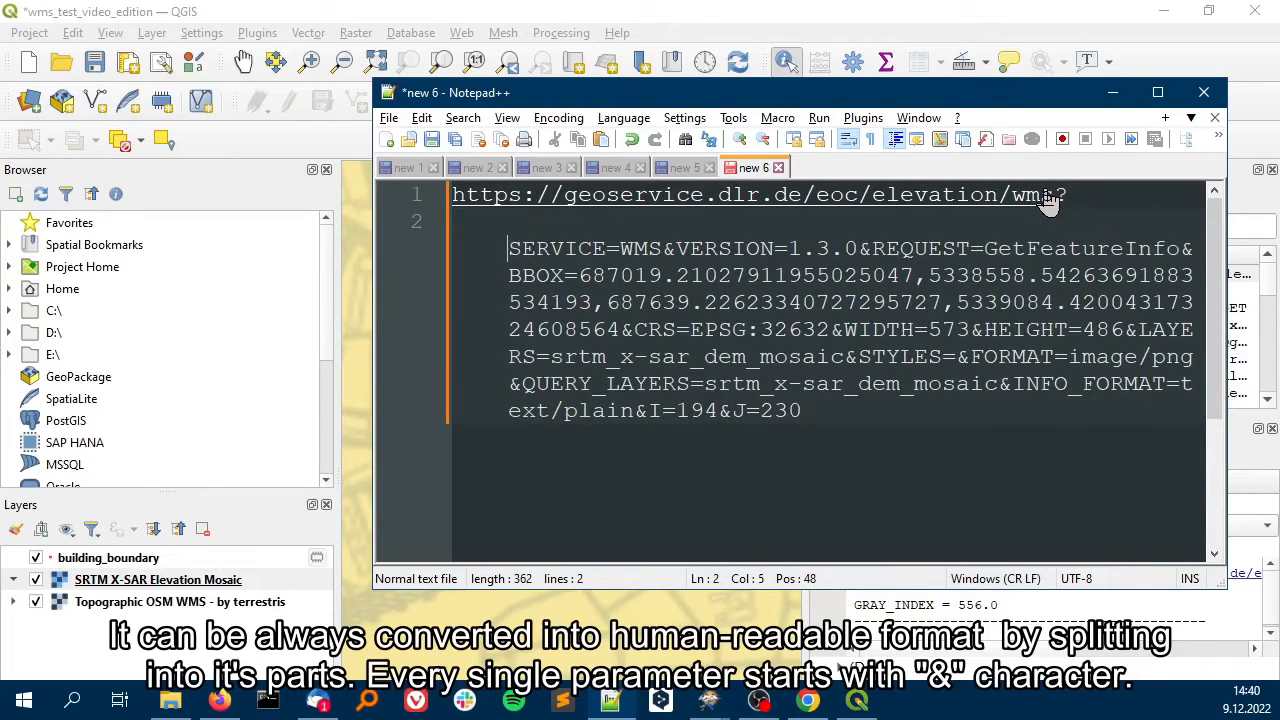
click(666, 247)
key(Return)
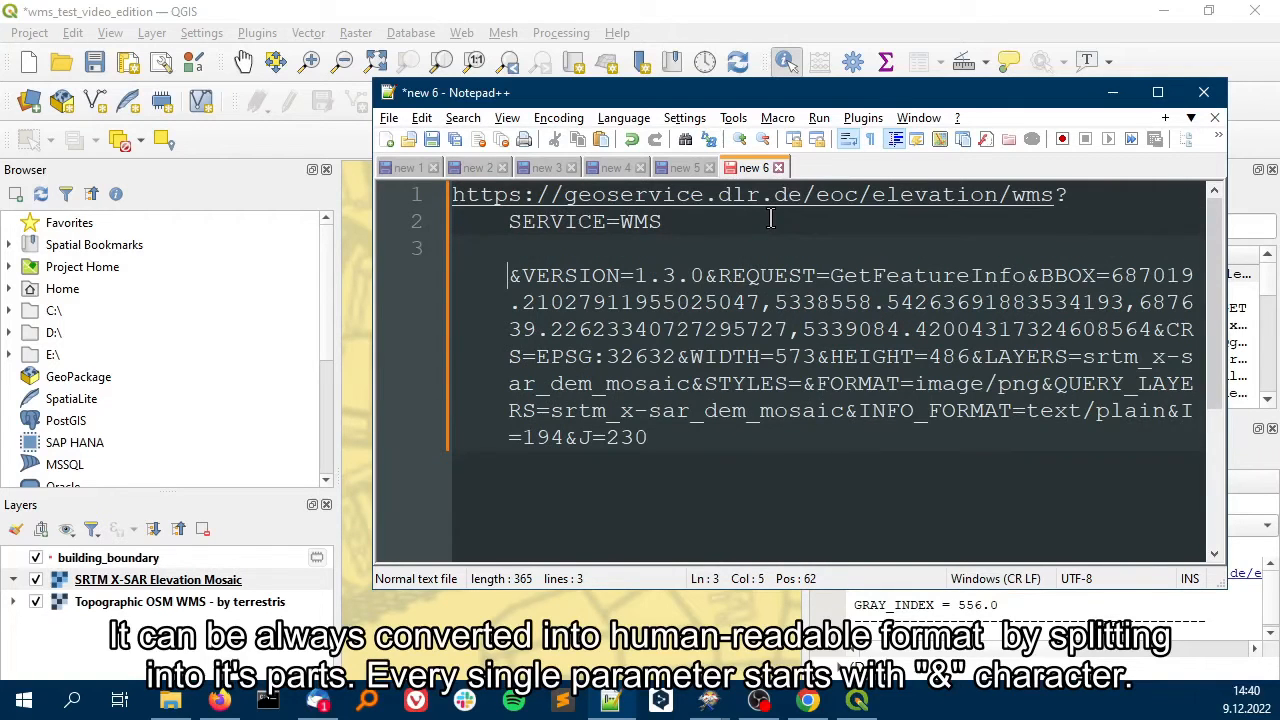
click(706, 276)
key(Return)
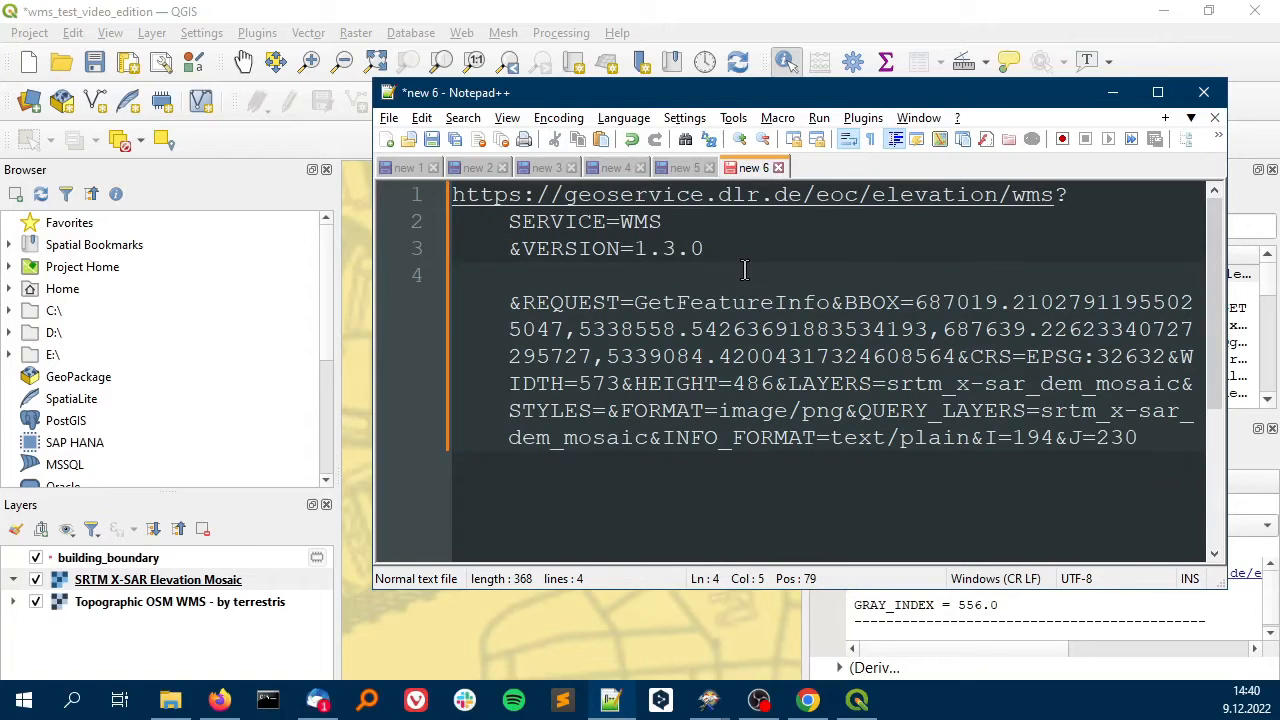
click(831, 300)
key(Return)
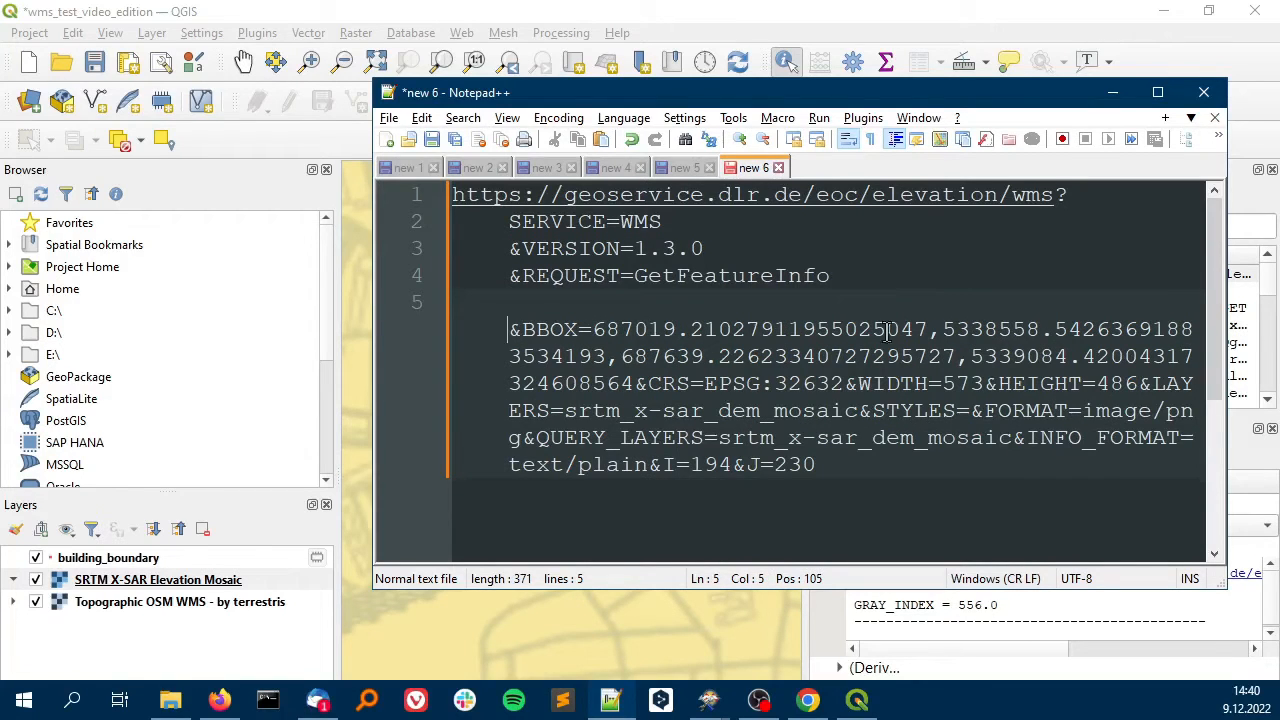
click(636, 383)
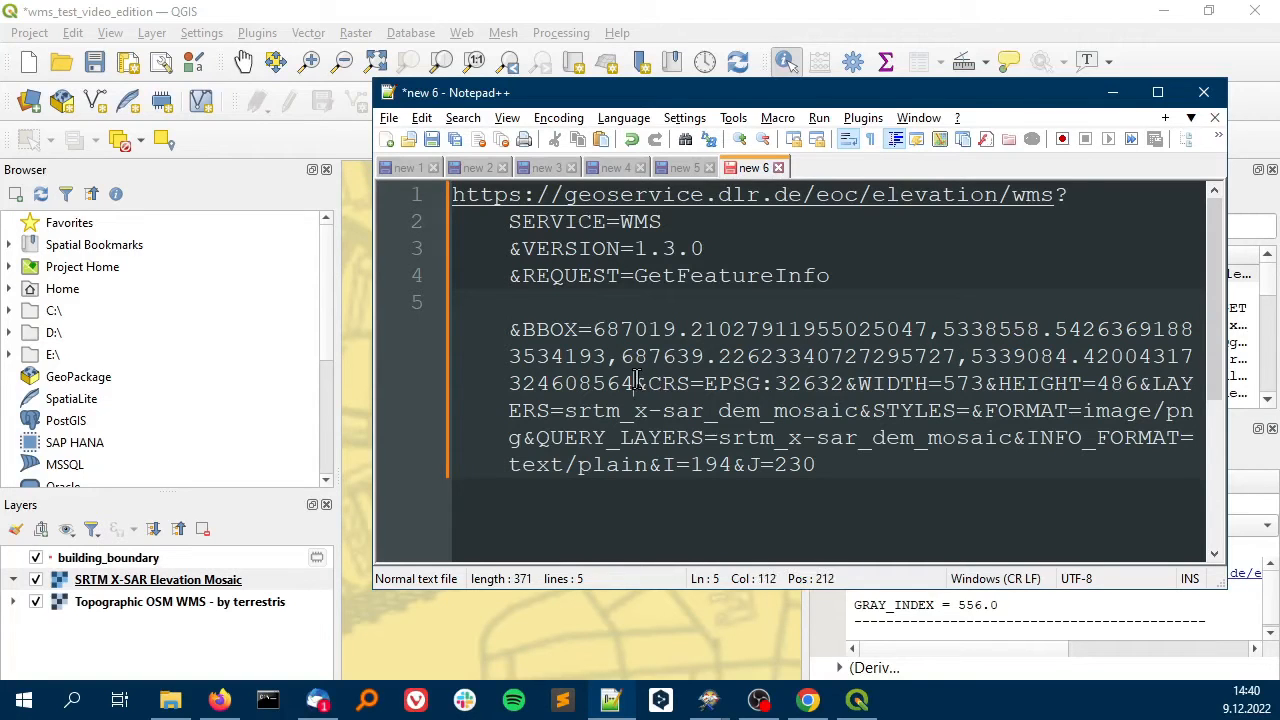
key(Return)
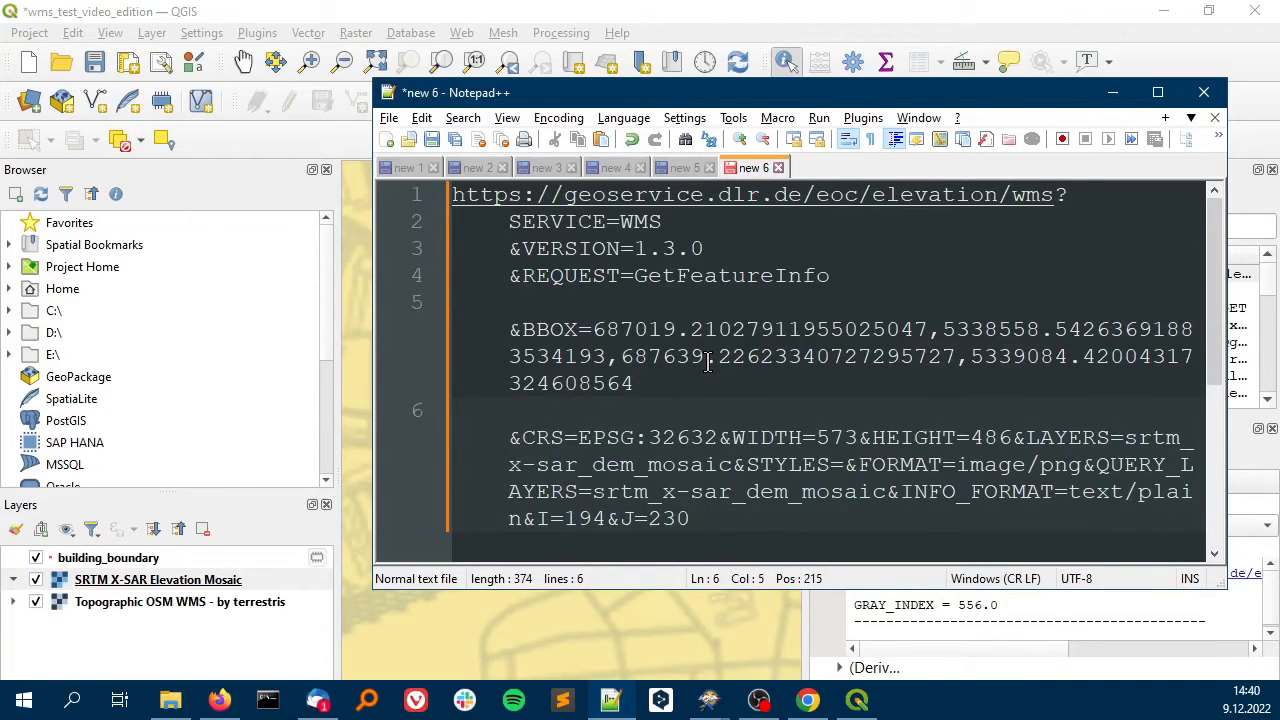
Break the remaining URL text so that CRS, WIDTH, HEIGHT and LAYERS each stand on their own line
click(722, 437)
key(Return)
scroll(729, 396, down, 3)
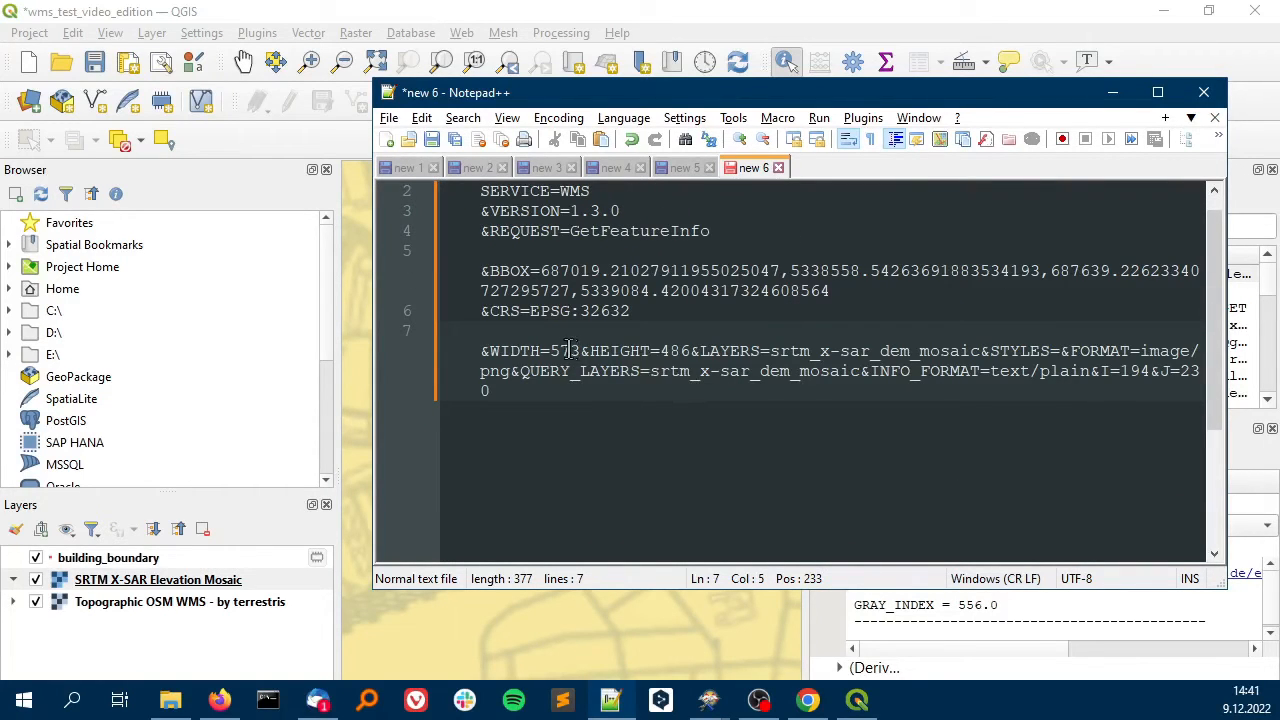
click(578, 351)
key(Return)
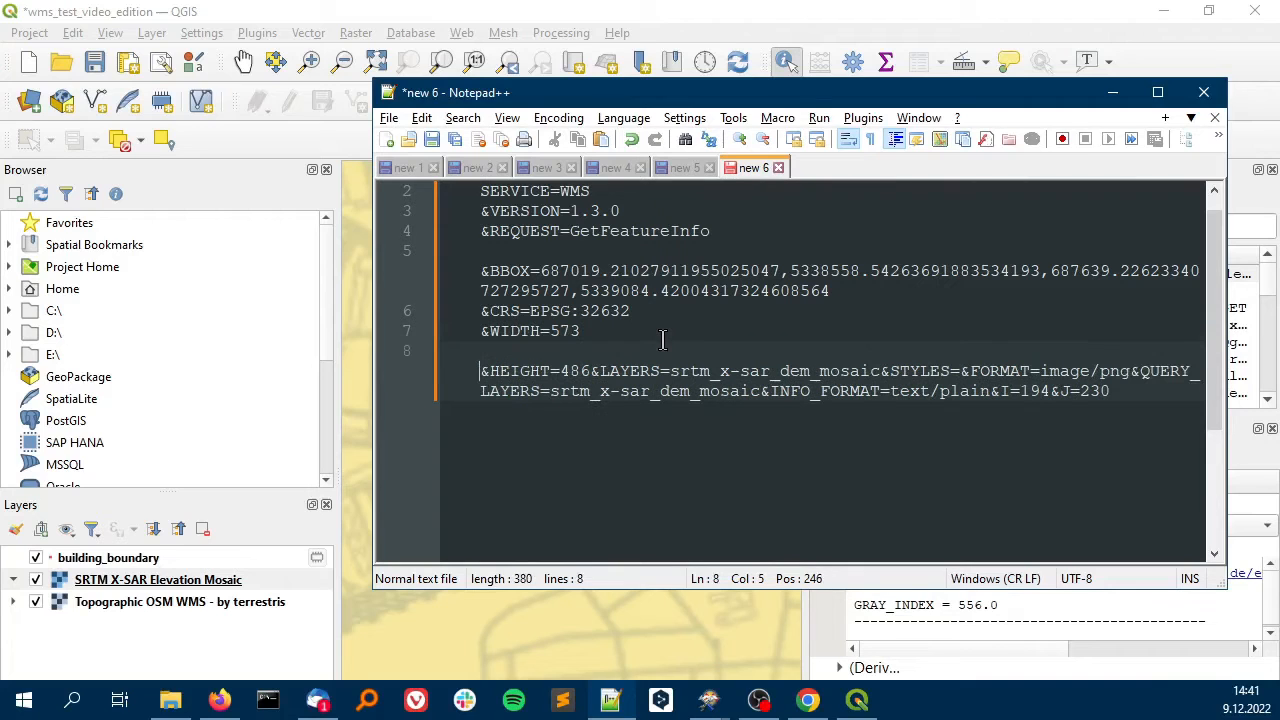
click(597, 373)
key(Return)
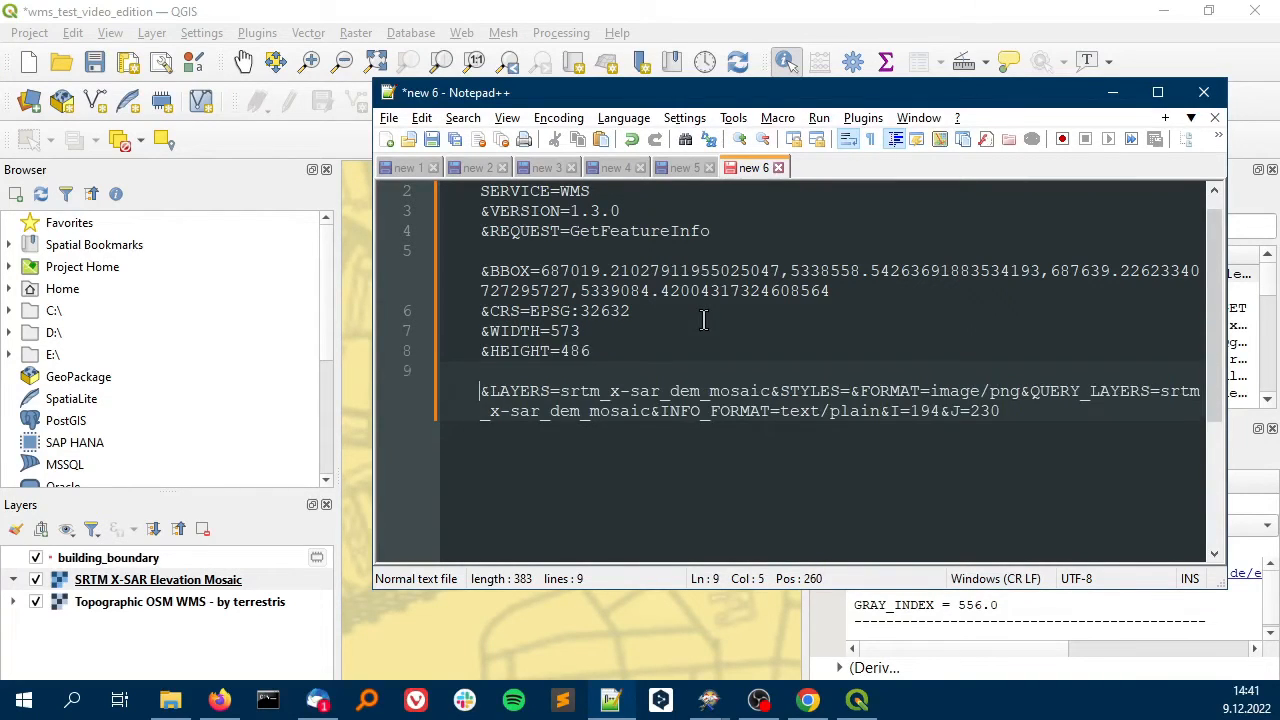
click(771, 393)
key(Return)
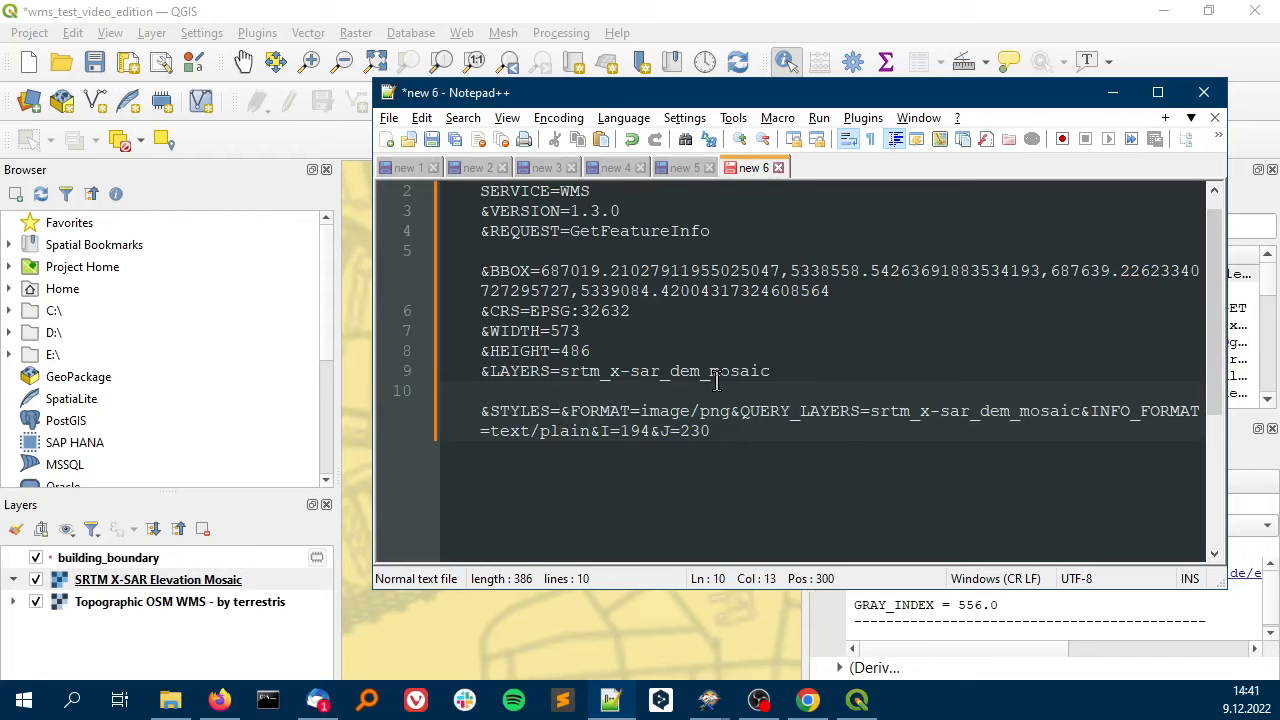
Put the STYLES, FORMAT, QUERY_LAYERS and INFO_FORMAT parameters on separate lines, leaving I and J together on the last one
key(Return)
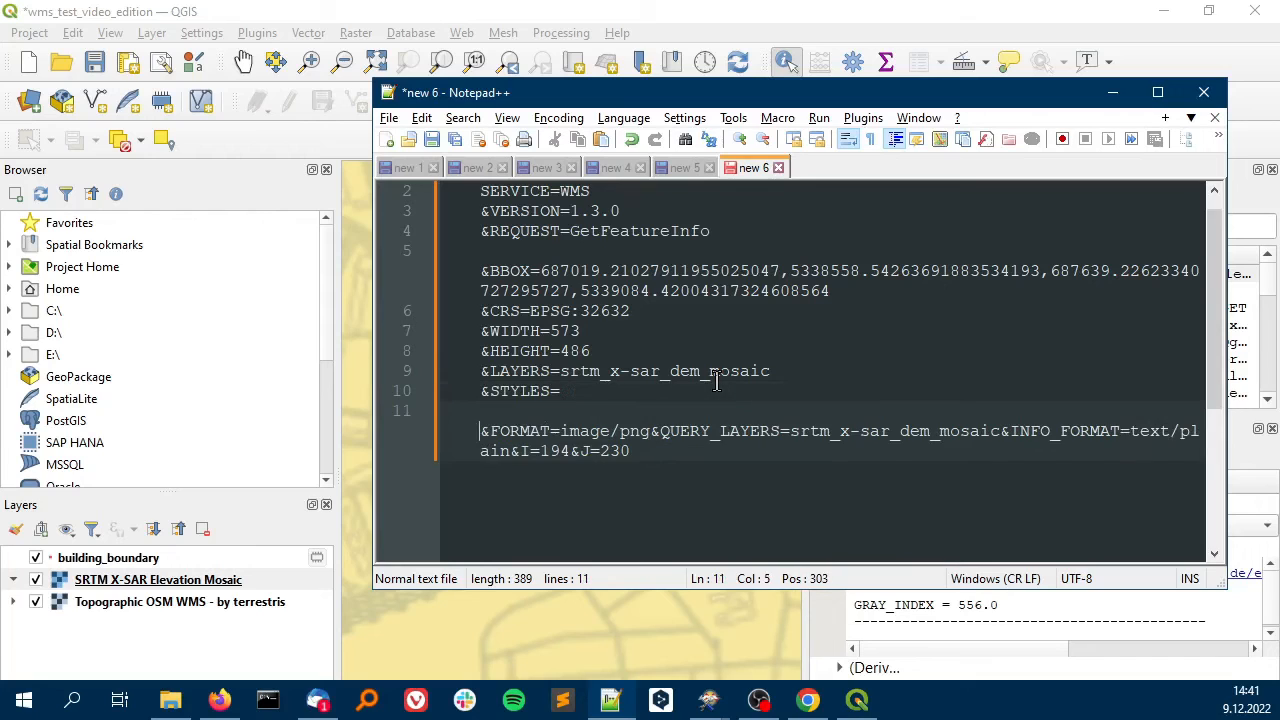
click(654, 437)
key(Return)
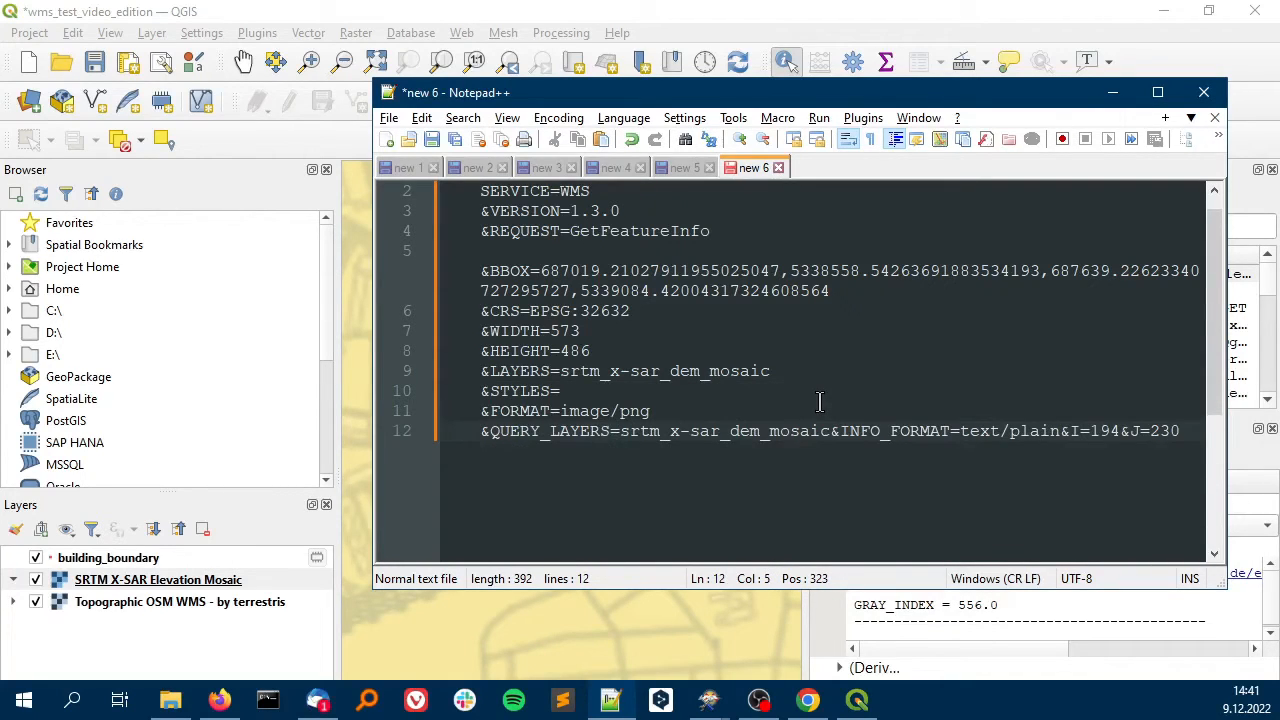
click(829, 431)
key(Return)
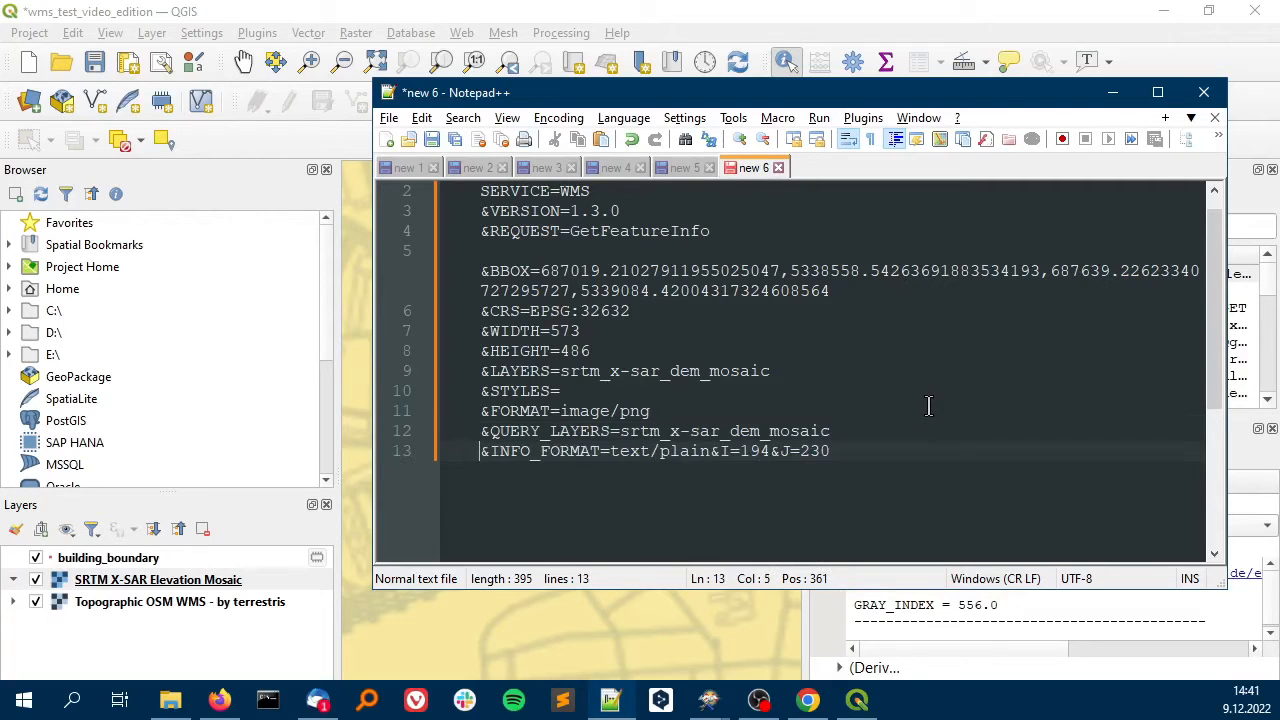
click(711, 451)
key(Return)
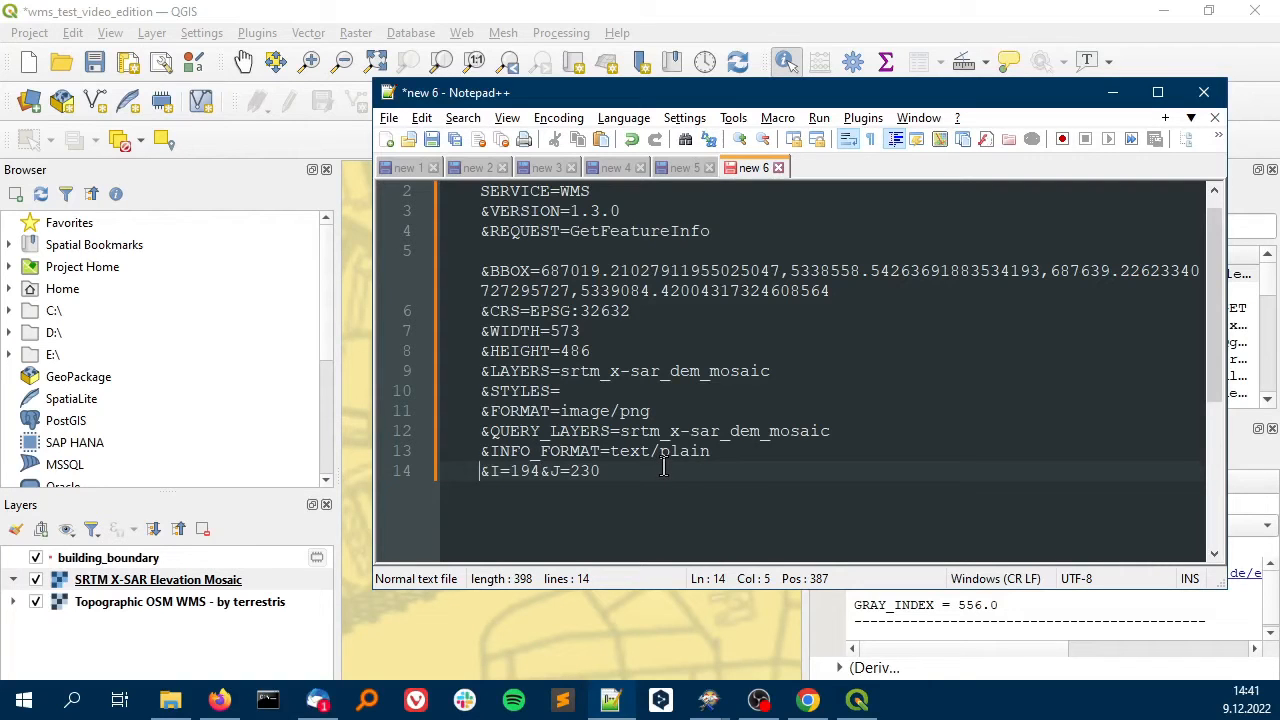
Remove all the added line breaks and indents to rejoin the request URL into a single line
key(BackSpace)
key(BackSpace)
key(BackSpace)
key(BackSpace)
key(BackSpace)
key(BackSpace)
key(BackSpace)
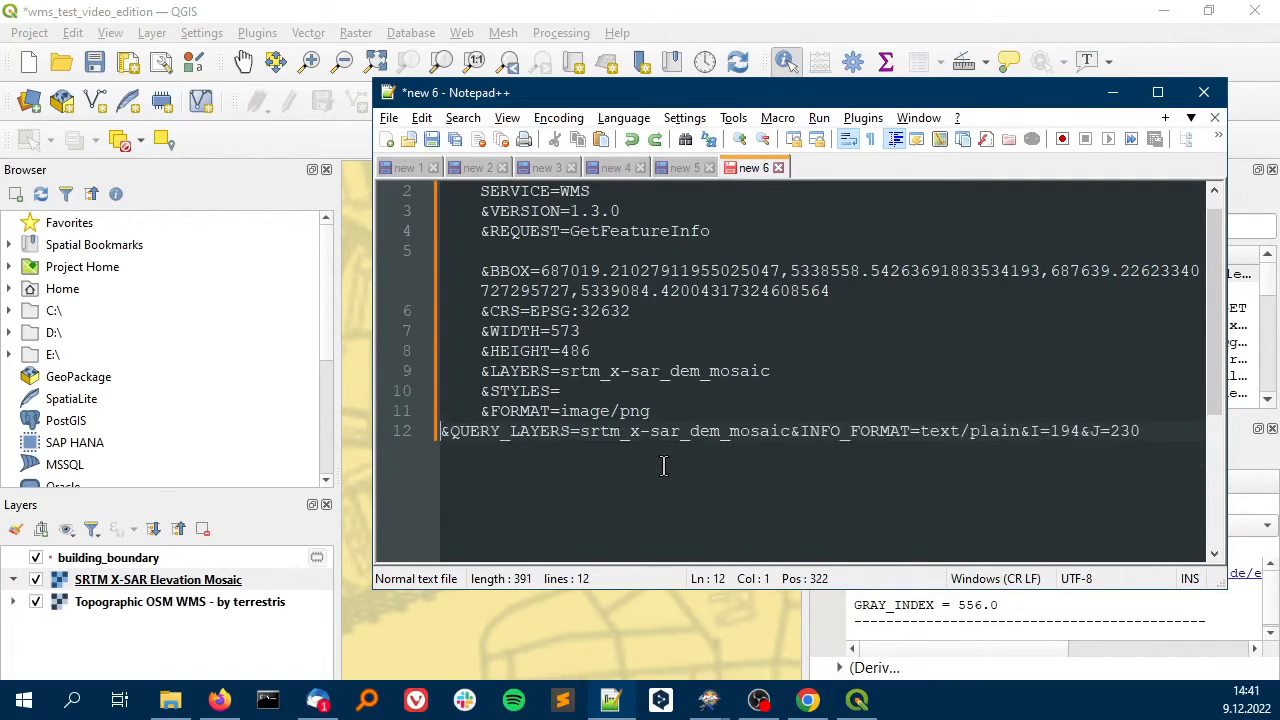
key(BackSpace)
key(BackSpace)
key(BackSpace)
key(BackSpace)
key(BackSpace)
key(BackSpace)
key(BackSpace)
key(BackSpace)
key(BackSpace)
key(BackSpace)
key(BackSpace)
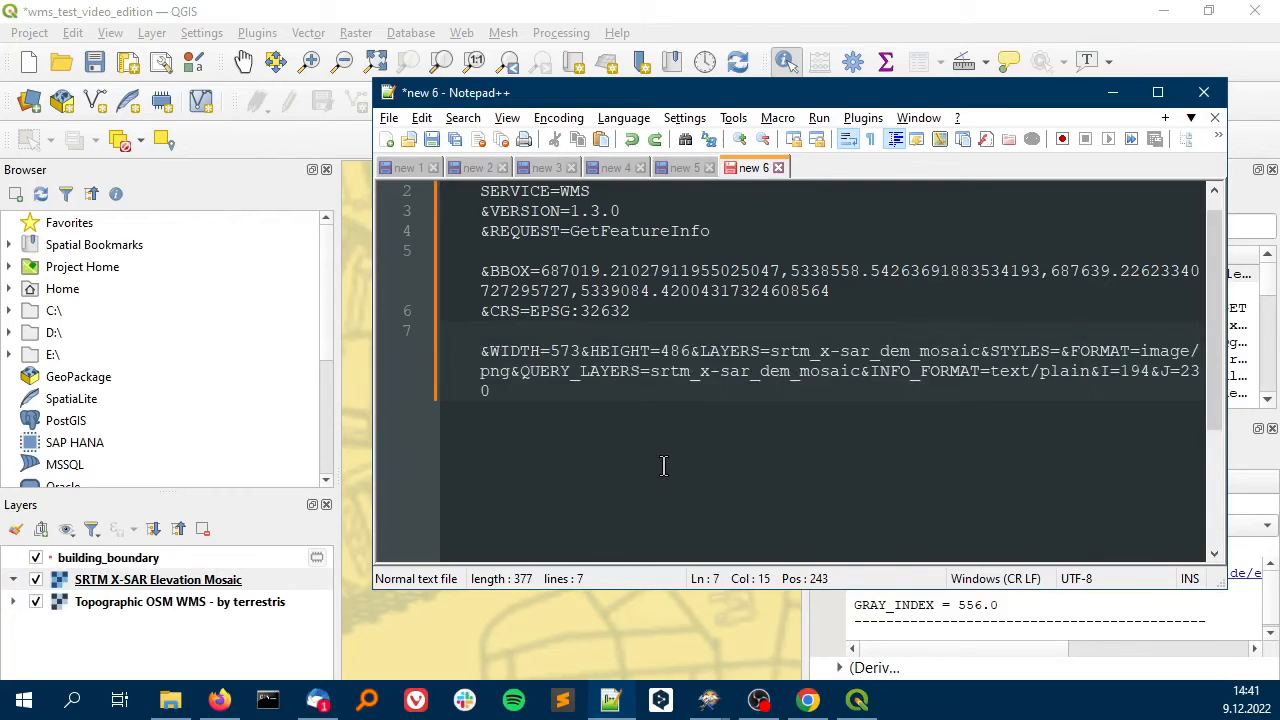
key(Home)
key(BackSpace)
key(BackSpace)
key(Home)
key(BackSpace)
key(BackSpace)
key(Home)
key(BackSpace)
key(BackSpace)
key(Home)
key(BackSpace)
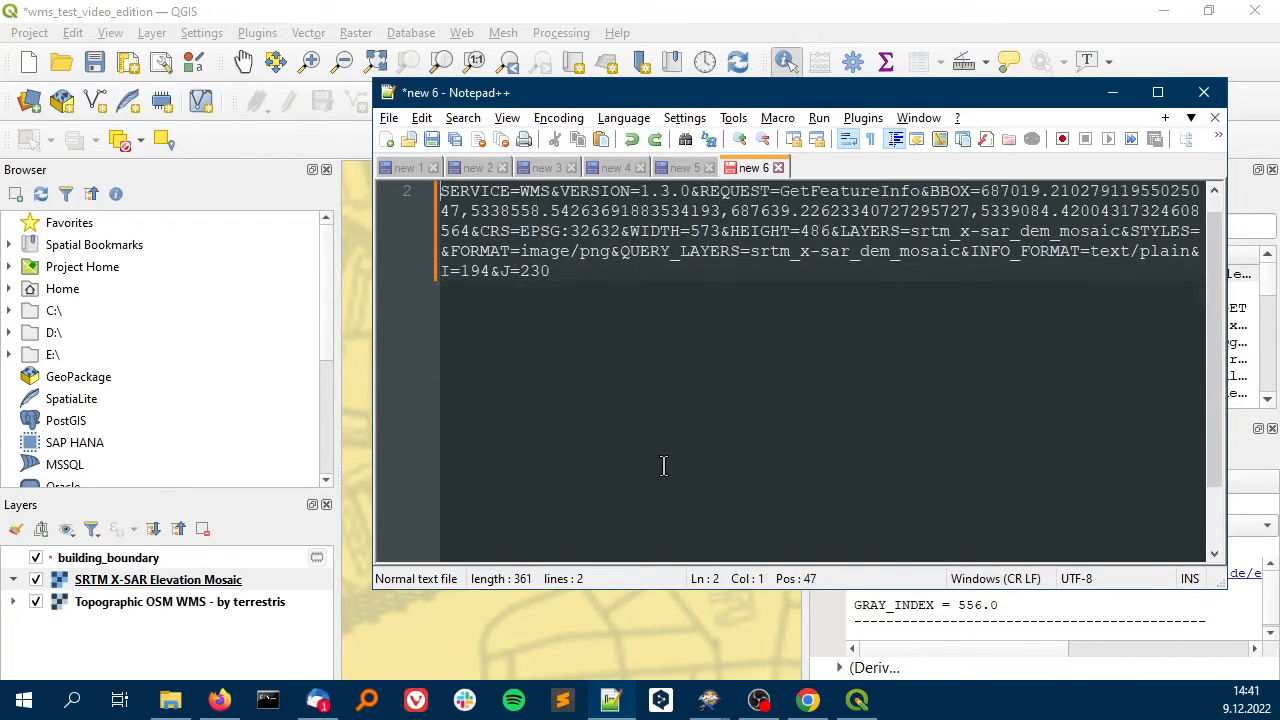
scroll(662, 462, up, 1)
key(BackSpace)
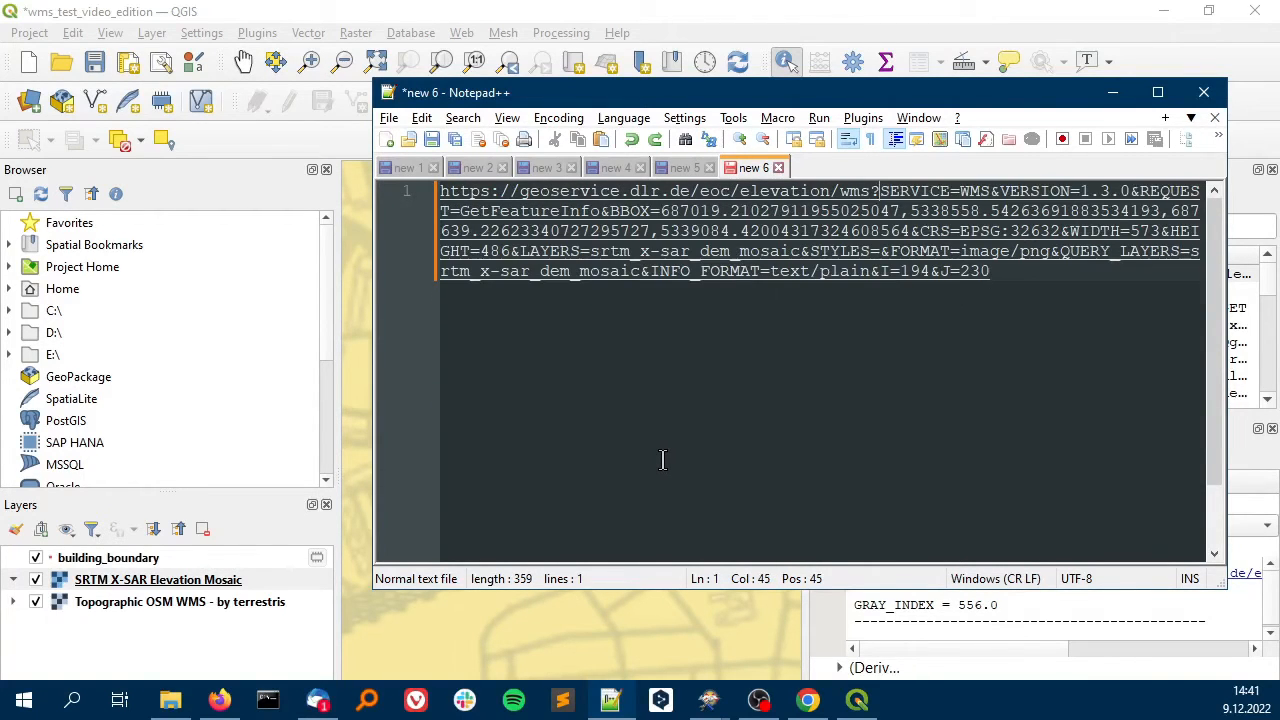
Copy the complete request URL, open the ReqBin site in a new Chrome tab and accept the recommended cookies
key(ctrl+a)
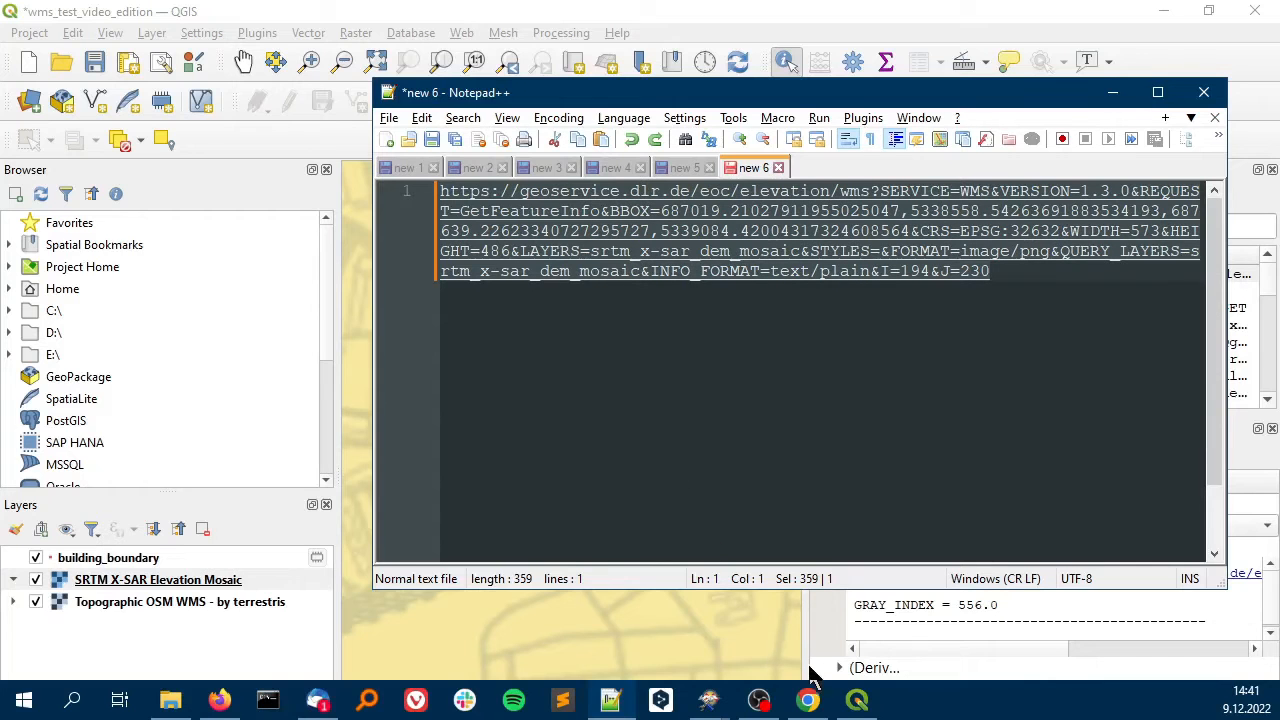
click(807, 700)
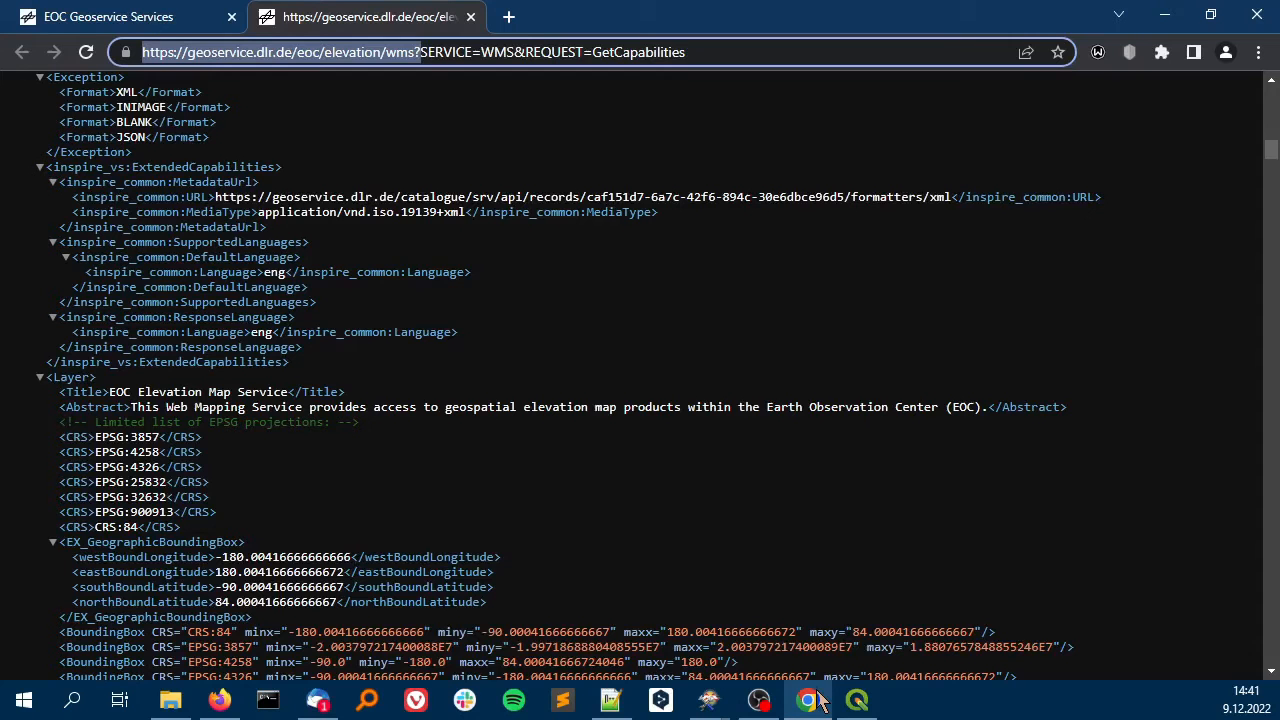
click(508, 17)
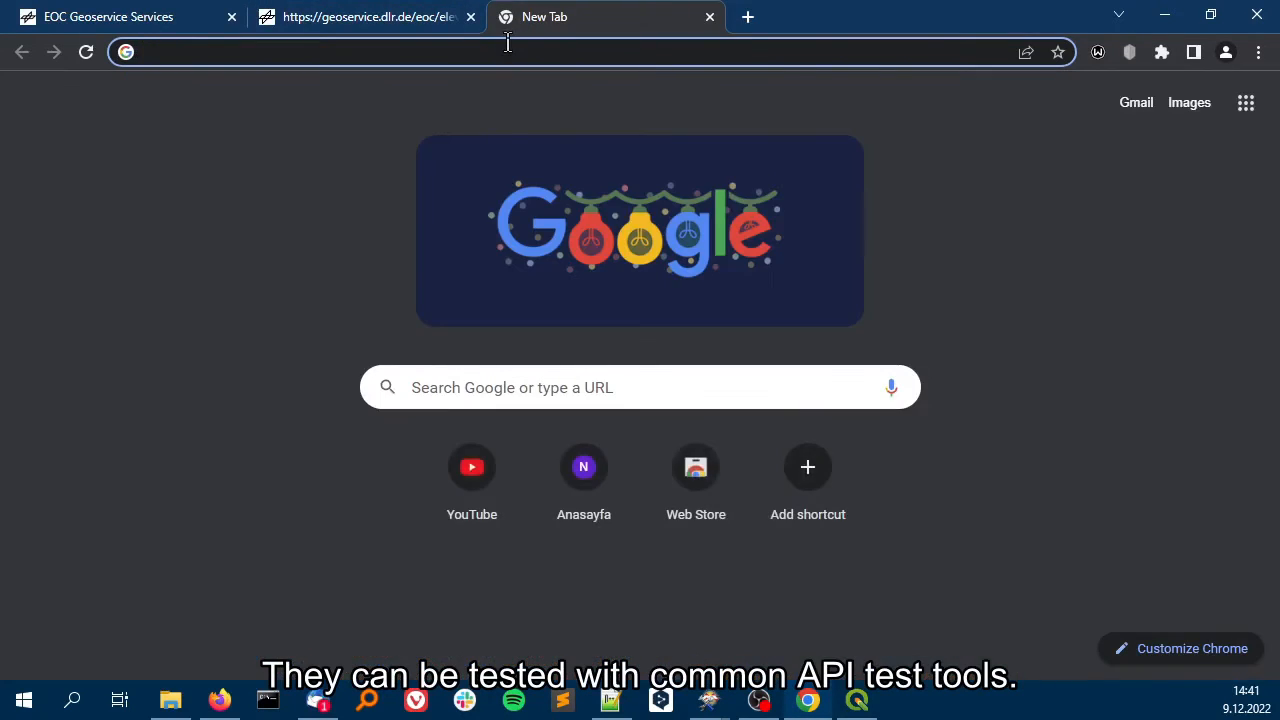
text(reqbin)
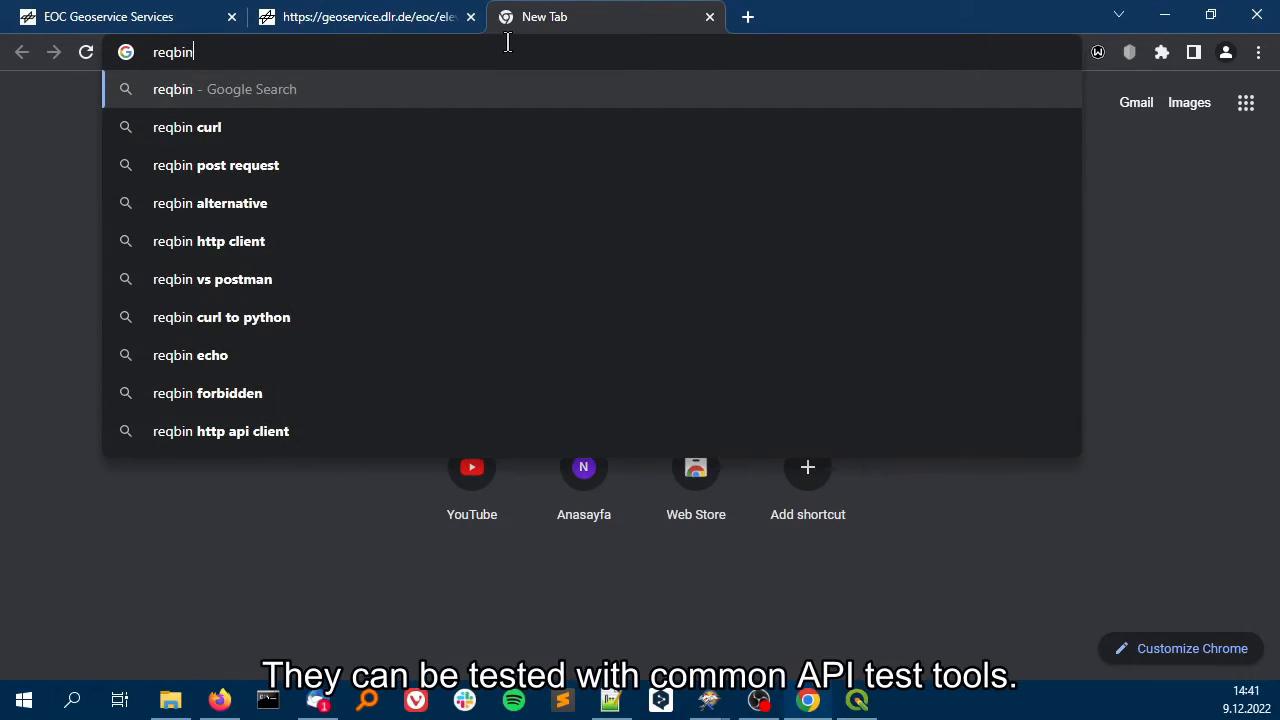
key(Return)
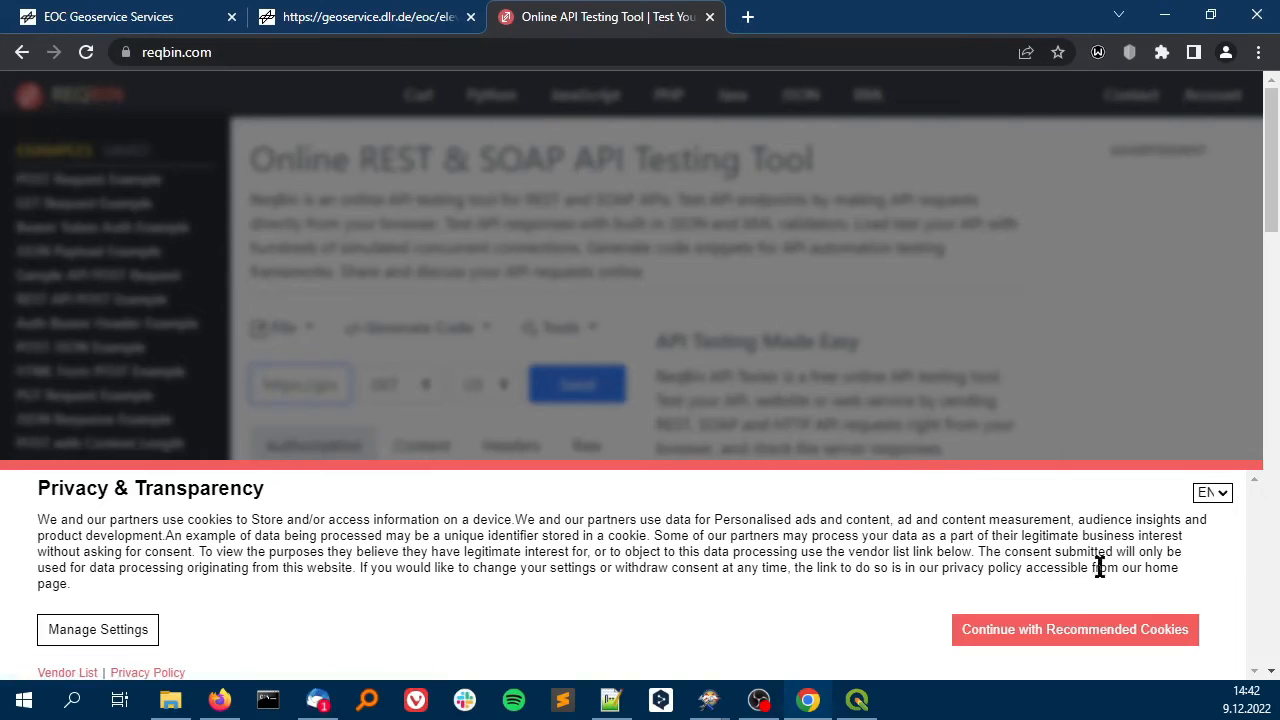
click(1170, 629)
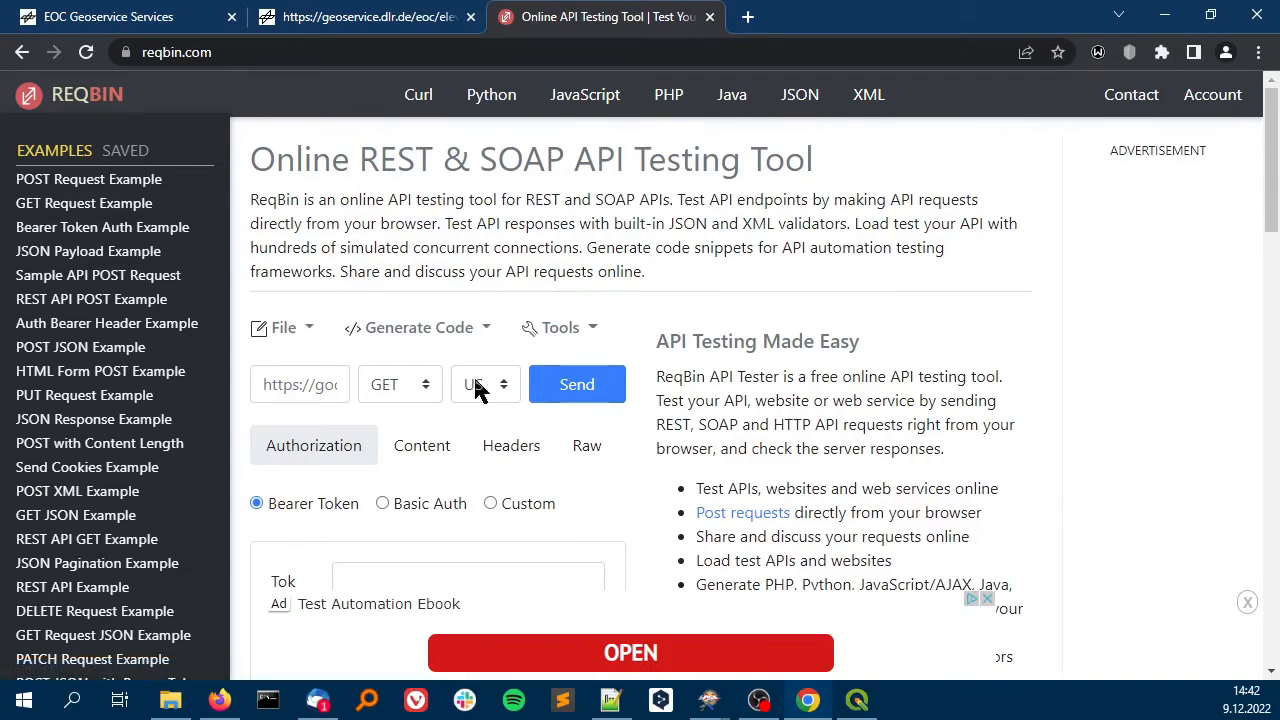
Paste the GetFeatureInfo URL as the request address, set the server location to DE and send the GET request
click(309, 382)
key(ctrl+v)
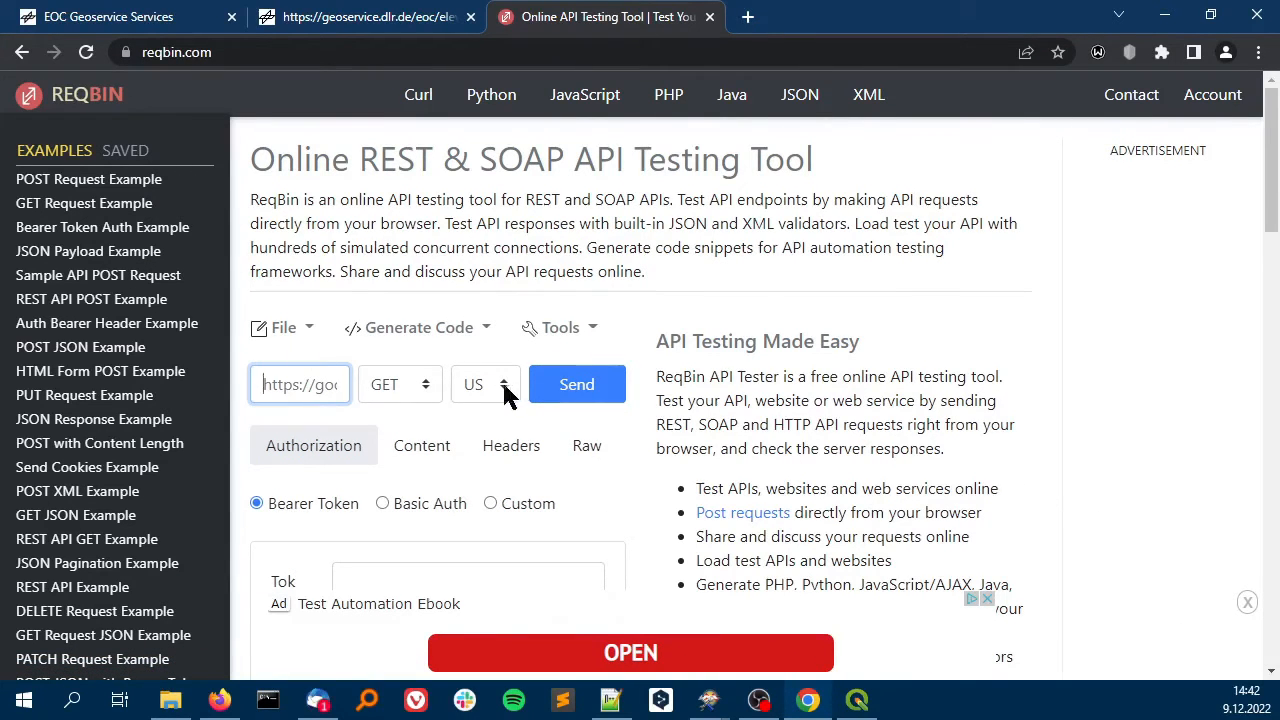
click(505, 393)
click(474, 434)
click(313, 385)
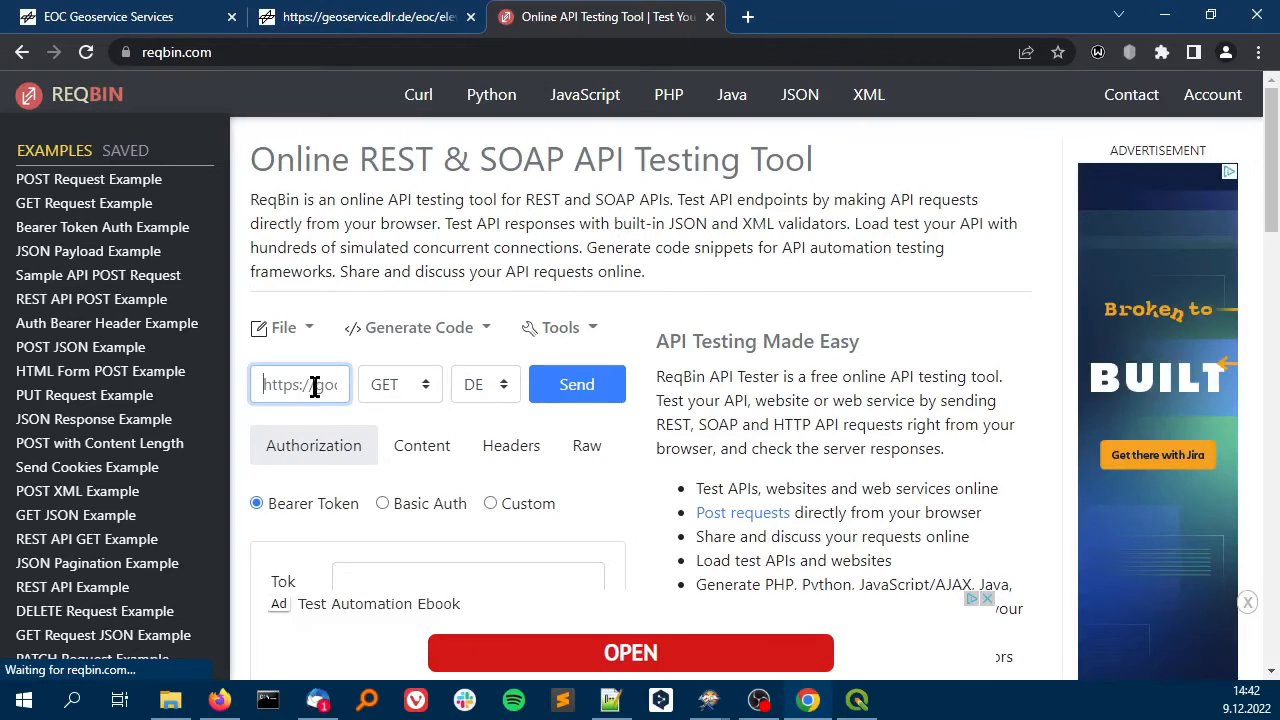
click(574, 384)
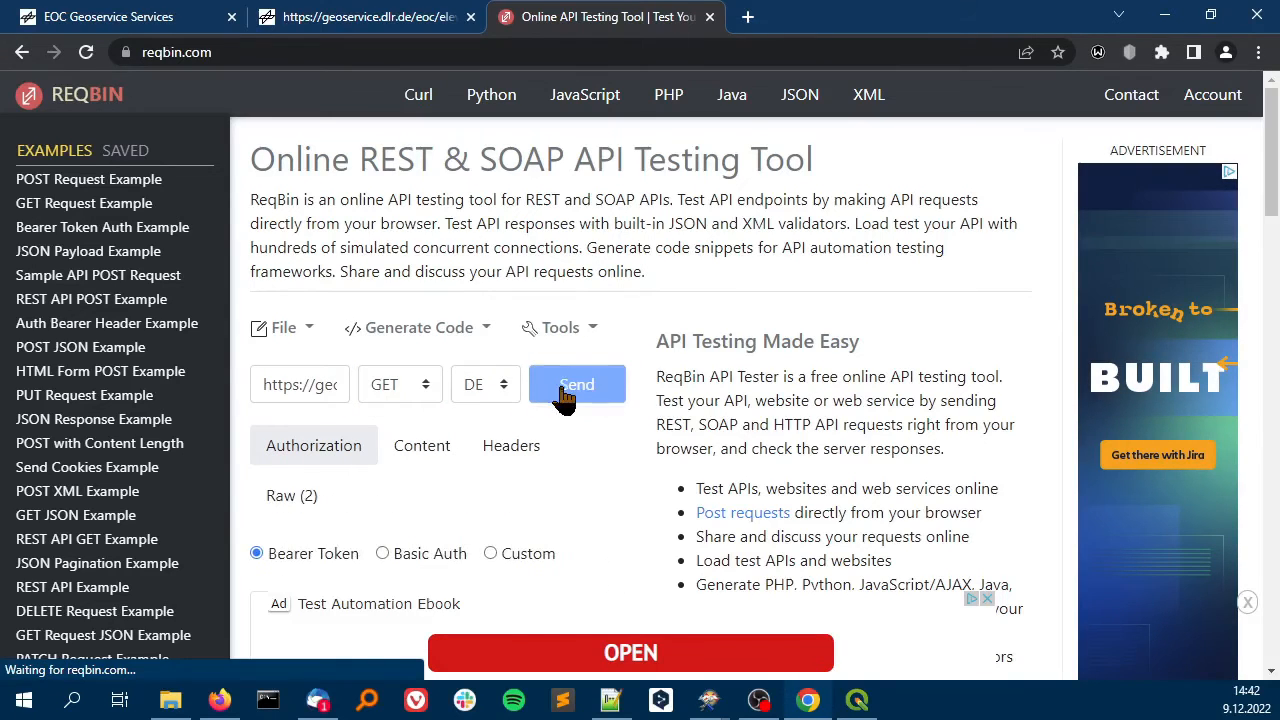
Examine the GRAY_INDEX value in the plain-text response returned for the GetFeatureInfo request
scroll(700, 395, down, 2)
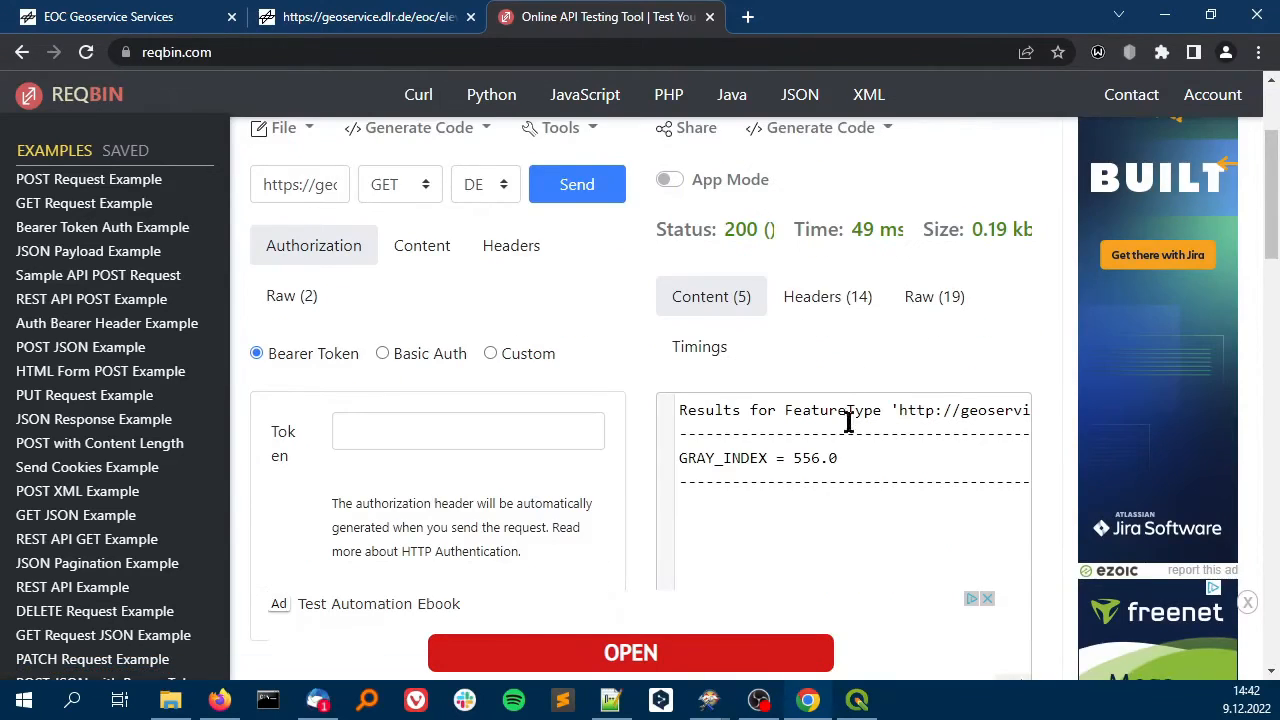
scroll(848, 421, down, 1)
drag(794, 360, 828, 362)
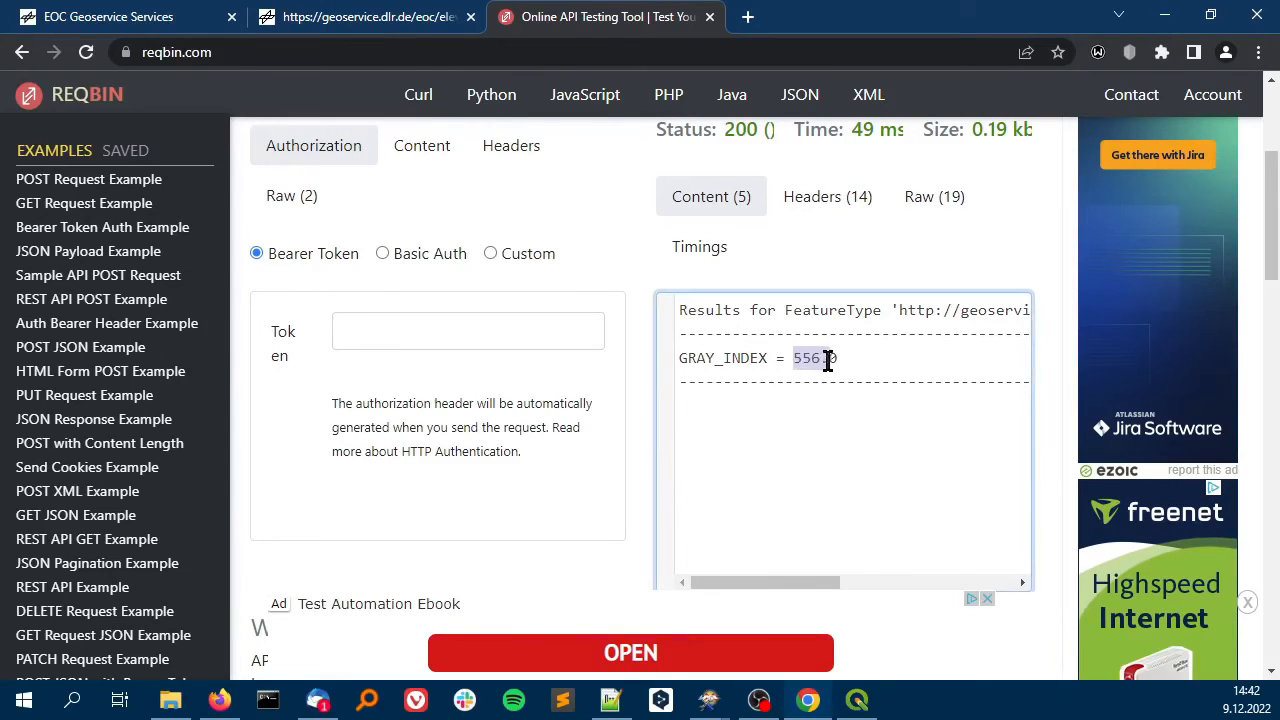
scroll(694, 331, up, 3)
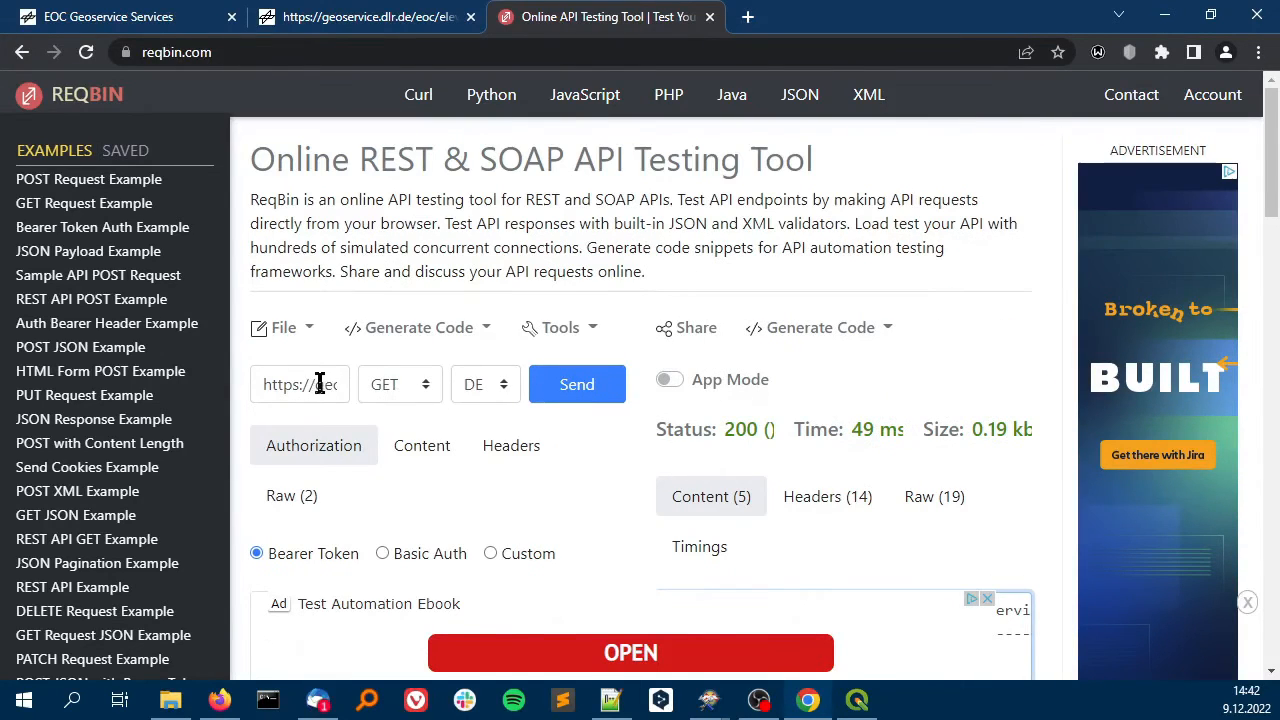
Switch to Notepad++ and break the request URL into indented lines, one parameter each, leaving I and J together on the last line
click(610, 700)
click(770, 357)
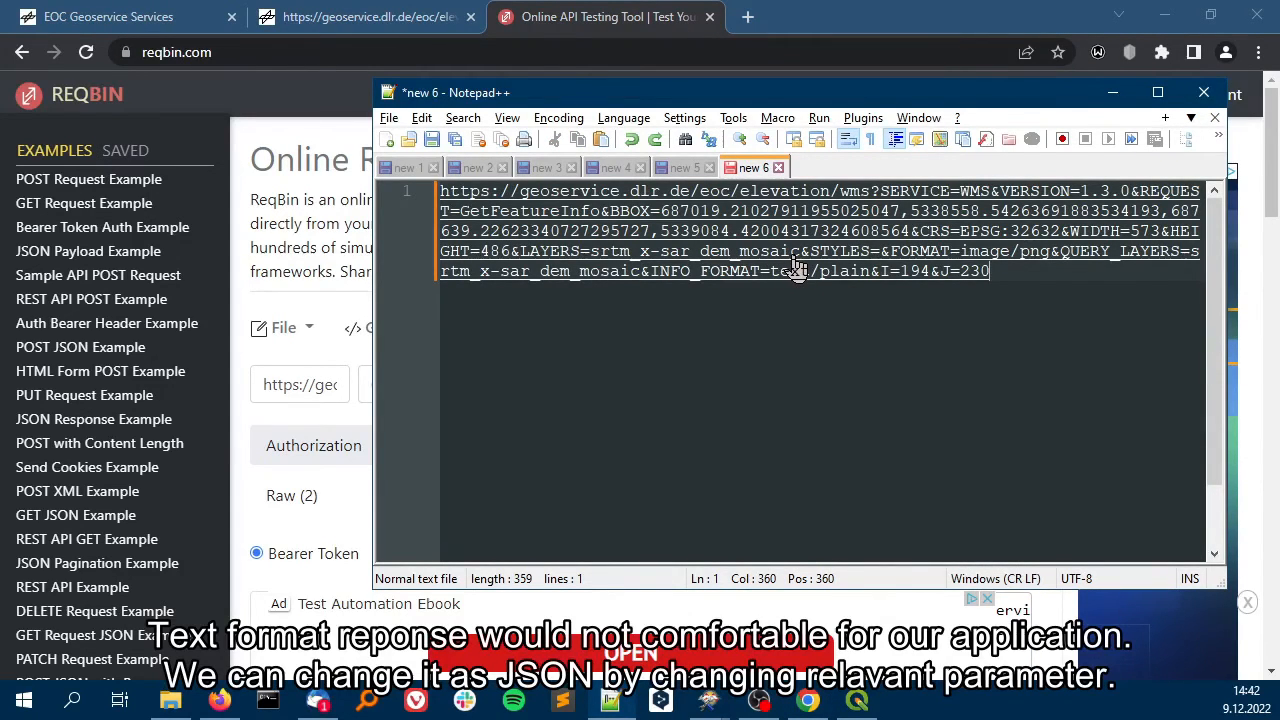
key(Up)
key(Up)
key(Up)
key(Up)
key(ctrl+Left)
key(ctrl+Left)
key(ctrl+Left)
key(Return)
key(Tab)
key(ctrl+Right)
key(ctrl+Right)
key(ctrl+Right)
key(Return)
key(ctrl+Right)
key(ctrl+Right)
key(ctrl+Right)
key(ctrl+Right)
key(Return)
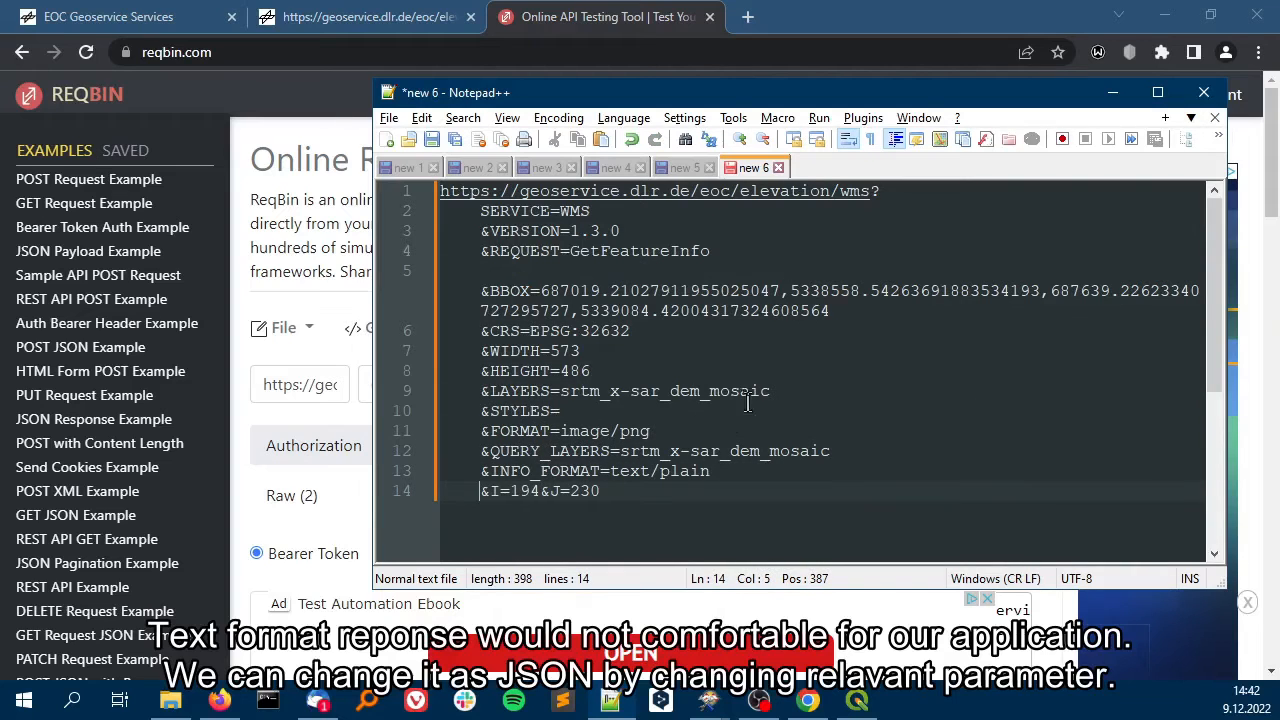
Set the INFO_FORMAT parameter of the request to application/json
drag(714, 472, 609, 471)
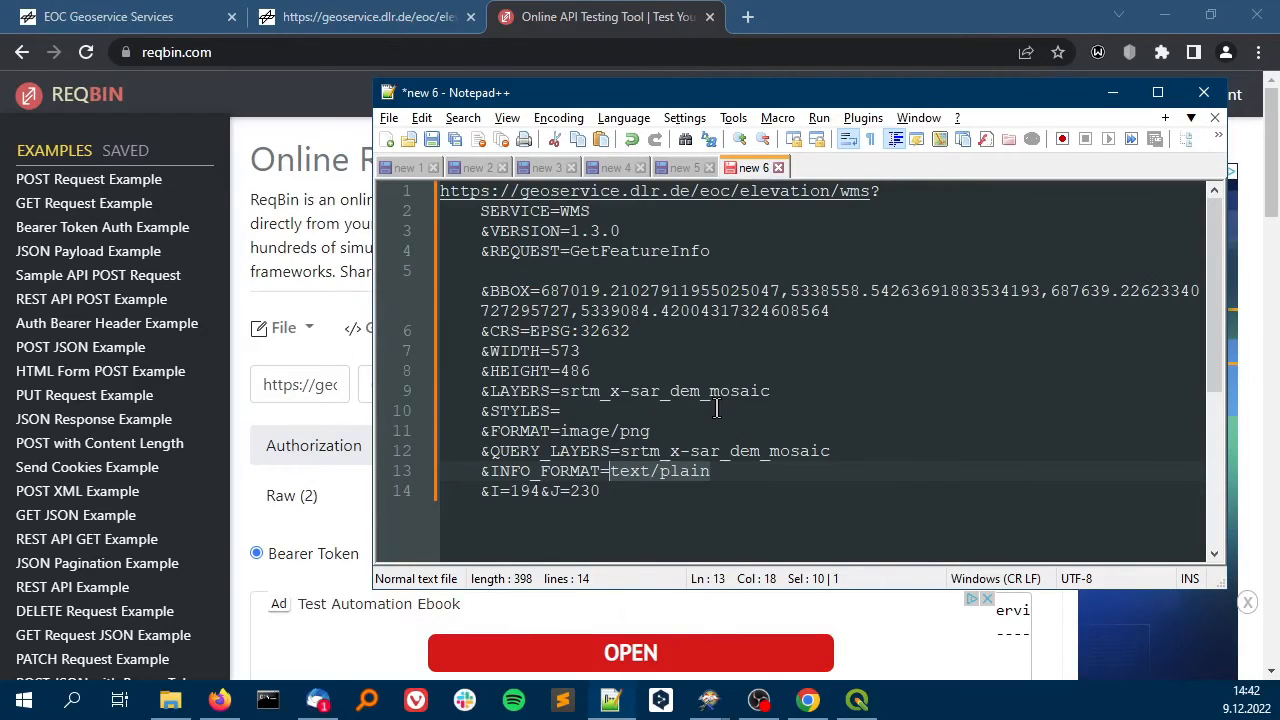
text(applicati)
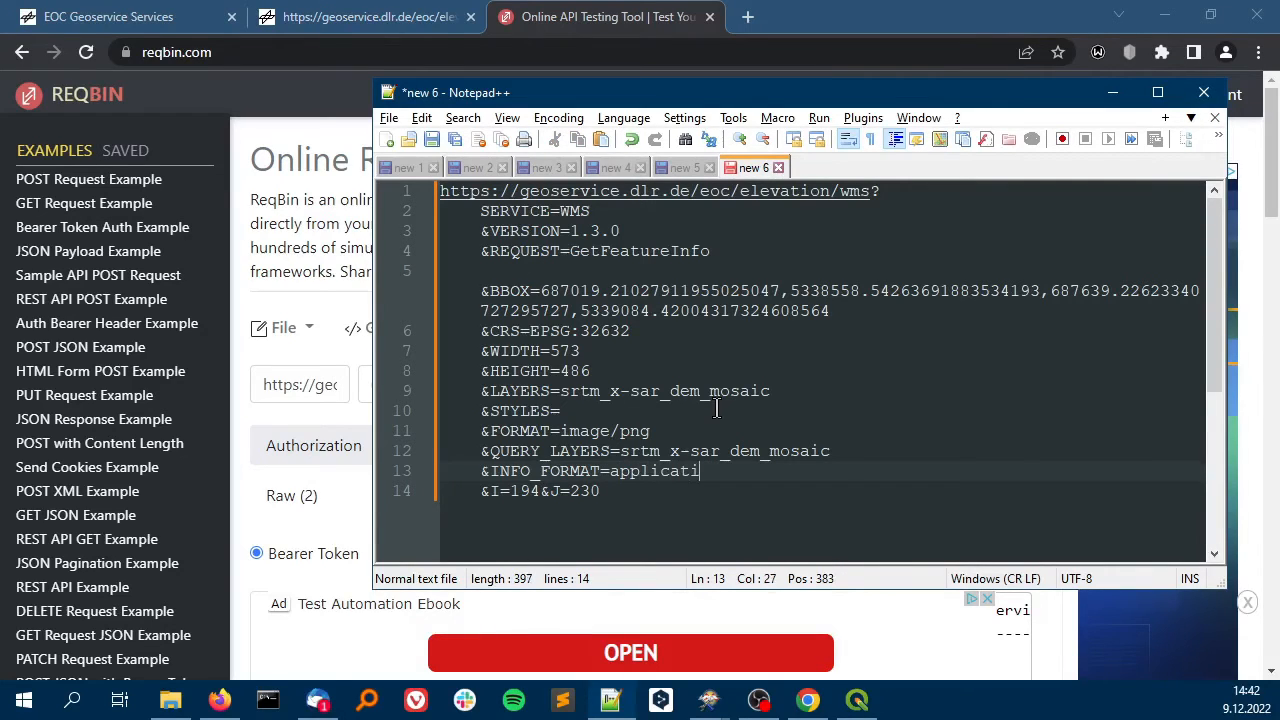
text(on/json)
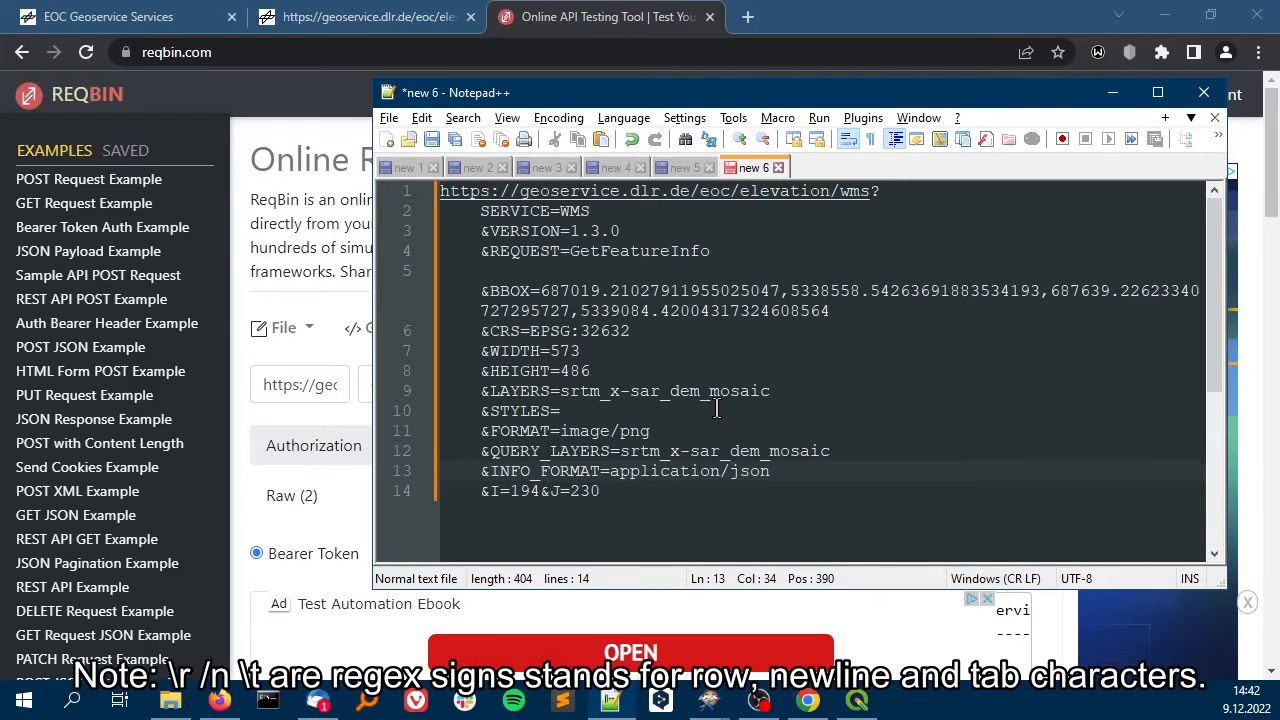
Replace every \r\n\t sequence with nothing to rejoin the request URL into a single line, and close the Replace dialog
key(ctrl+shift+Left)
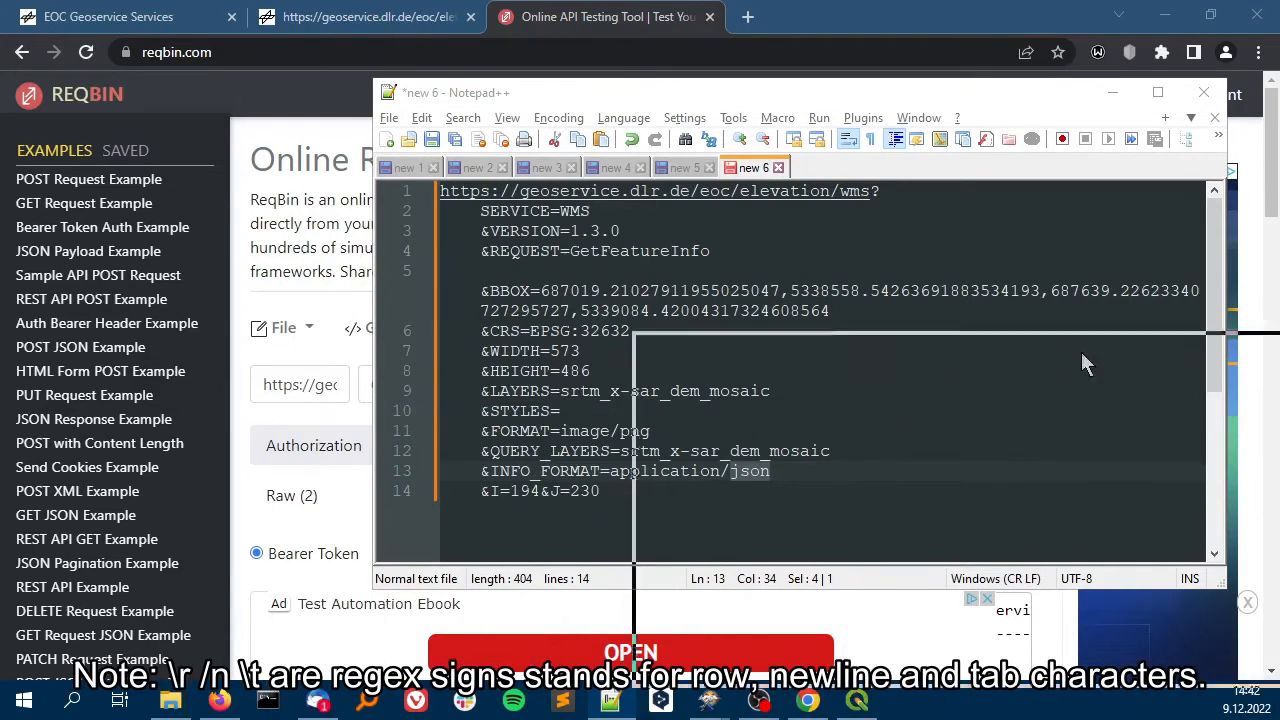
key(ctrl+h)
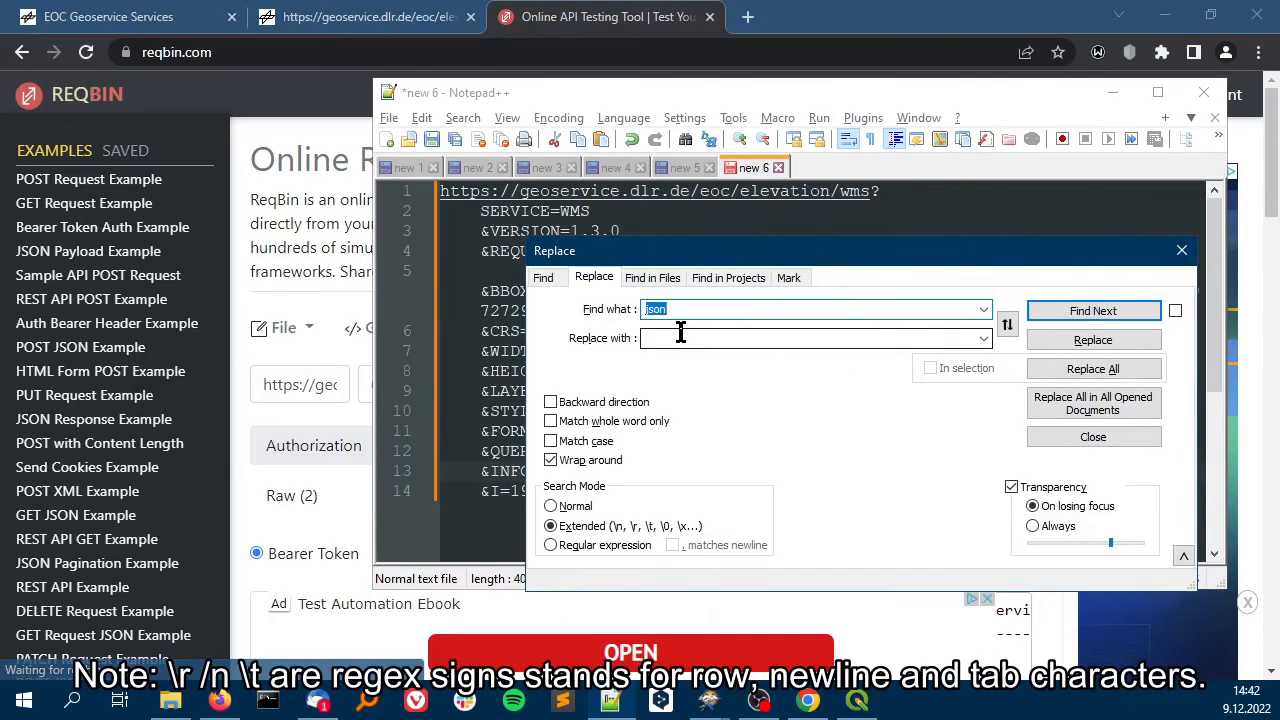
text(\n)
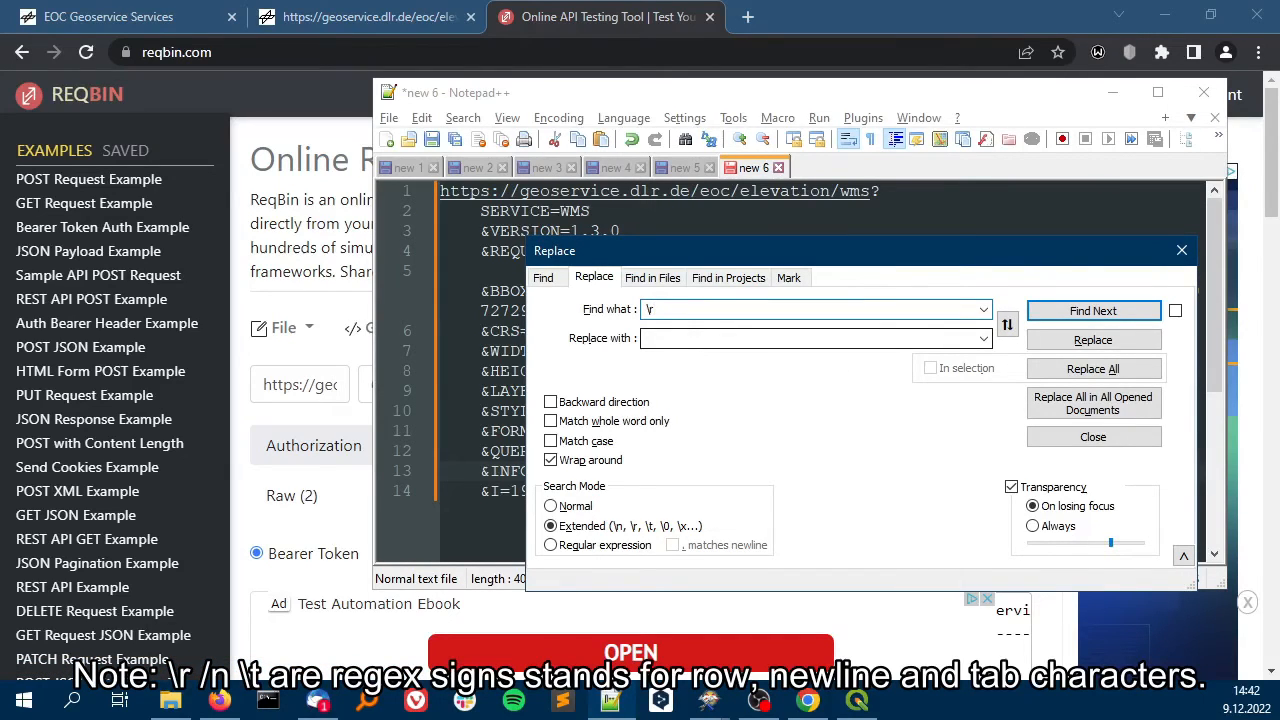
text(\n\t)
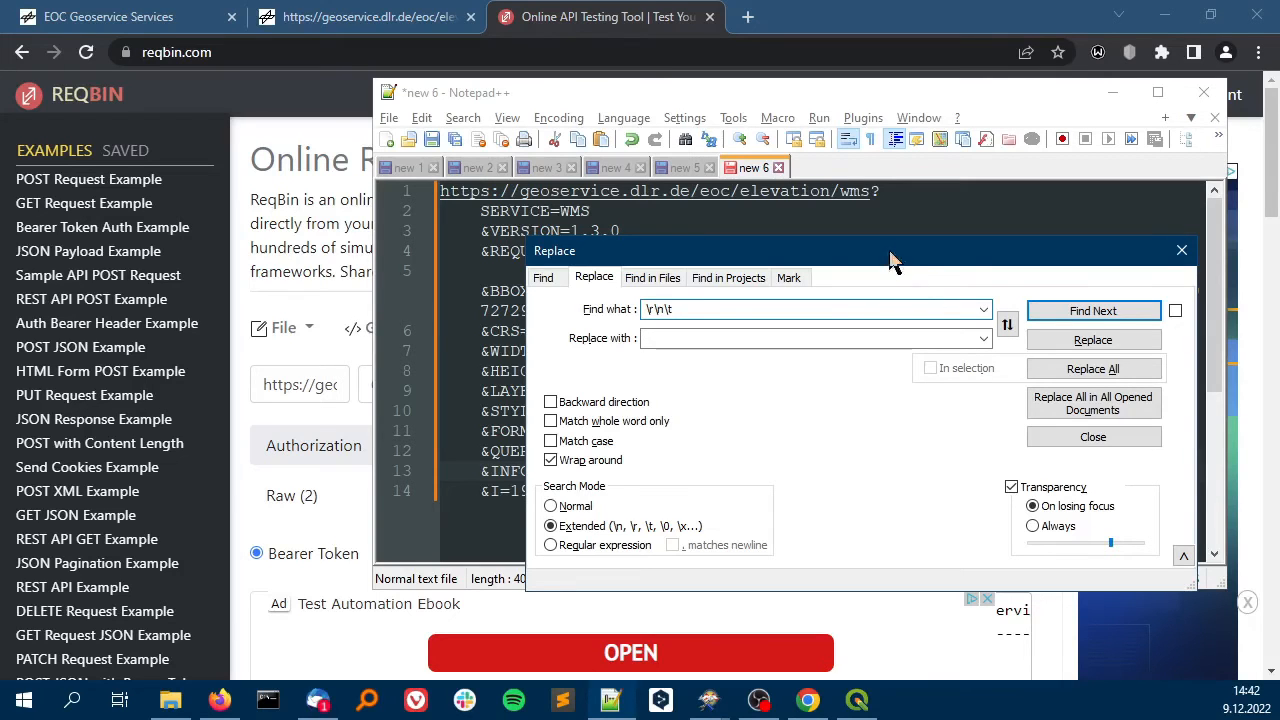
drag(893, 260, 930, 384)
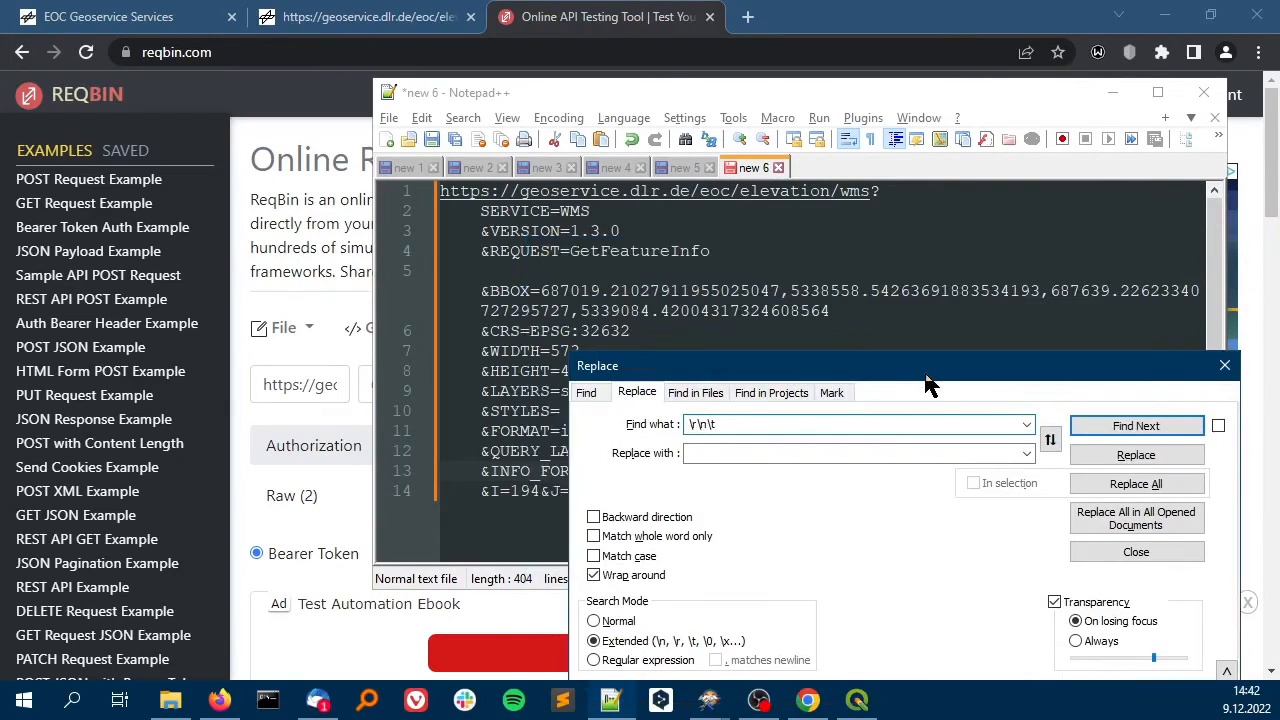
click(1080, 432)
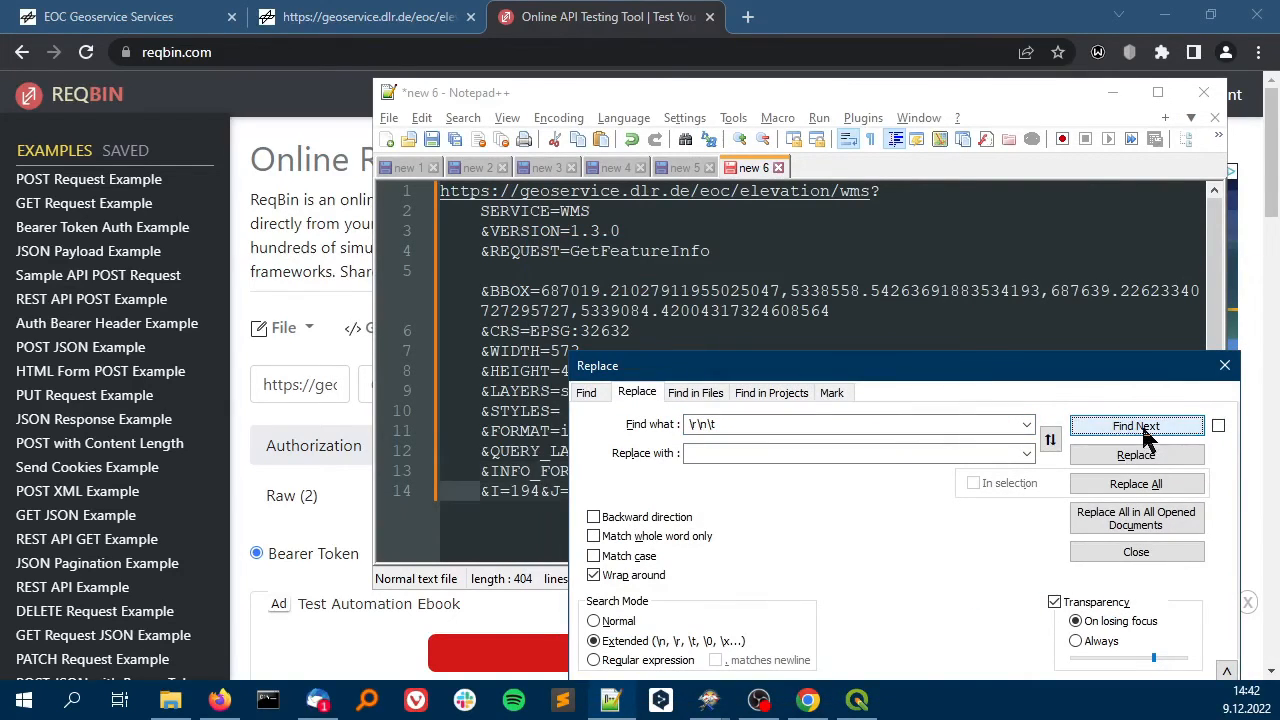
click(1137, 485)
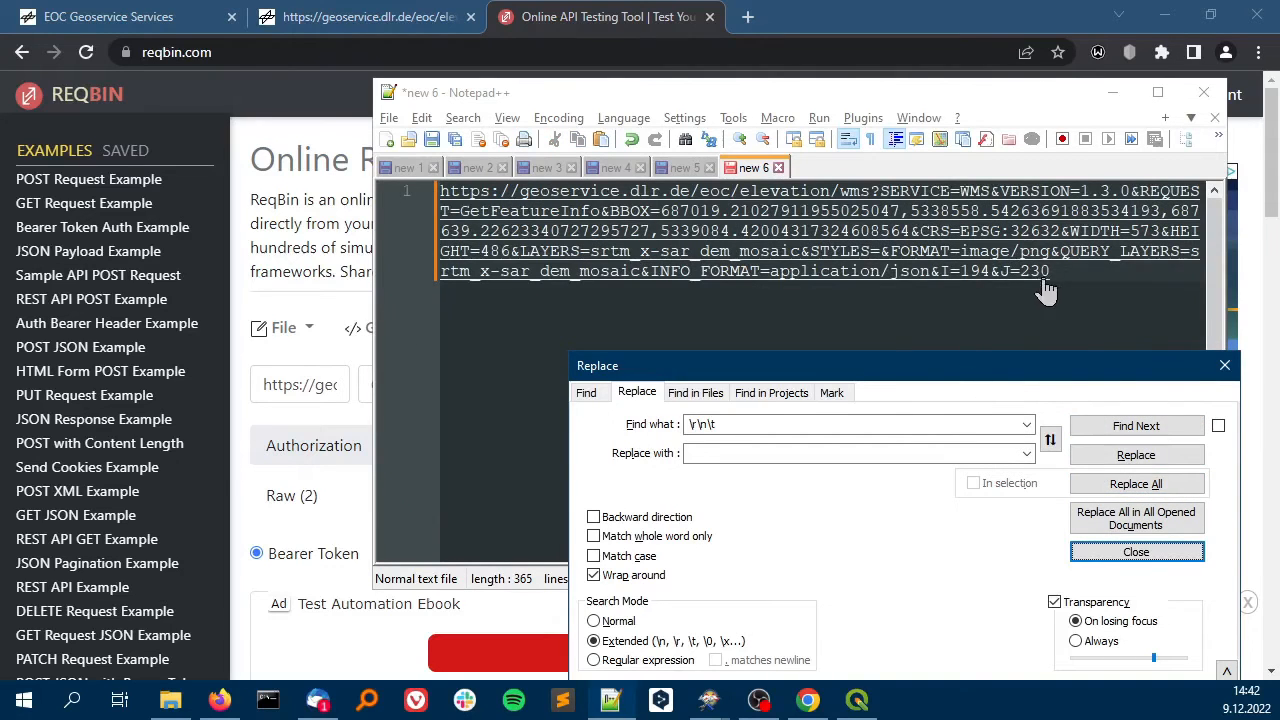
click(1224, 365)
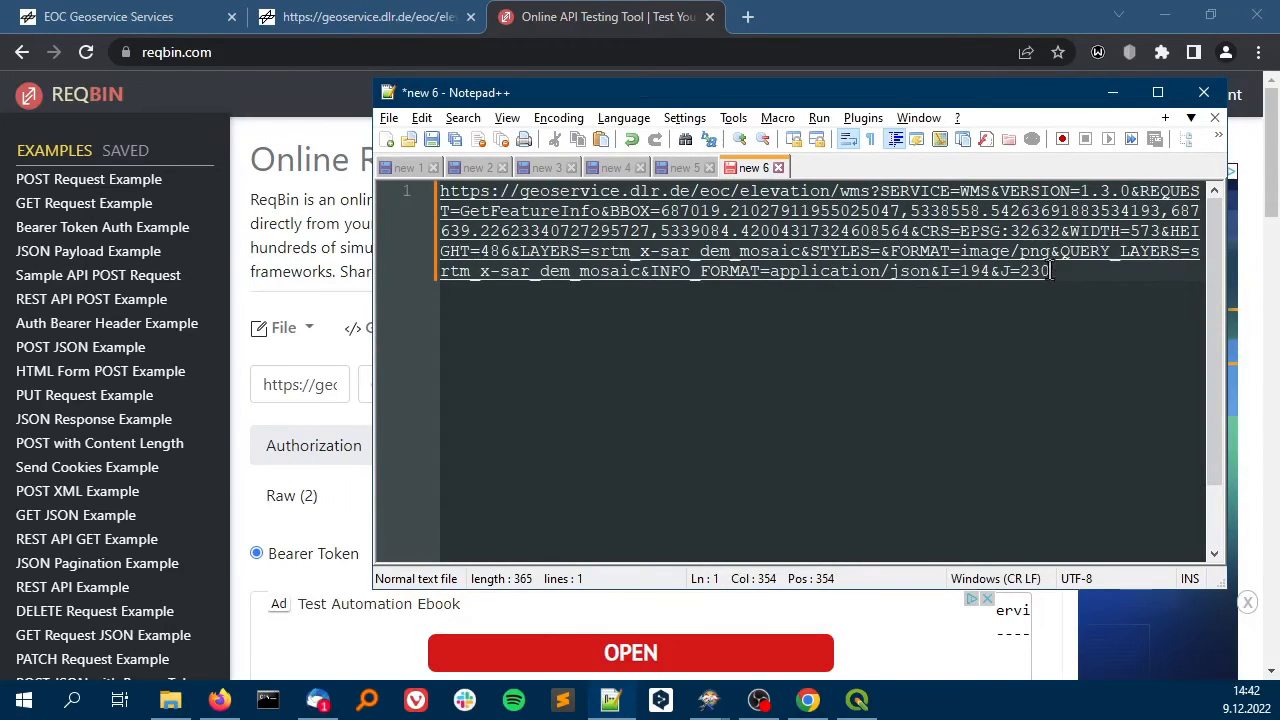
Copy the complete JSON request URL, paste it over the old request address in ReqBin and send the GET request
drag(1050, 271, 438, 190)
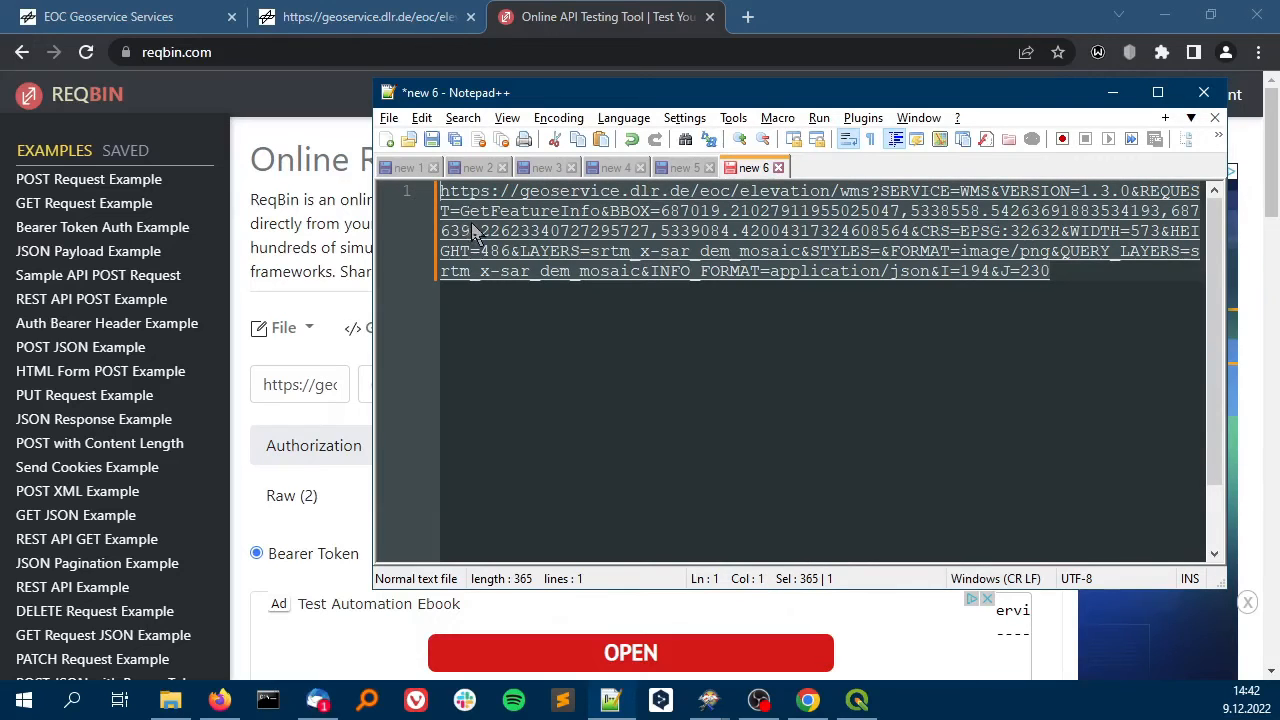
click(1112, 92)
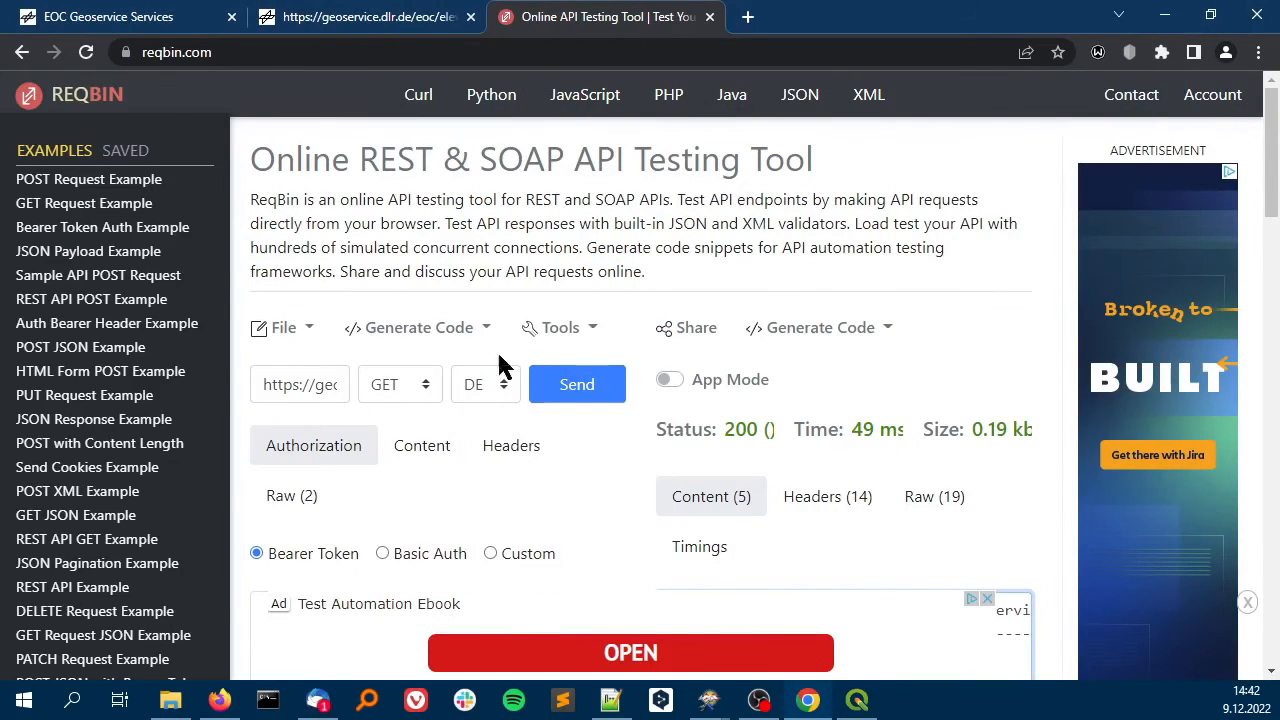
click(308, 377)
key(ctrl+a)
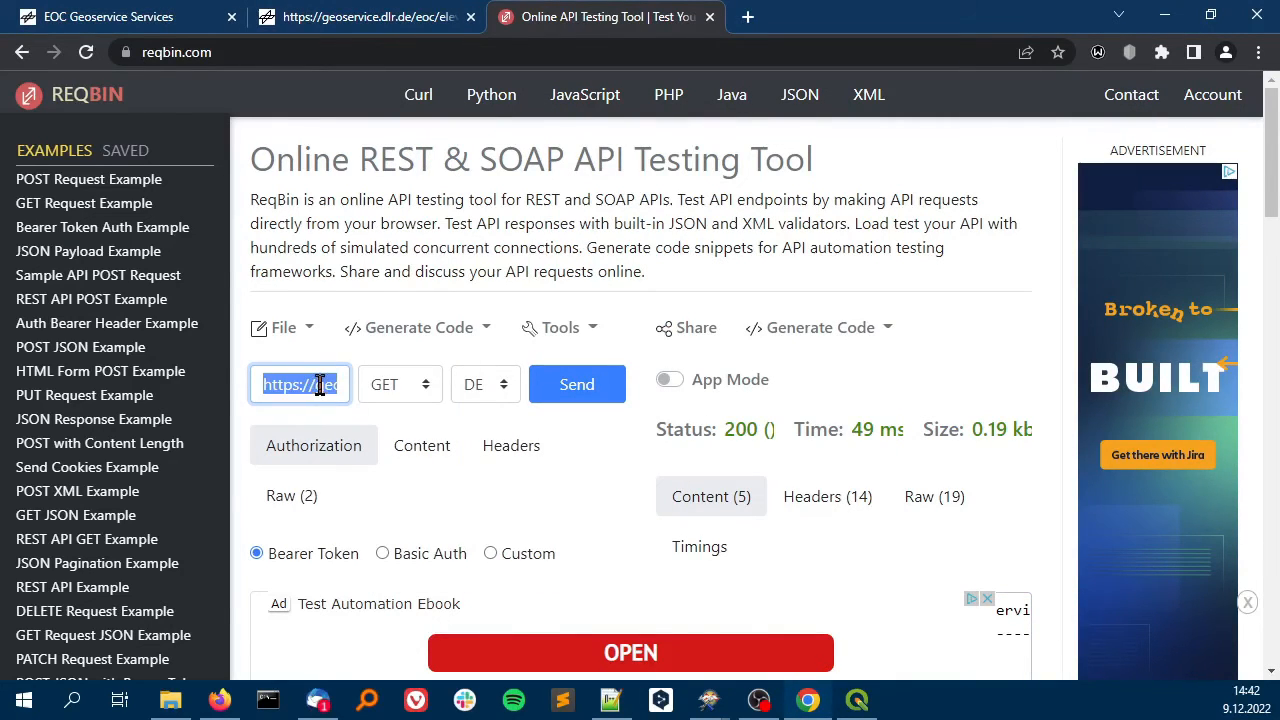
right_click(320, 386)
click(391, 145)
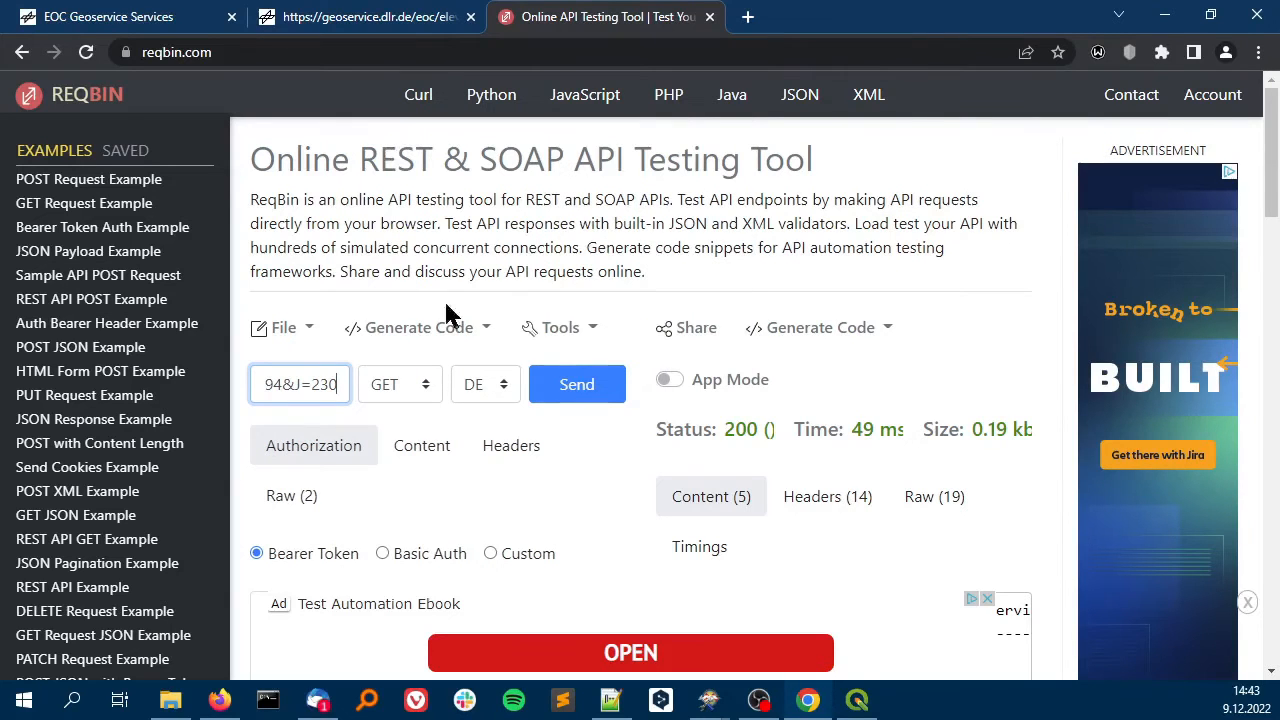
click(568, 390)
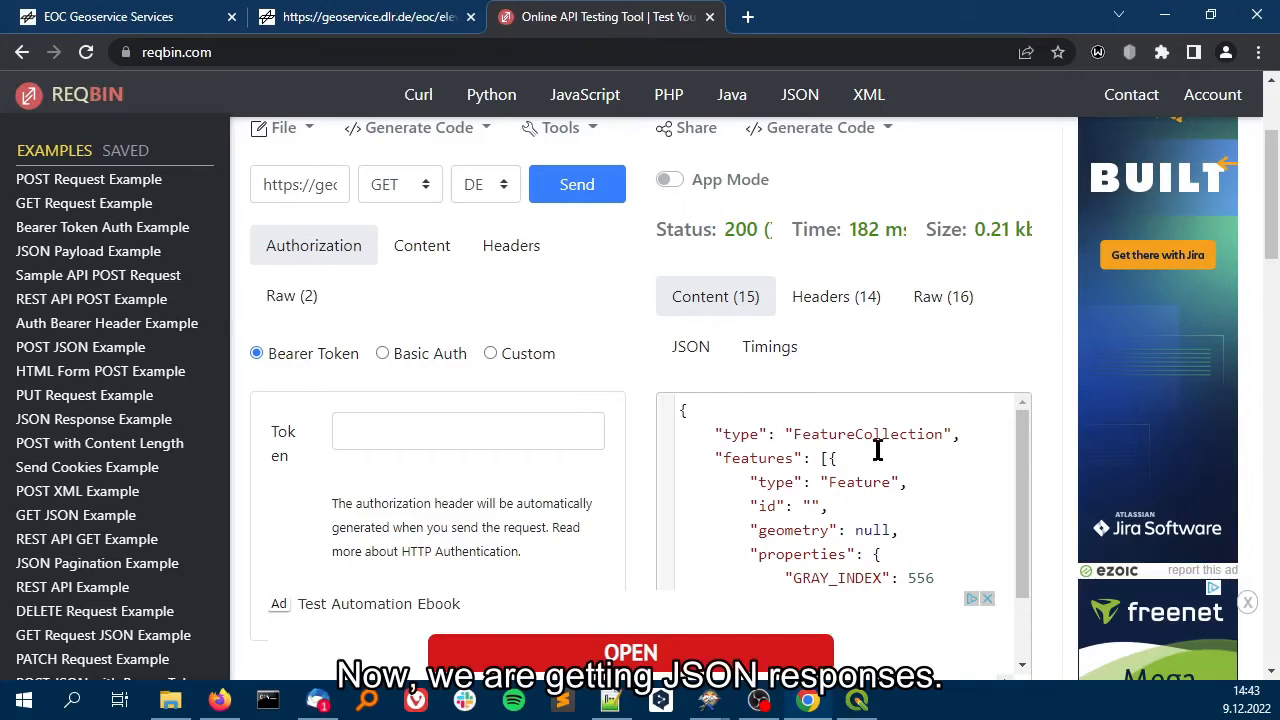
Examine the GRAY_INDEX property in the returned JSON response
scroll(886, 451, down, 2)
scroll(889, 482, up, 2)
drag(1018, 490, 1024, 544)
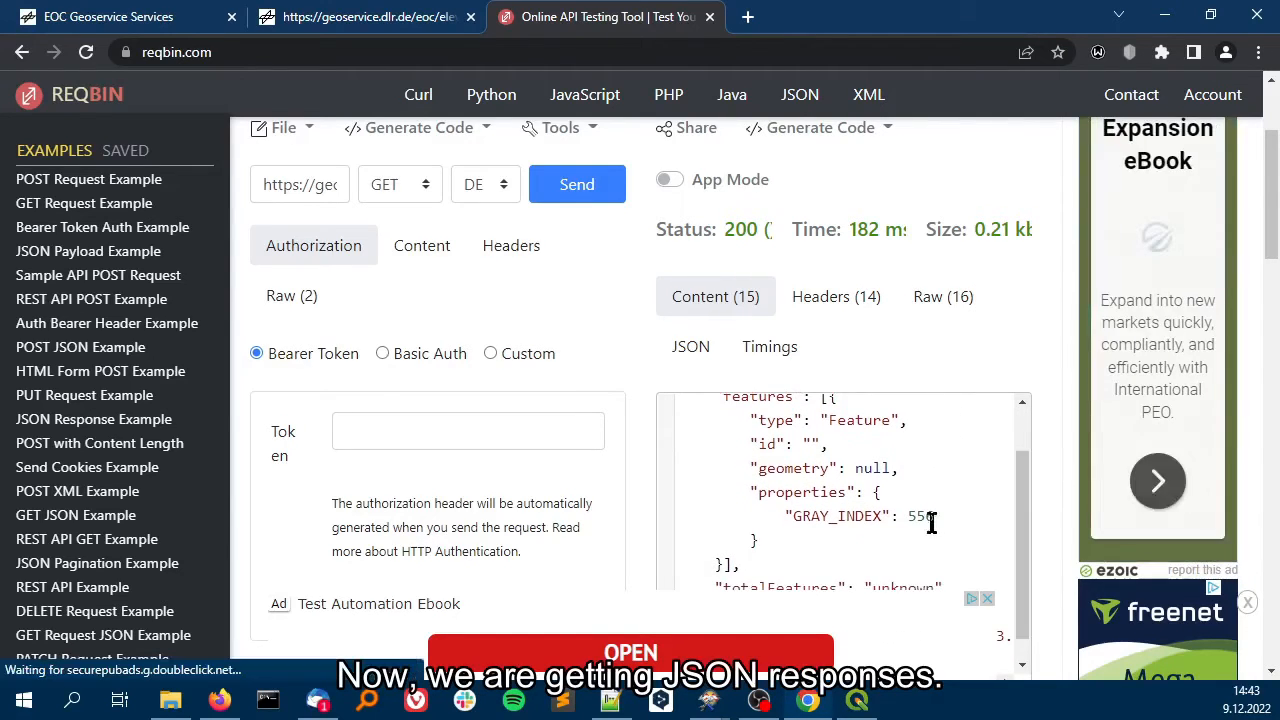
drag(907, 517, 933, 517)
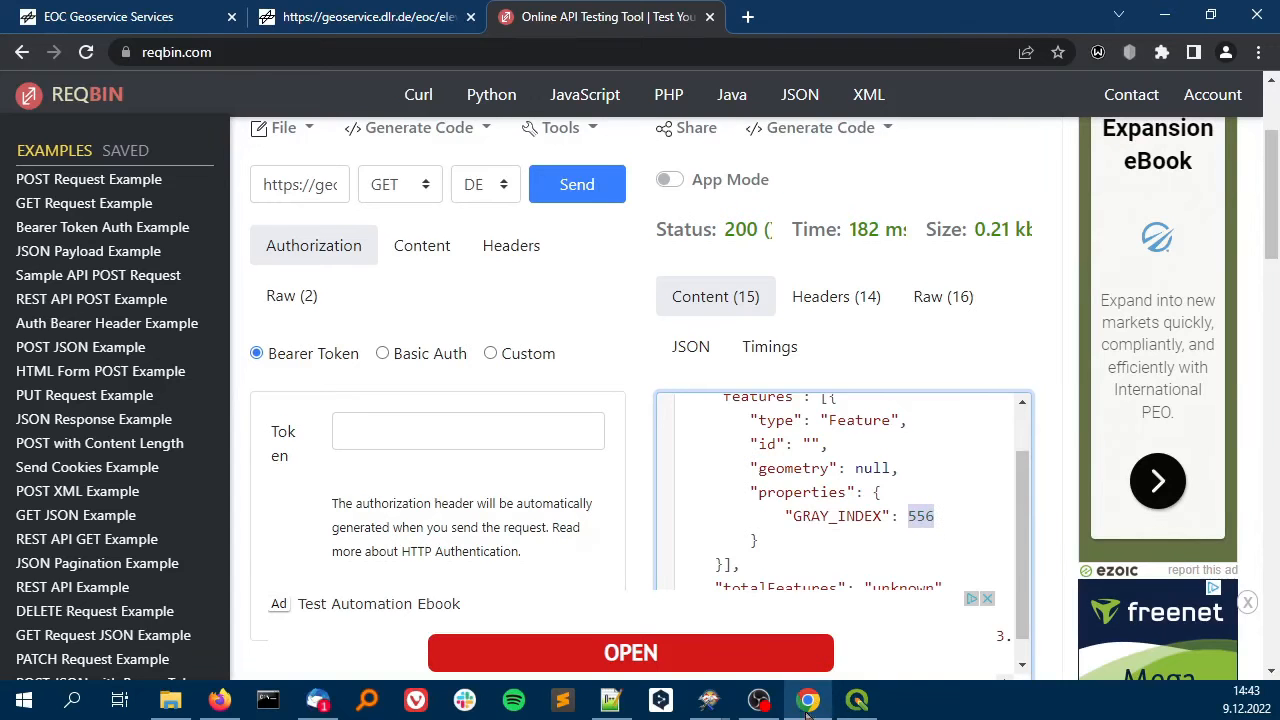
Switch to the untitled FME Workbench workspace and delete the Inspector_2 connected to the Bufferer
click(758, 700)
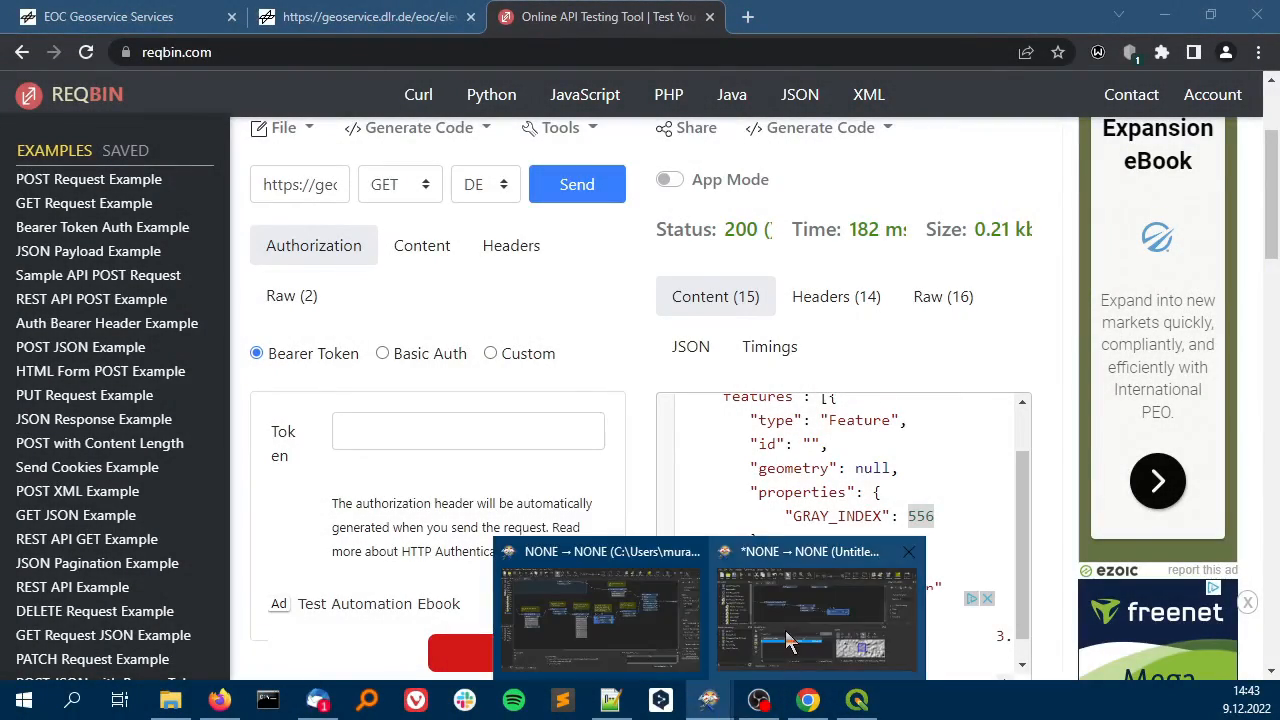
click(787, 627)
drag(776, 290, 803, 304)
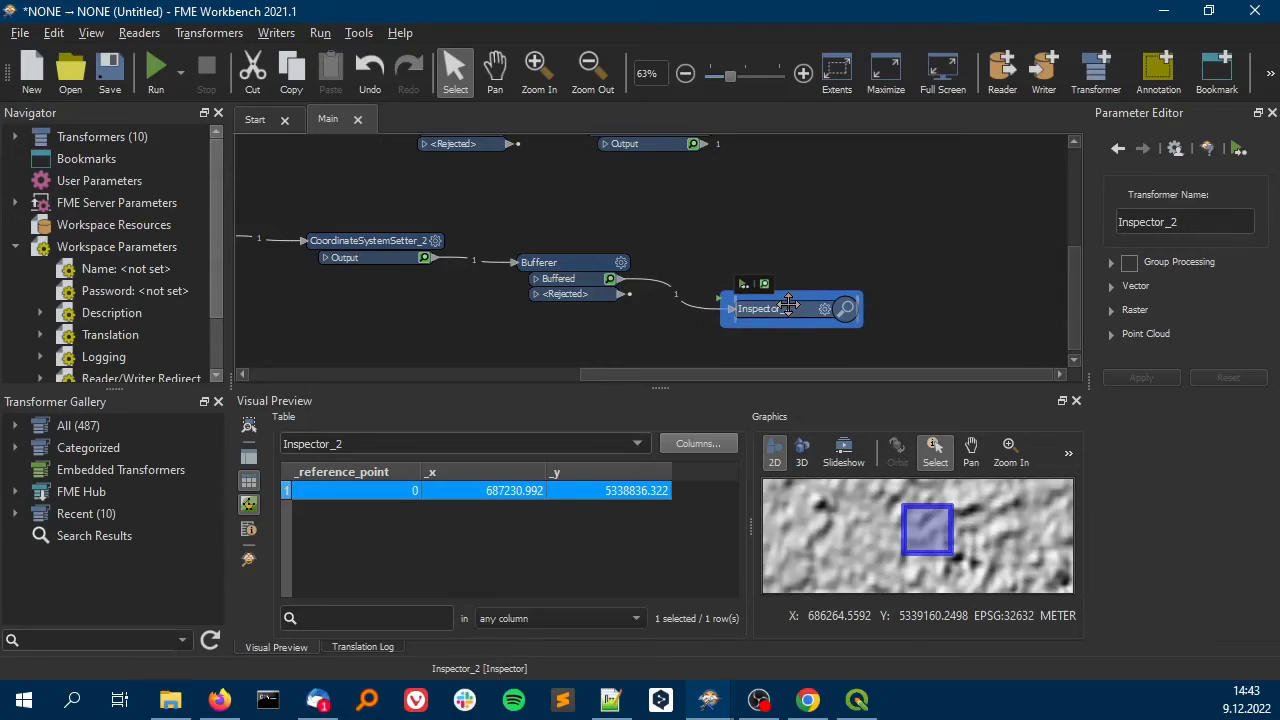
key(Delete)
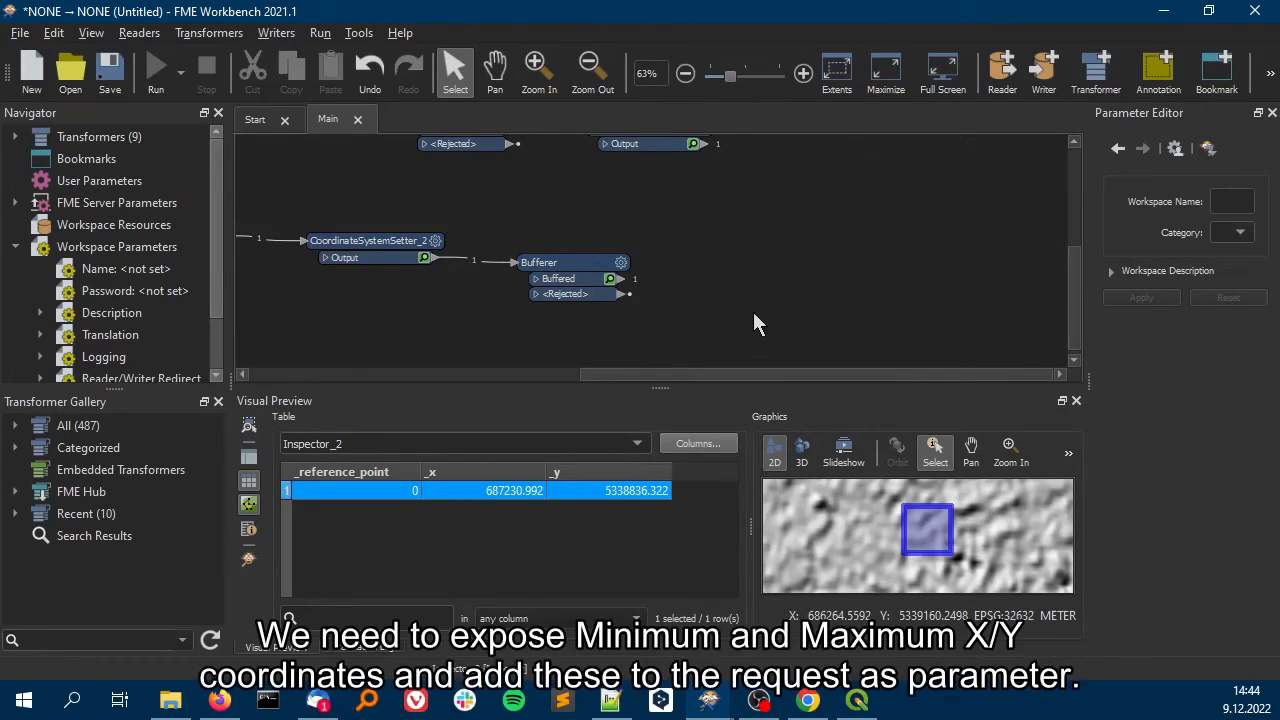
Add a BoundsExtractor transformer, connect it to the Bufferer's Buffered output and place it beside the Bufferer
text(bound)
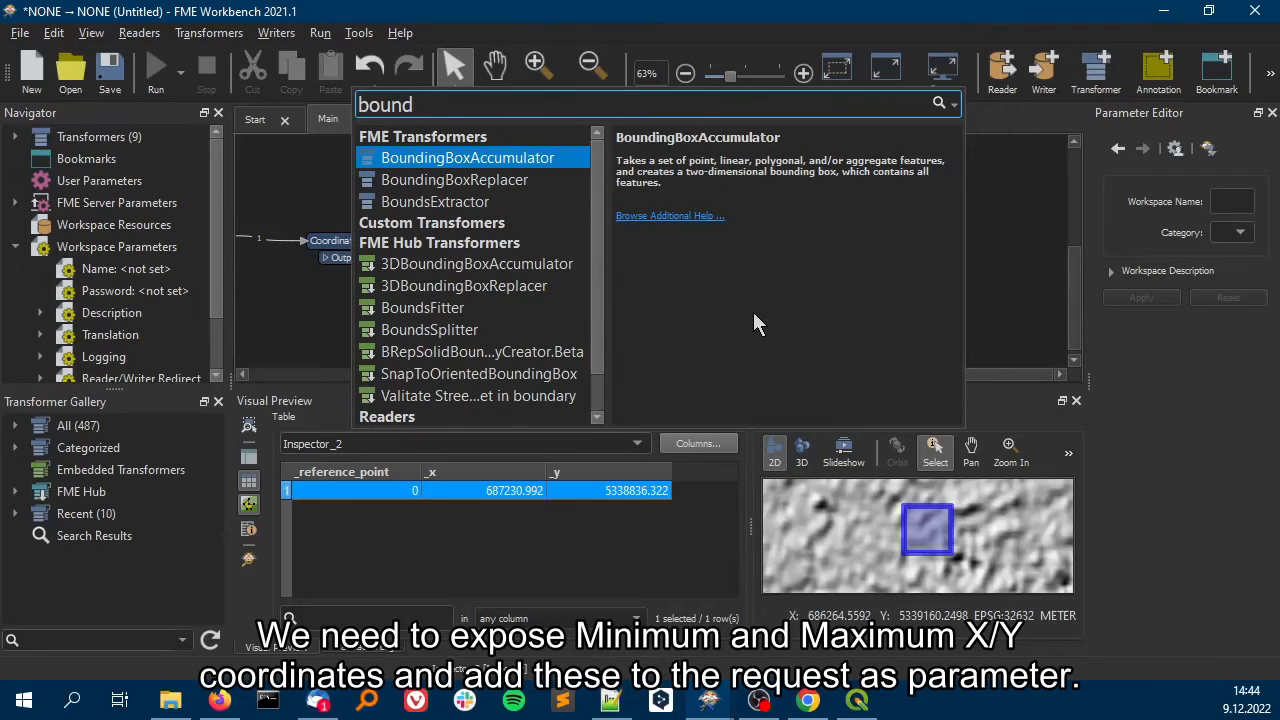
key(Down)
key(Down)
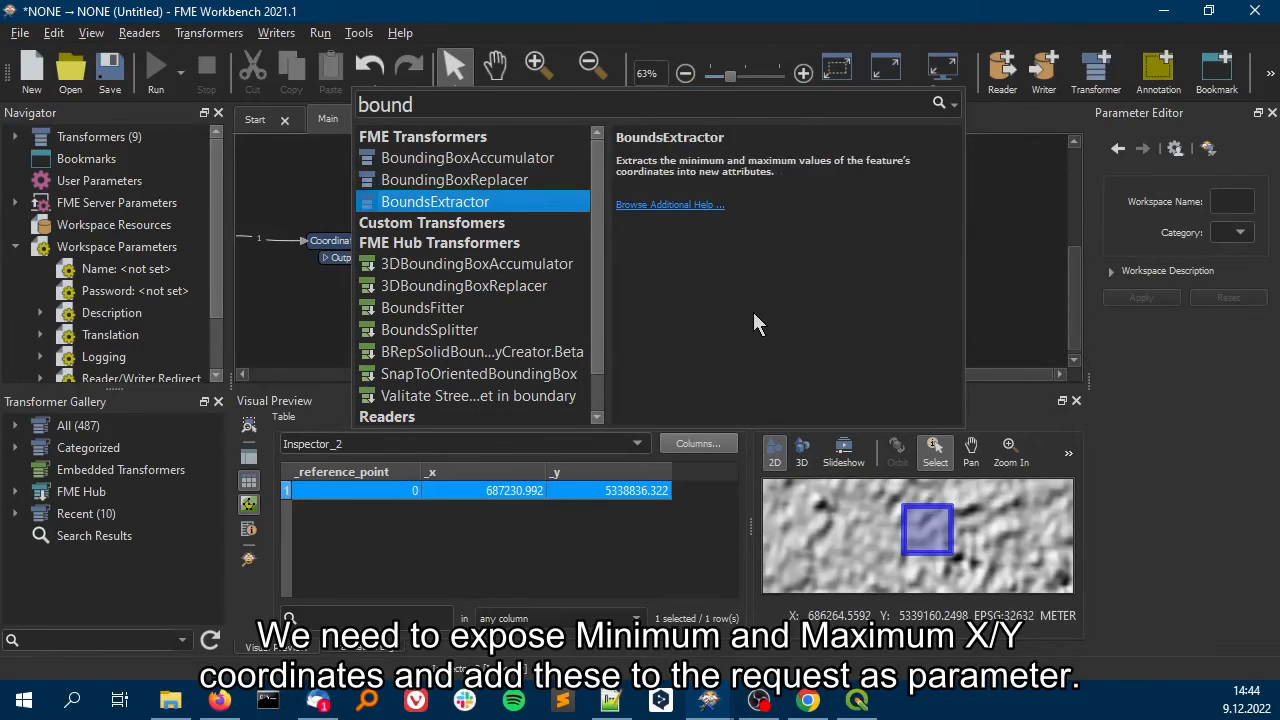
key(Return)
drag(751, 292, 620, 250)
drag(822, 308, 772, 273)
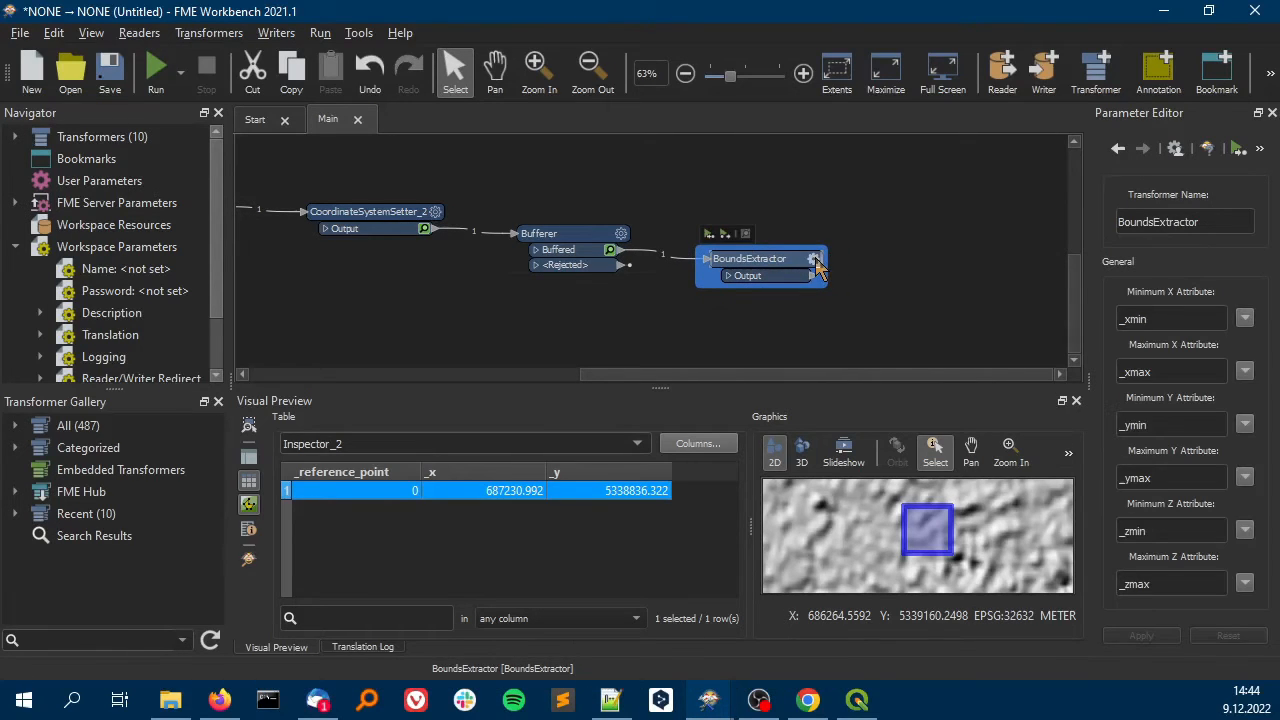
Clear the Minimum Z and Maximum Z attribute names in the BoundsExtractor parameters and apply the change
click(814, 259)
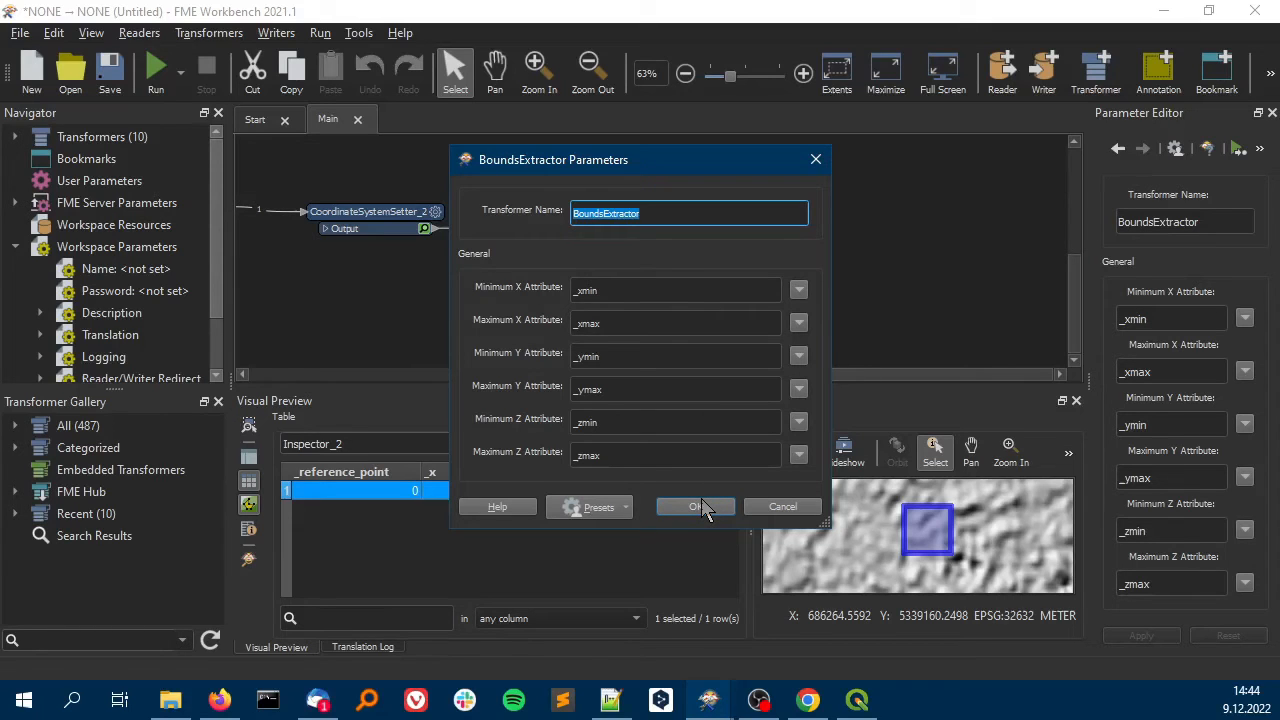
click(625, 455)
key(BackSpace)
click(617, 423)
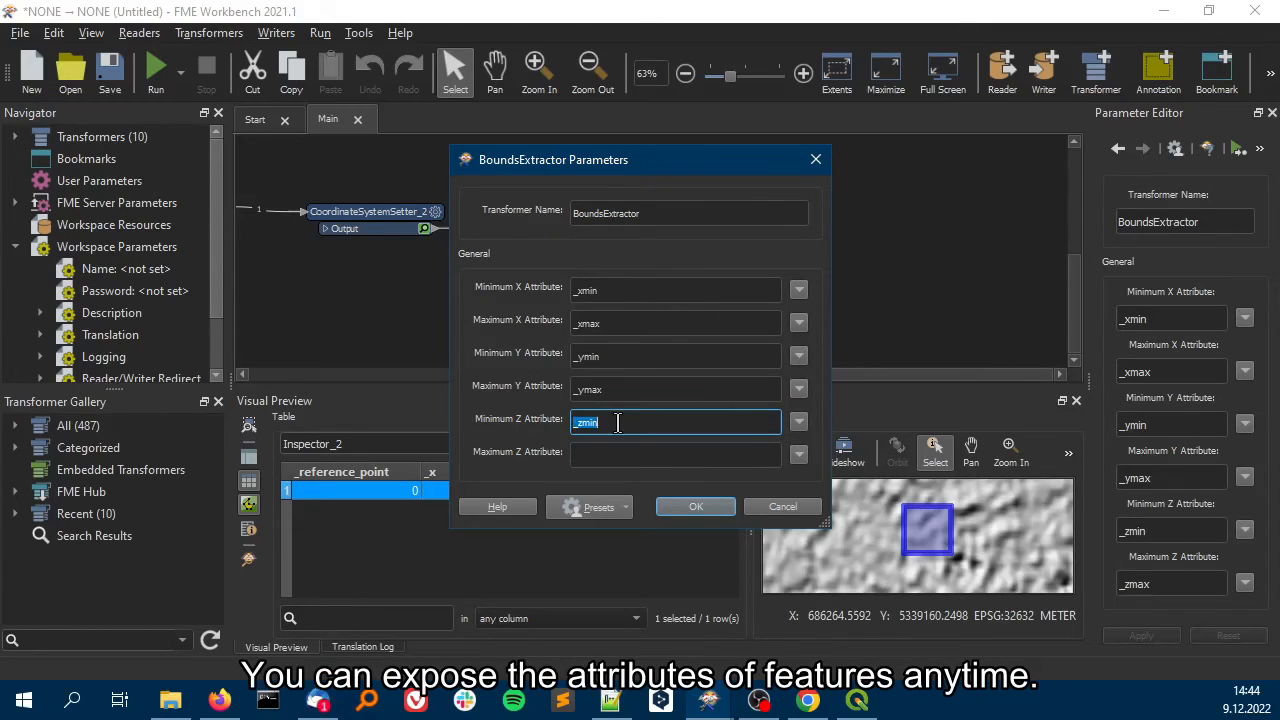
key(BackSpace)
click(677, 505)
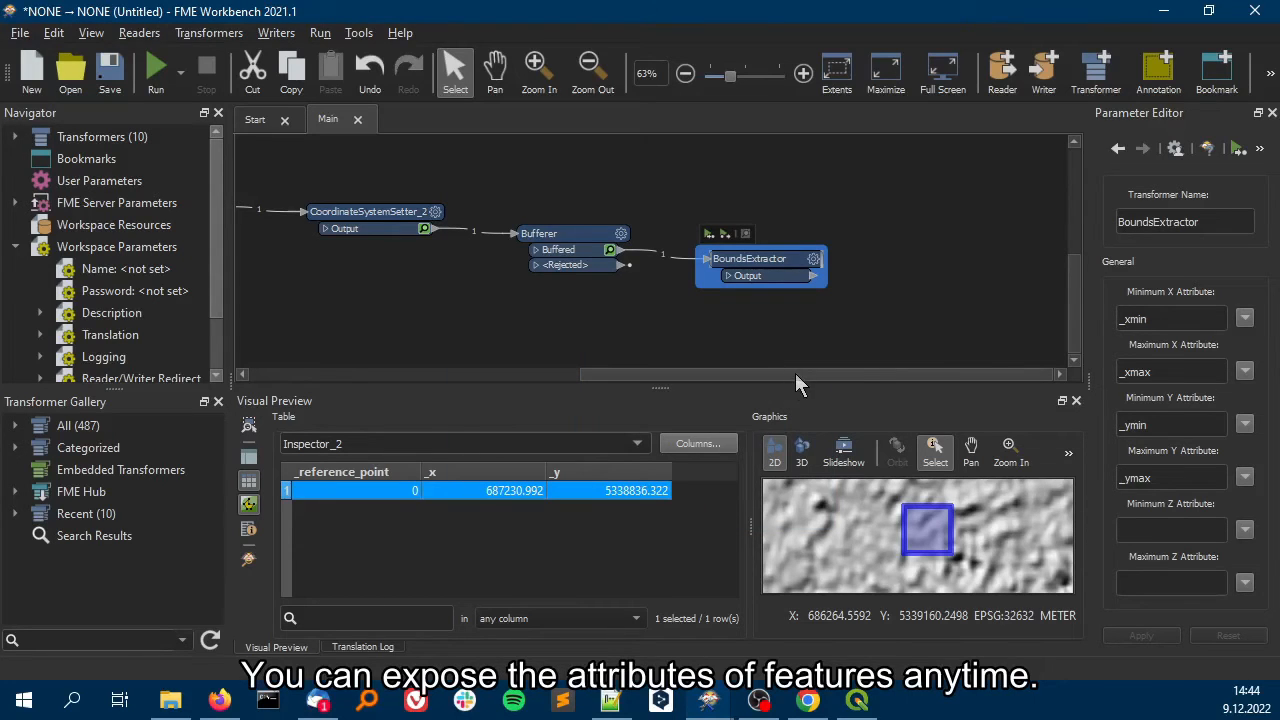
Expand the BoundsExtractor's Output port to check its full attribute list
click(884, 305)
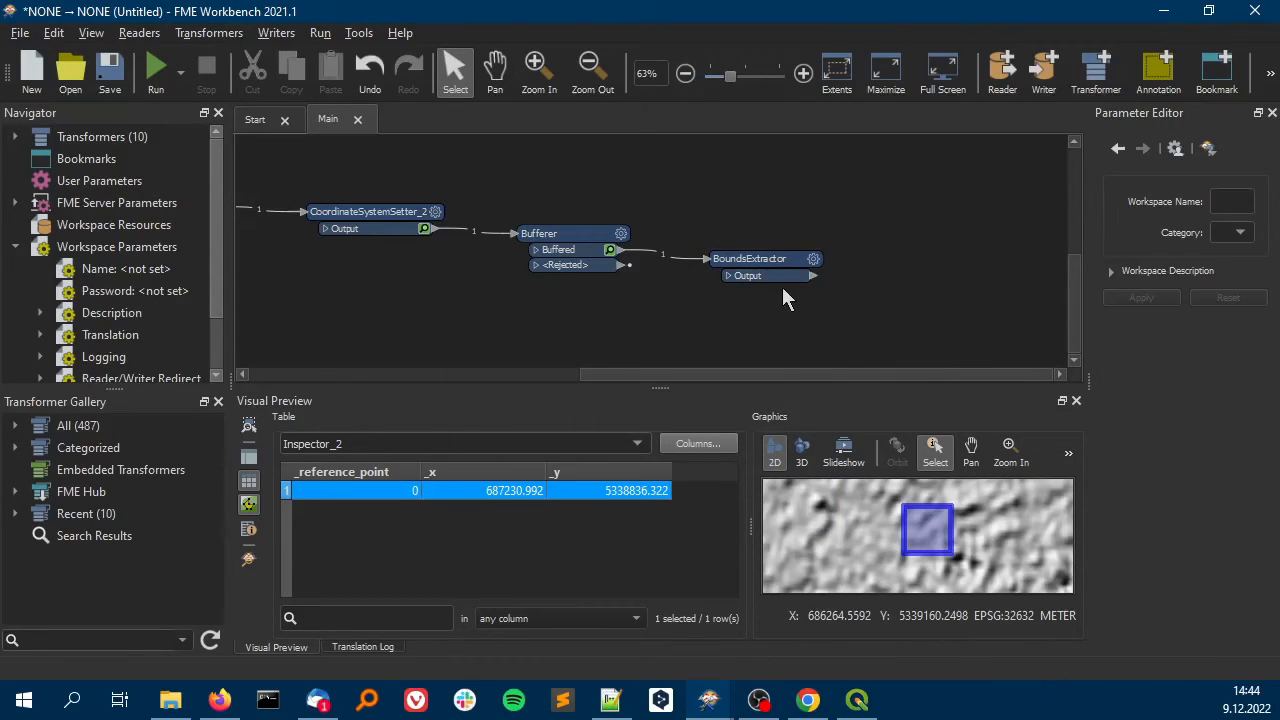
click(729, 275)
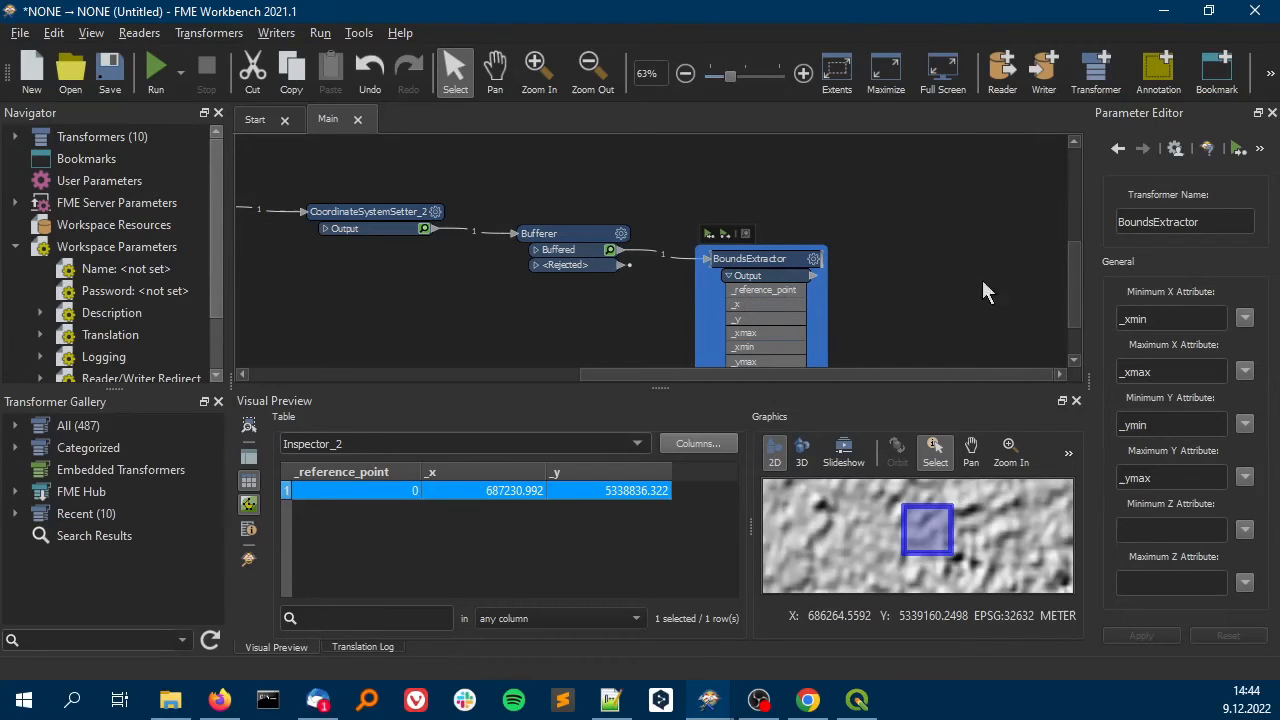
drag(1070, 287, 1073, 313)
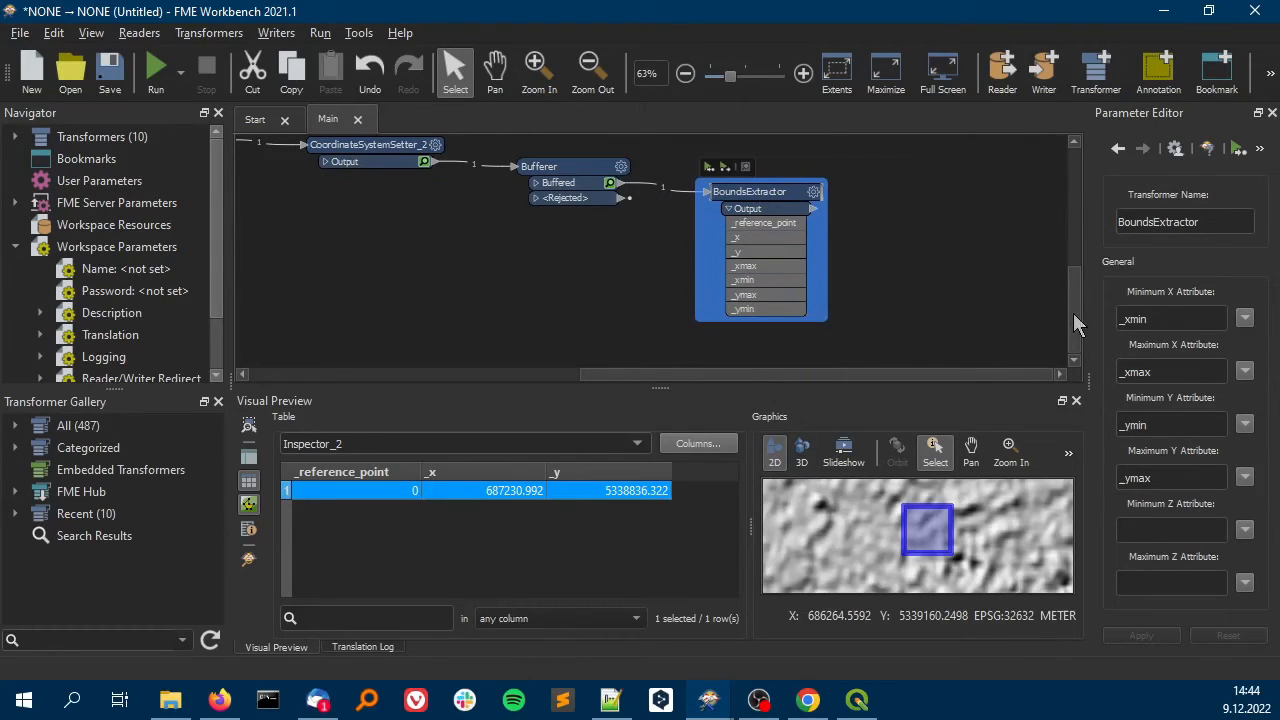
Add an HTTPCaller transformer to the right of the BoundsExtractor and connect it to the BoundsExtractor's Output port
click(545, 183)
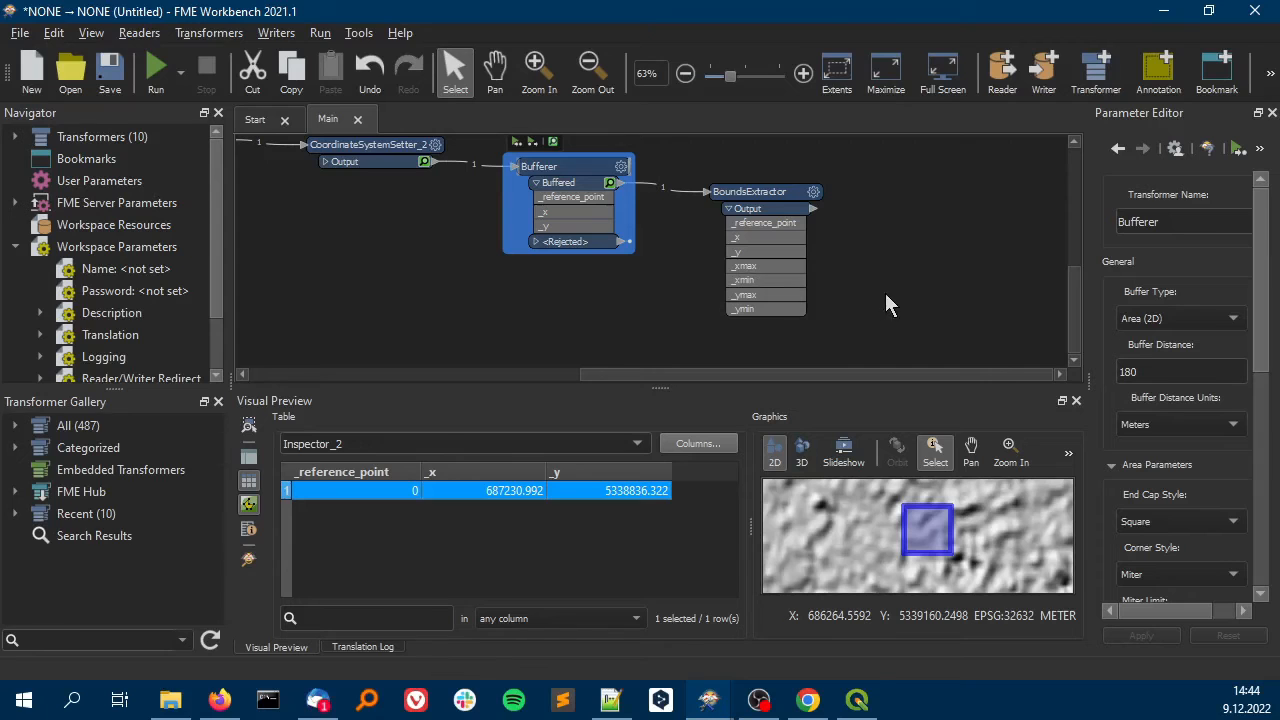
click(1025, 357)
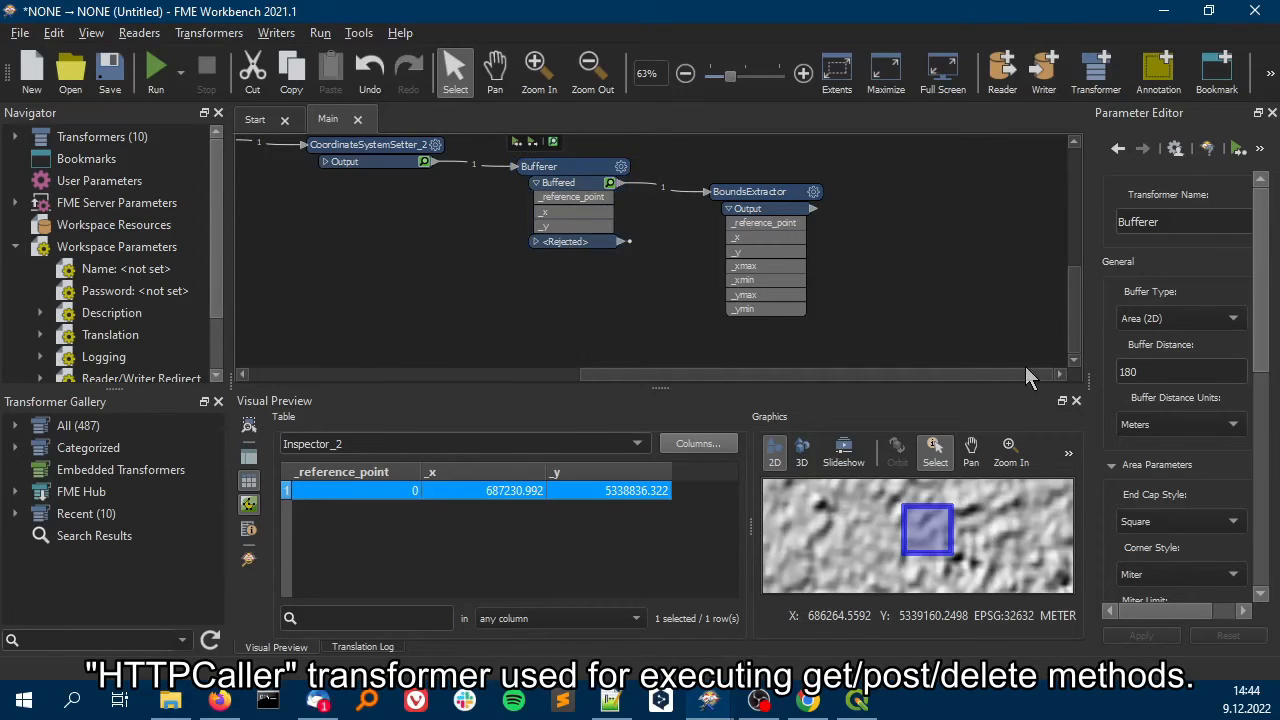
text(http)
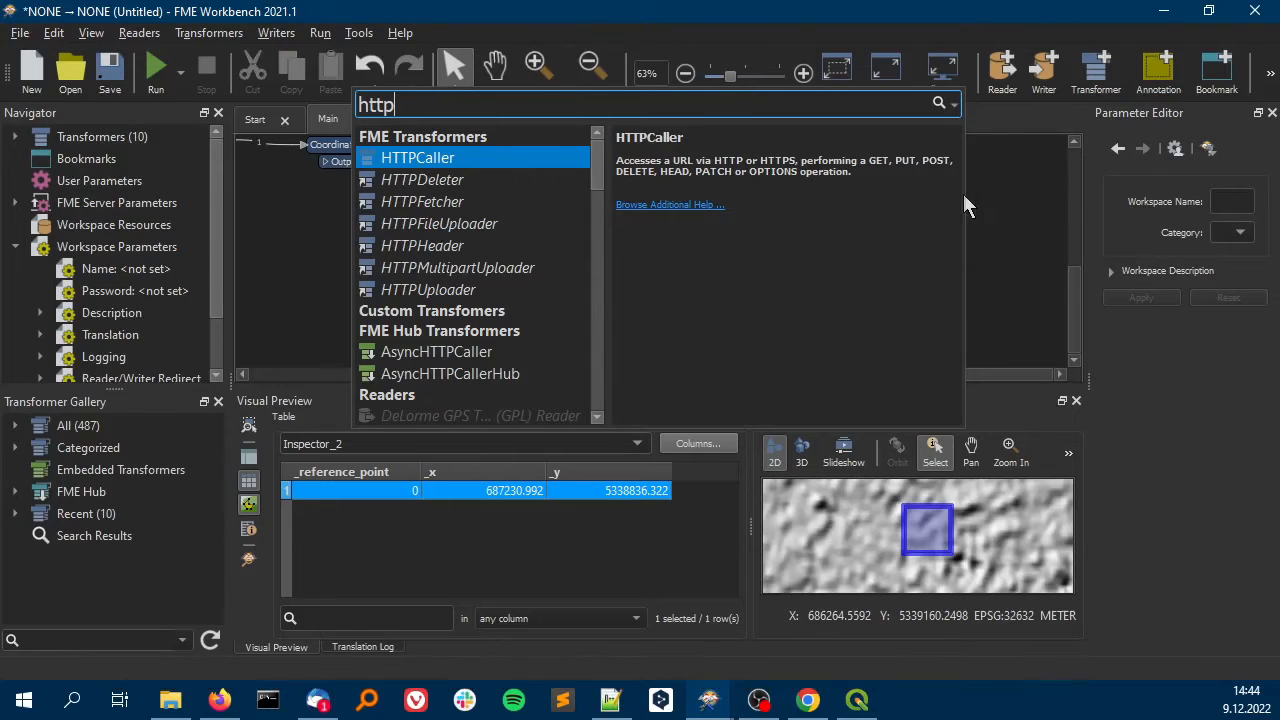
double_click(545, 157)
drag(600, 200, 955, 253)
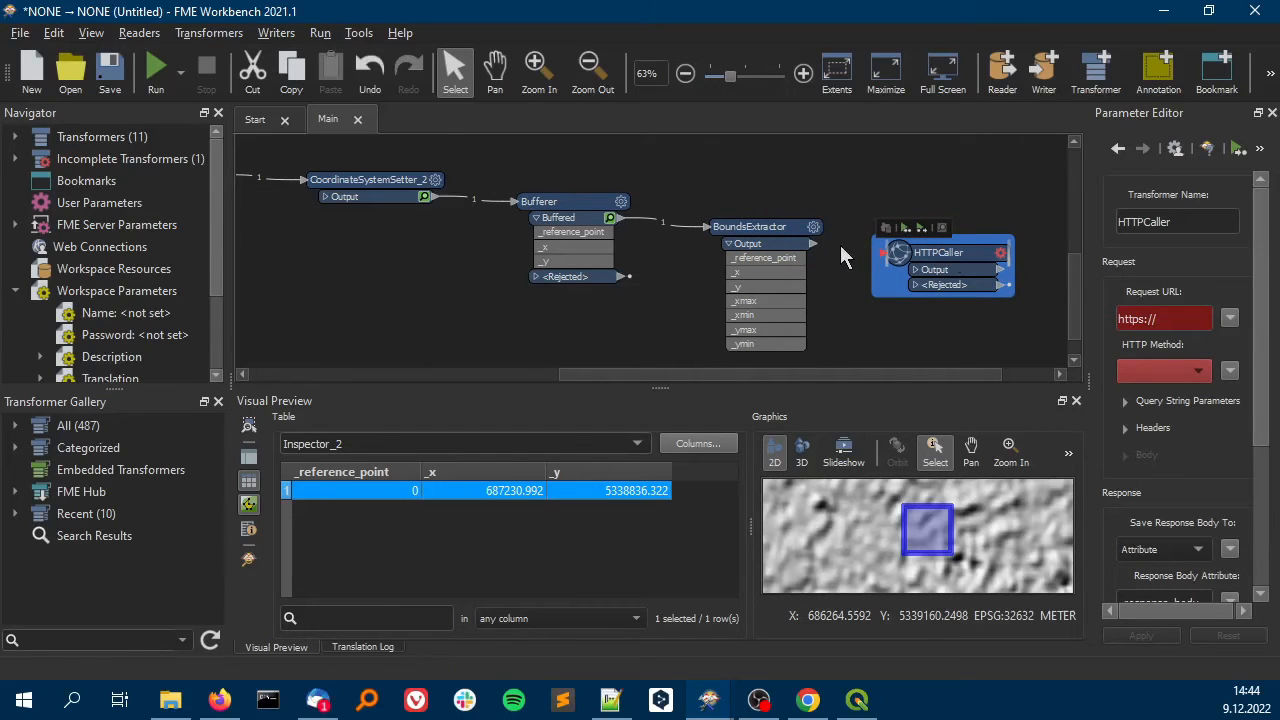
click(868, 260)
drag(868, 262, 883, 262)
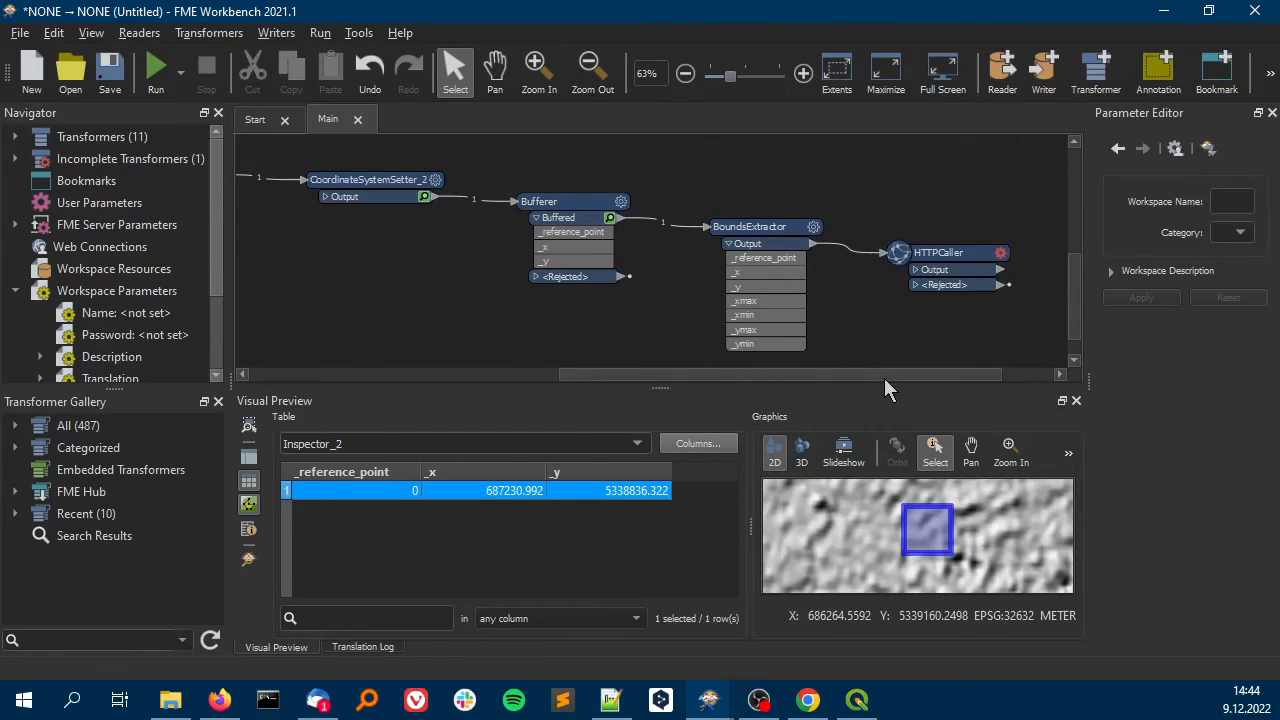
Open the HTTPCaller's parameters and set its HTTP method to GET
drag(884, 378, 934, 378)
double_click(904, 268)
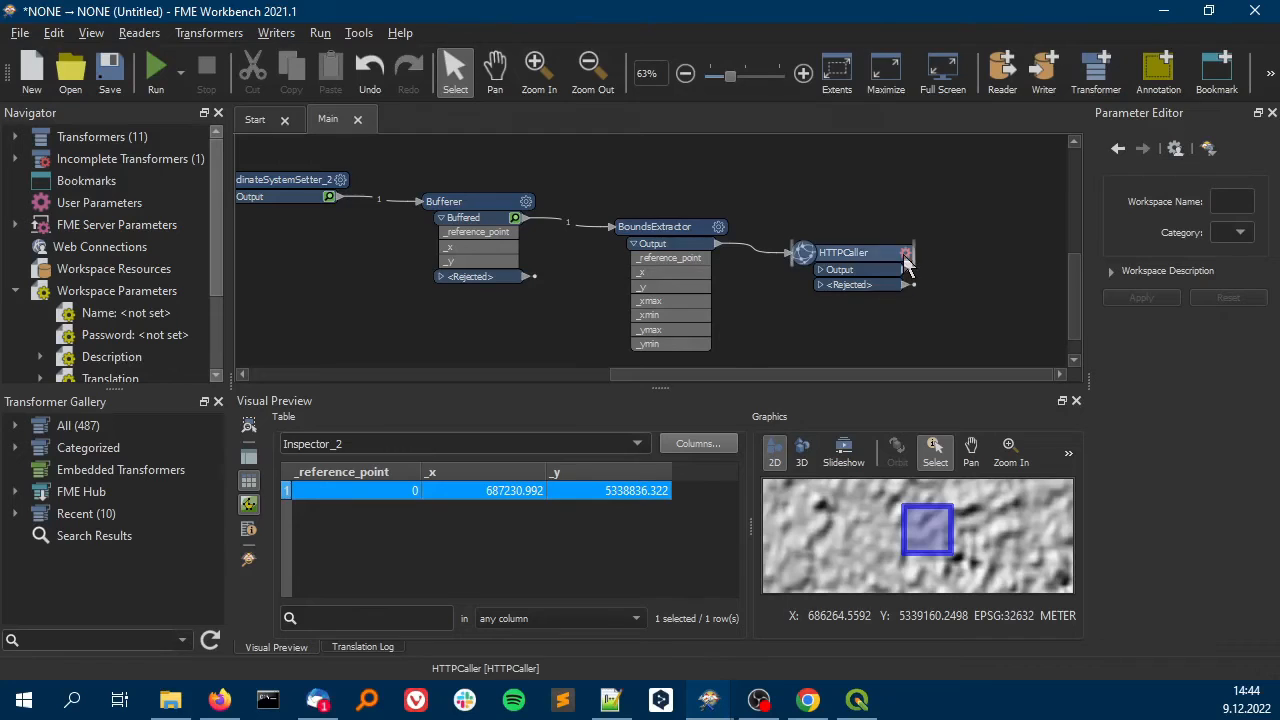
click(776, 213)
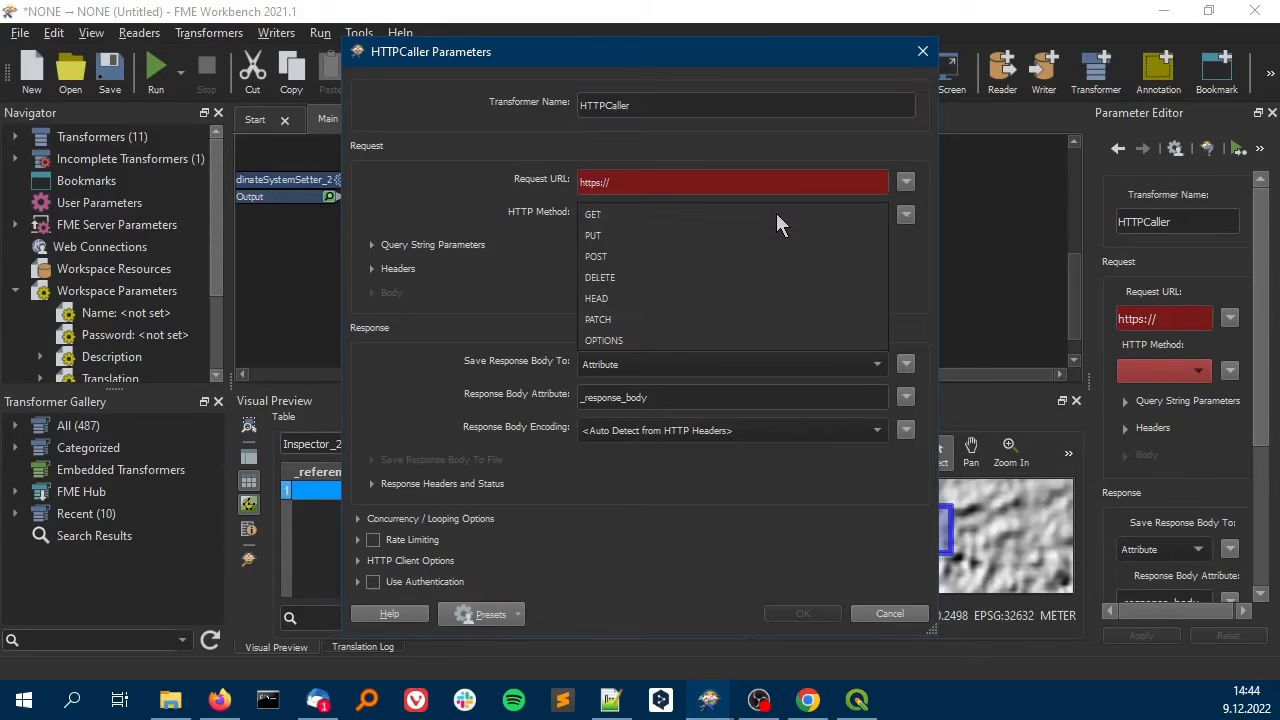
click(777, 220)
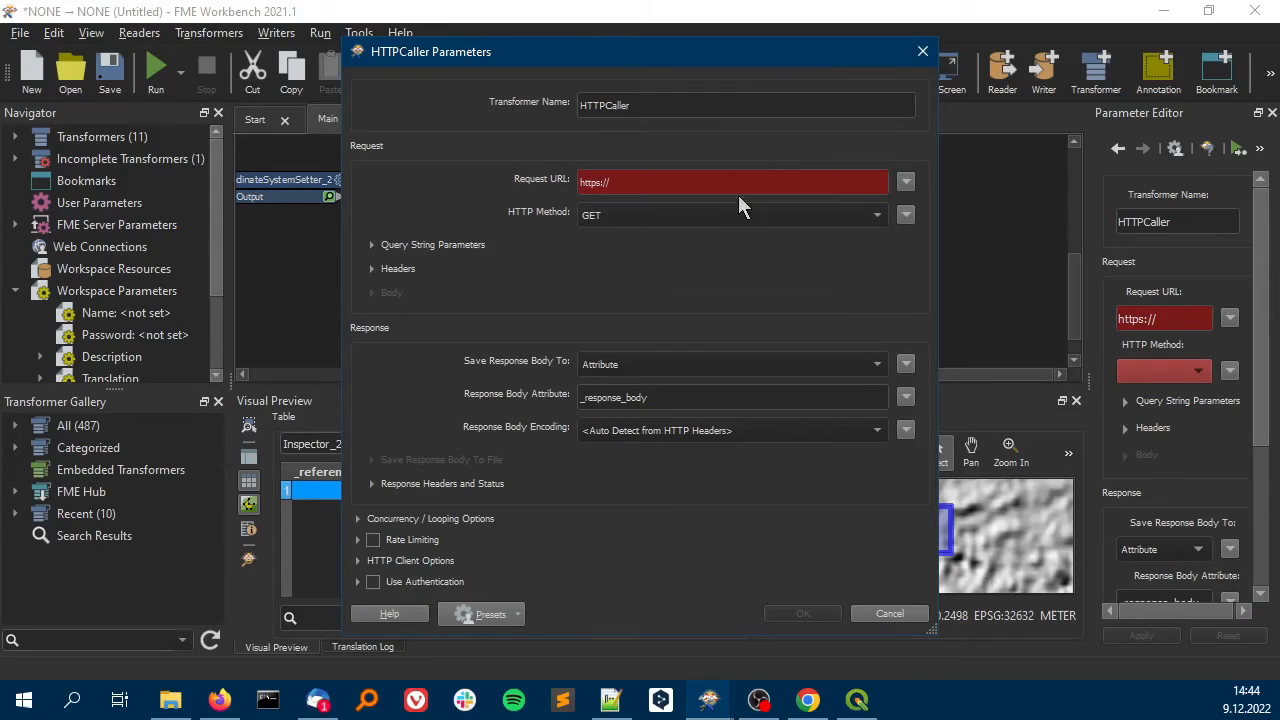
Paste the copied GetFeatureInfo request for the srtm_x-sar_dem_mosaic layer into the text editor for the Request URL
click(905, 181)
click(928, 230)
key(ctrl+v)
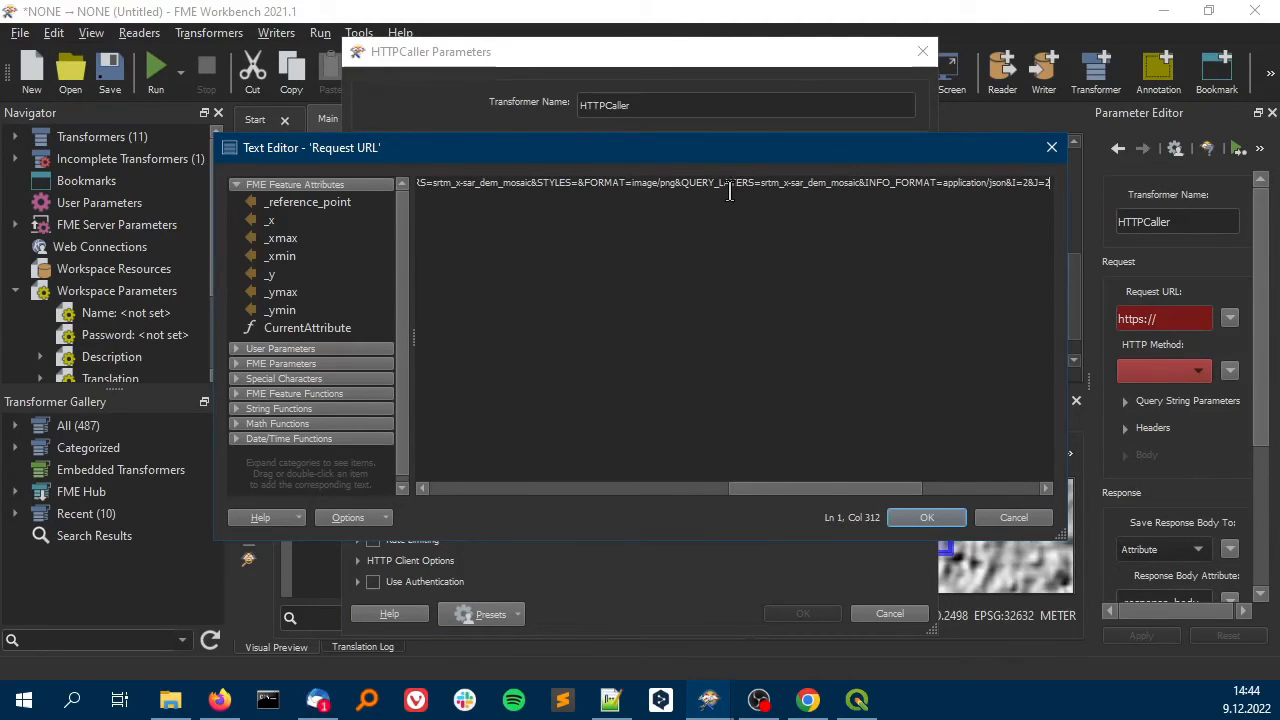
Delete the four coordinate values following BBOX= in the request URL
drag(777, 487, 619, 464)
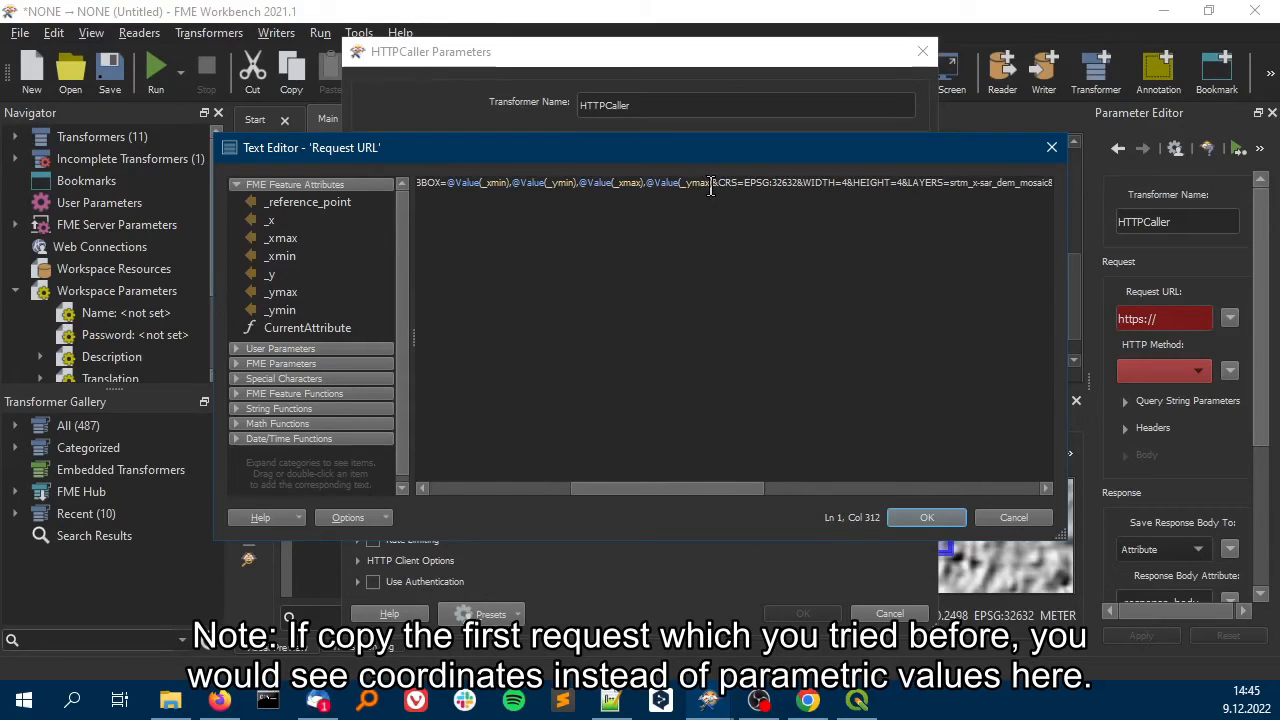
drag(711, 183, 448, 184)
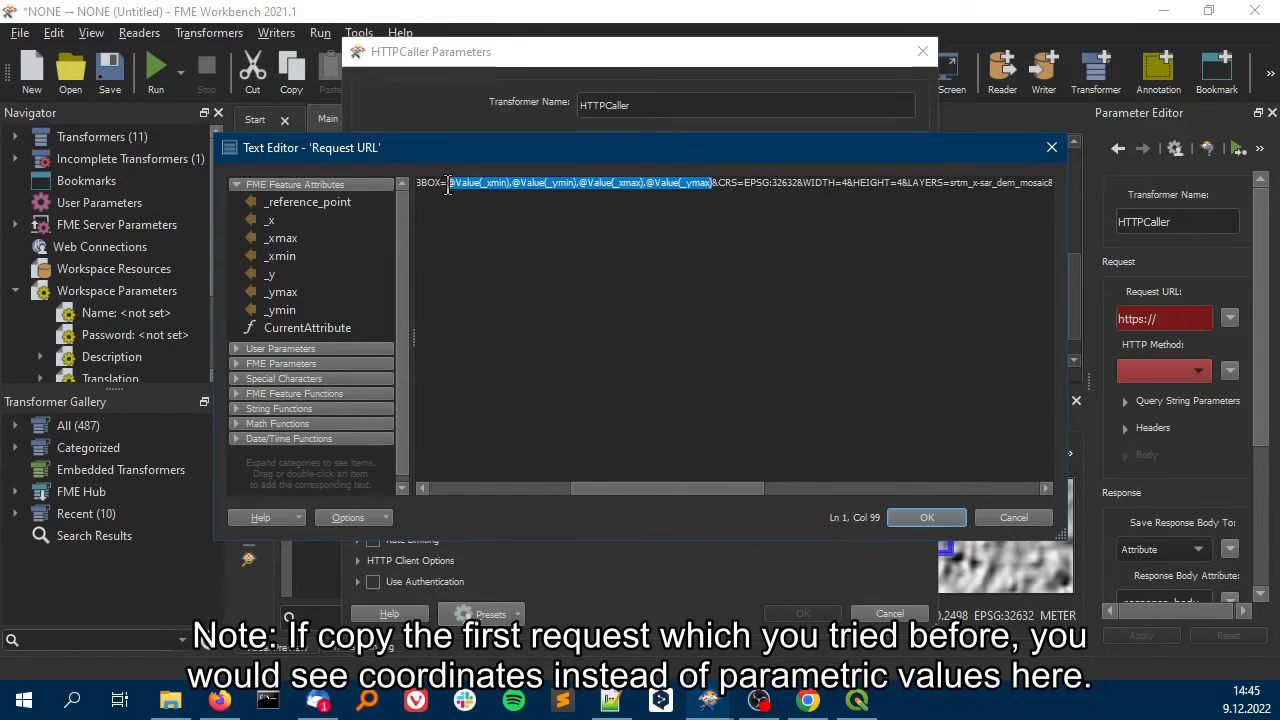
drag(670, 488, 647, 485)
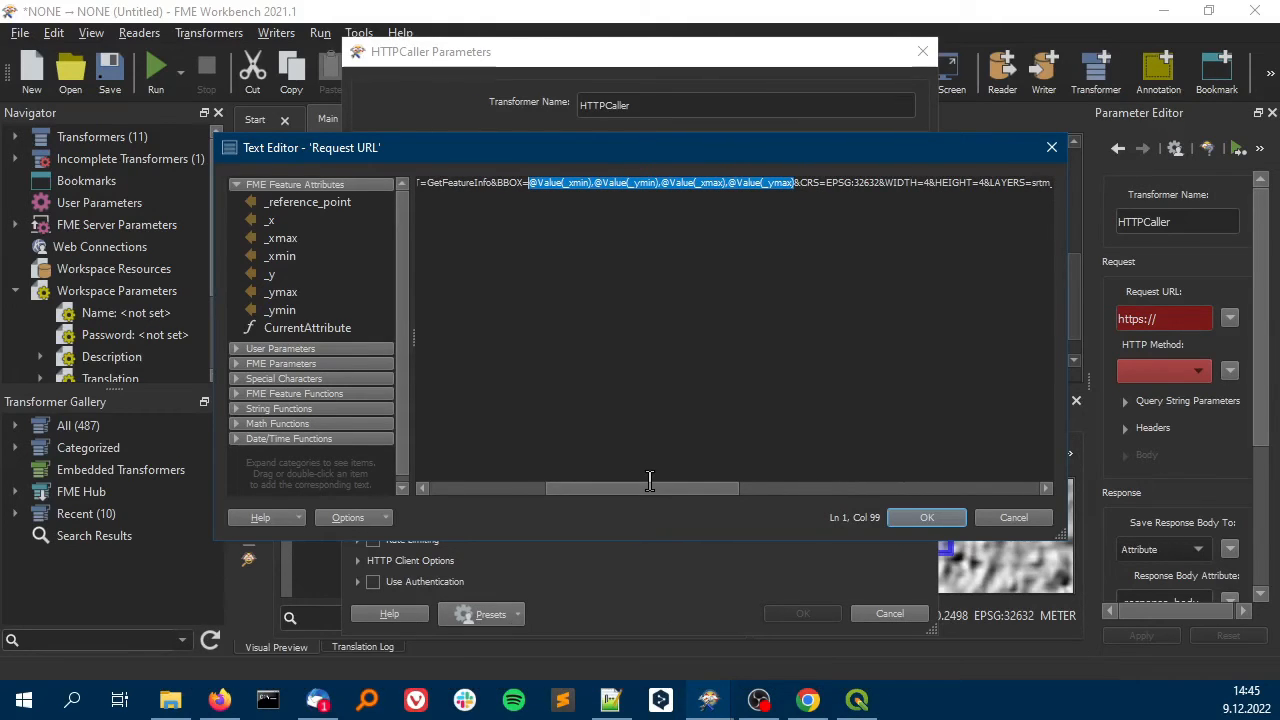
key(Delete)
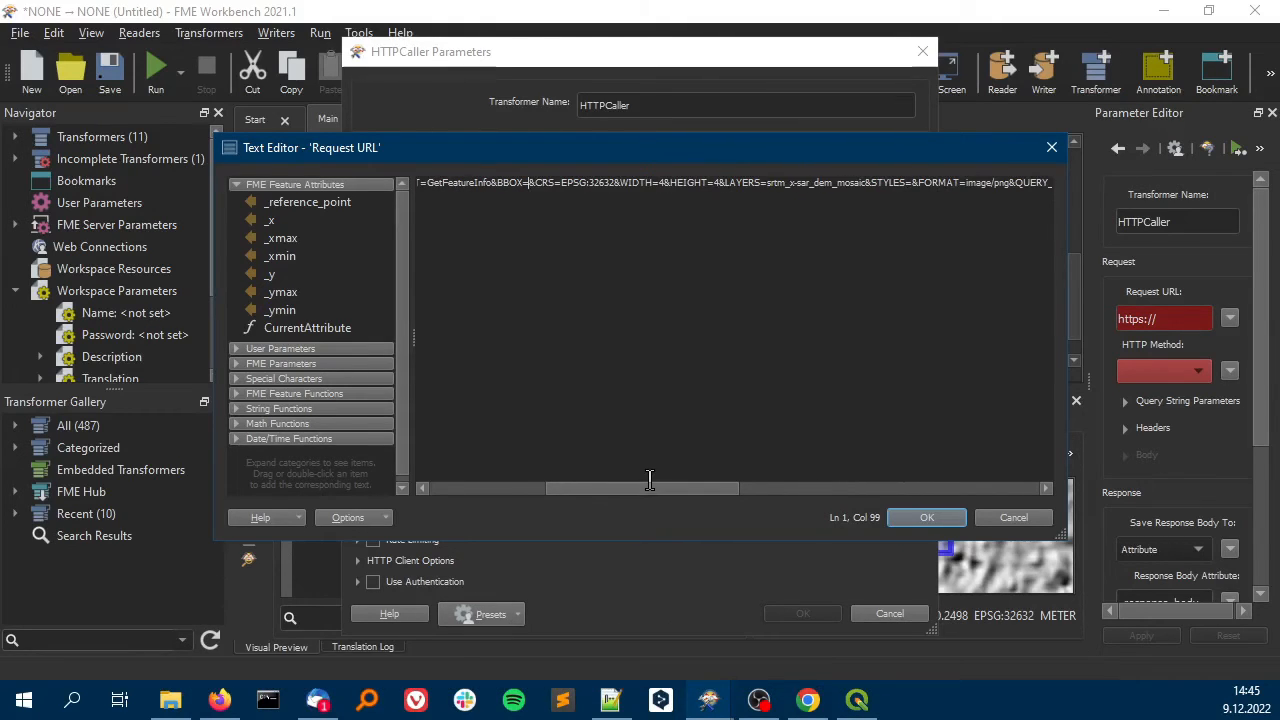
Insert the feature attributes _xmin, _ymin, _xmax and _ymax after BBOX=, separated by commas
double_click(309, 254)
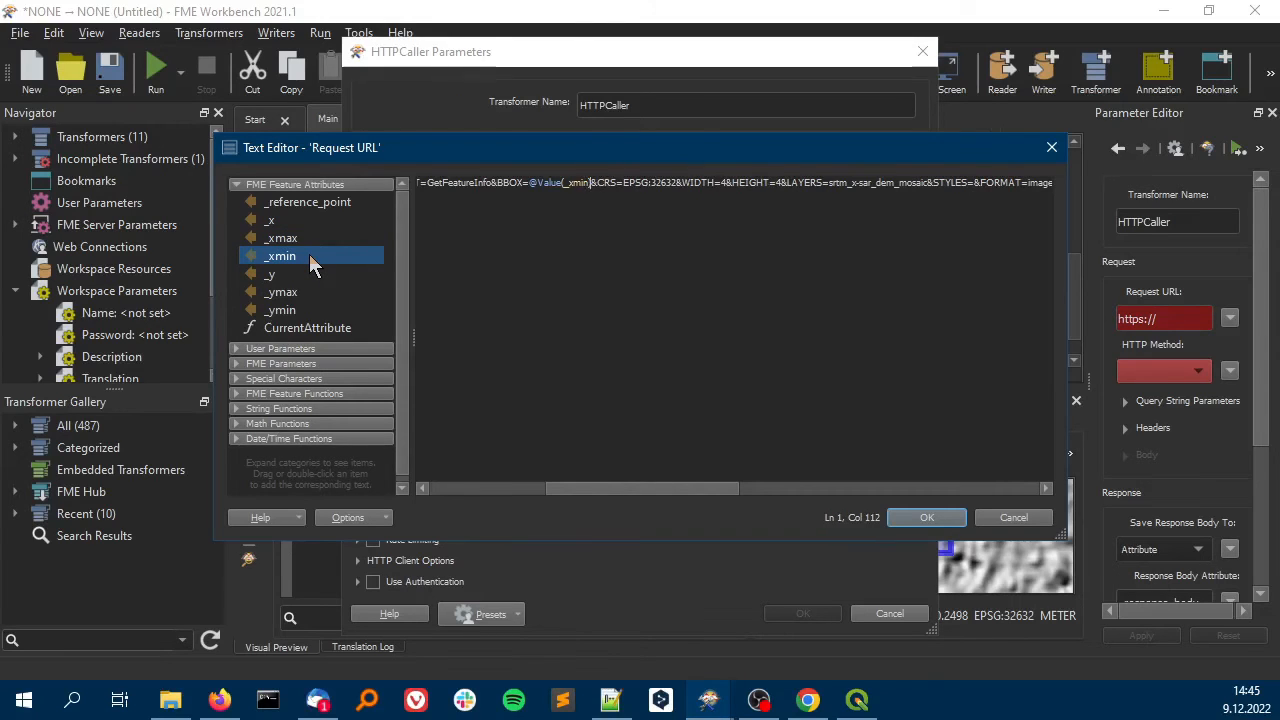
text(,)
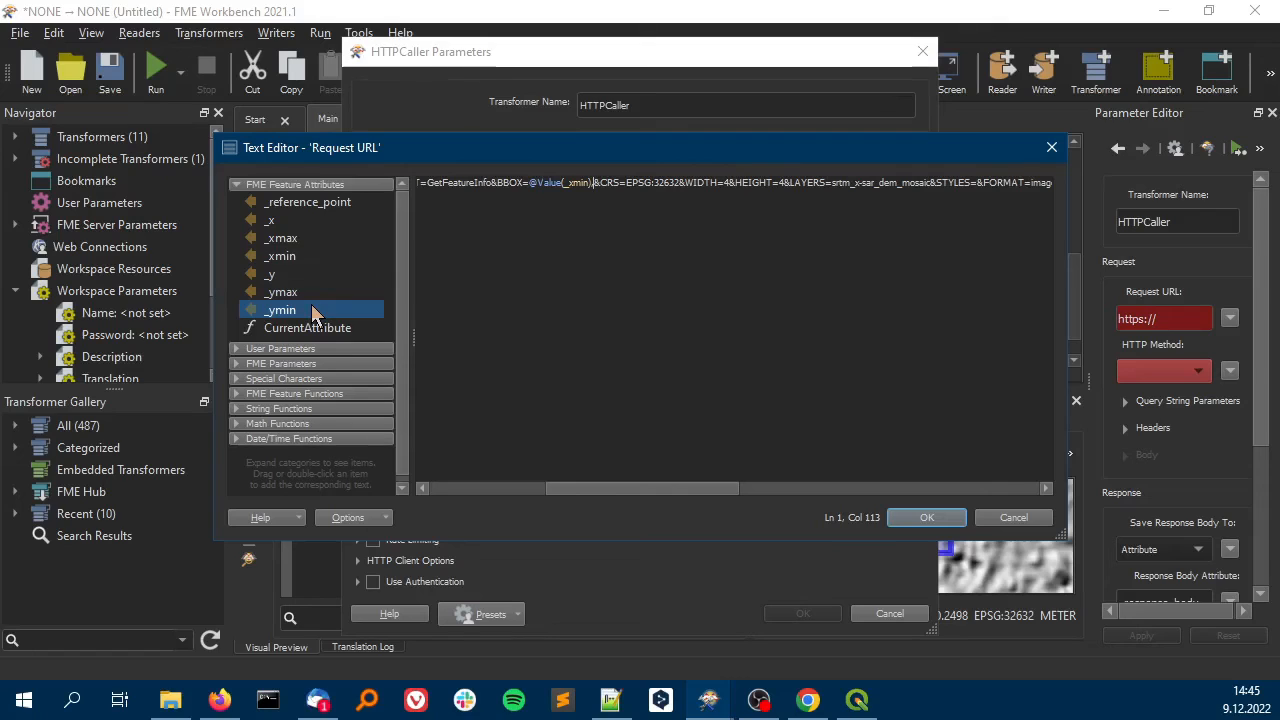
double_click(311, 304)
text(,@Value(_y)
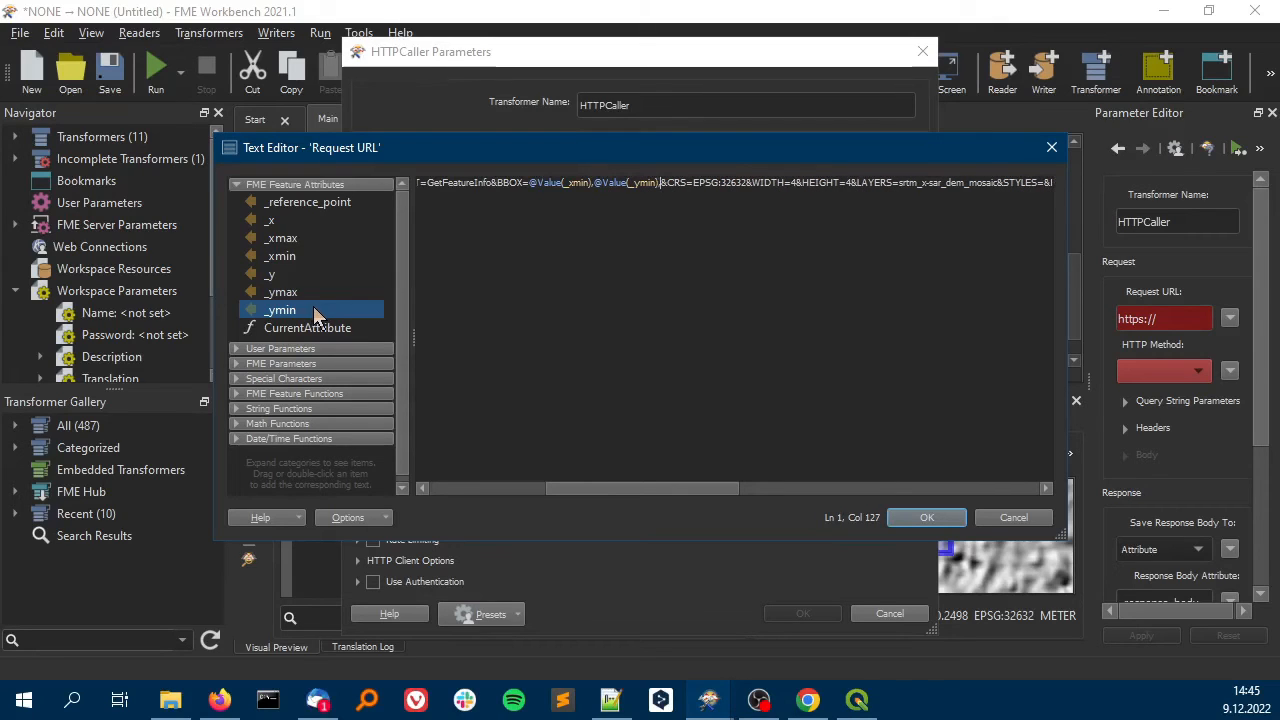
double_click(283, 242)
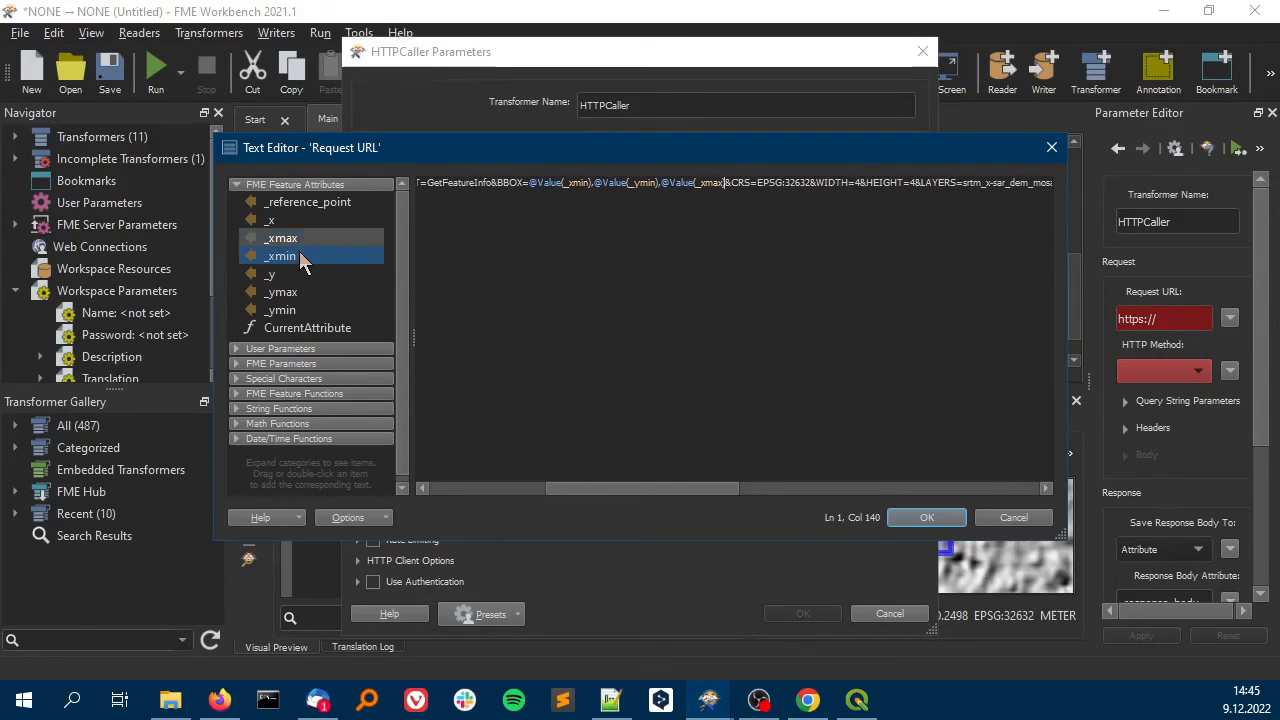
text(,)
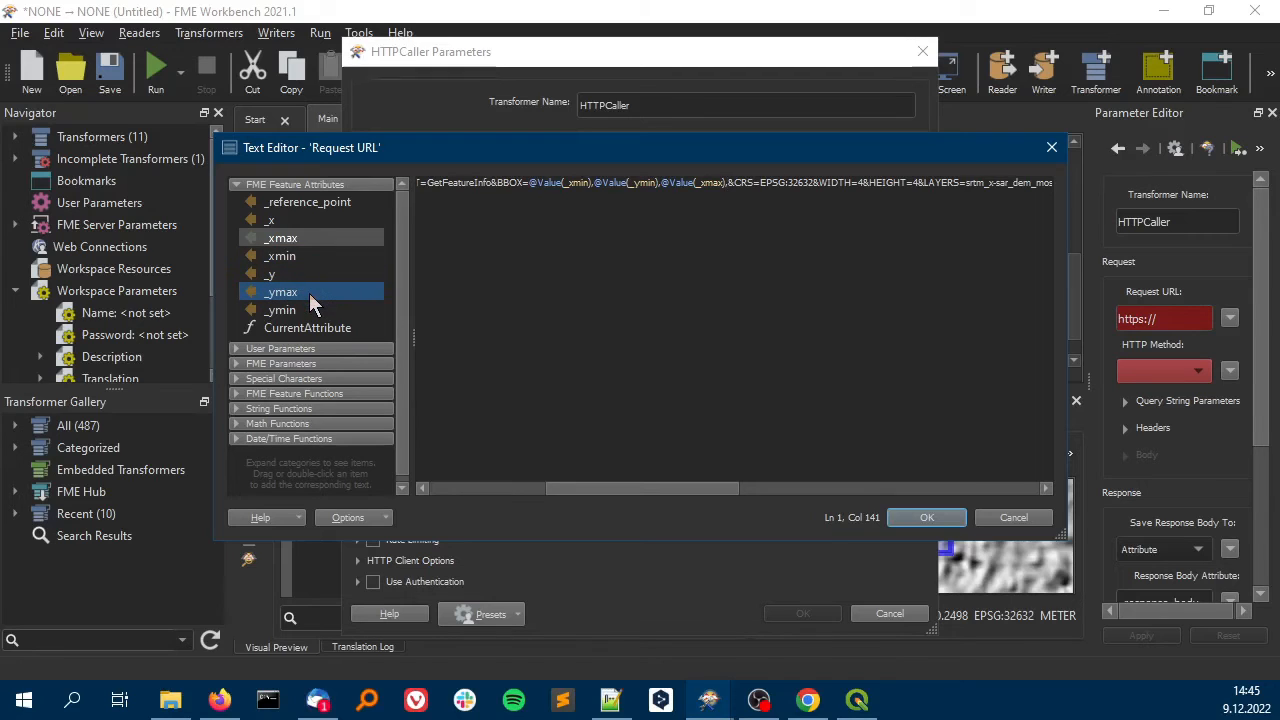
double_click(309, 293)
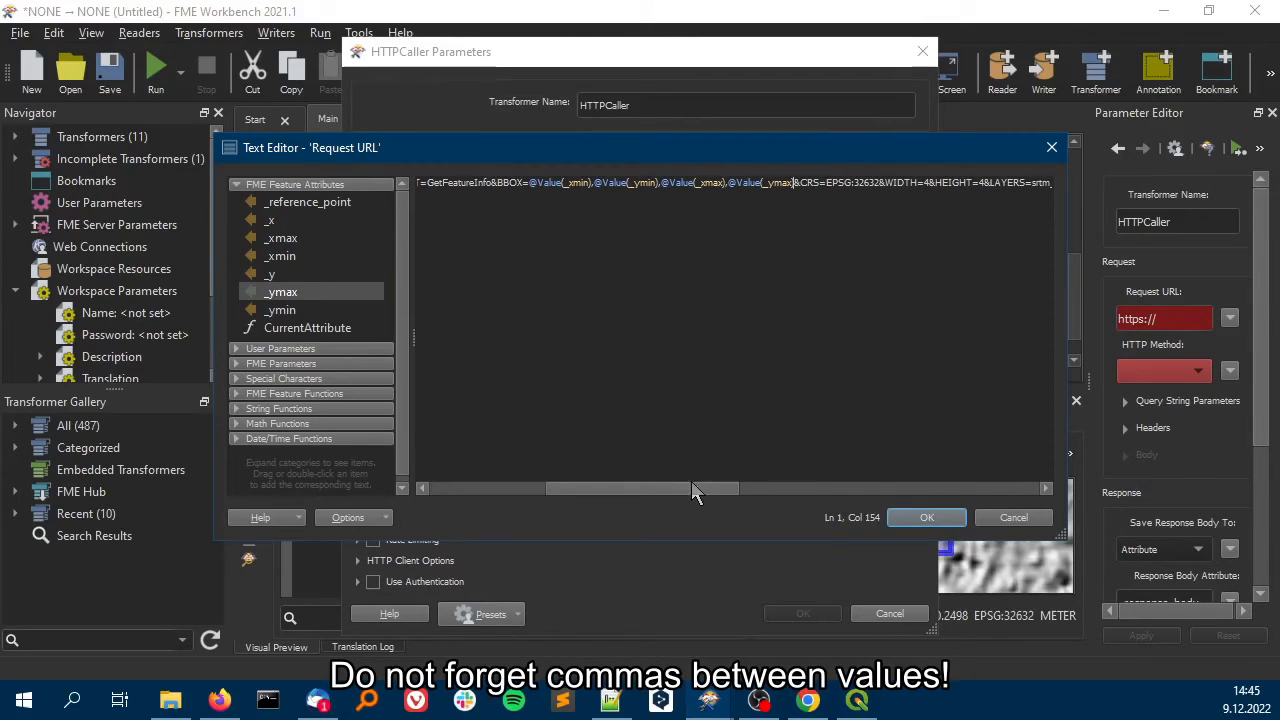
Accept the edited request URL and confirm the HTTPCaller parameters, keeping _response_body as the response body attribute
drag(696, 488, 766, 489)
click(906, 513)
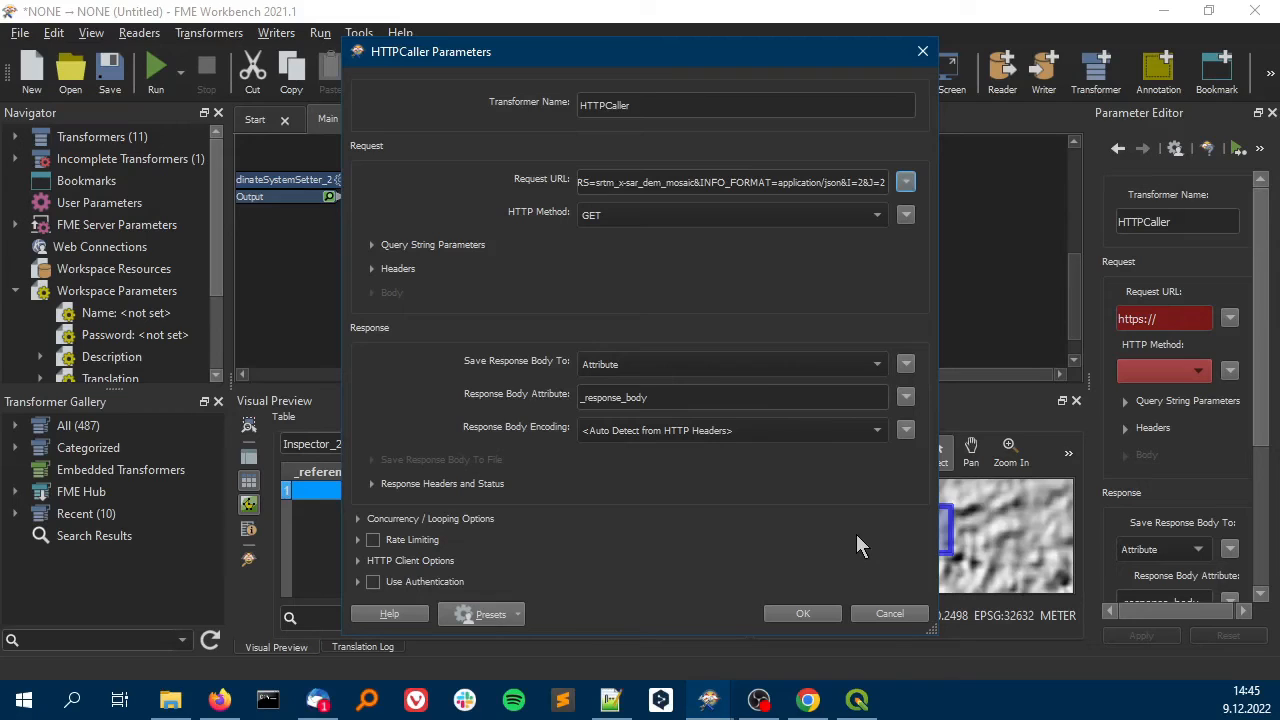
click(658, 398)
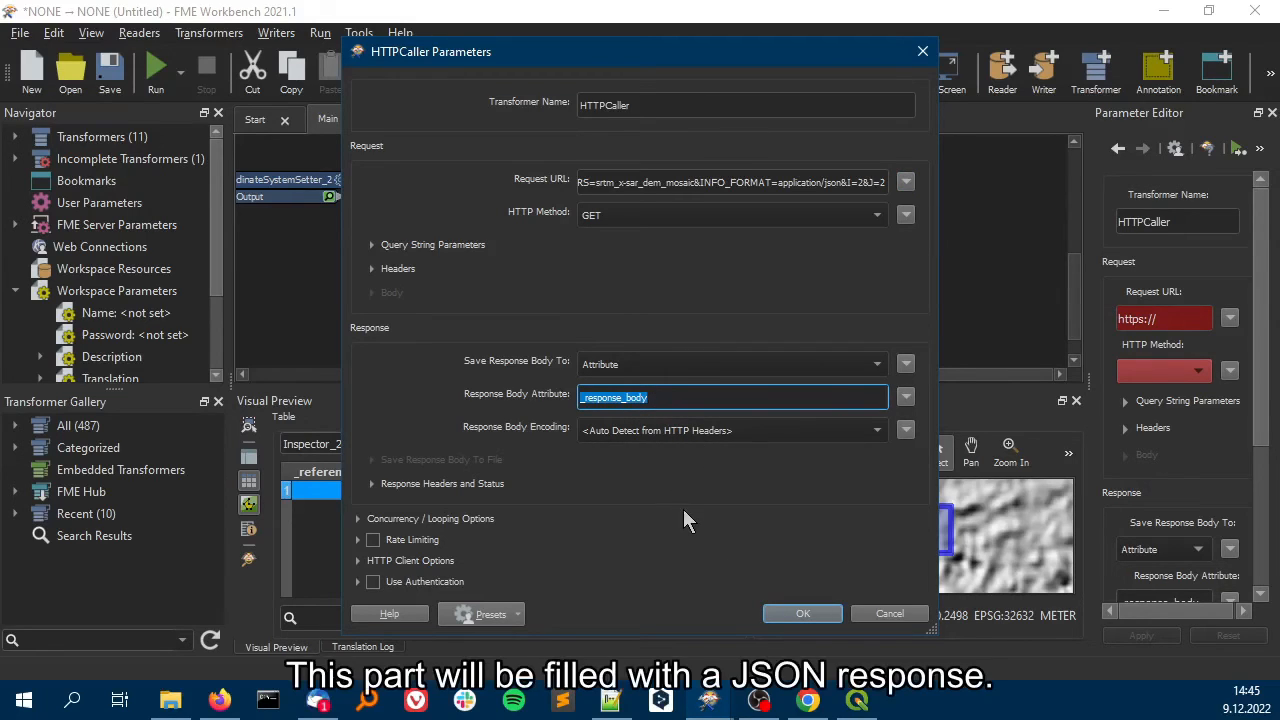
click(815, 609)
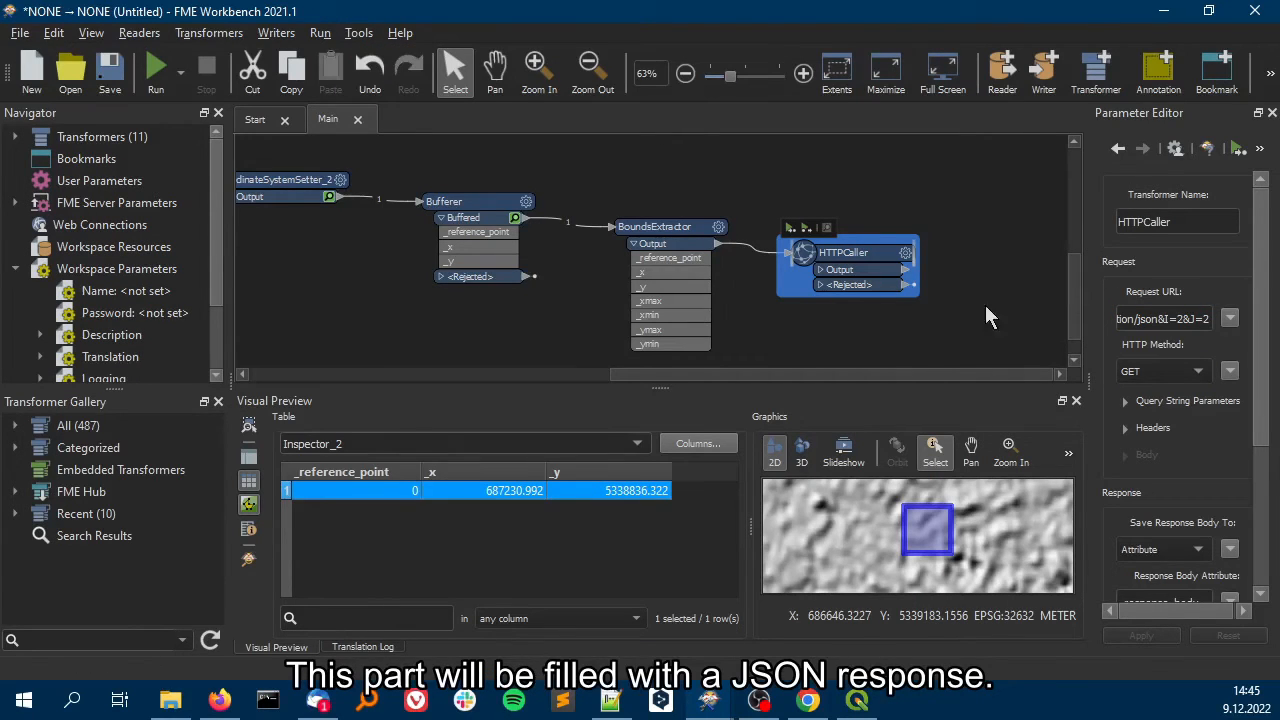
Add an Inspector to the right of the HTTPCaller and connect it to the HTTPCaller's Output port
drag(1070, 303, 1077, 322)
click(952, 297)
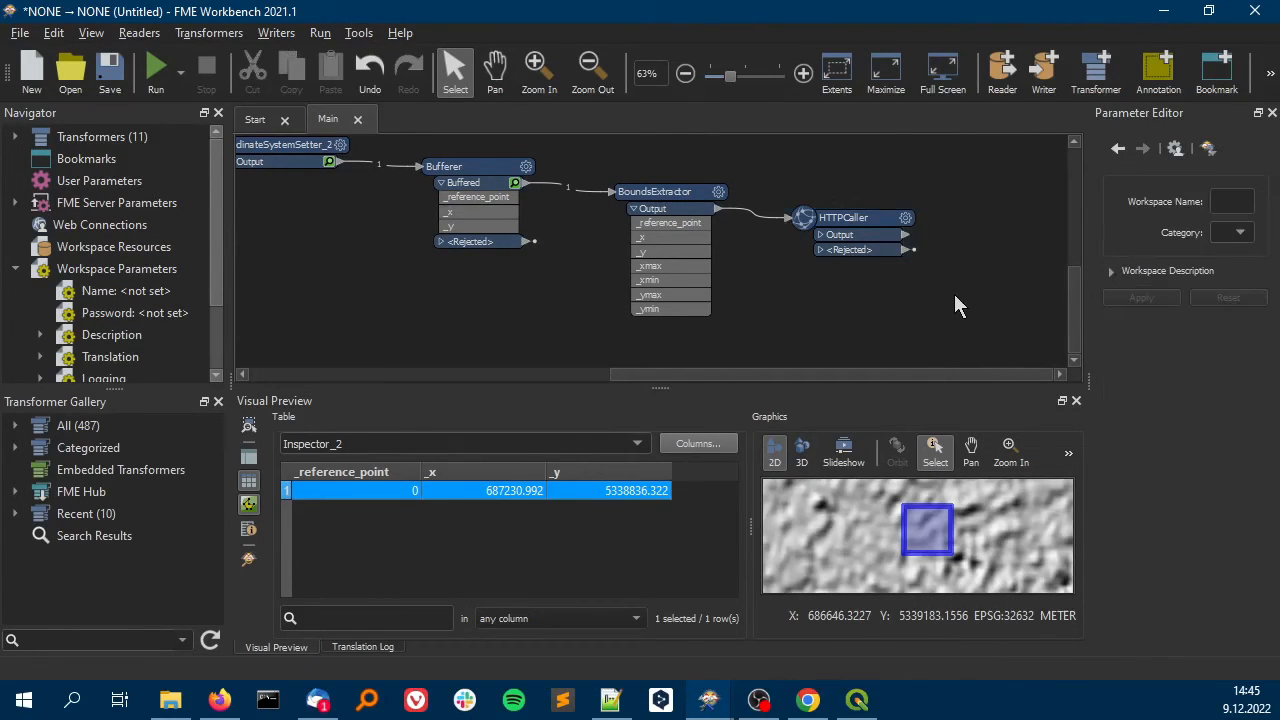
text(ins)
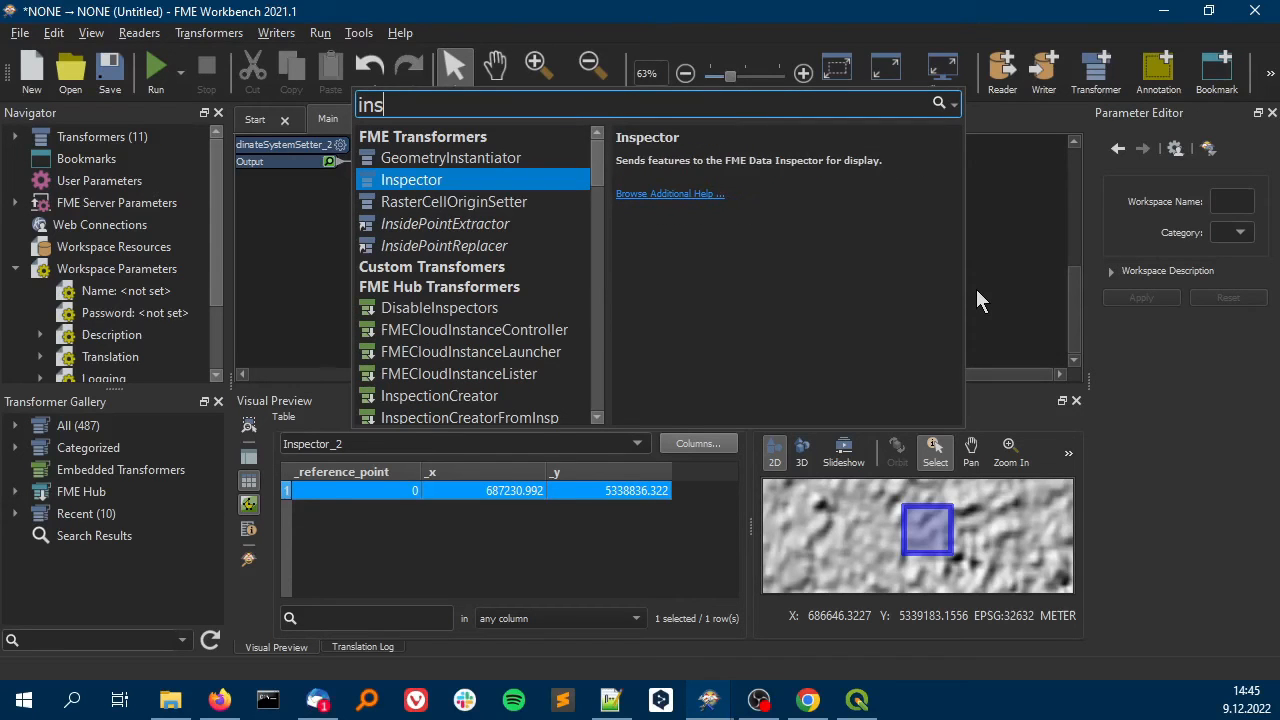
click(411, 180)
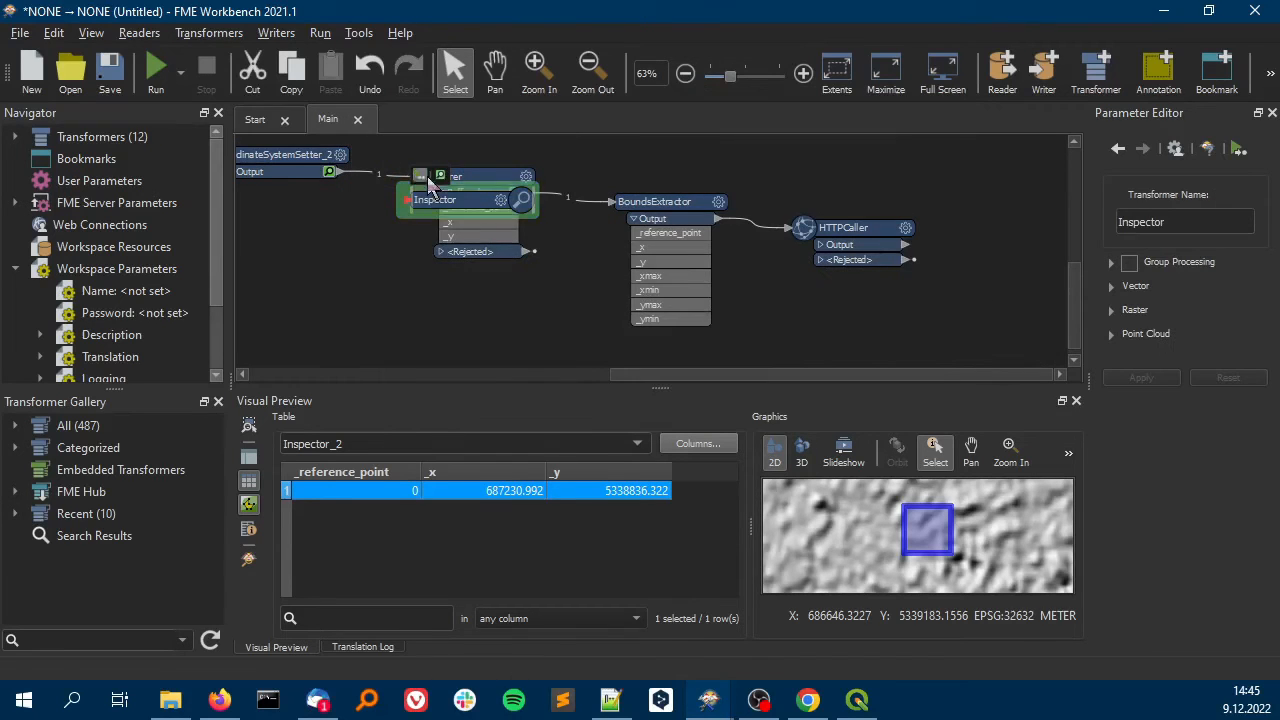
drag(440, 205, 988, 268)
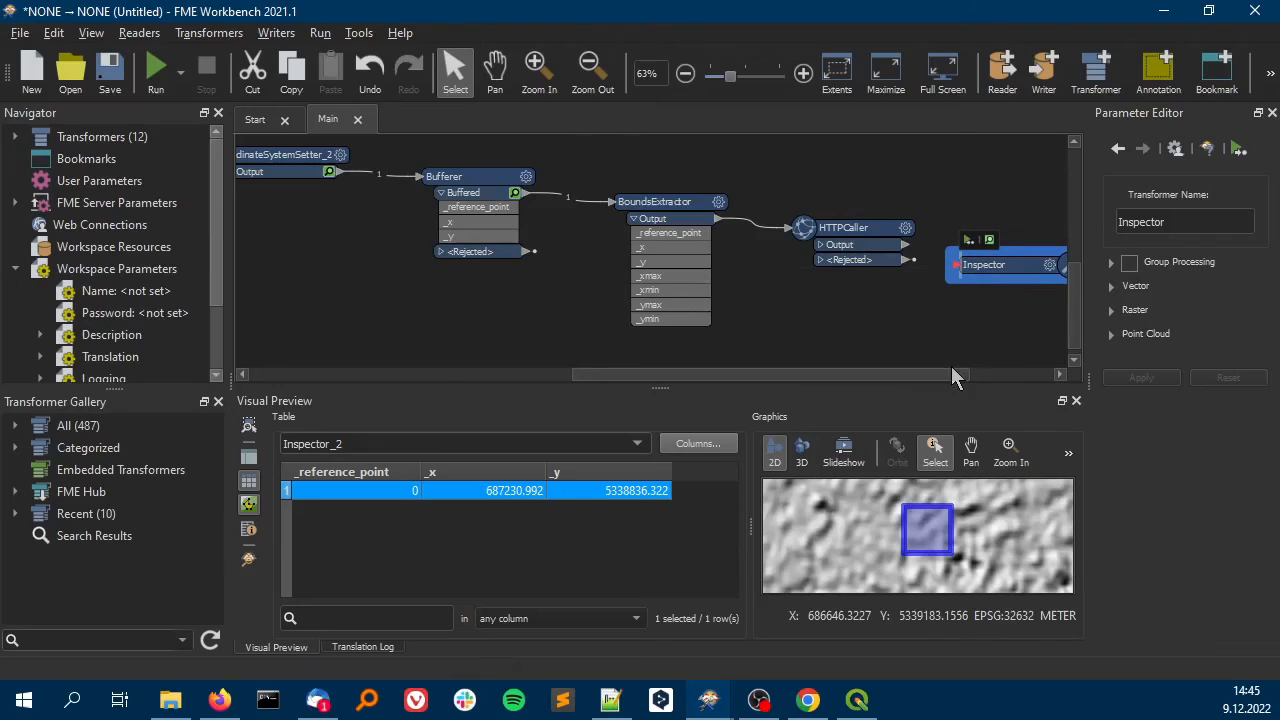
drag(953, 371, 986, 372)
drag(878, 262, 899, 267)
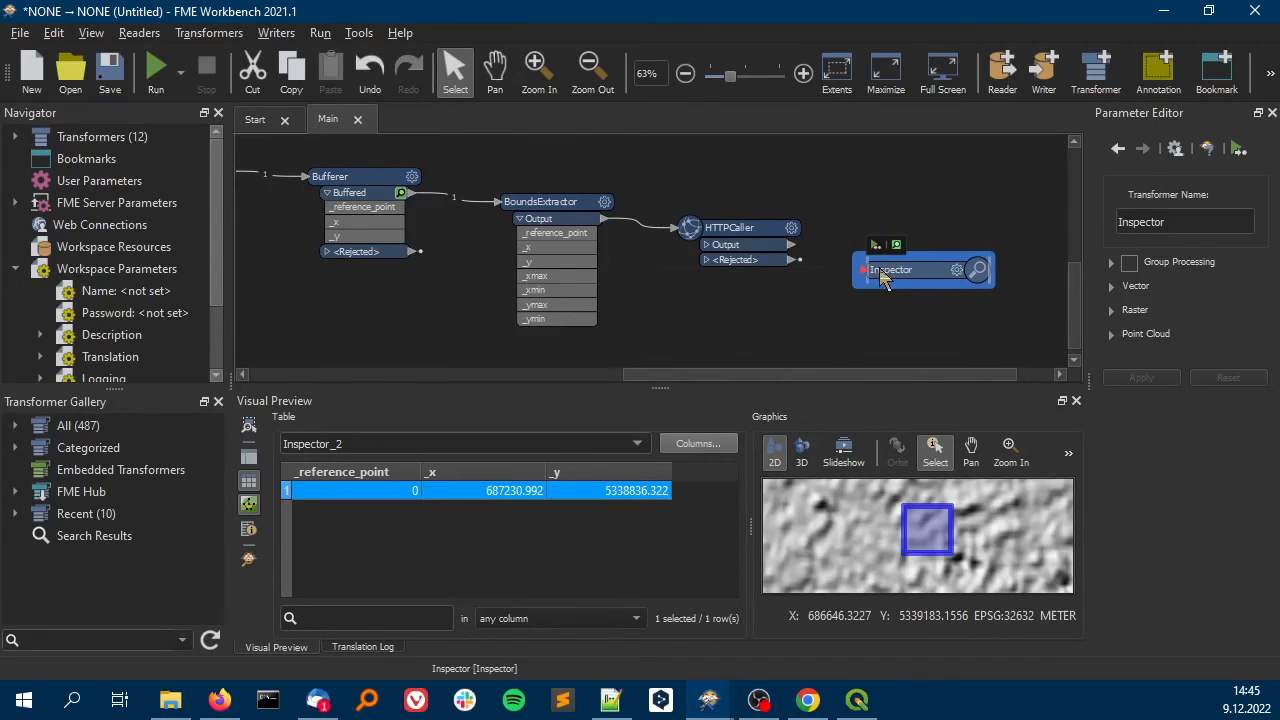
drag(792, 244, 900, 270)
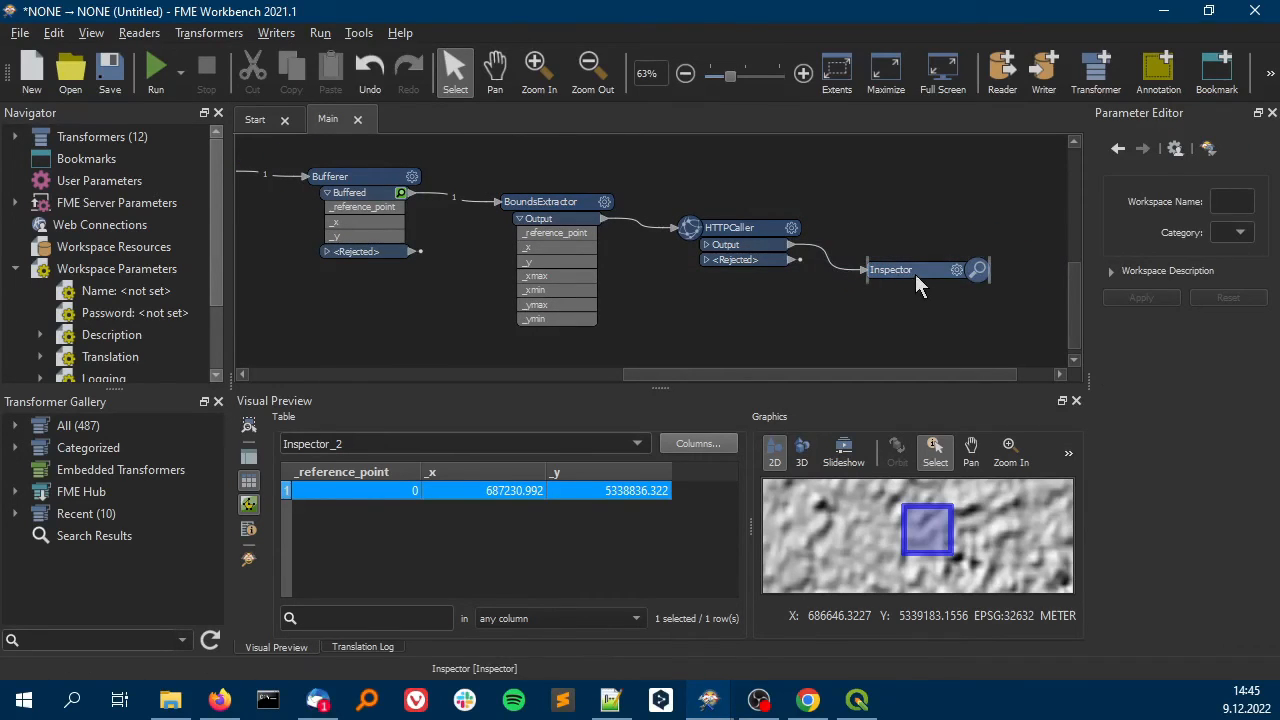
Run the workspace up to the Inspector and display the feature information of the record in the preview table
click(874, 244)
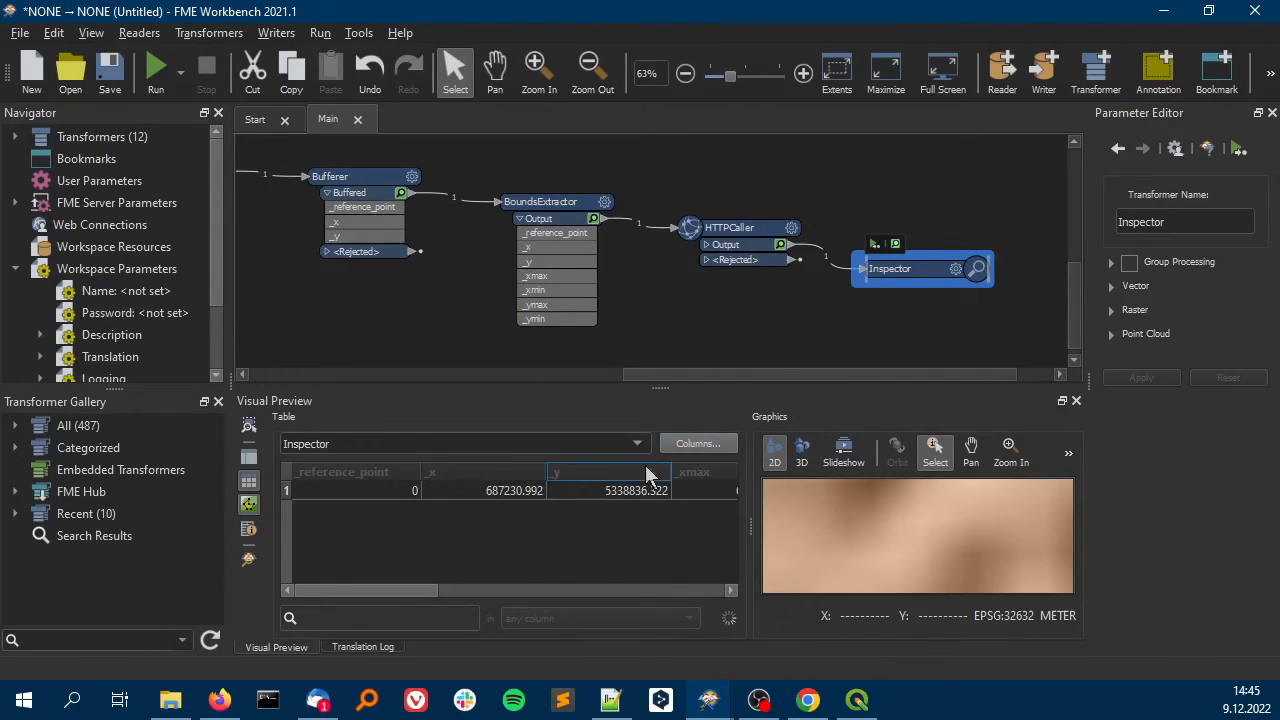
click(455, 495)
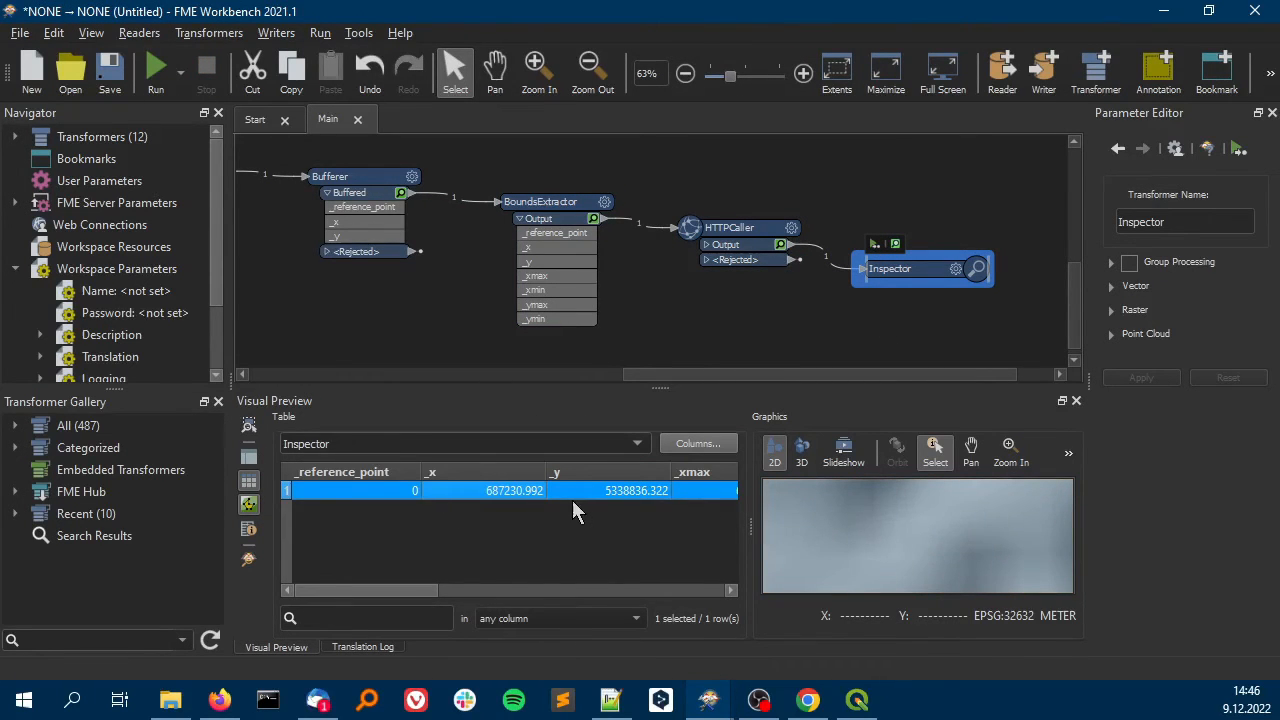
click(249, 528)
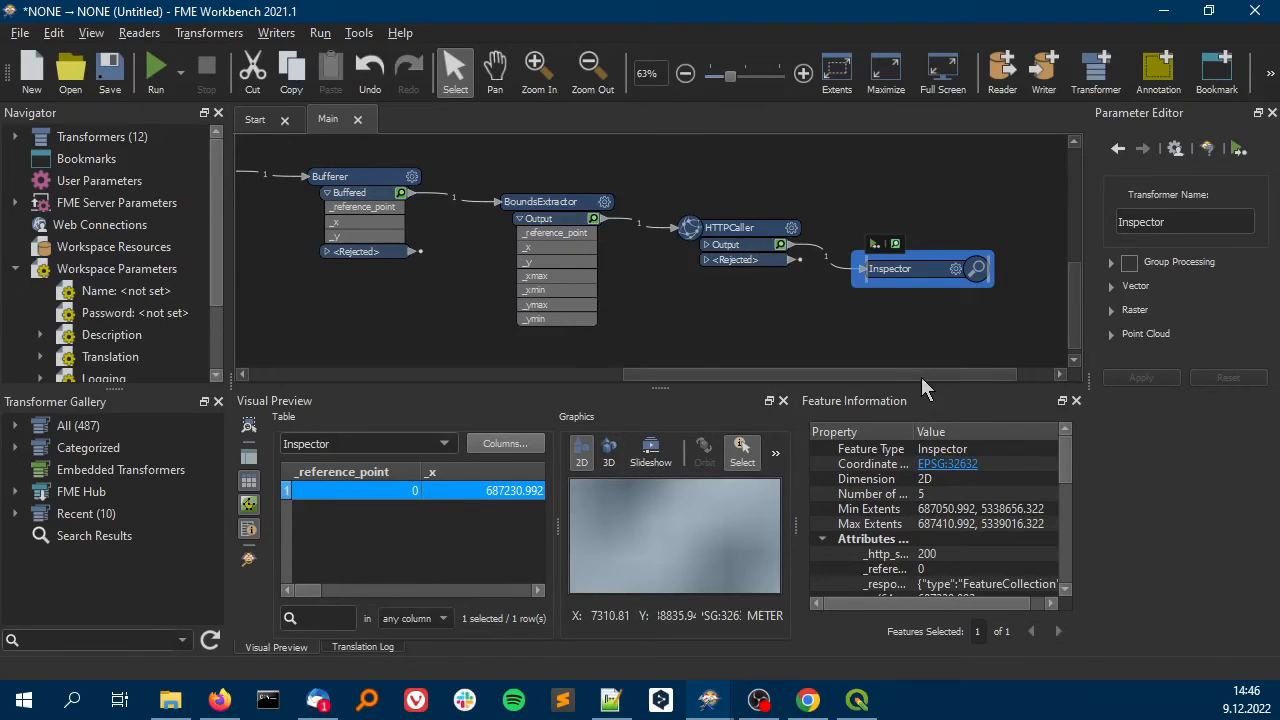
Enlarge the feature information area, widen its Property column, and read the full value of the _response_body attribute
drag(790, 385, 790, 332)
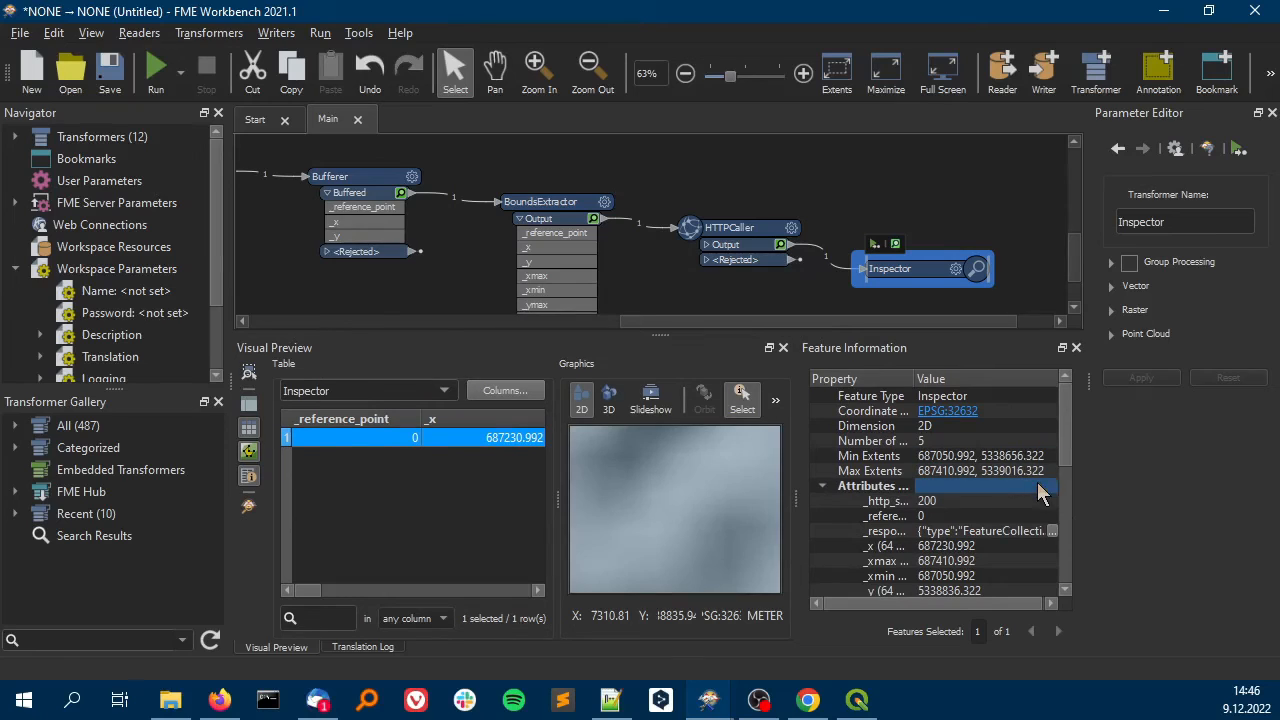
drag(1064, 446, 1065, 462)
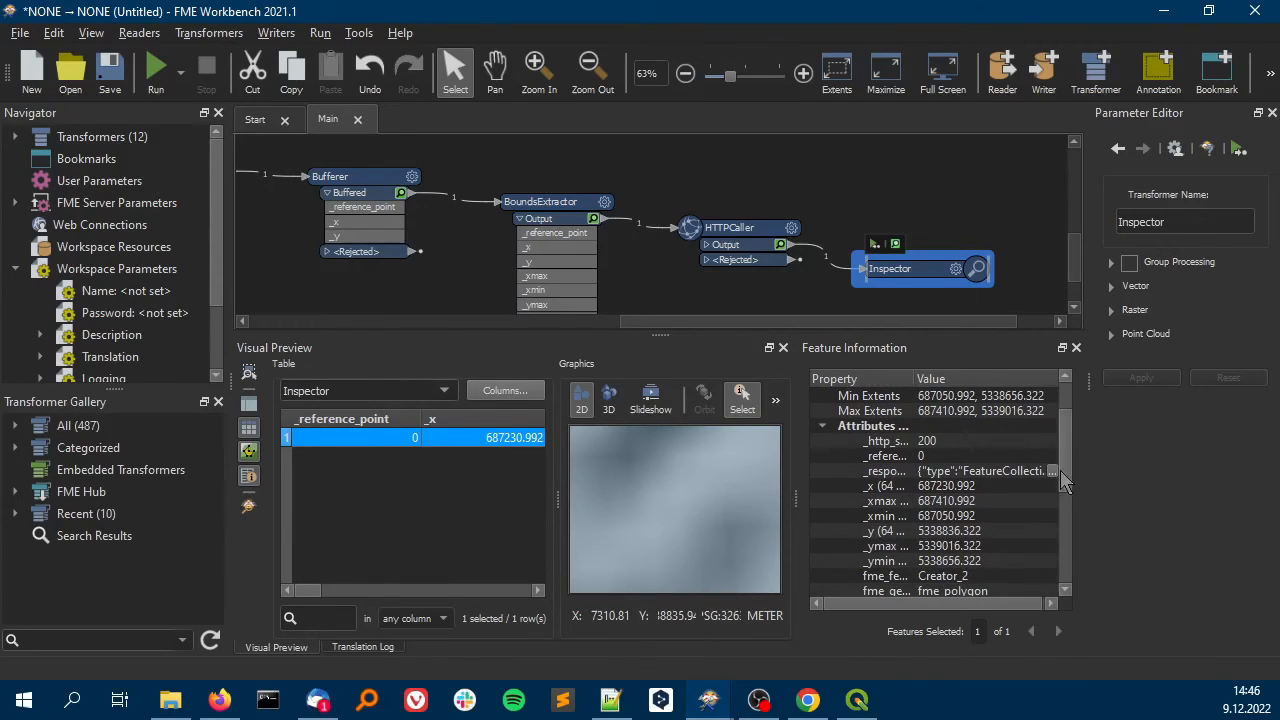
drag(915, 379, 934, 379)
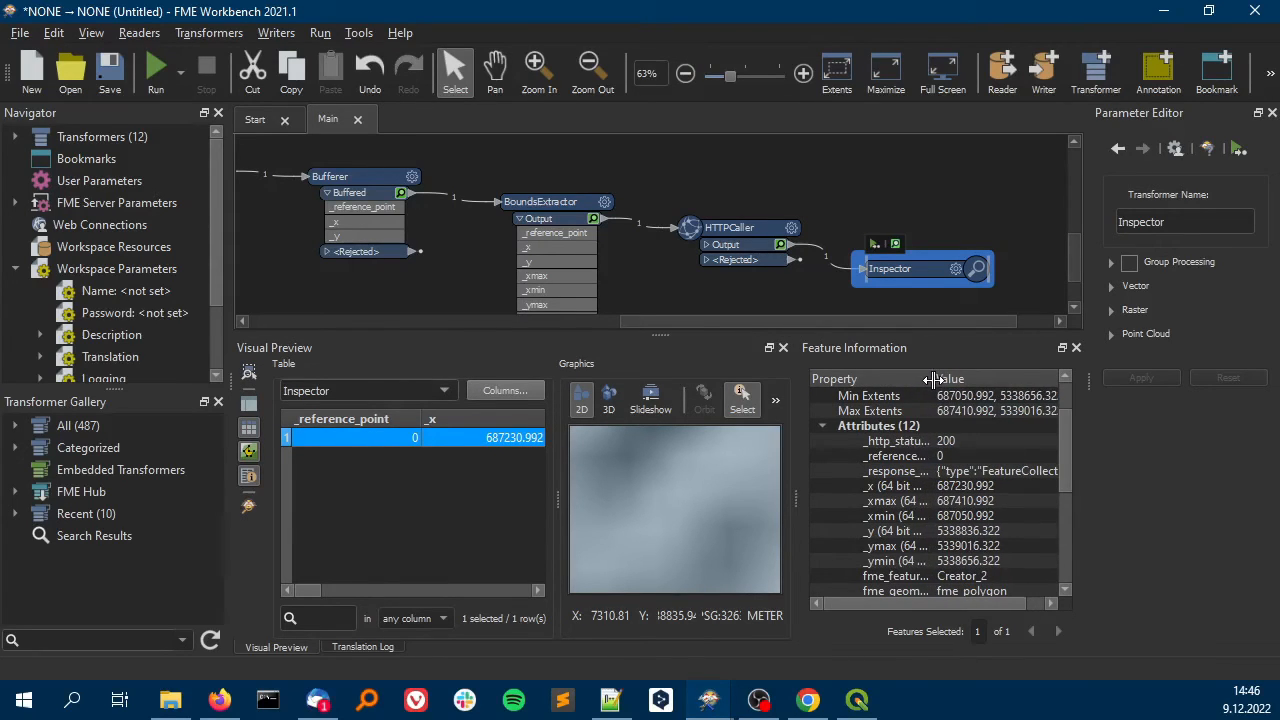
click(975, 487)
click(997, 472)
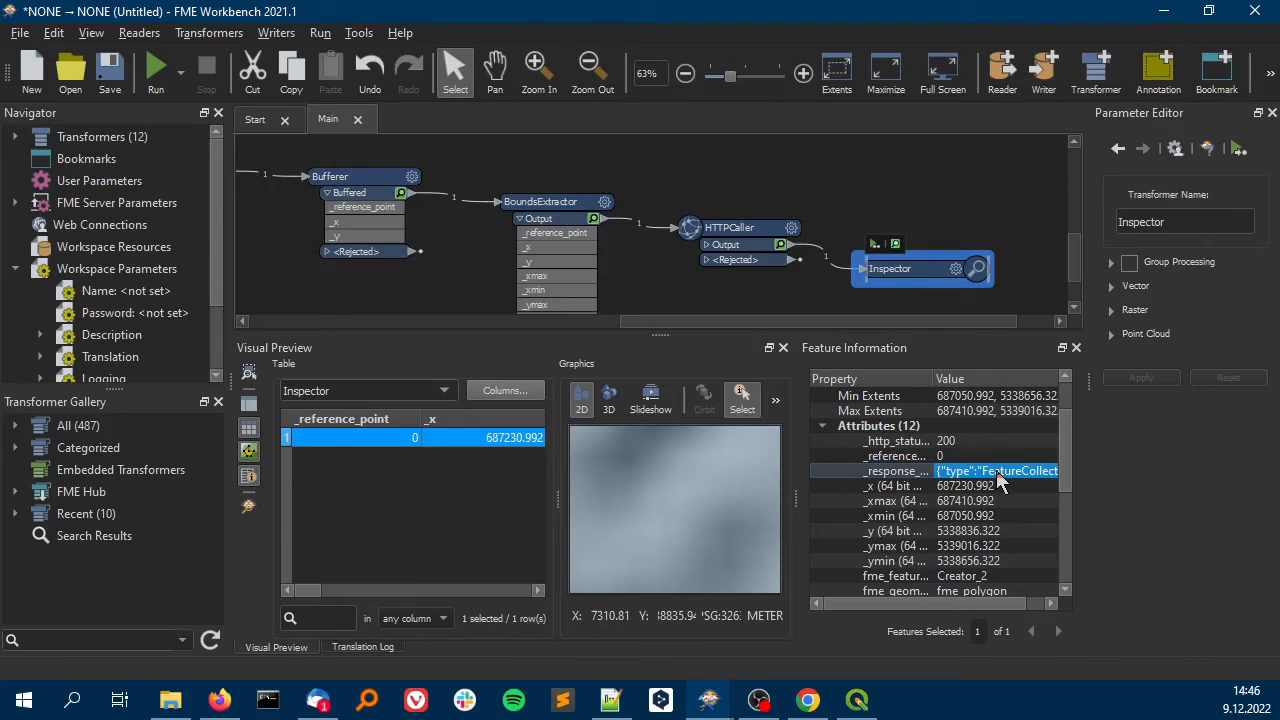
double_click(996, 472)
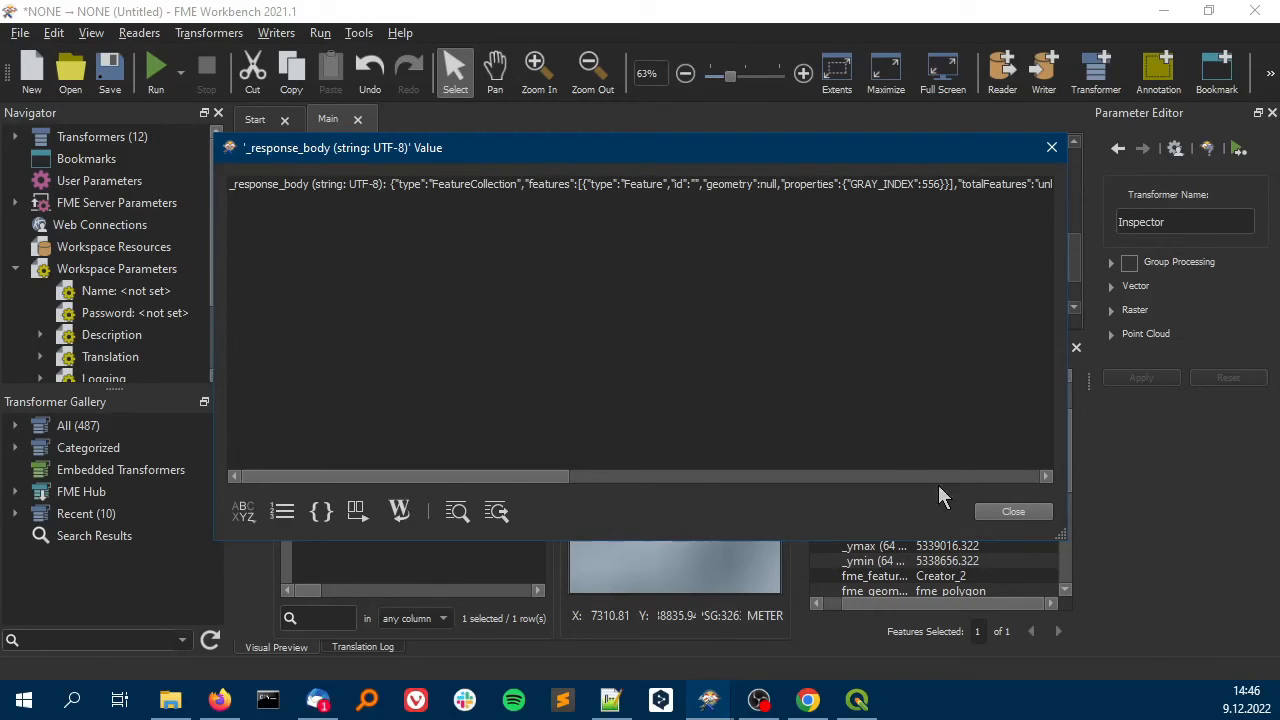
drag(912, 177, 946, 192)
click(1022, 510)
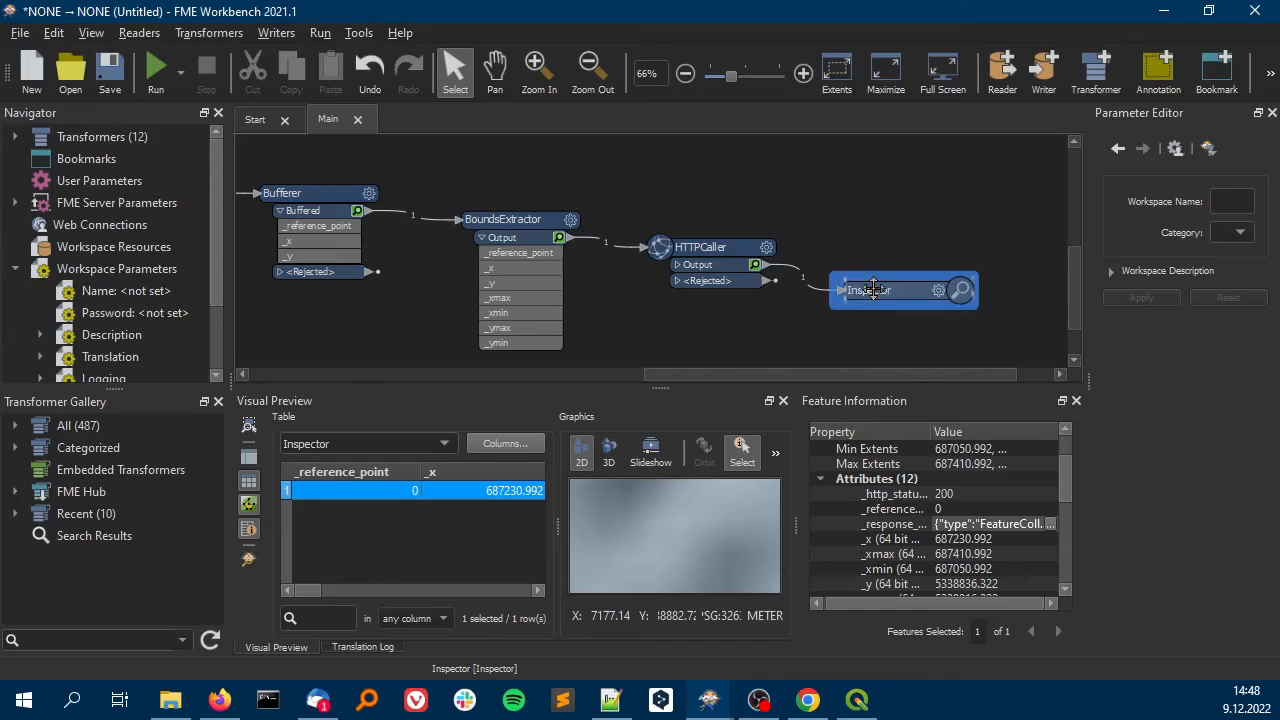
Open the Inspector feature's _response_body value and copy the complete JSON response, from the opening to the closing brace
click(871, 296)
click(967, 525)
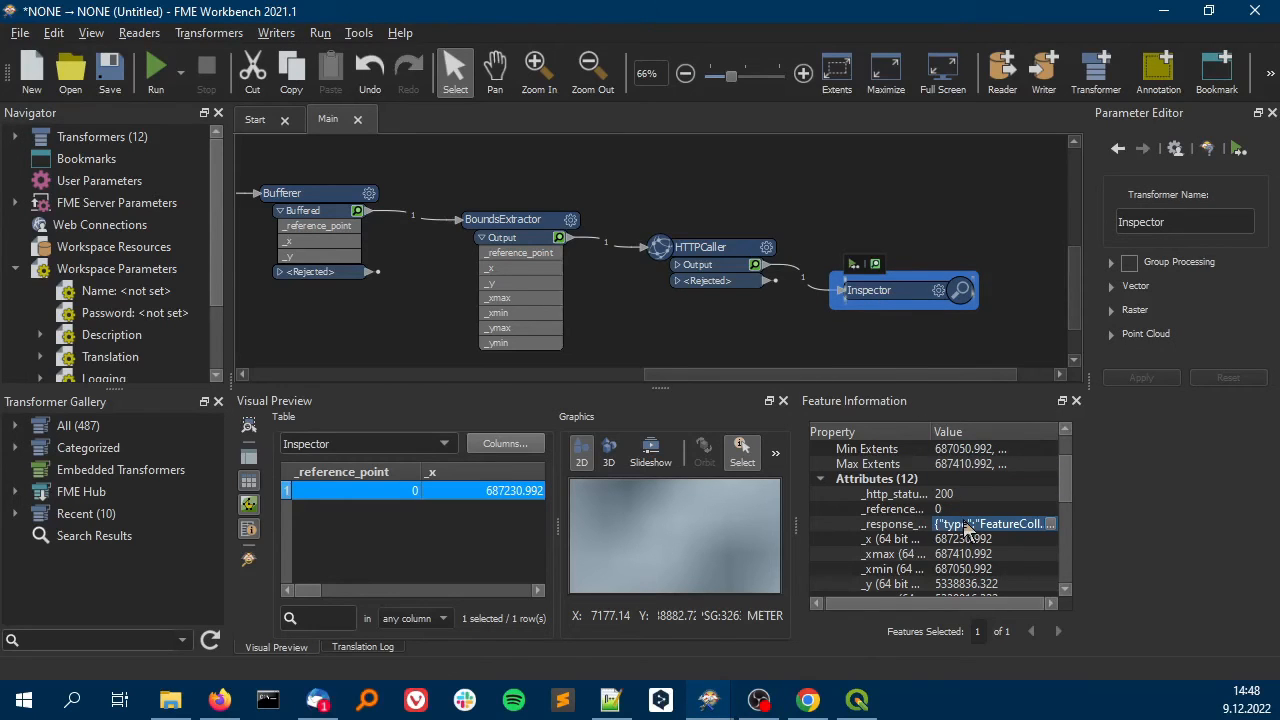
double_click(966, 528)
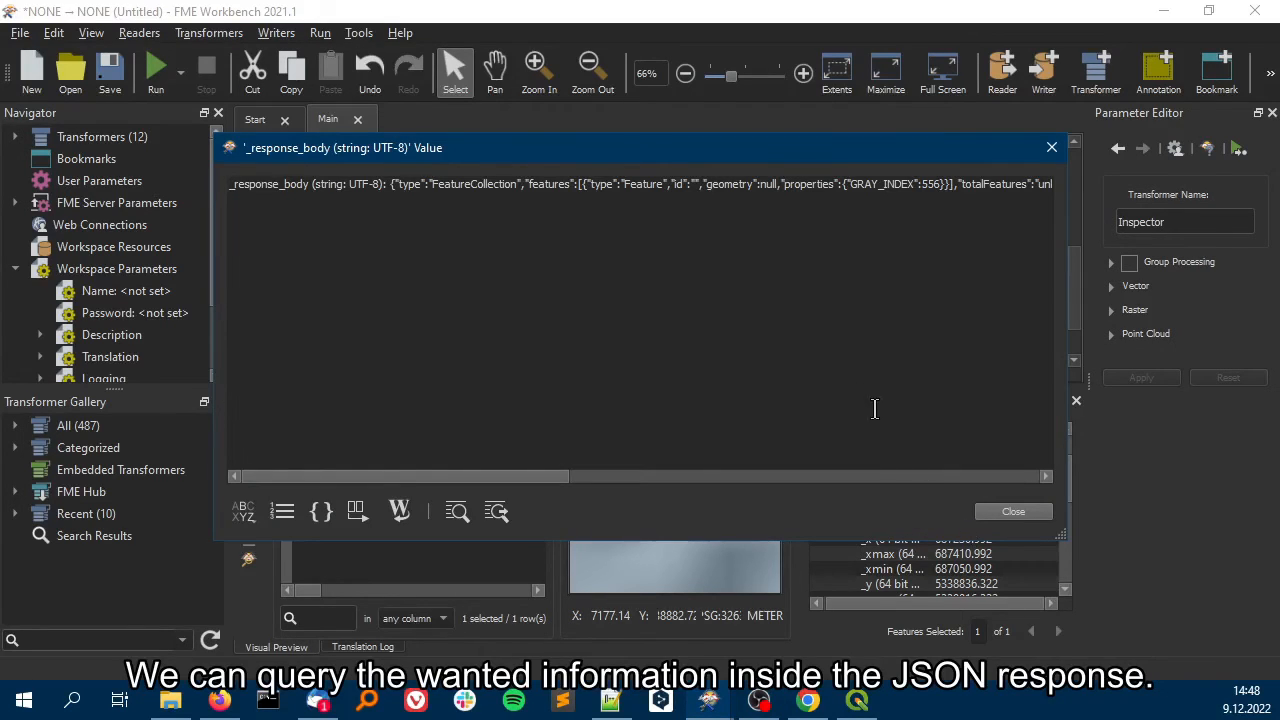
drag(388, 184, 1095, 183)
key(ctrl+c)
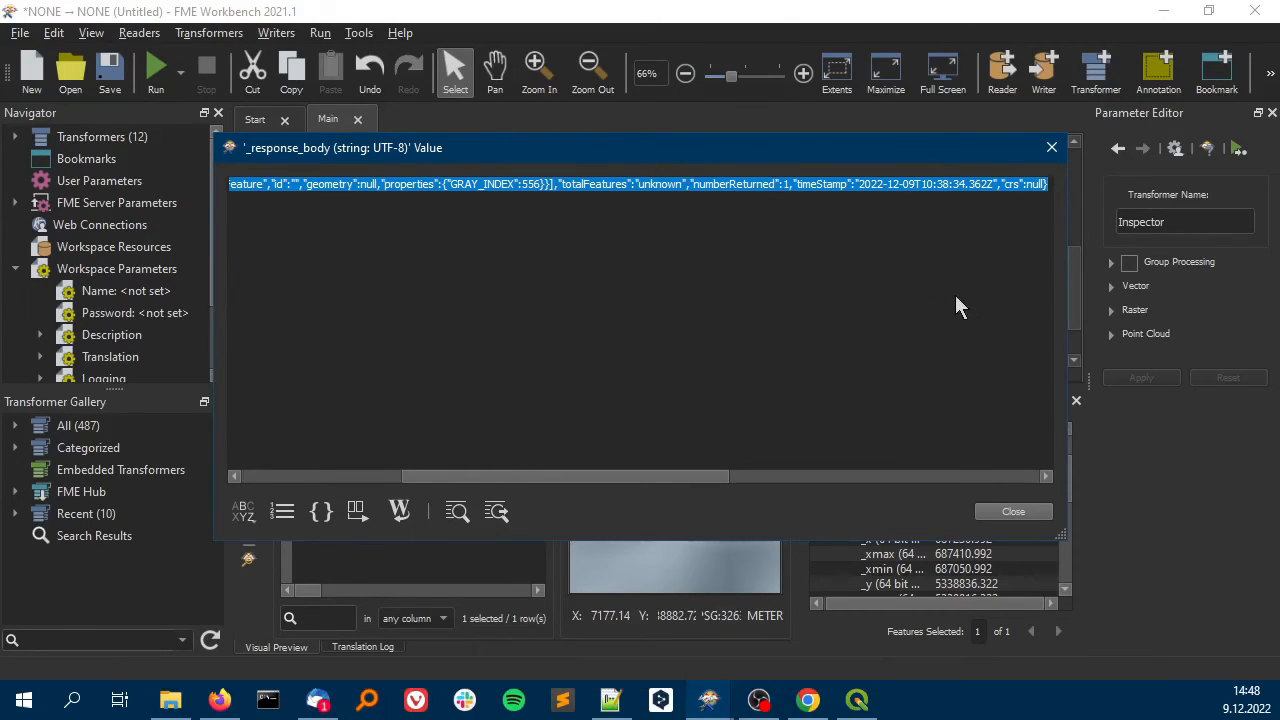
right_click(924, 187)
click(942, 192)
click(1011, 520)
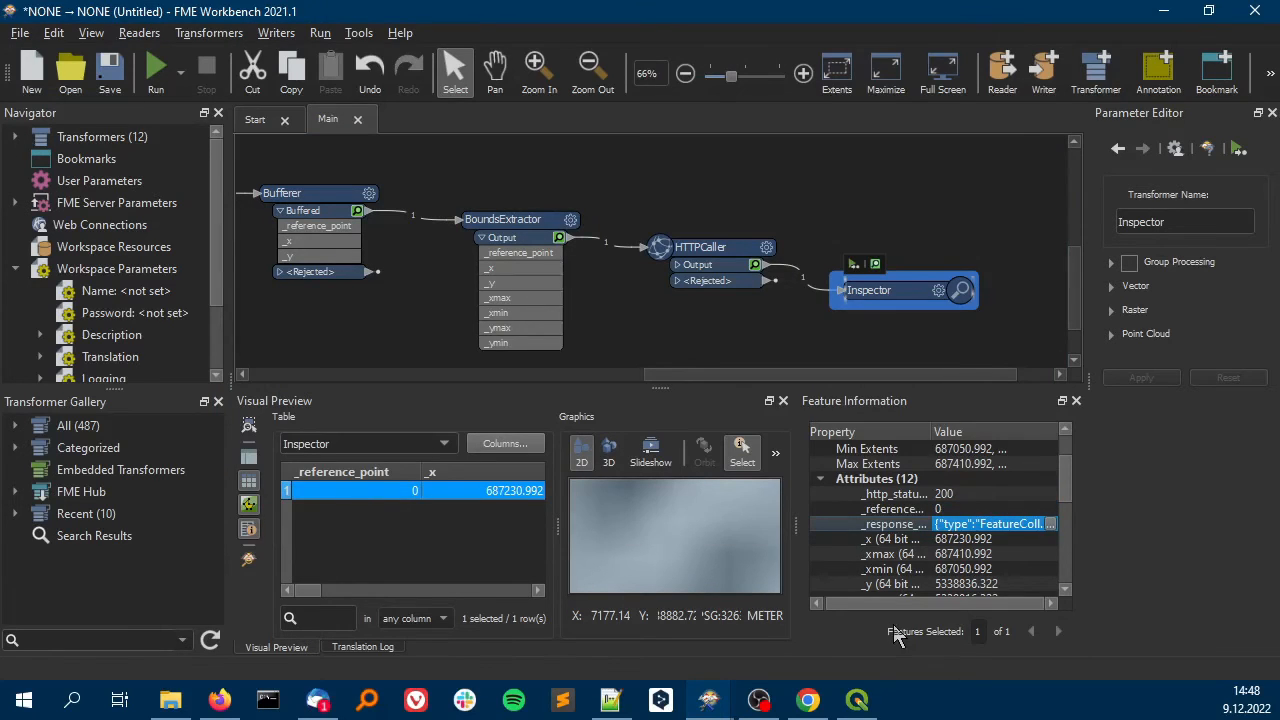
Switch to Notepad++ and paste the copied JSON response into a new document
click(617, 698)
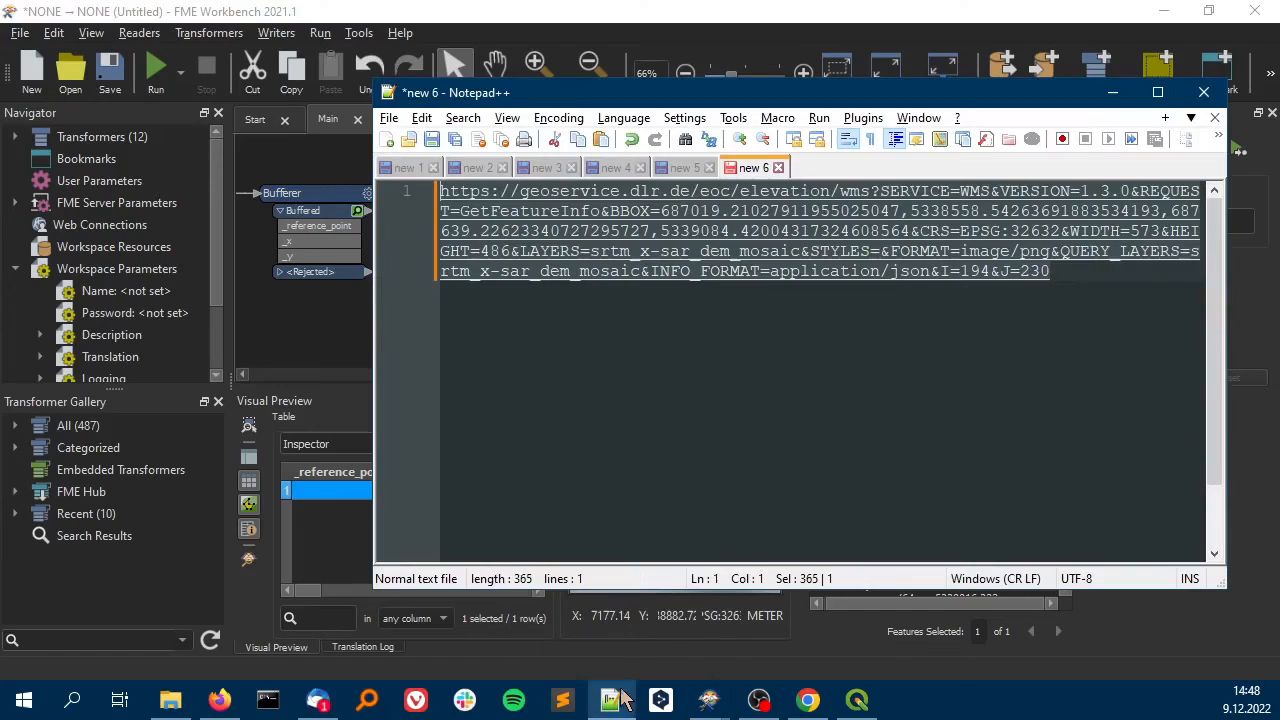
click(386, 139)
right_click(517, 208)
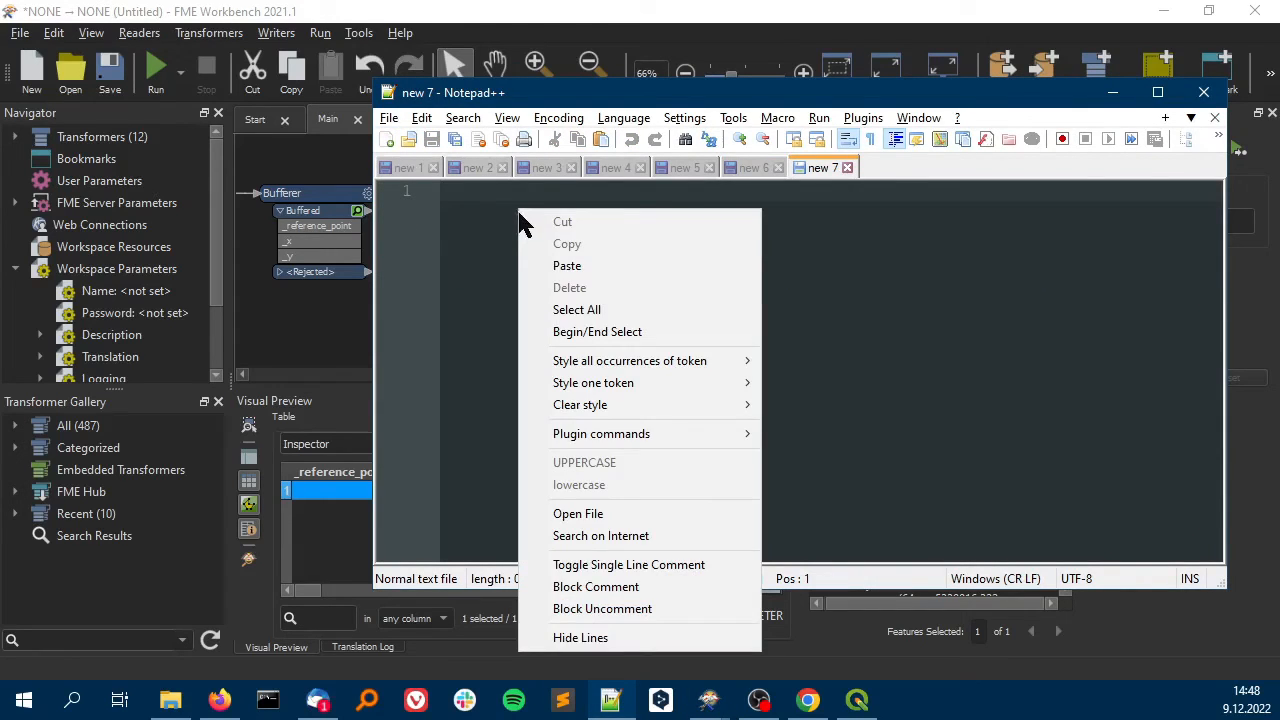
click(551, 271)
Reindent the entire pasted JSON response with the JSON Viewer plugin's Format JSON command
drag(1038, 232, 442, 193)
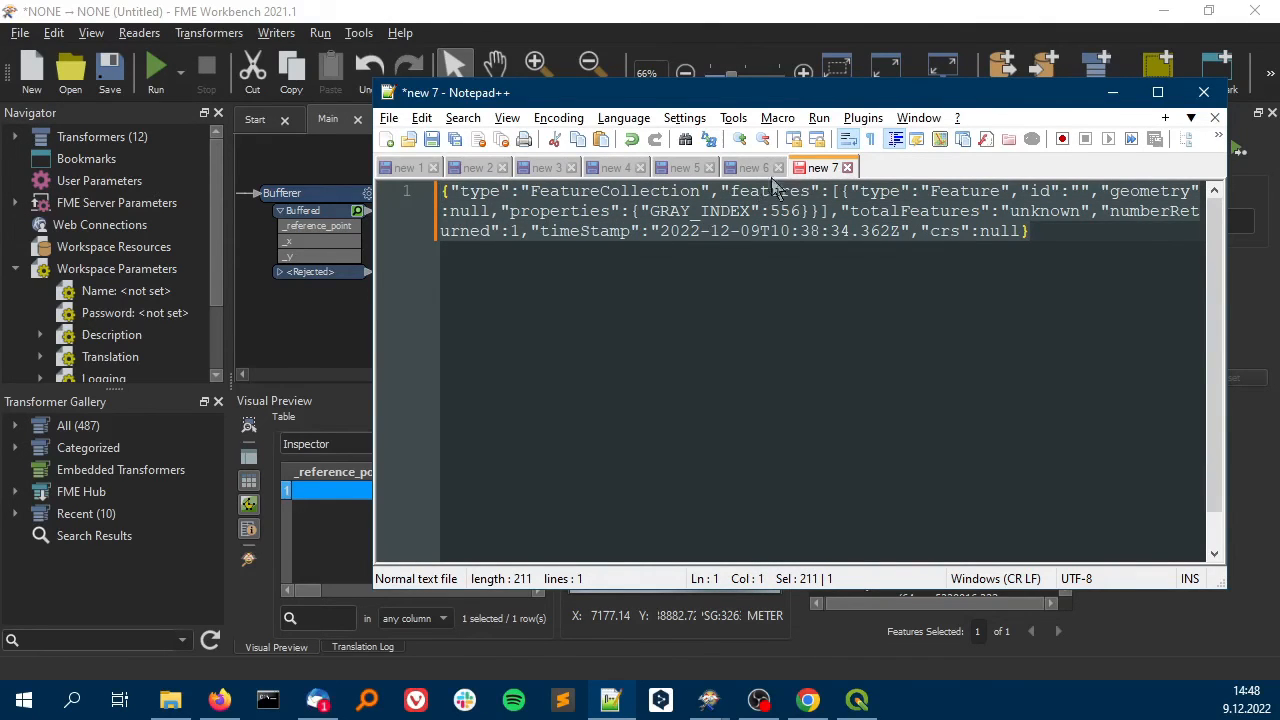
click(866, 118)
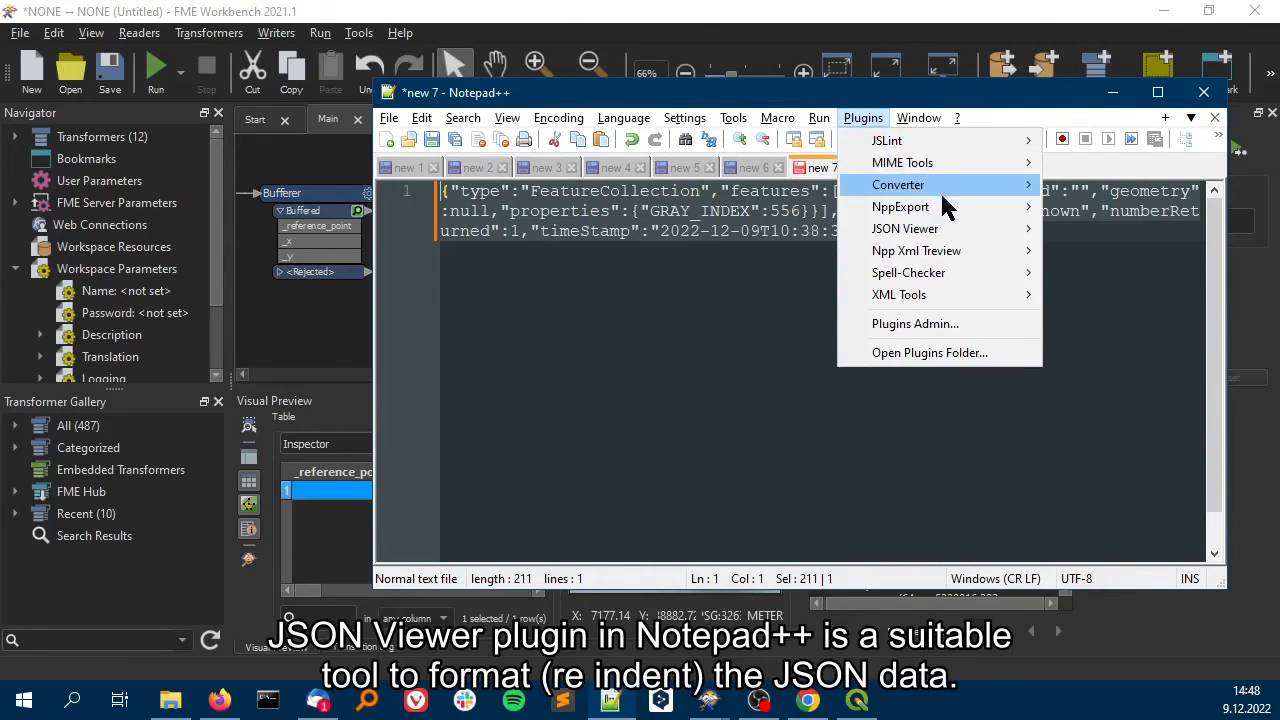
mouse_move(957, 234)
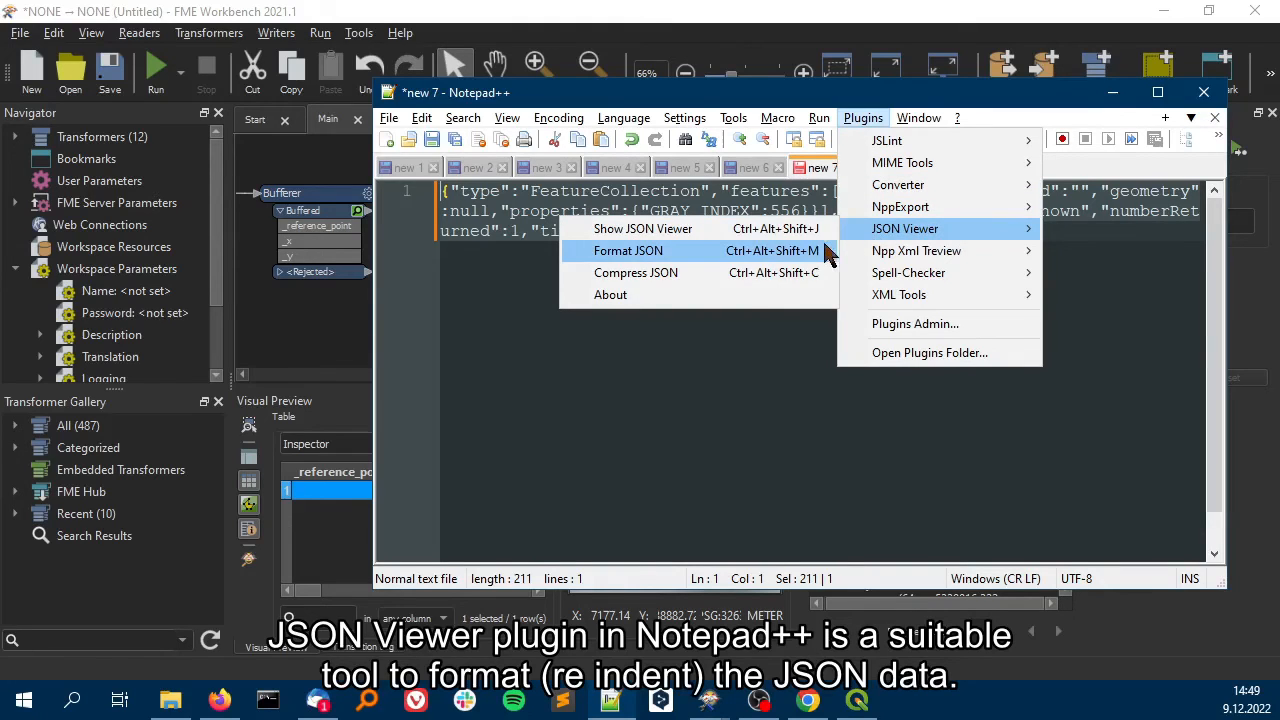
click(640, 251)
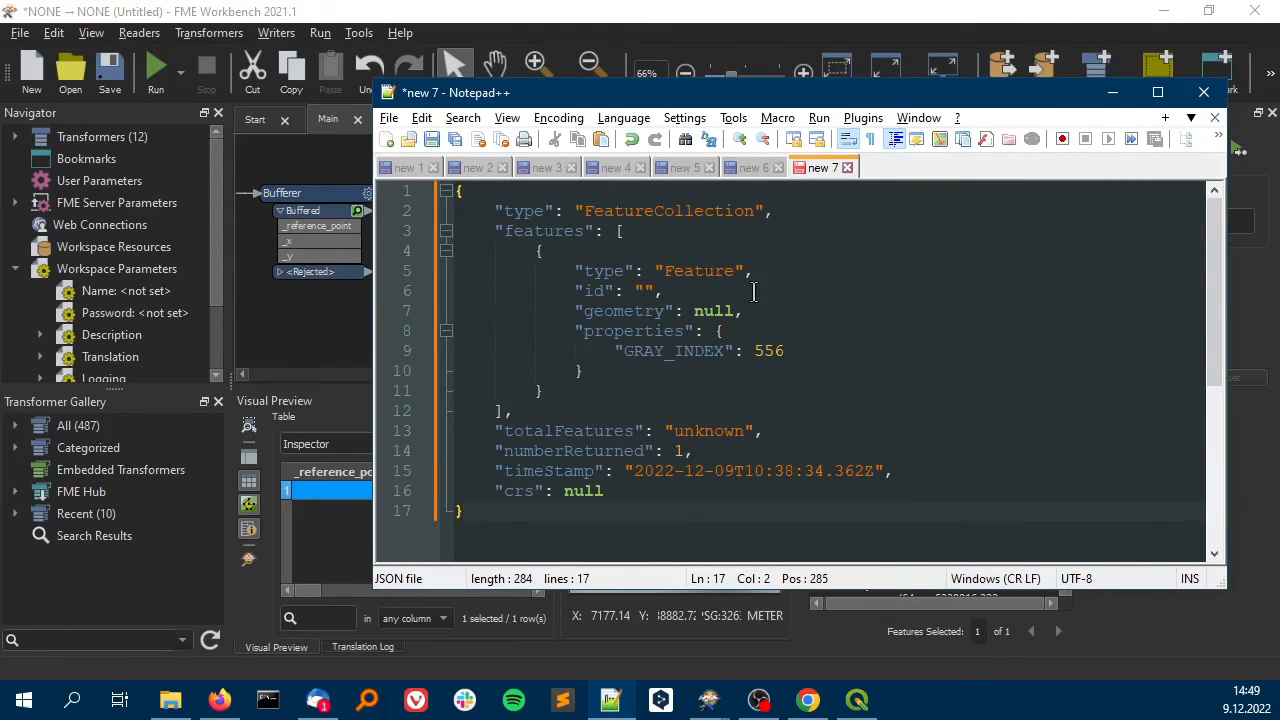
Examine how the root, features and properties objects are nested around GRAY_INDEX, and return to FME Workbench
click(514, 196)
click(541, 250)
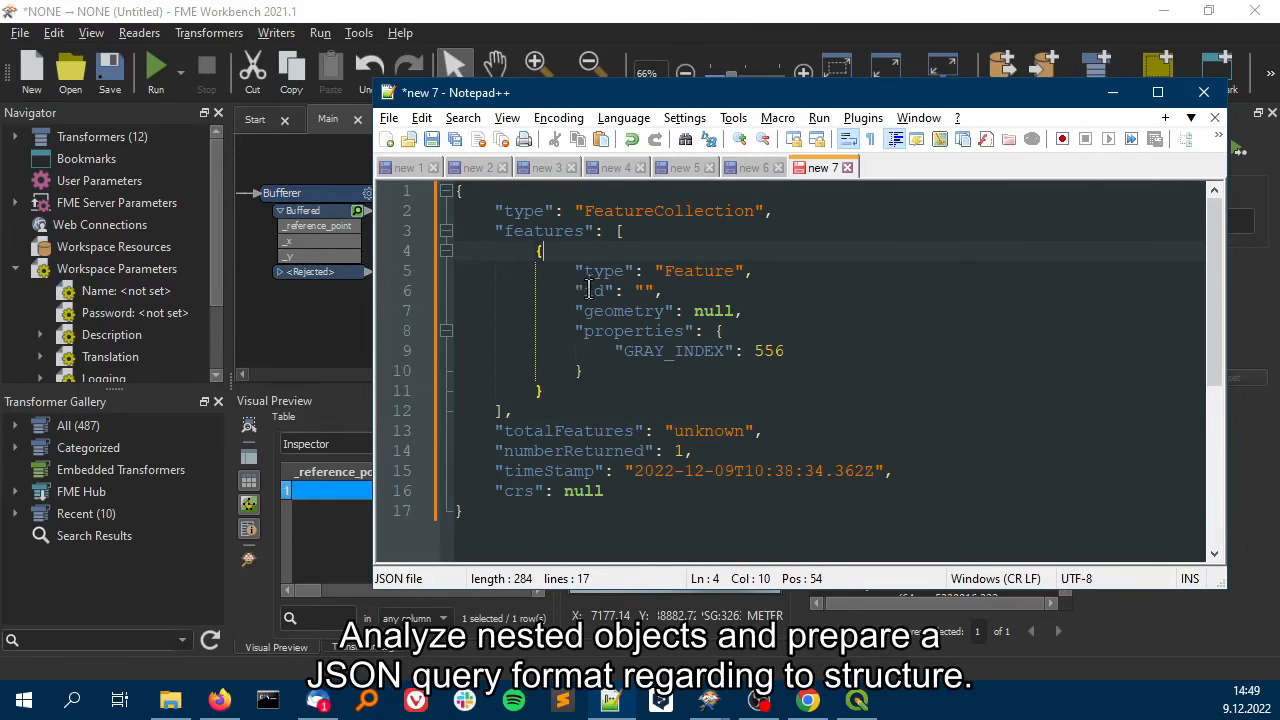
click(718, 331)
right_click(720, 333)
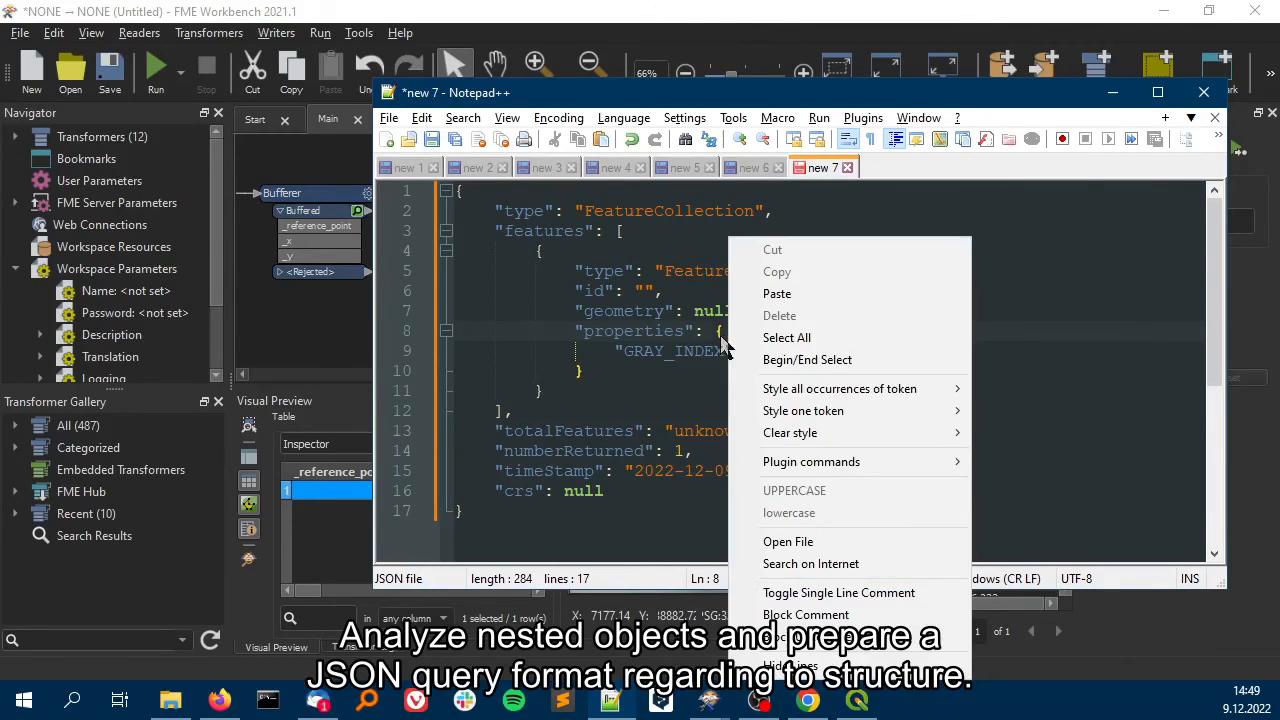
click(716, 338)
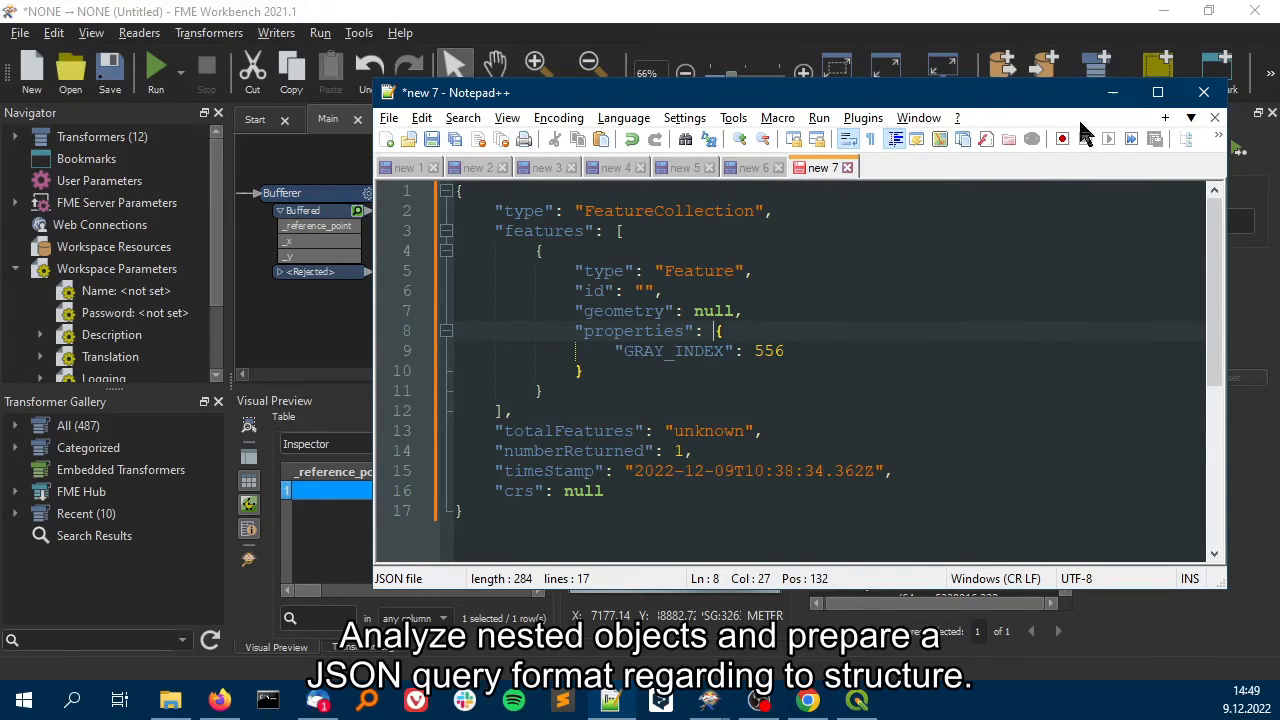
click(1110, 97)
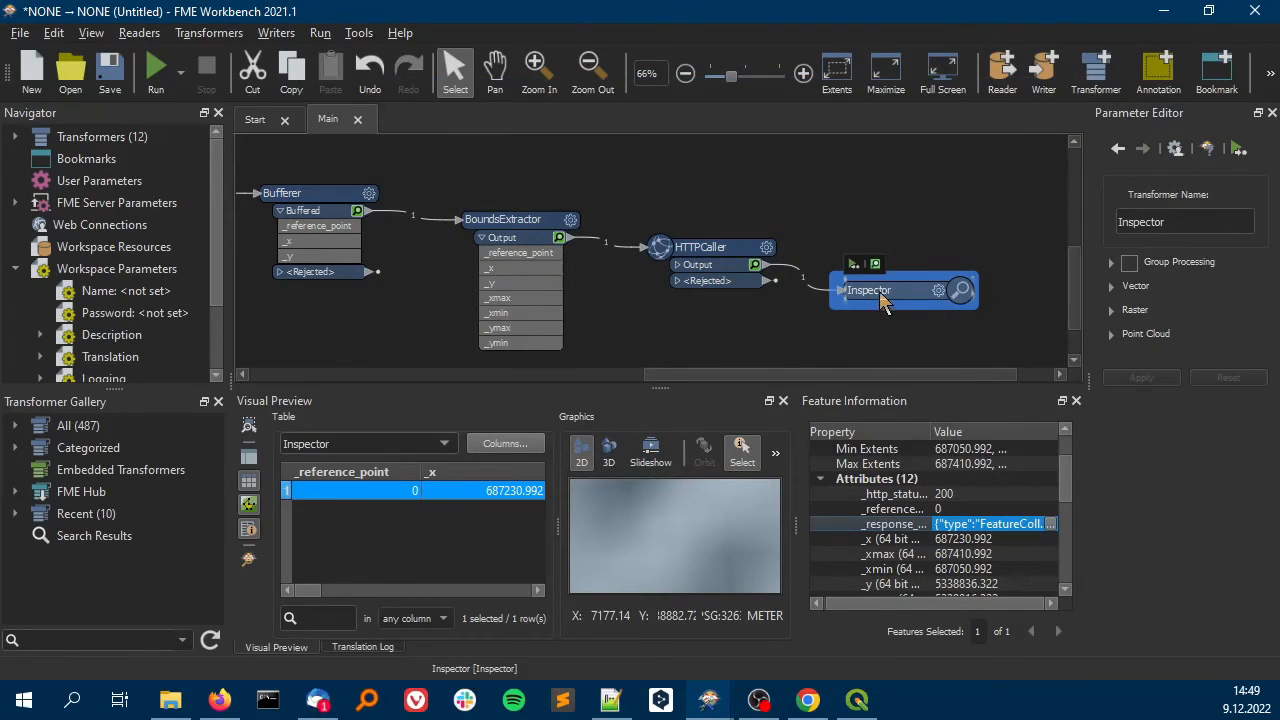
Replace the Inspector with a JSONExtractor and connect it to the HTTPCaller's Output port
key(Delete)
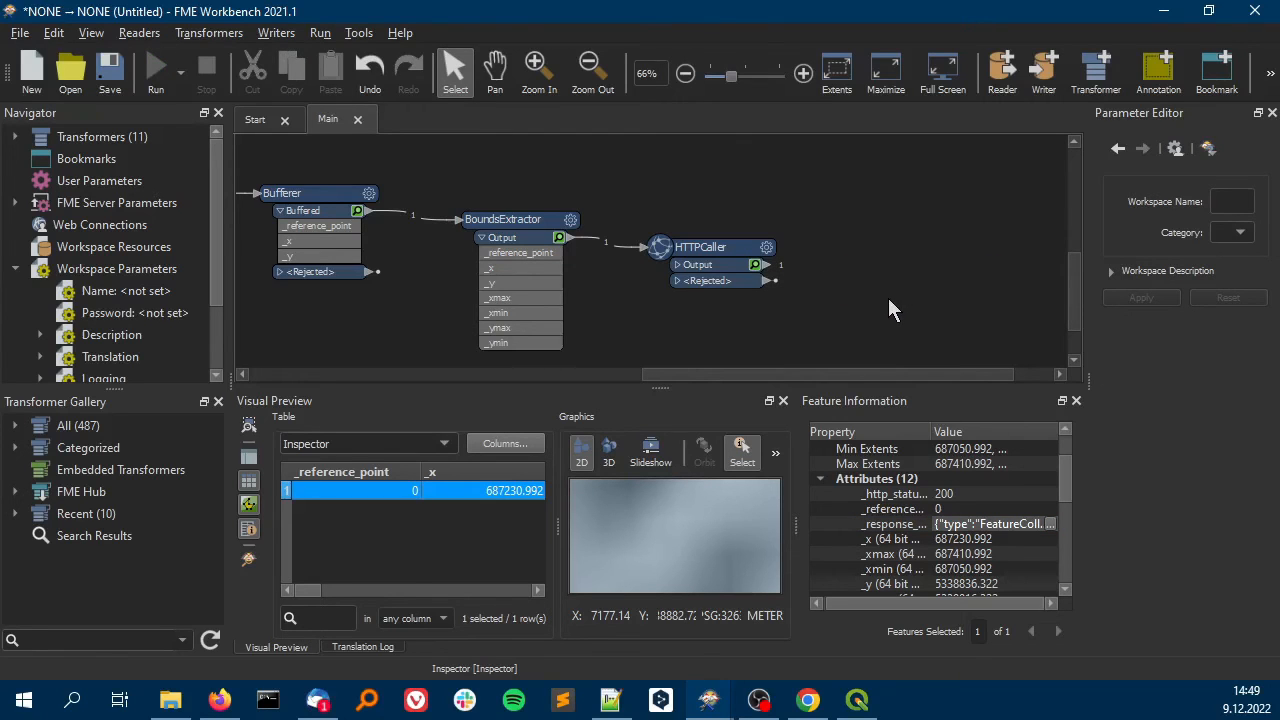
text(json)
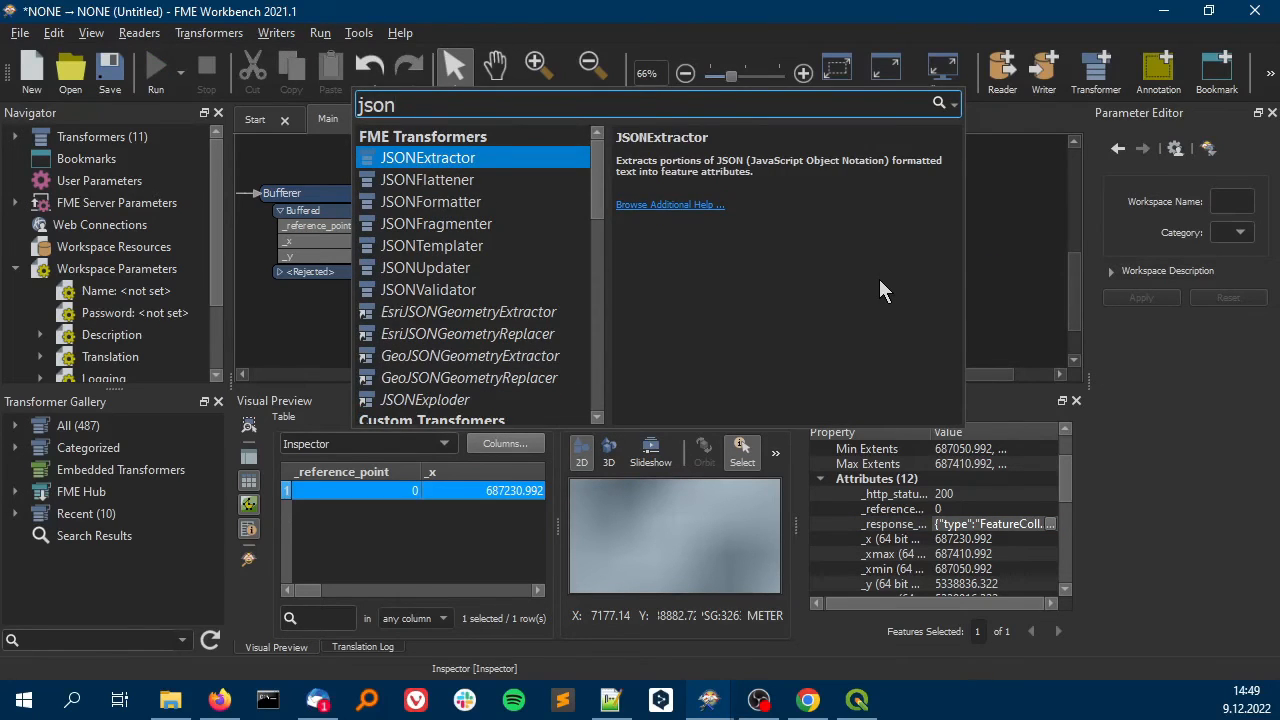
key(Return)
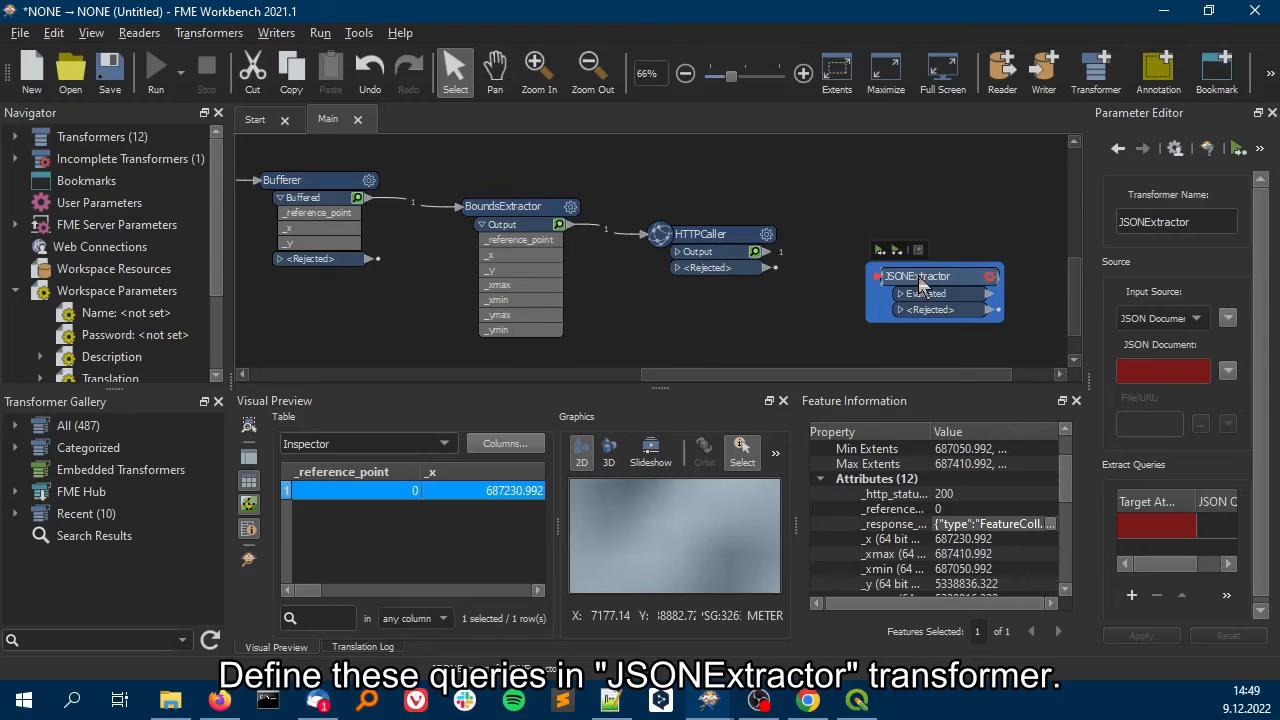
drag(880, 285, 856, 285)
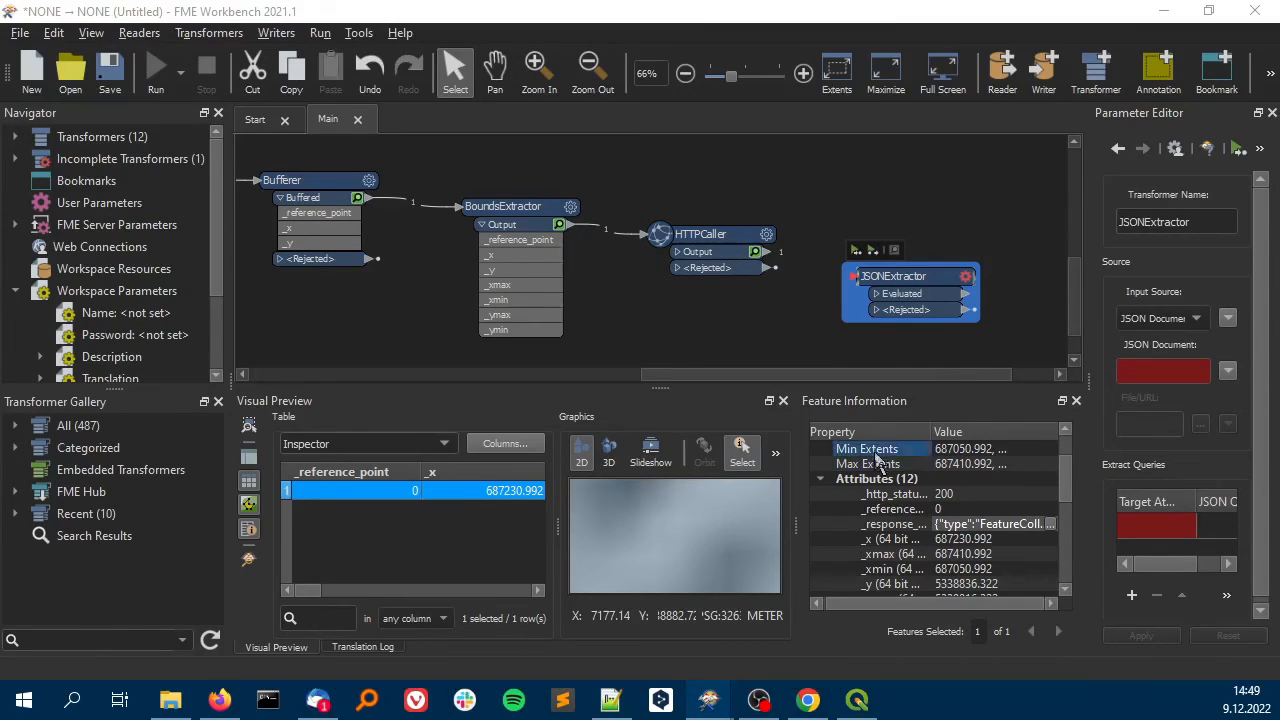
click(831, 271)
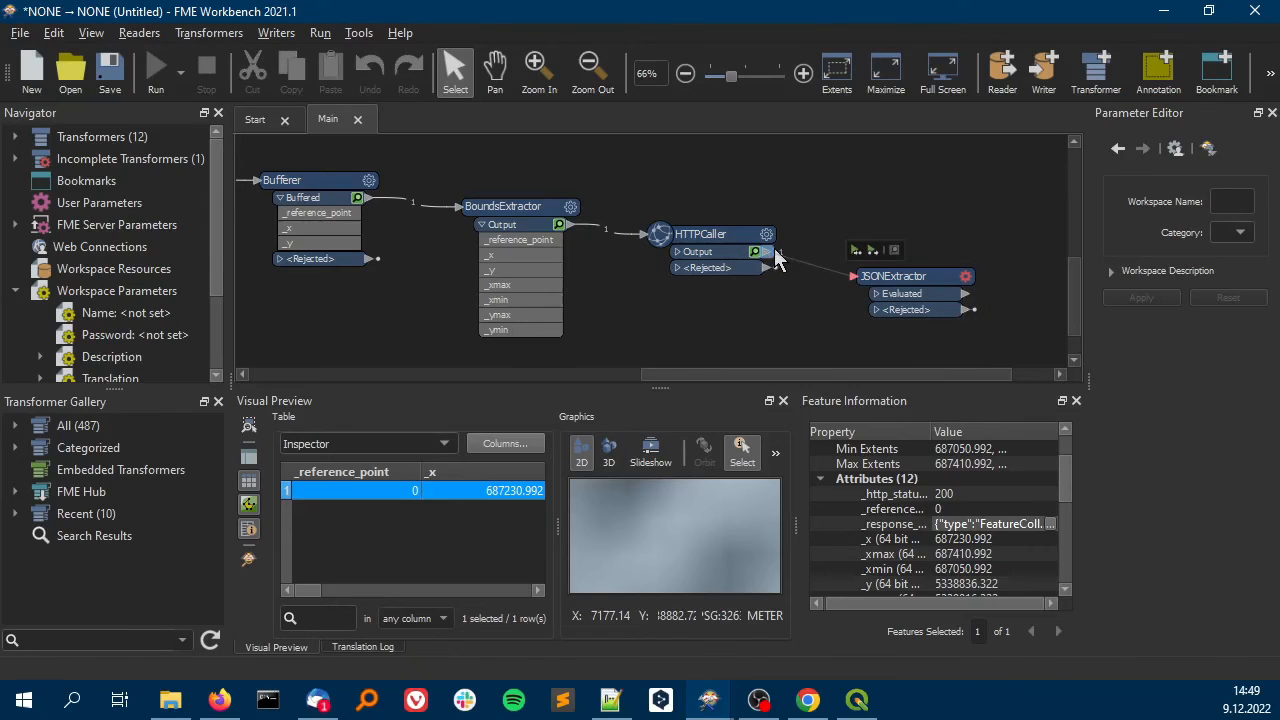
drag(765, 251, 856, 275)
In the JSONExtractor parameters, keep JSON Document as the input source and use the _response_body attribute value as the document
double_click(955, 285)
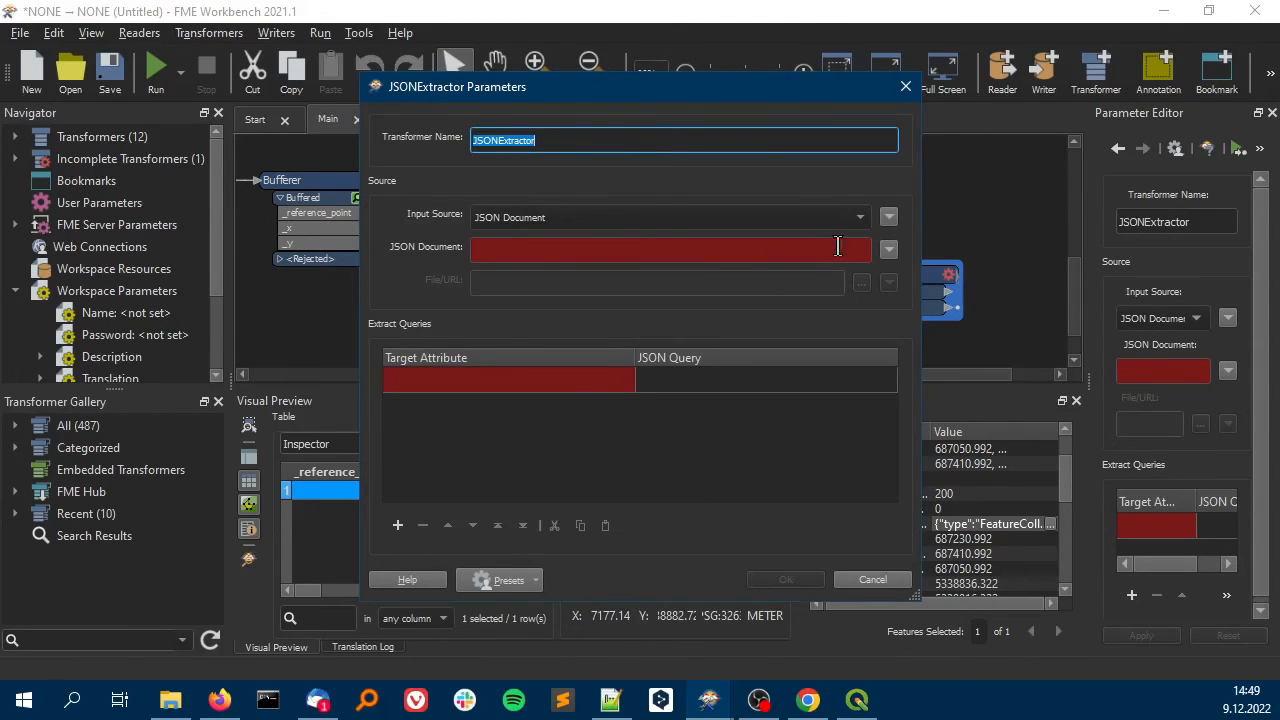
click(851, 218)
click(852, 220)
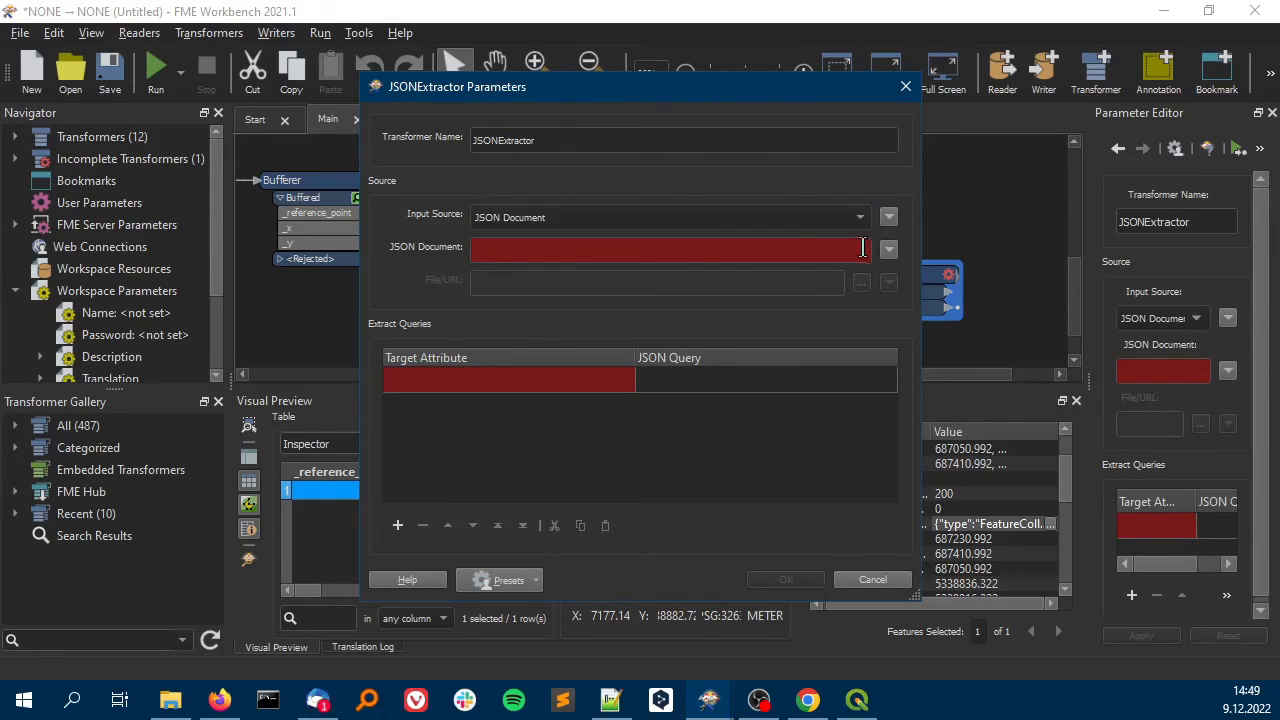
click(880, 252)
mouse_move(1005, 276)
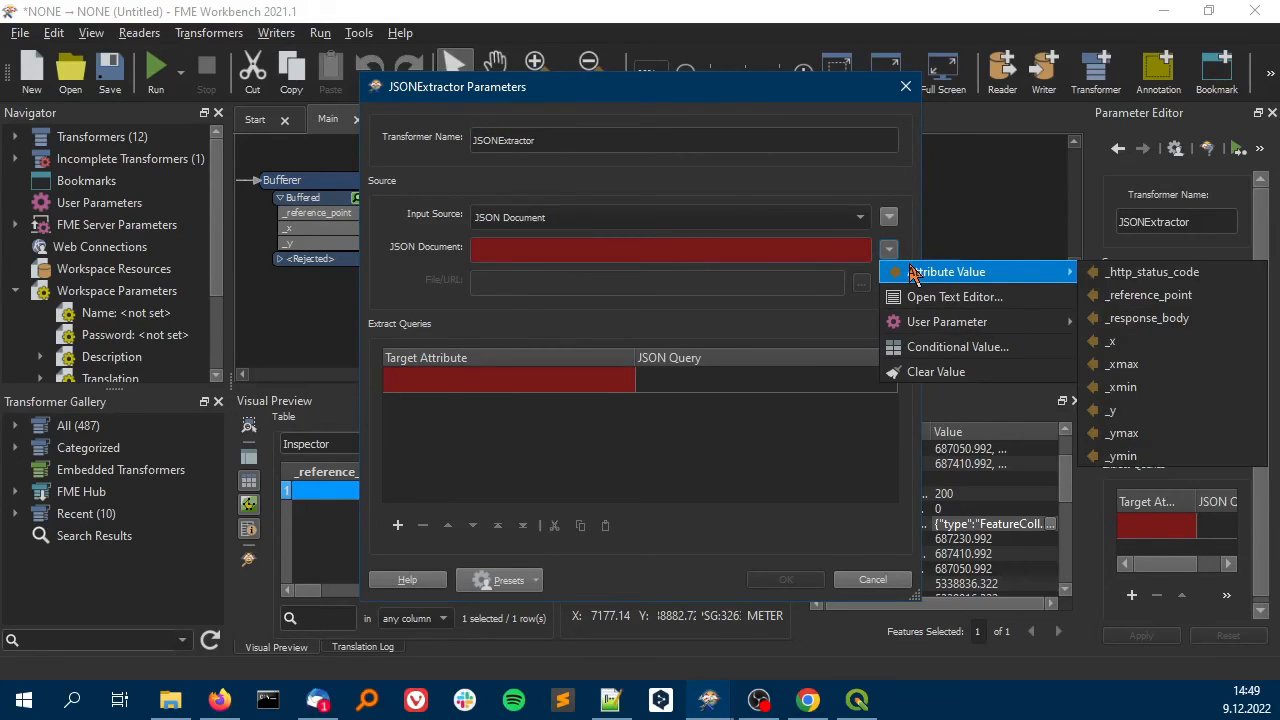
click(1147, 318)
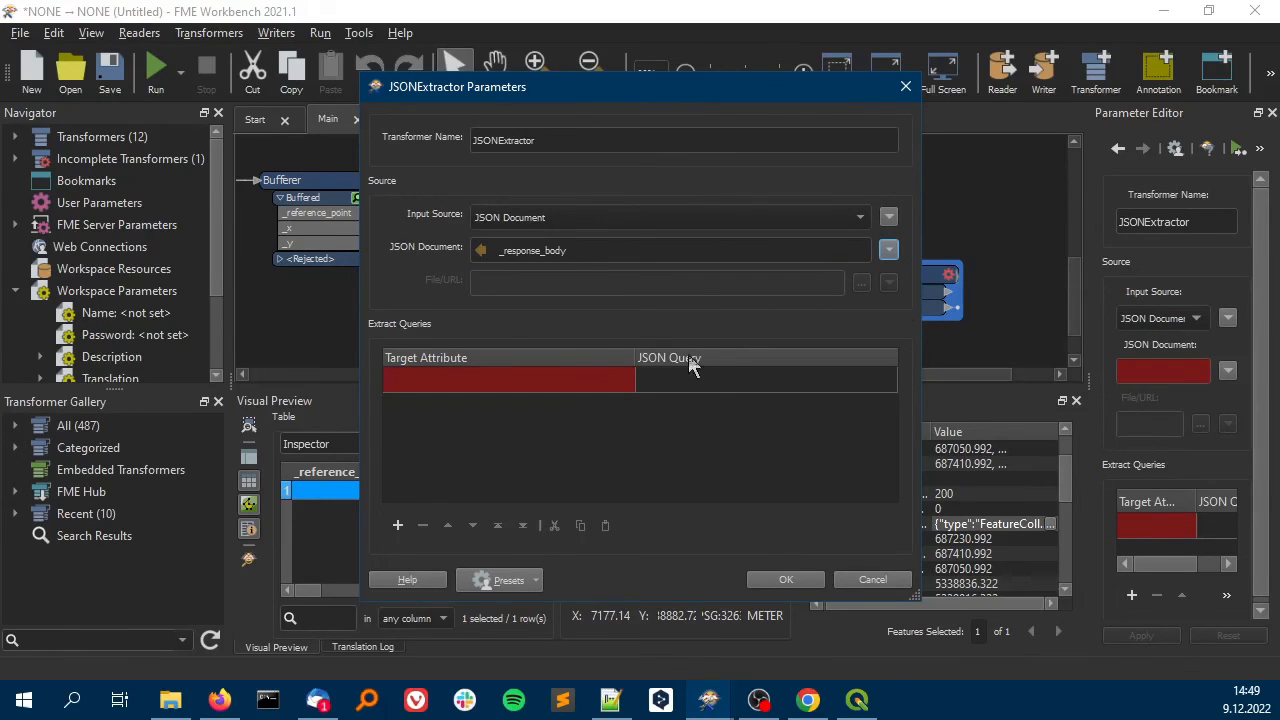
Add an extract query with target attribute gray_value and JSON query json["features"][0]
click(537, 388)
text(g)
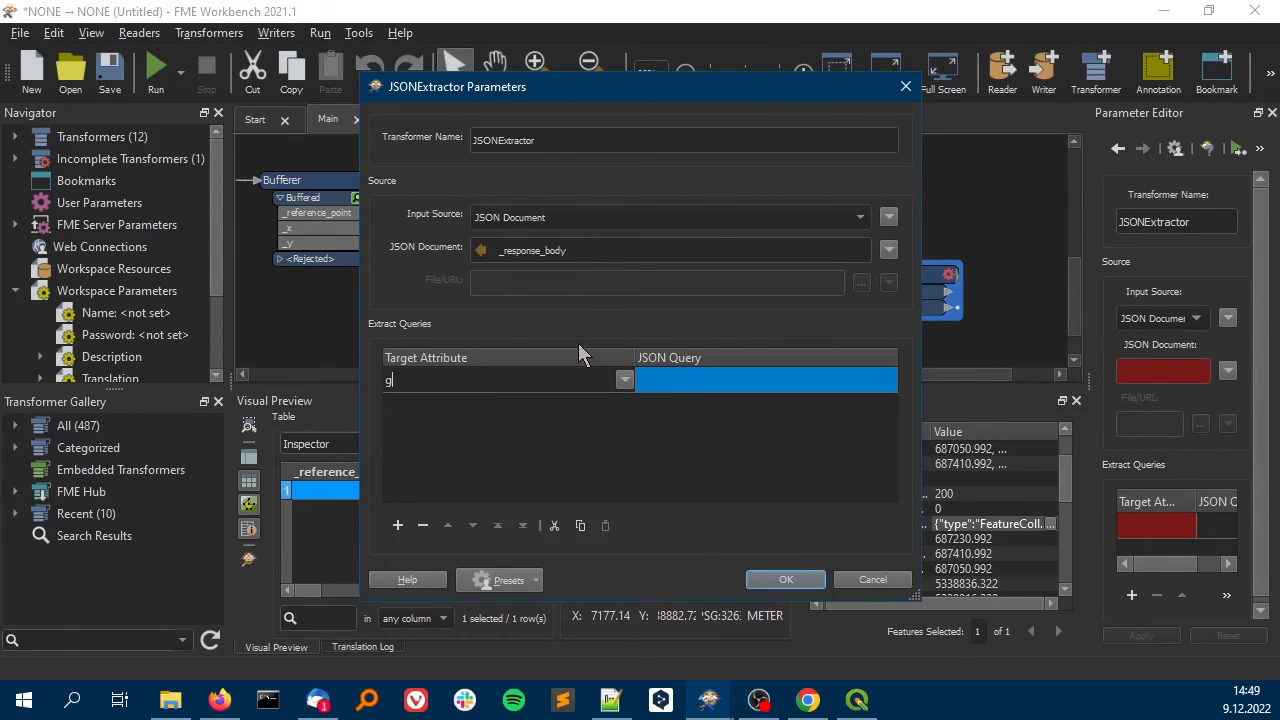
key(BackSpace)
text(gray_value)
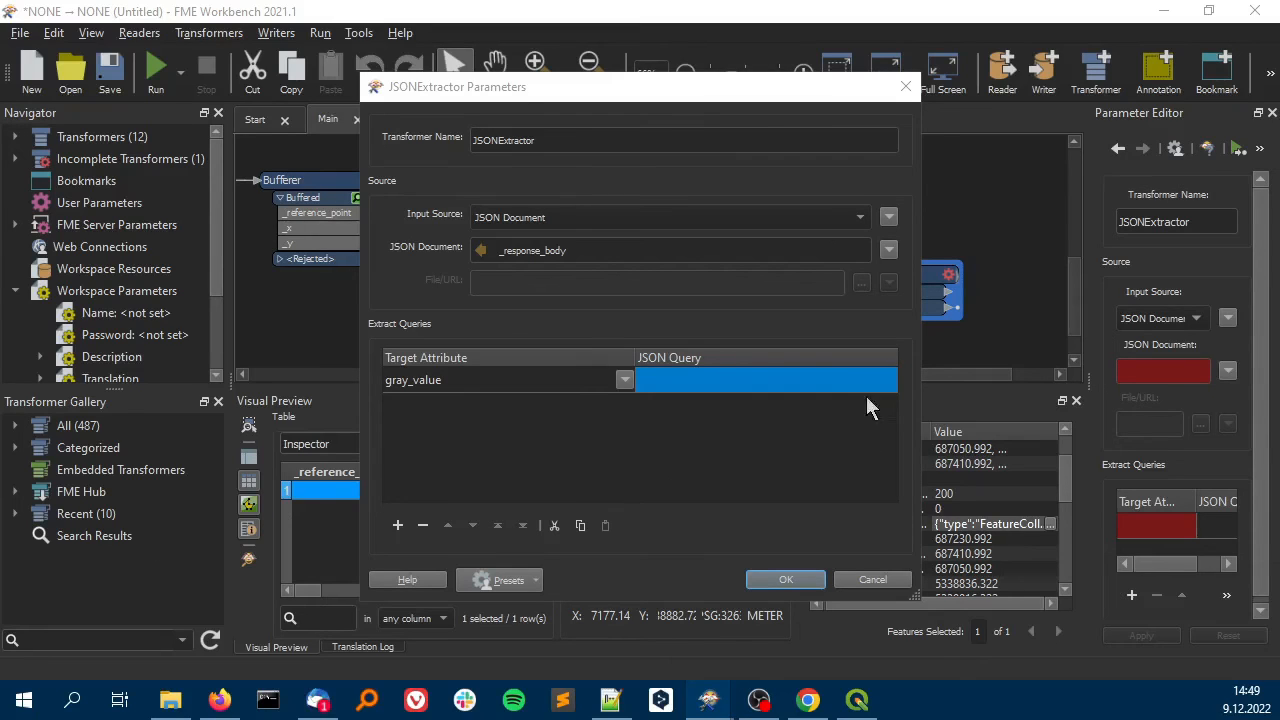
click(768, 378)
text(js)
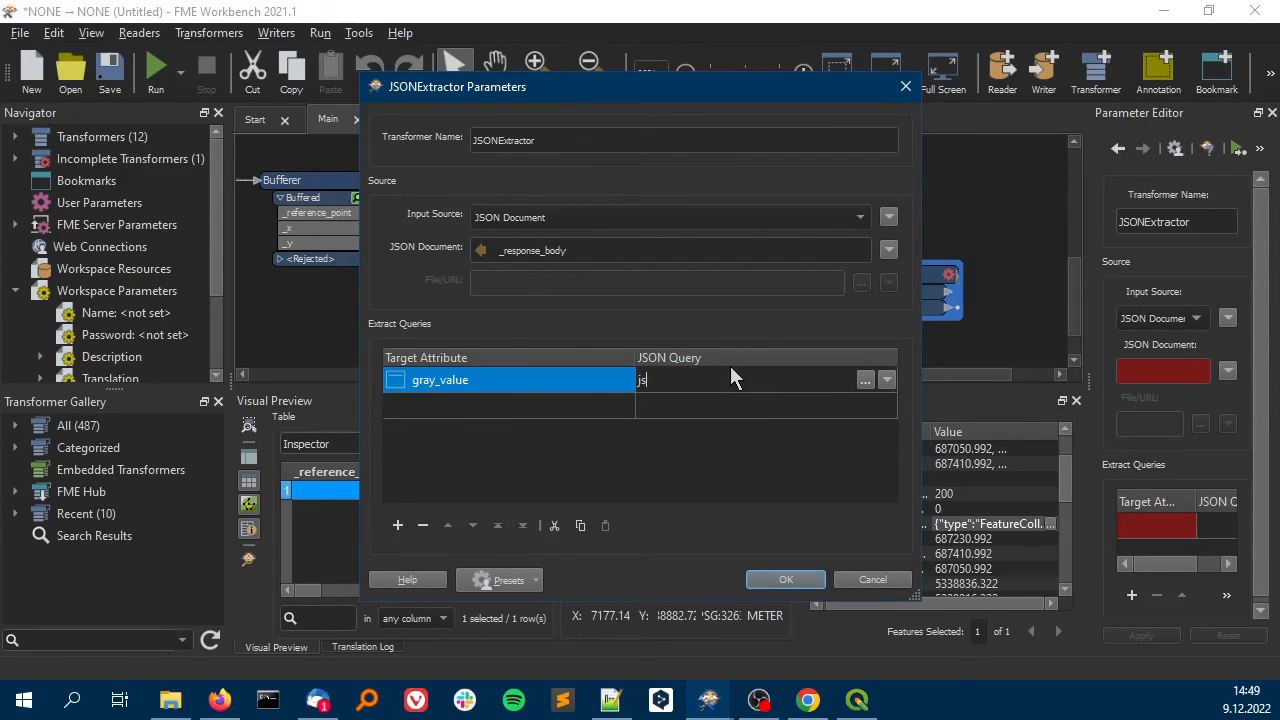
text(on)
text([])
text("")
text(features"][0])
click(765, 432)
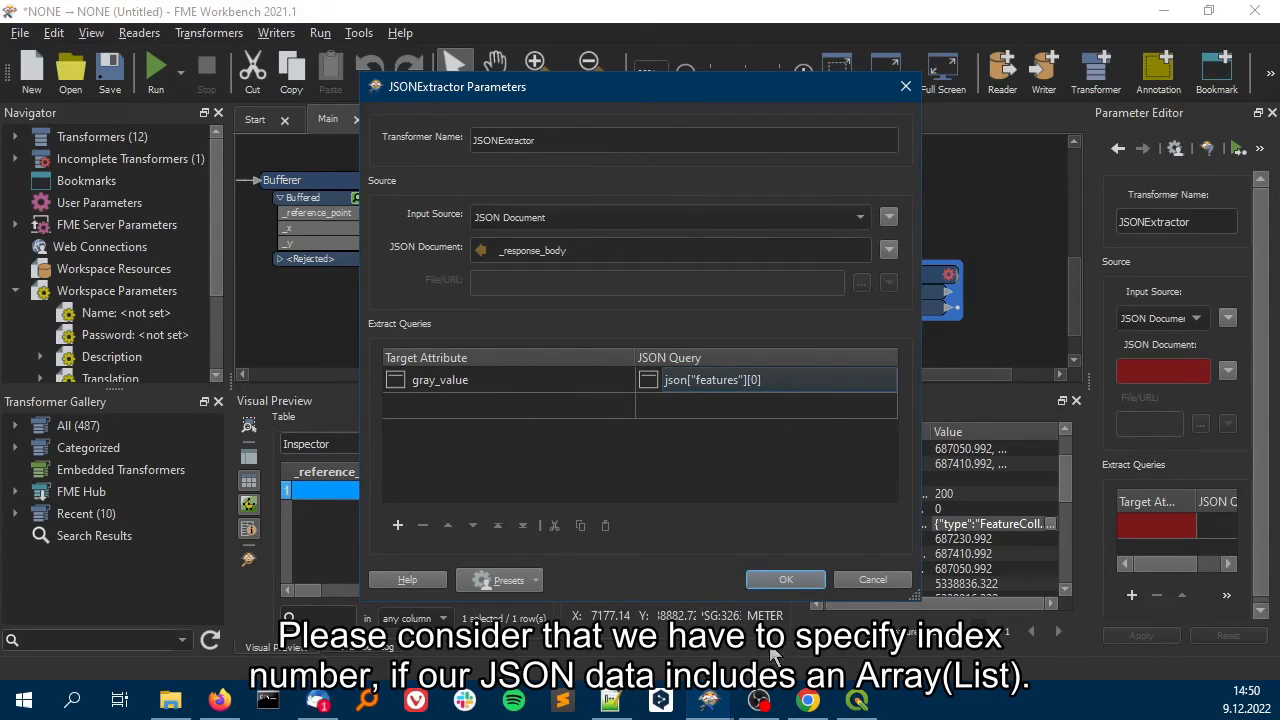
Switch to Notepad++ to examine the features array and its first object in the JSON response, and return to the JSONExtractor parameters in FME Workbench
click(610, 700)
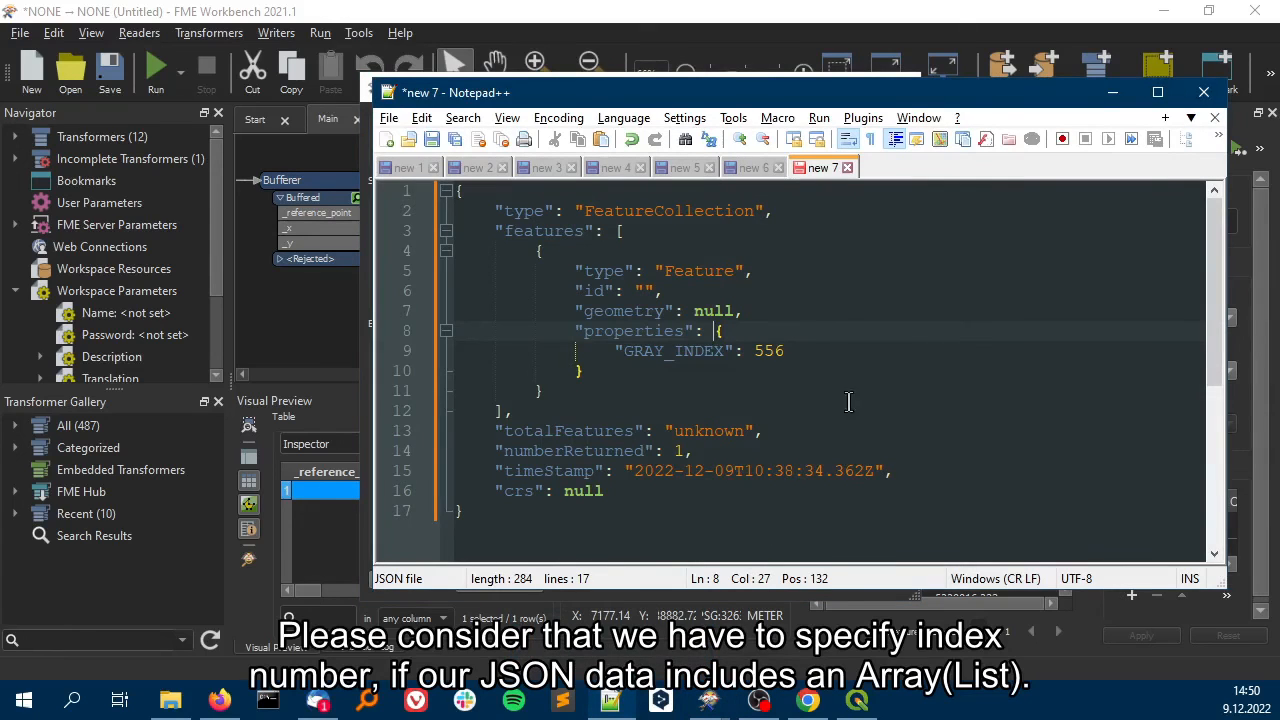
click(475, 192)
click(630, 232)
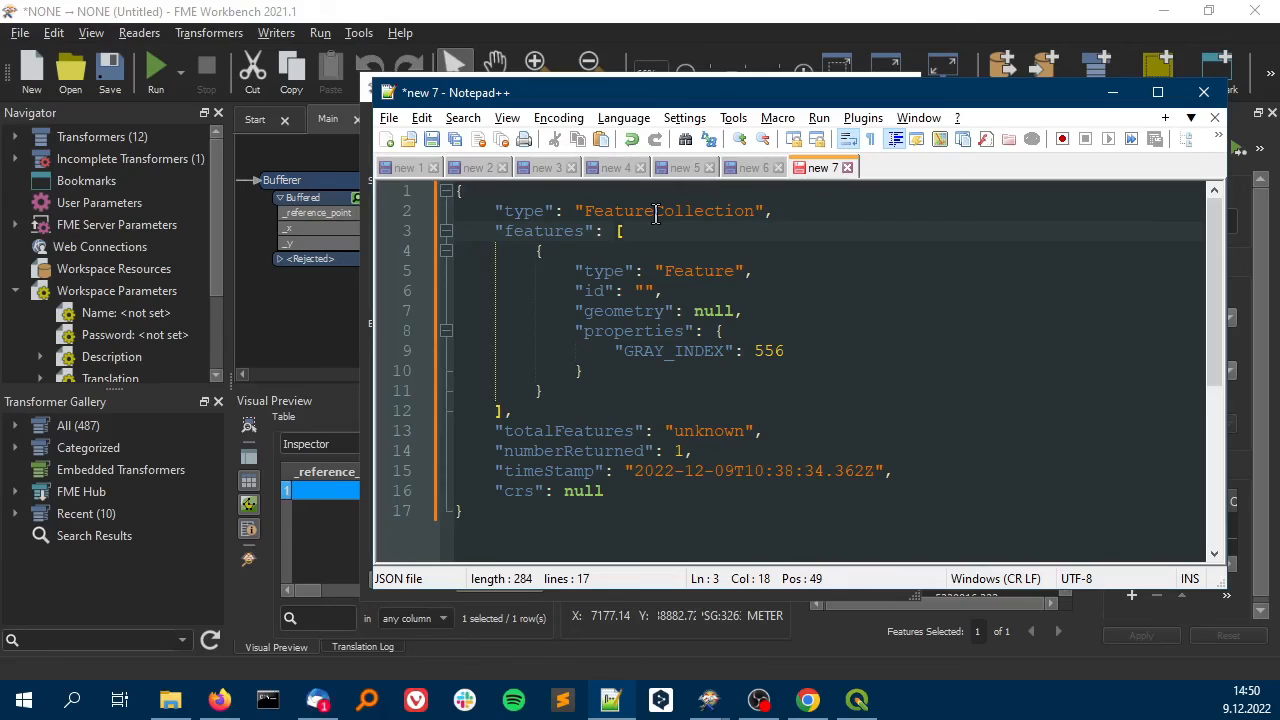
click(546, 251)
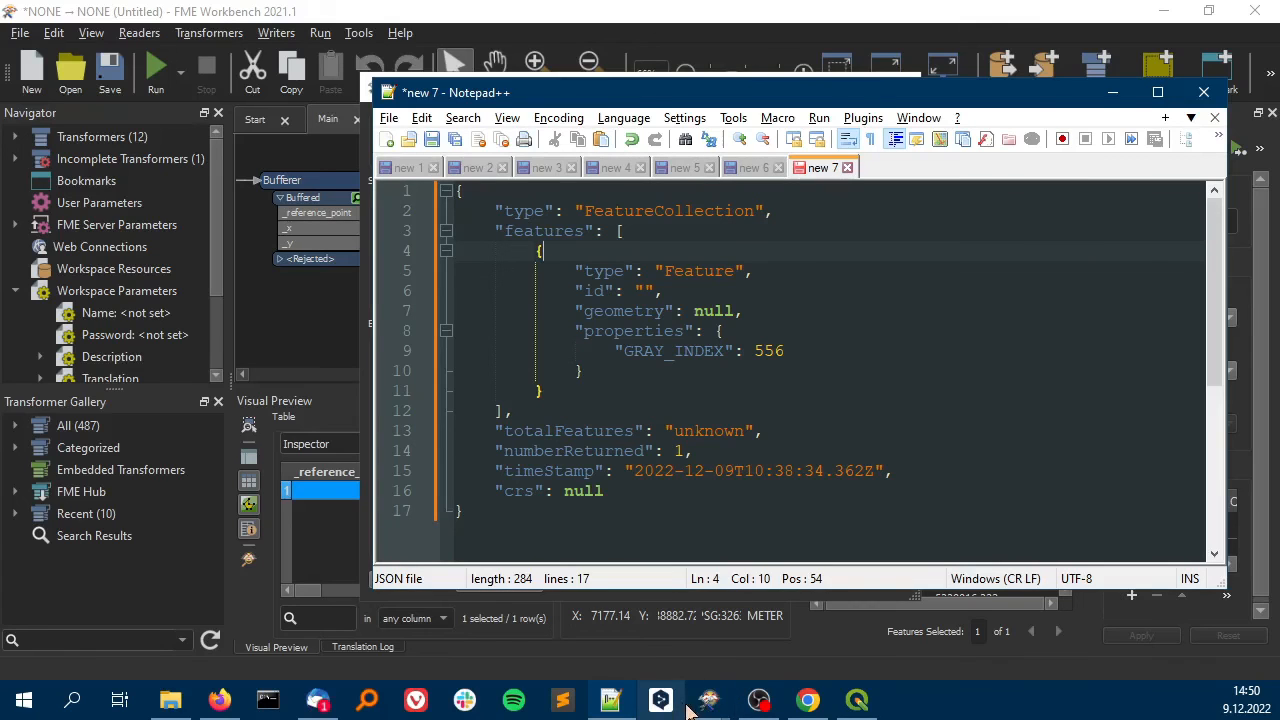
mouse_move(703, 700)
click(848, 578)
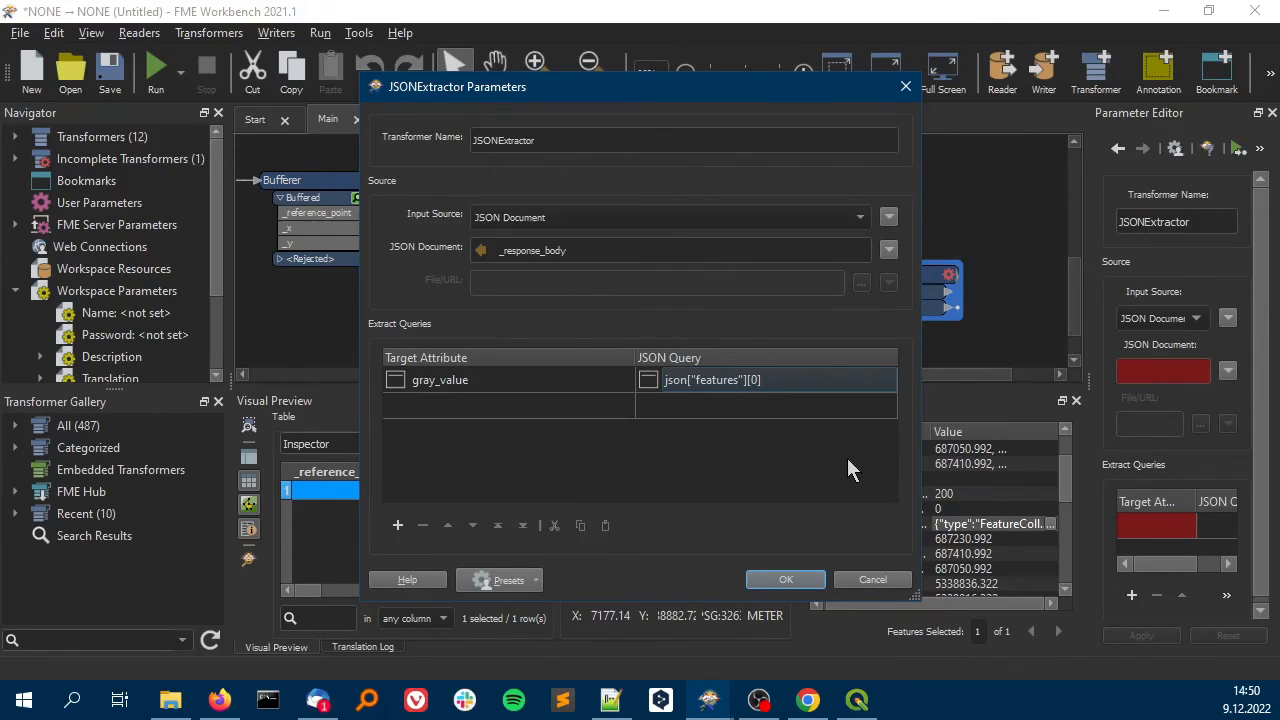
Append ["properties"] to the gray_value JSON query and check the key nested inside properties in the Notepad++ JSON
click(784, 382)
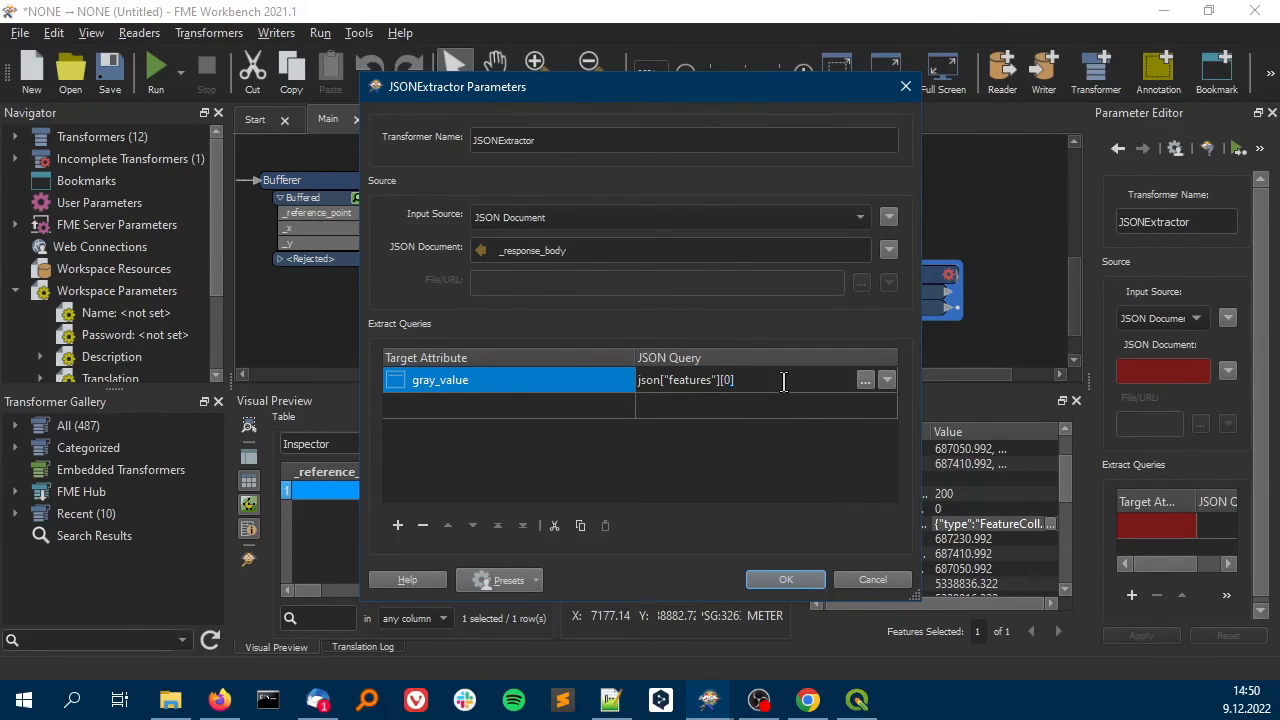
text([""])
key(Left)
key(Left)
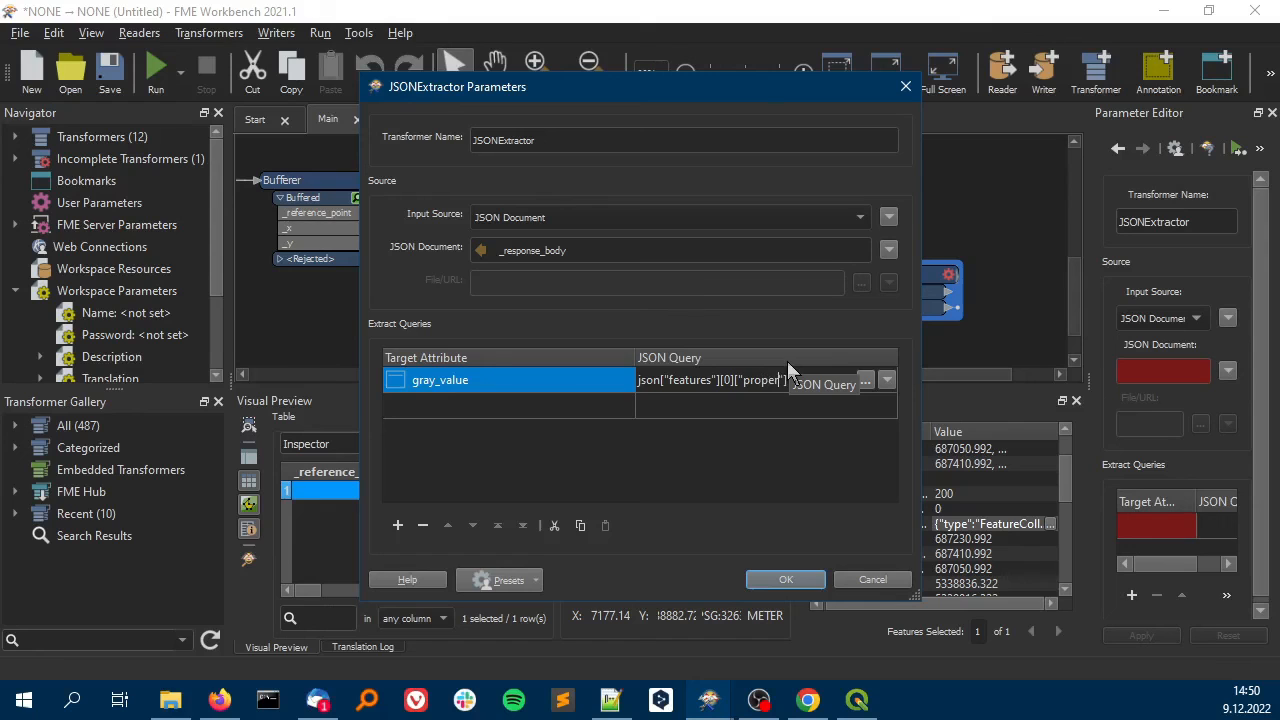
click(610, 700)
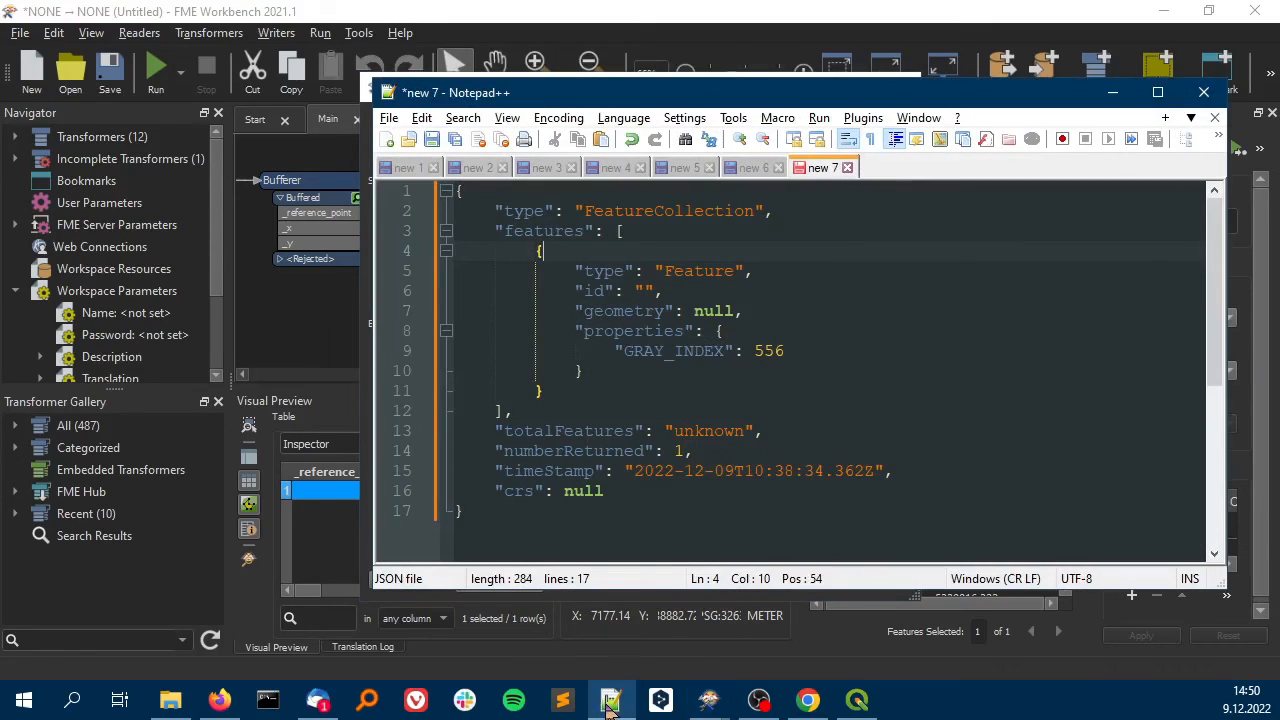
click(729, 331)
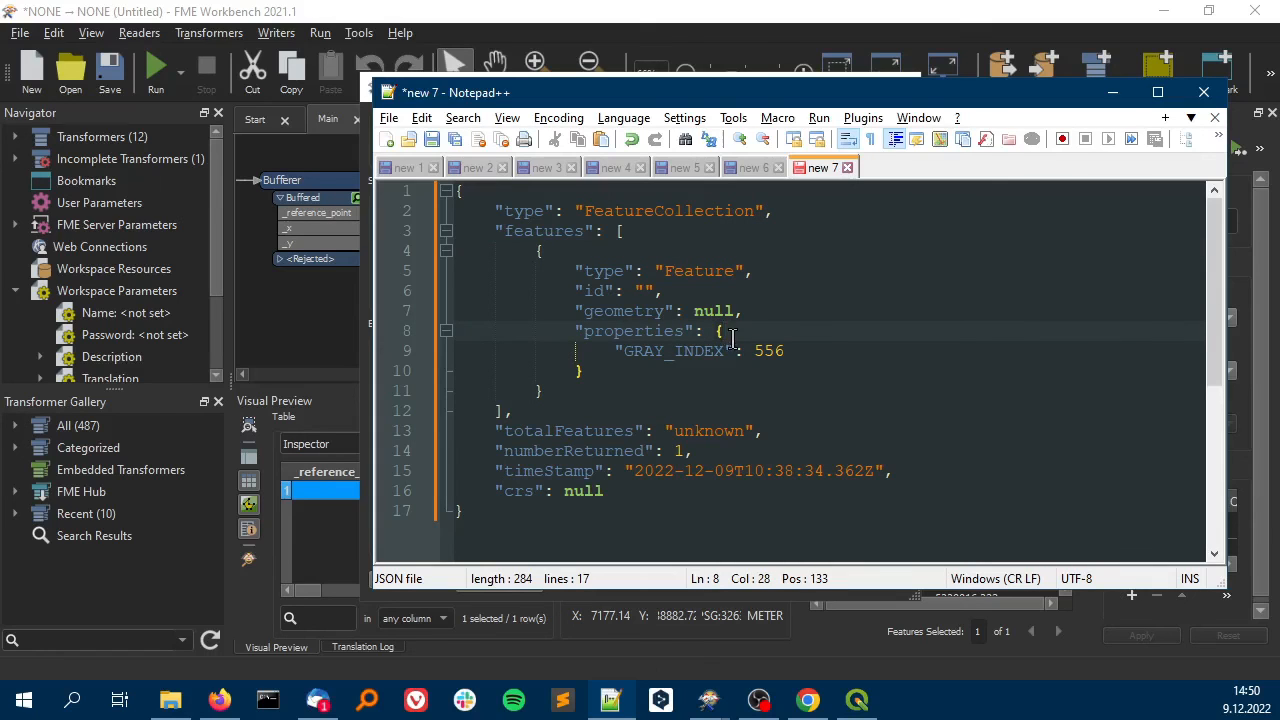
click(709, 700)
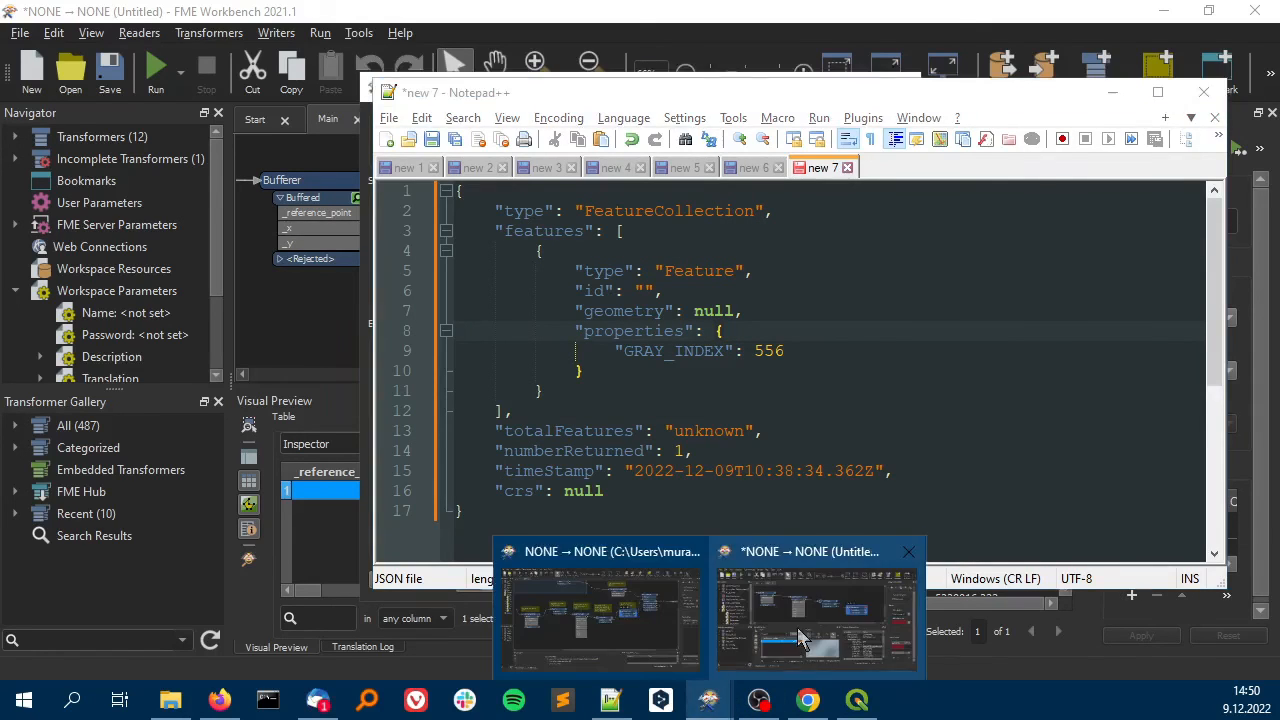
click(800, 638)
Complete the gray_value query as json["features"][0]["properties"]["GRAY_INDEX"] and accept the JSONExtractor parameters
click(810, 382)
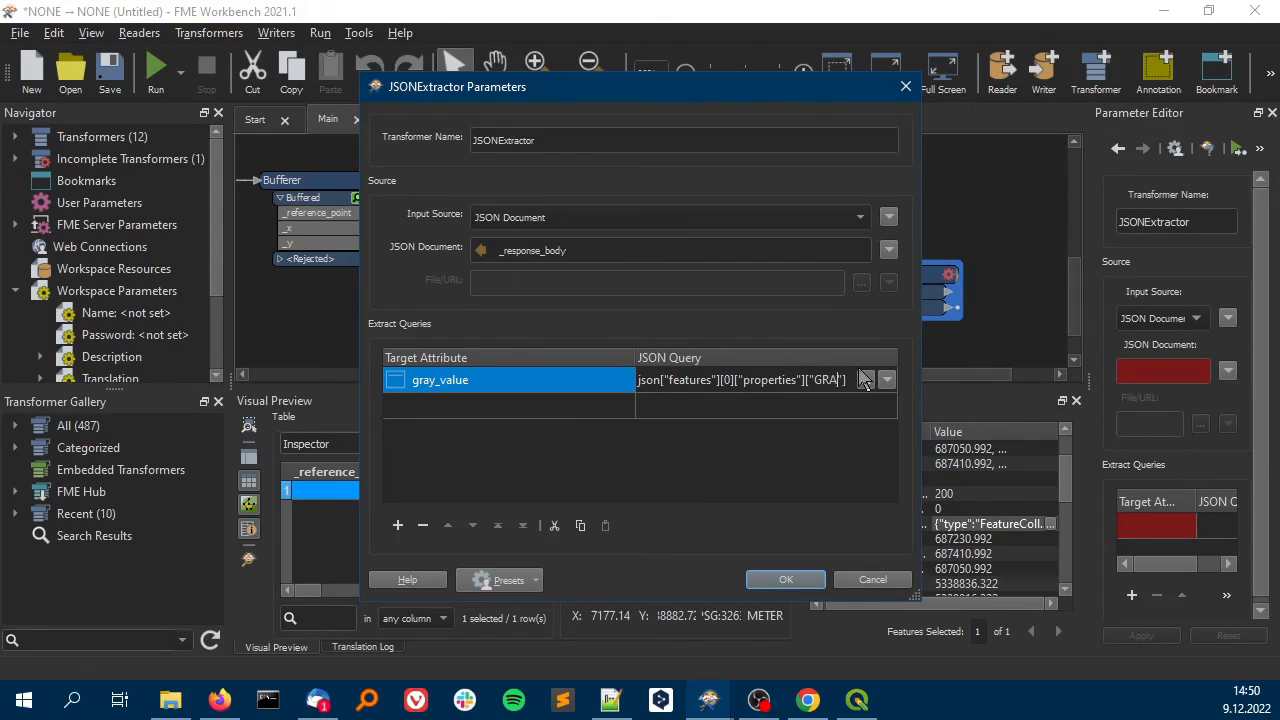
text(["GRAY_IN)
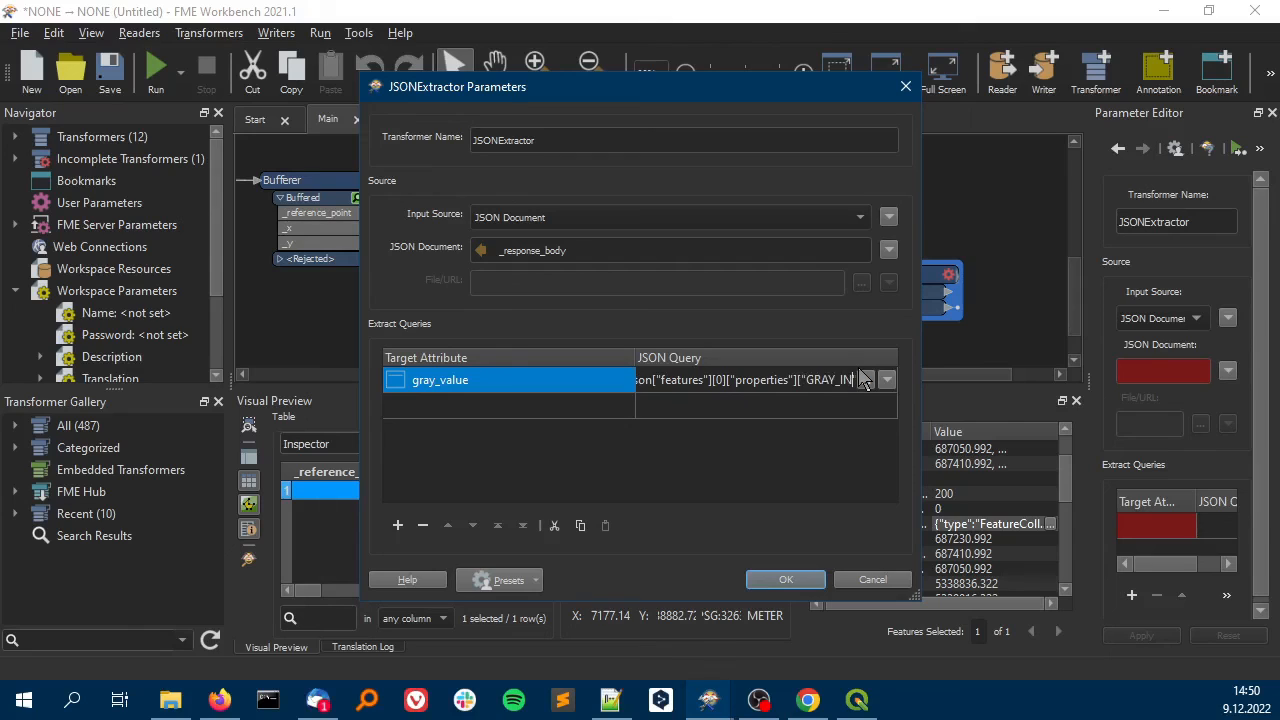
text(DEX"])
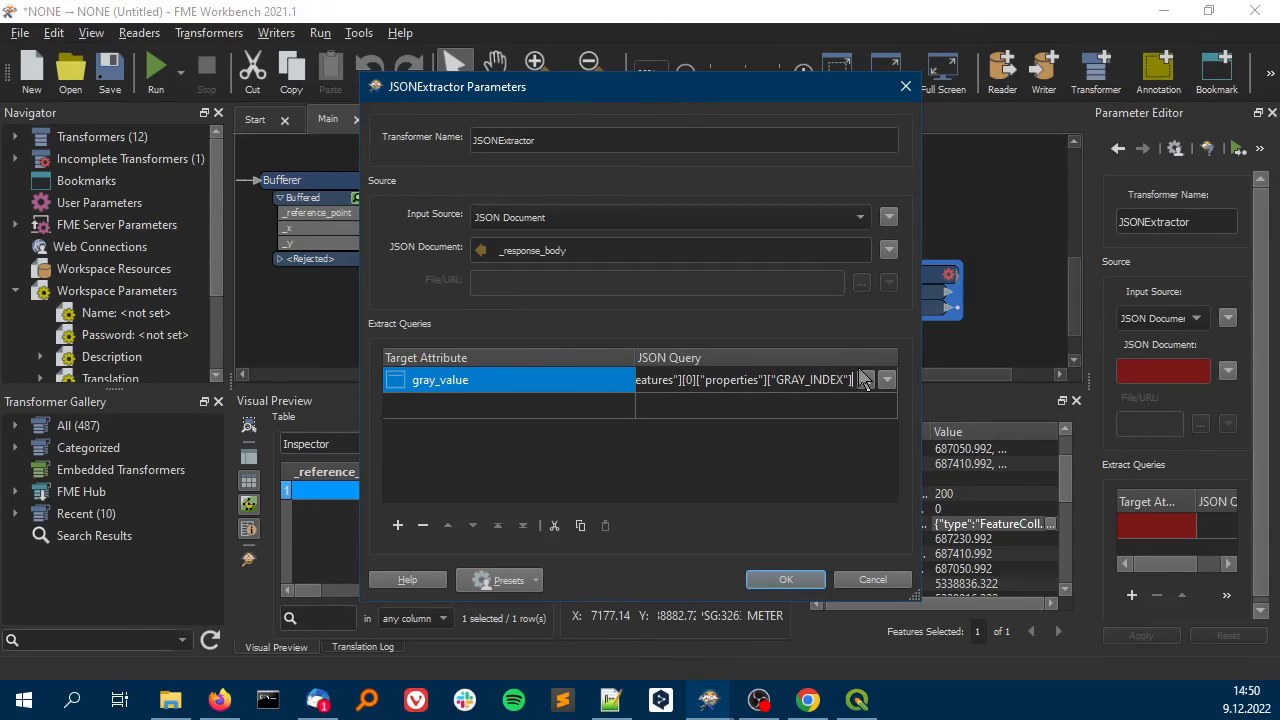
click(848, 404)
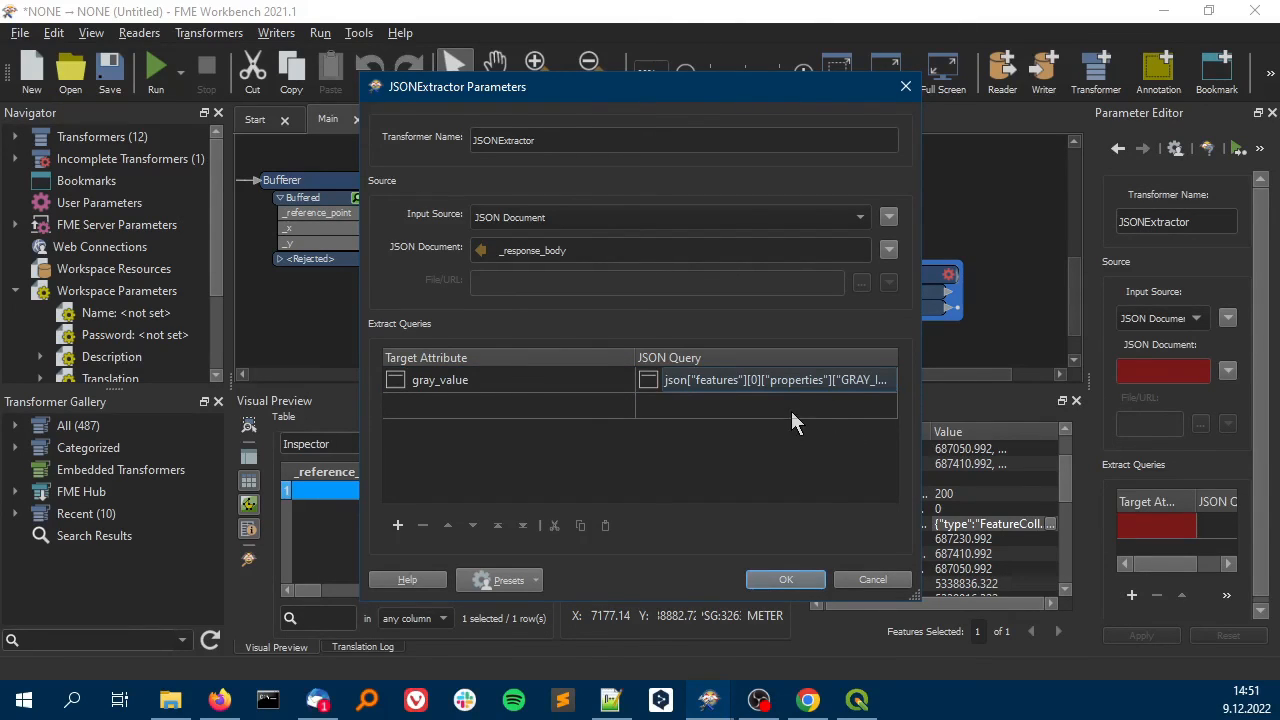
drag(923, 418, 1020, 419)
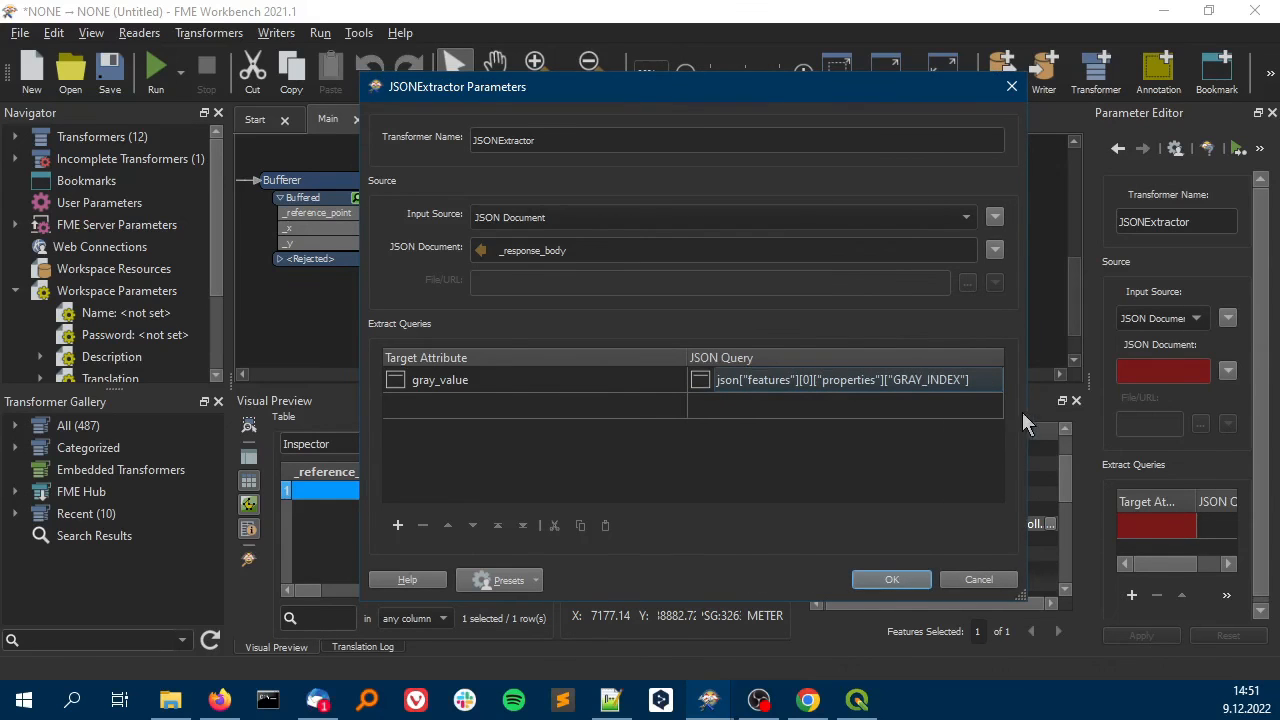
click(890, 582)
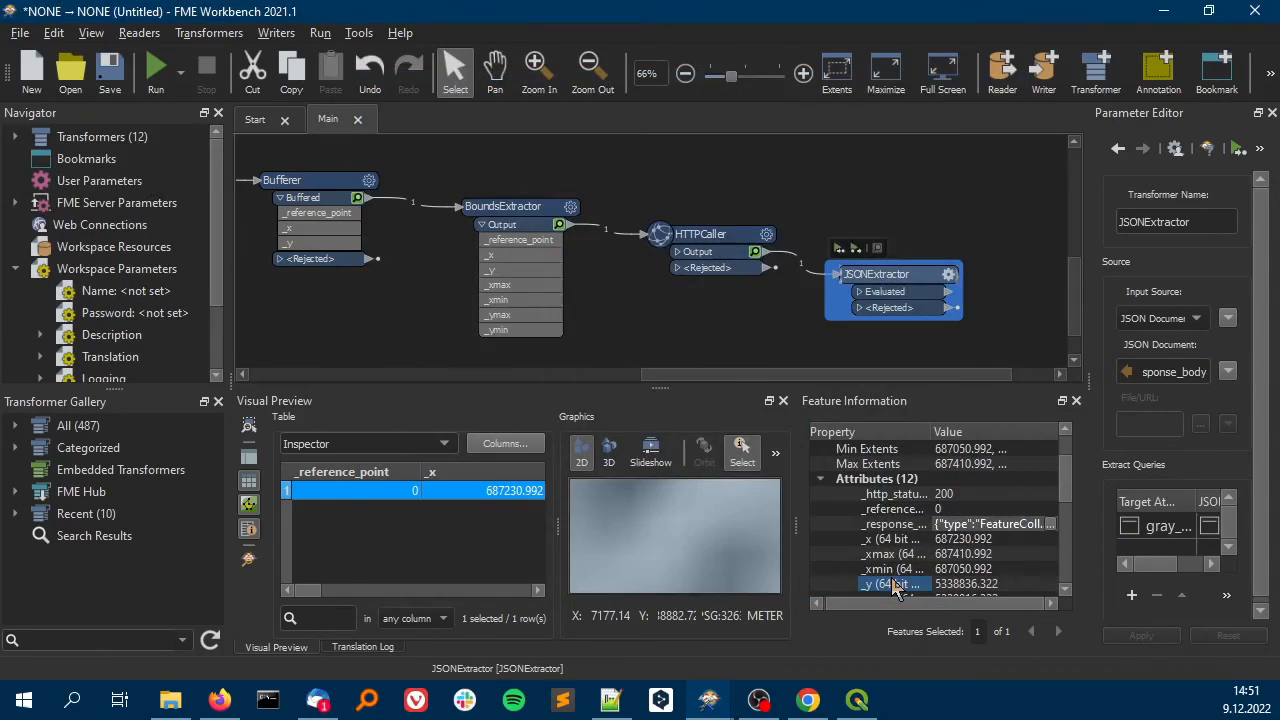
Add an Inspector connected to the JSONExtractor's Evaluated port and run the workspace to it
click(950, 344)
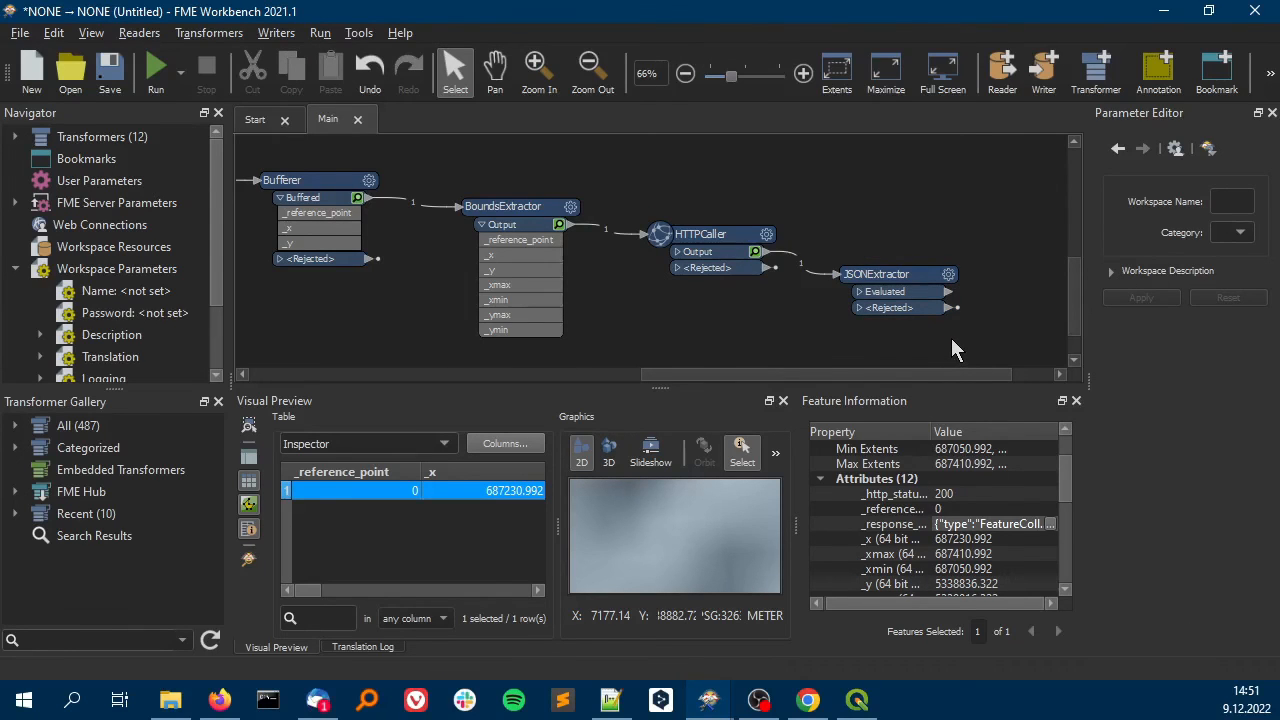
text(ins)
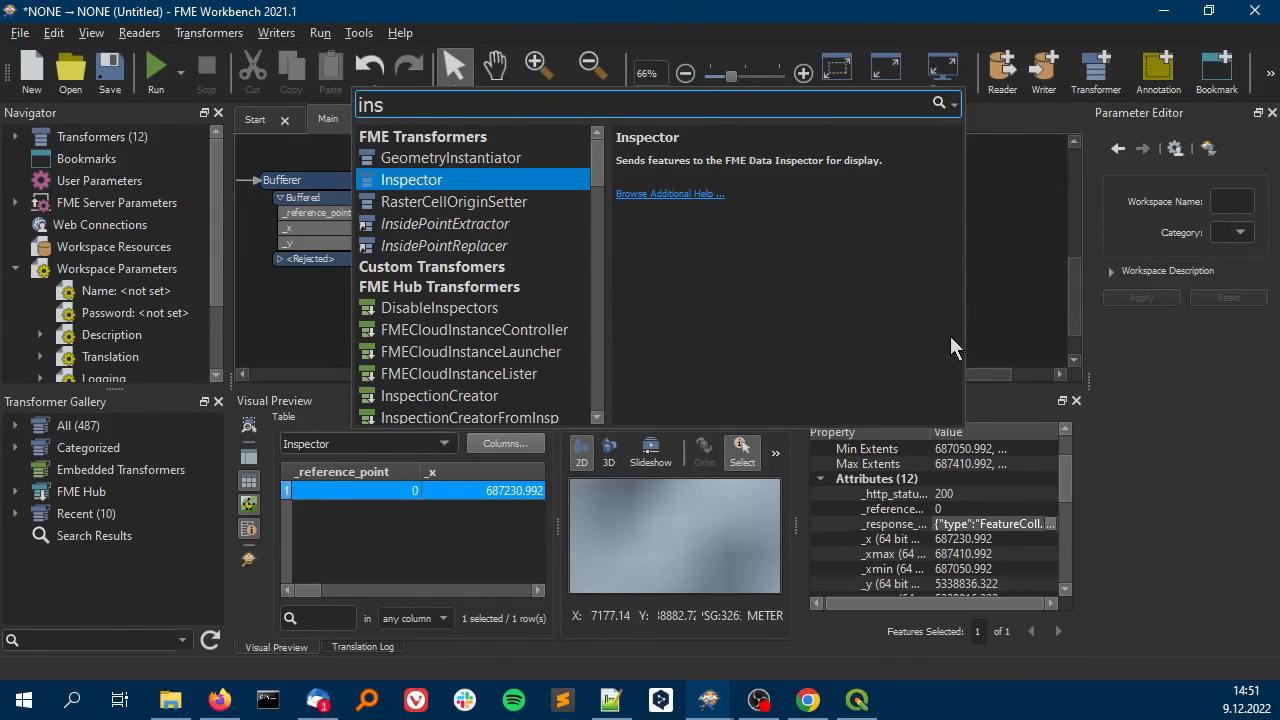
click(528, 179)
drag(593, 202, 1030, 336)
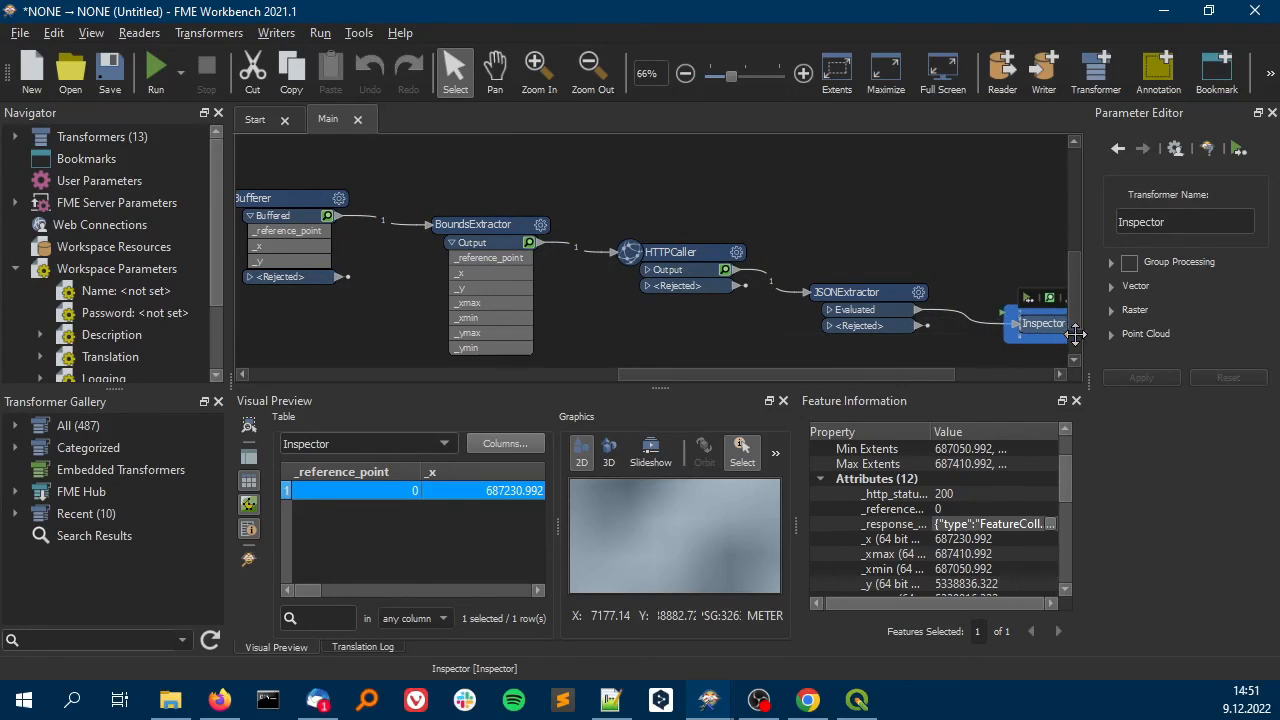
drag(886, 375, 999, 375)
click(886, 333)
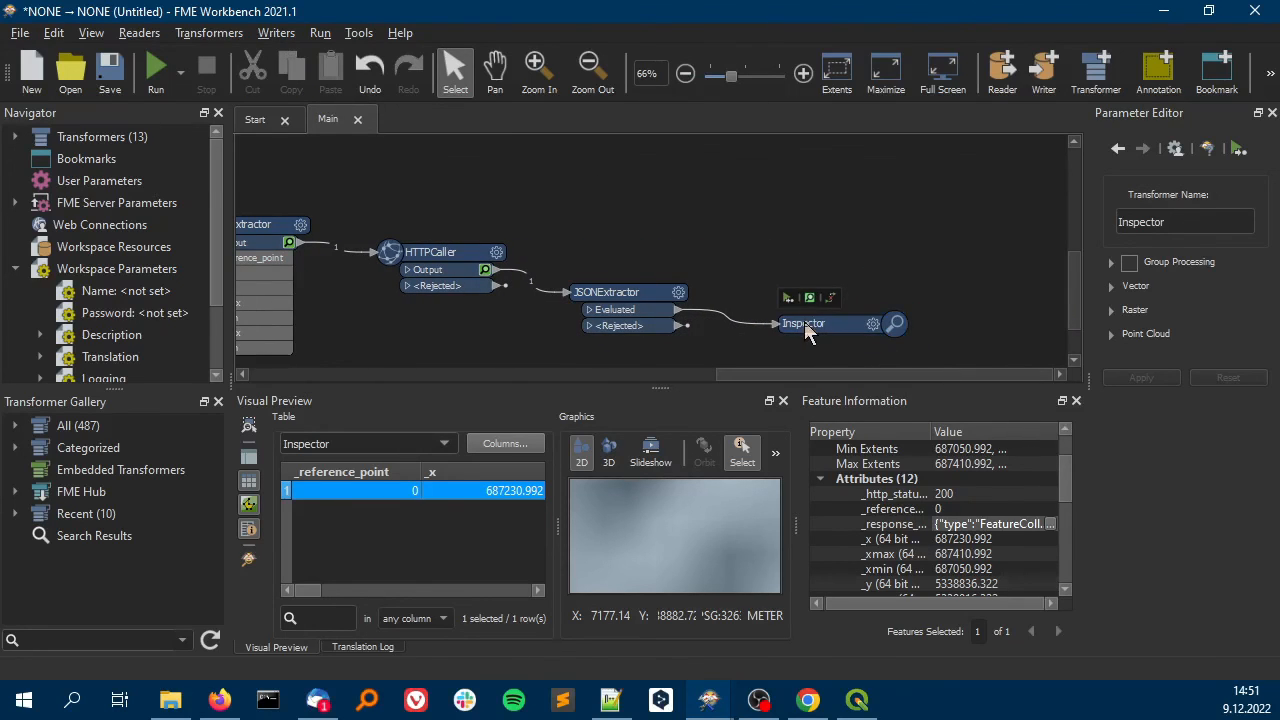
drag(807, 321, 814, 328)
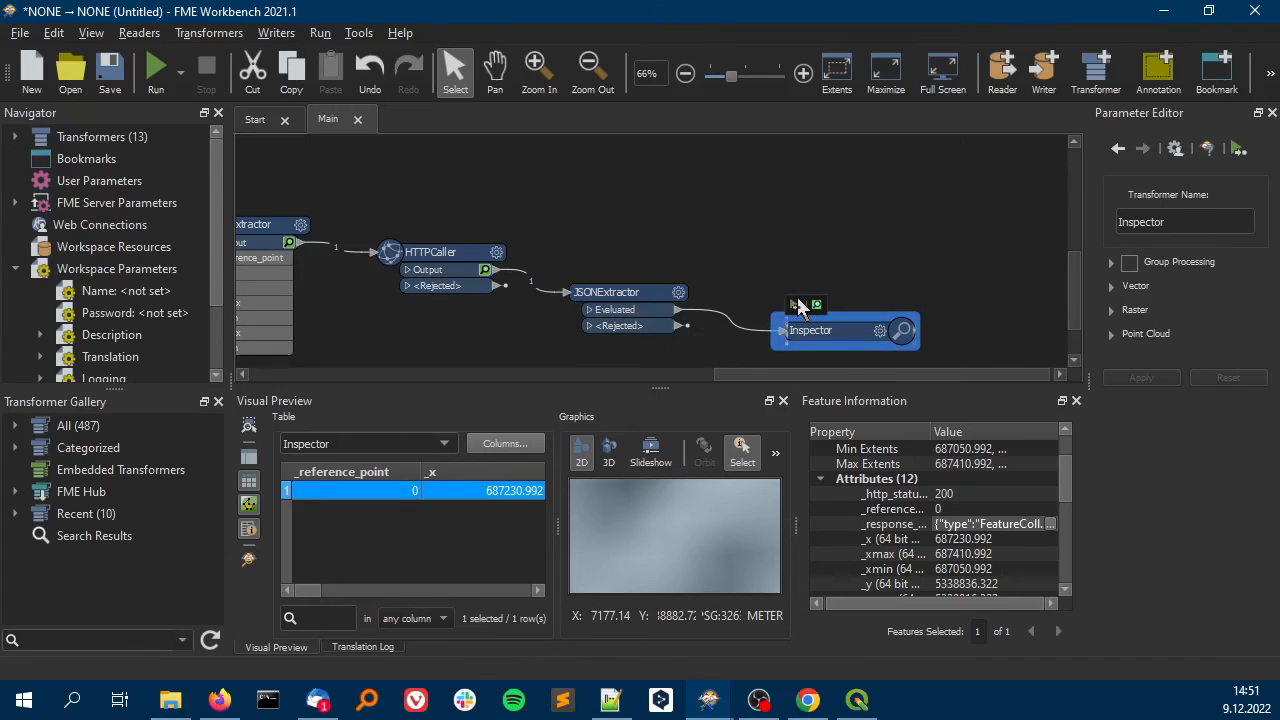
click(800, 303)
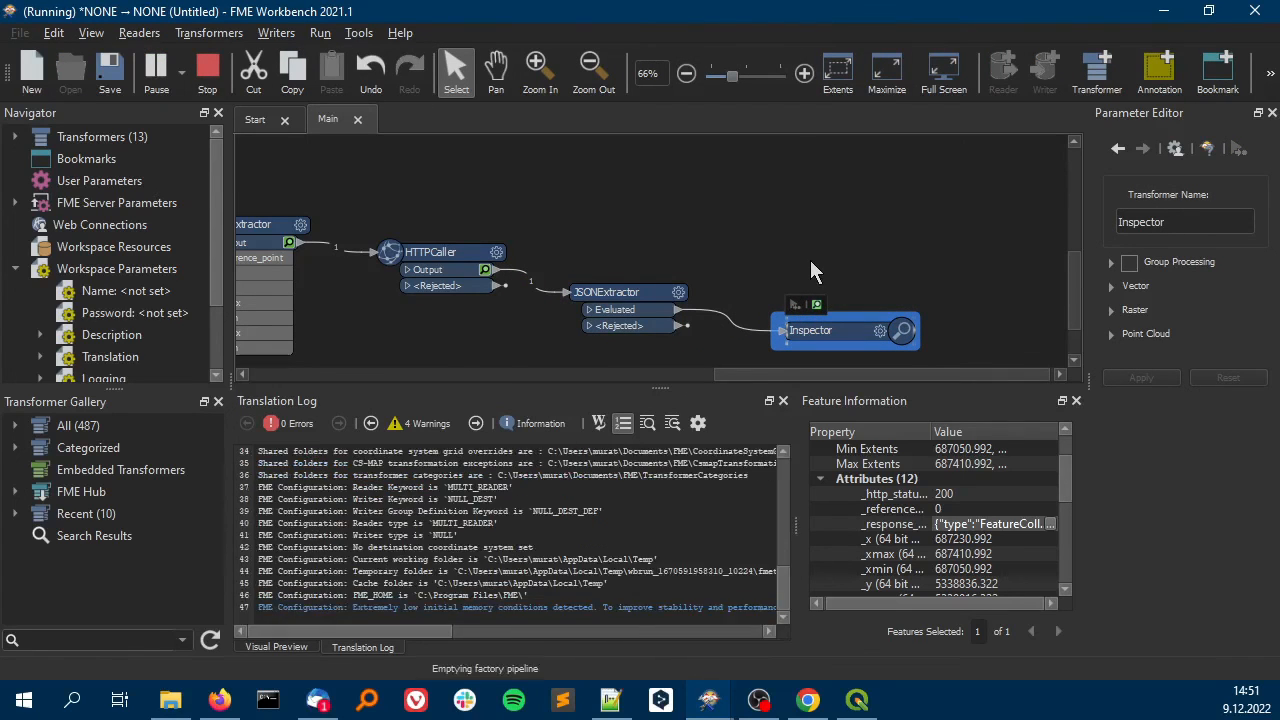
Select the resulting feature, enlarge the preview area and Property column, and inspect the extracted gray_value attribute
click(406, 491)
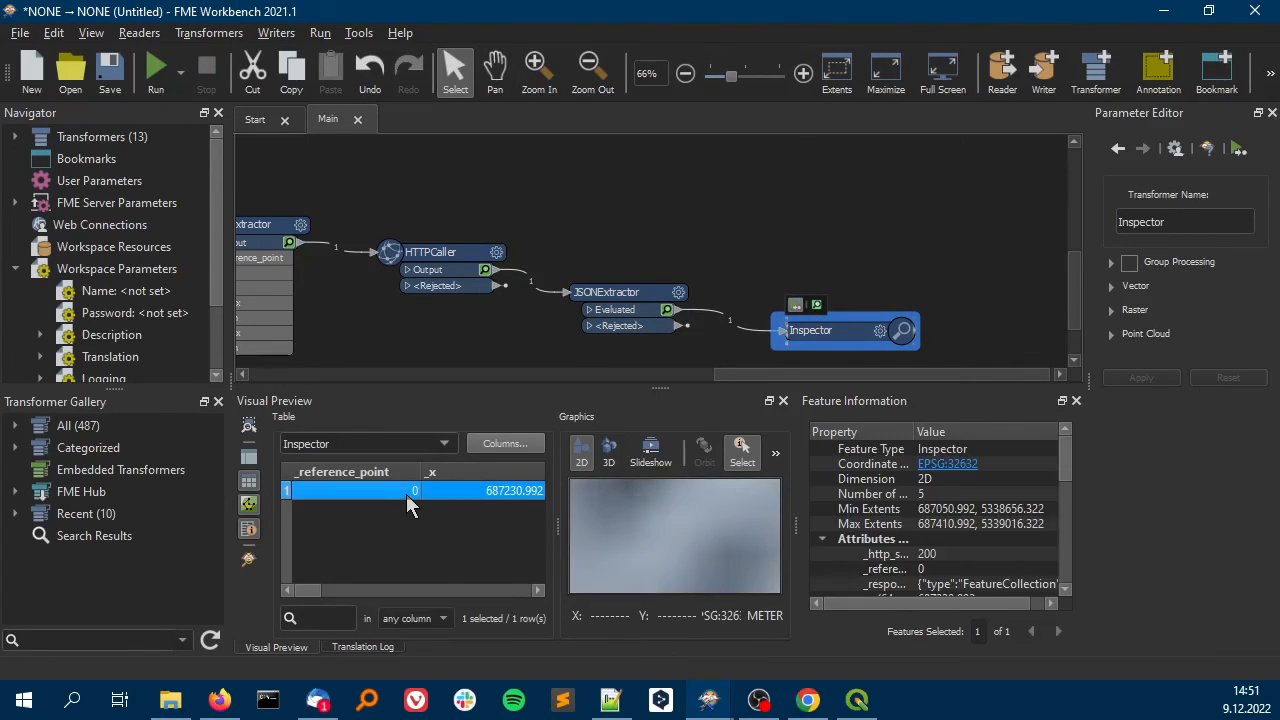
drag(869, 377, 868, 203)
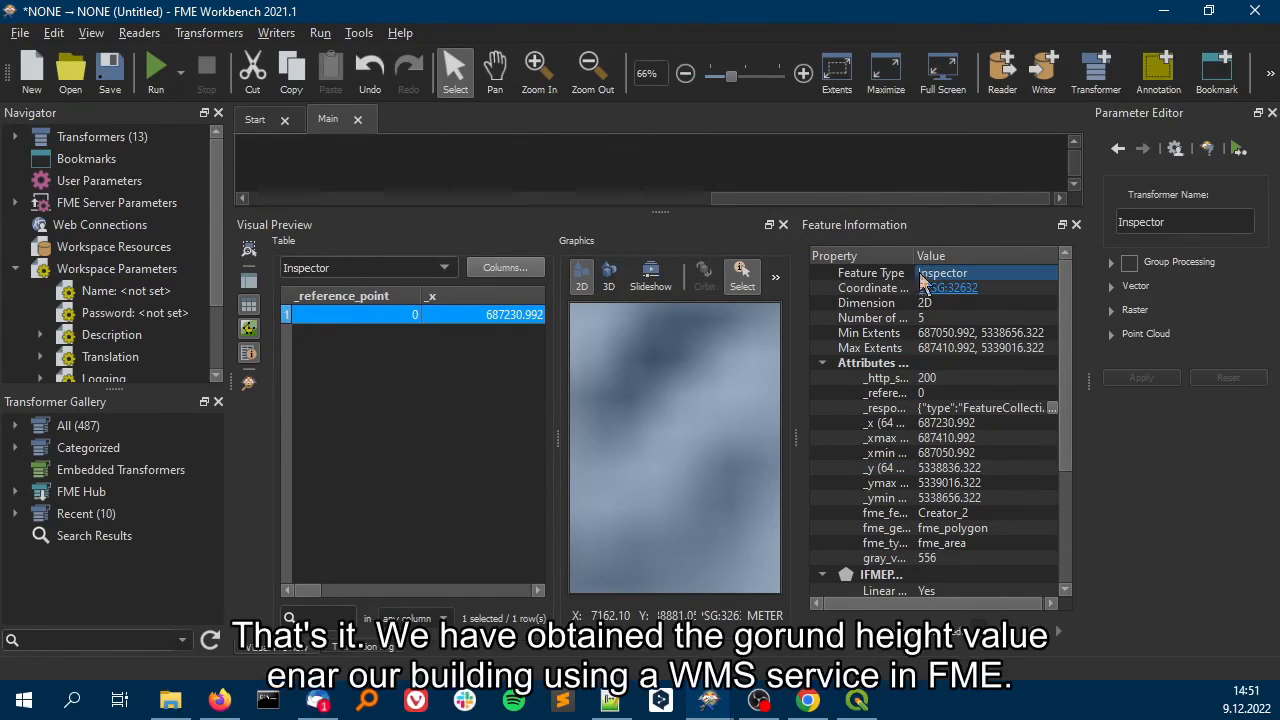
drag(914, 256, 980, 259)
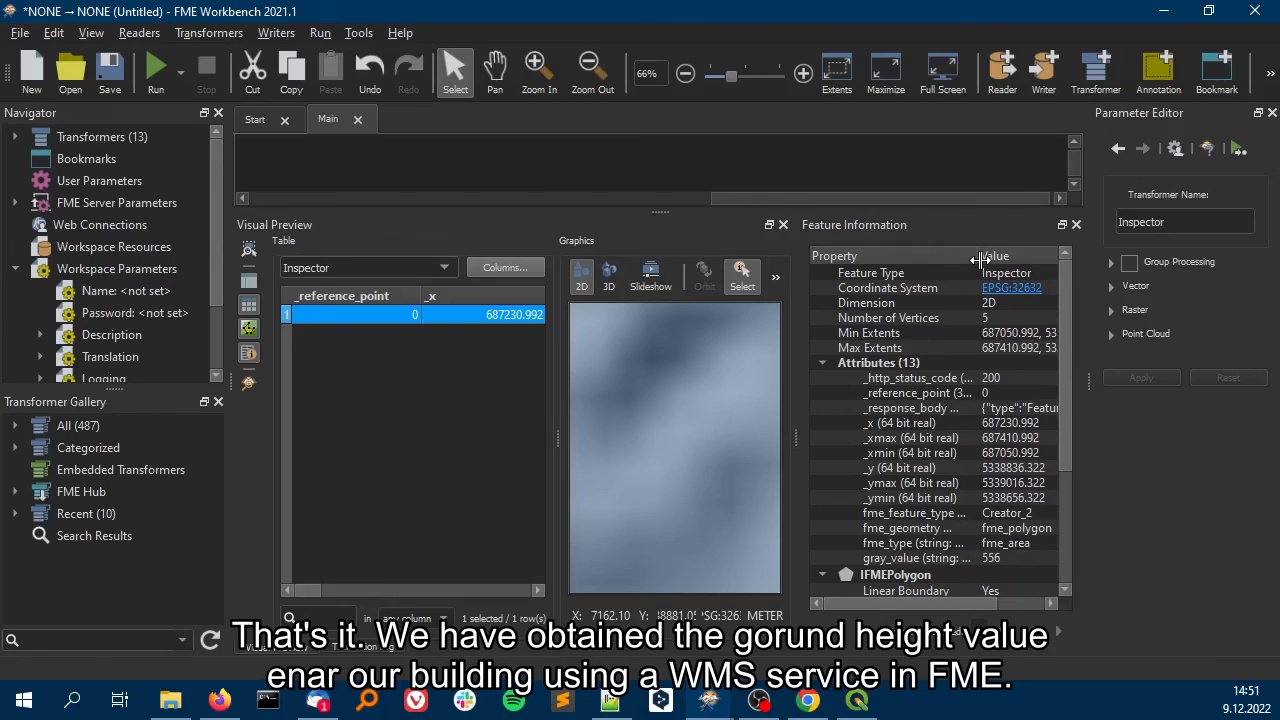
click(931, 546)
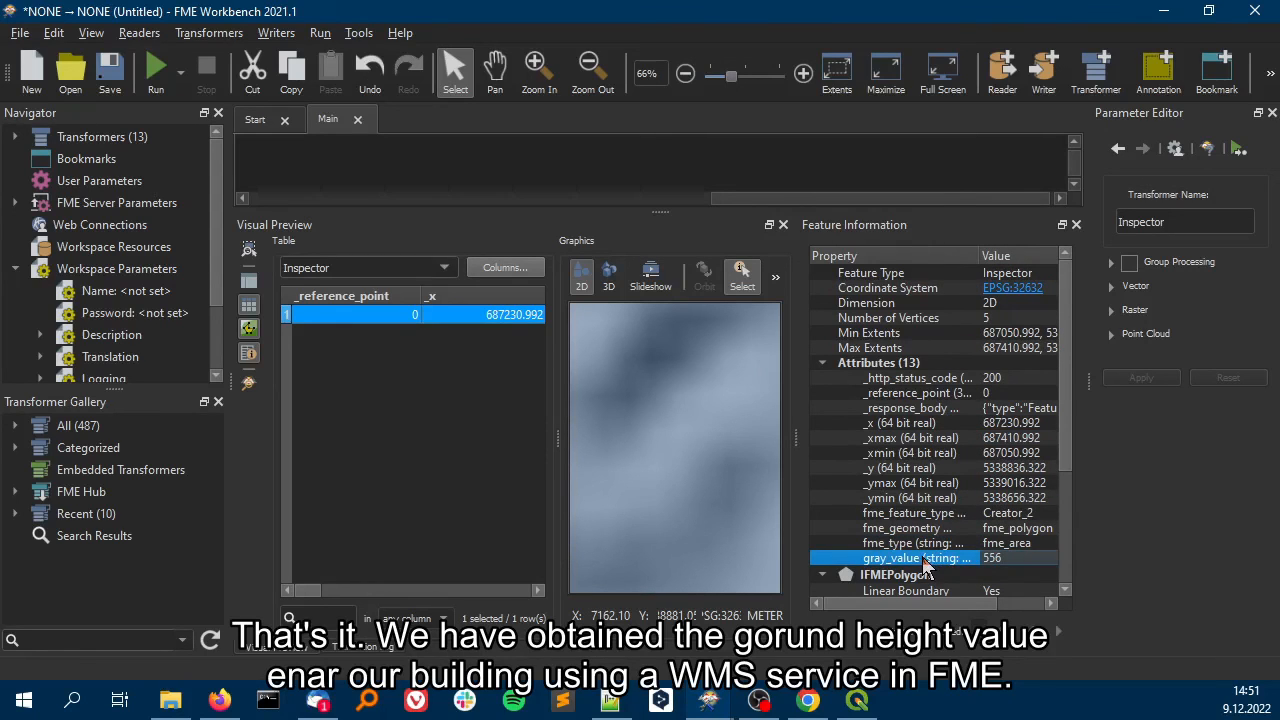
click(1002, 556)
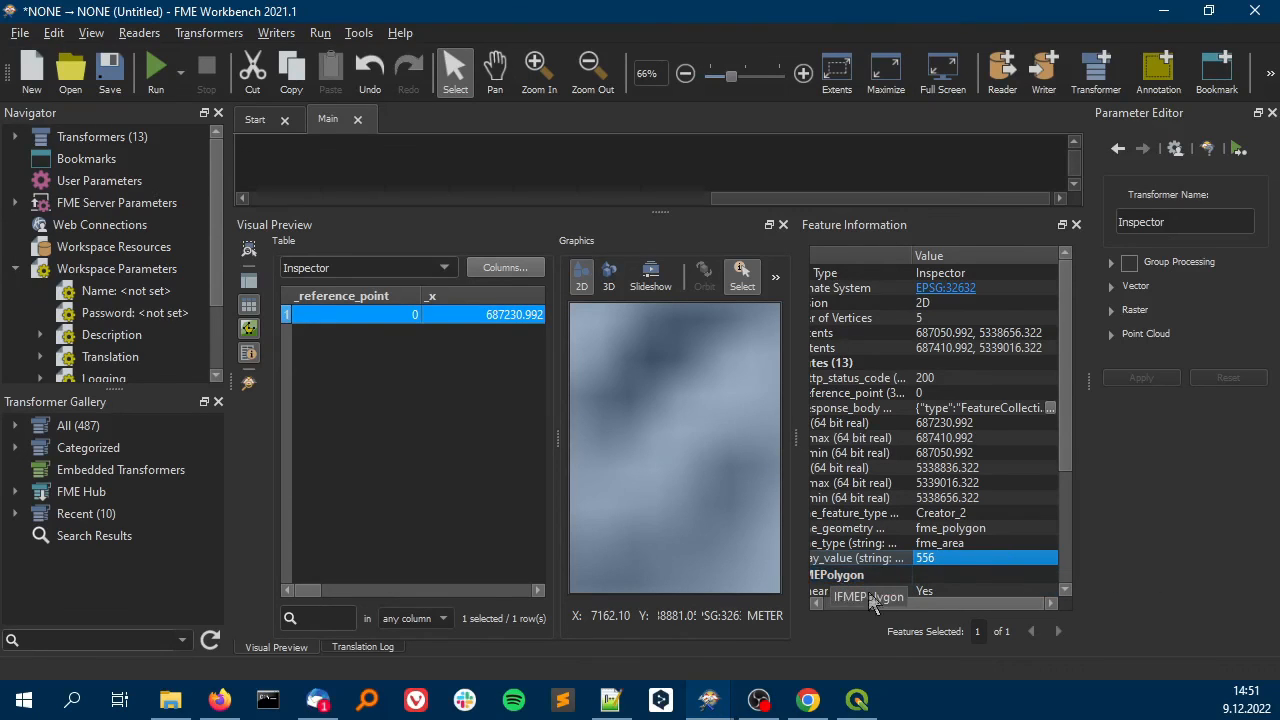
drag(906, 605, 874, 604)
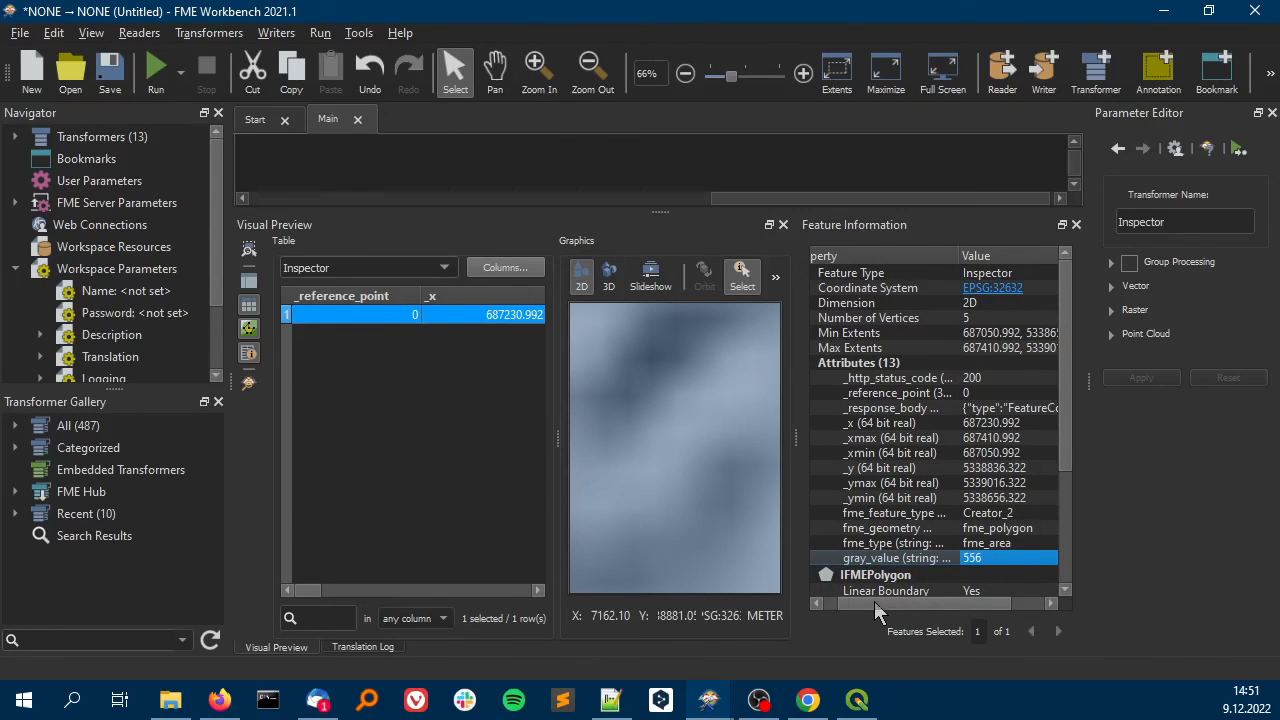